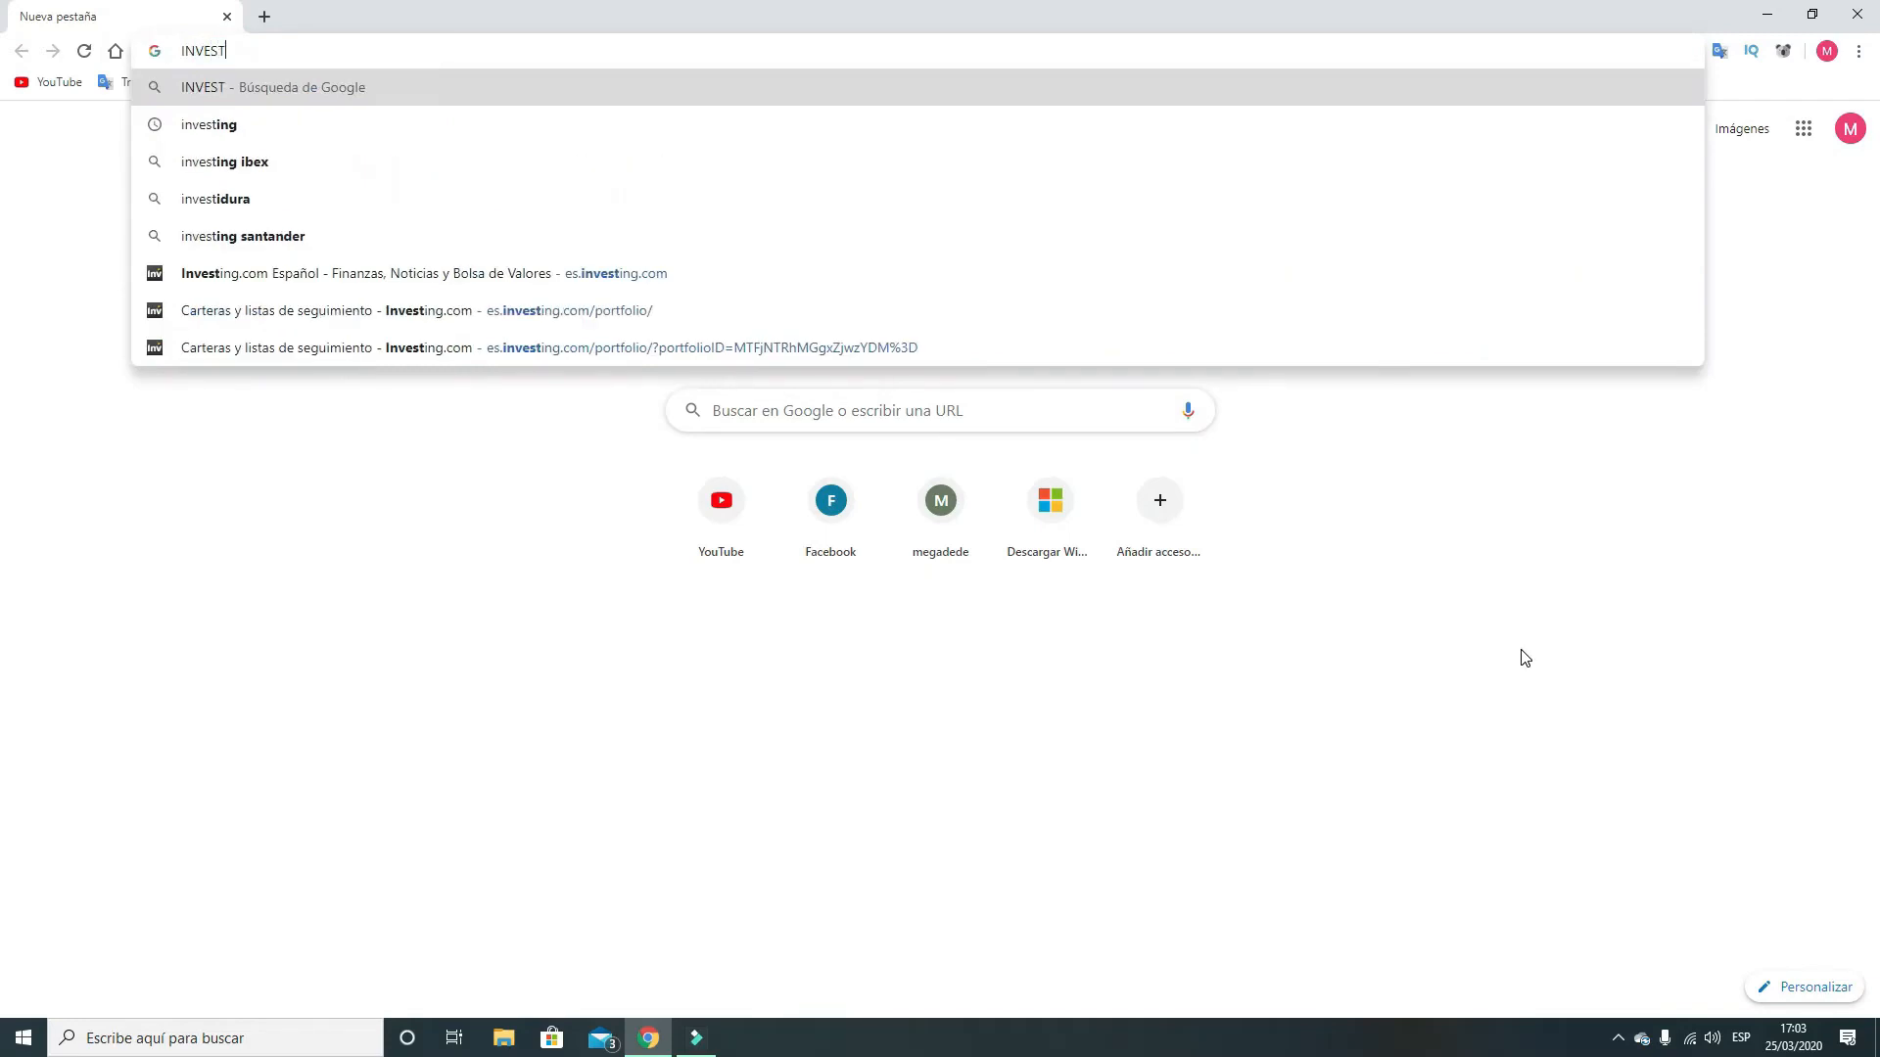
Step: Search the web for INVESTING and open the Investing.com Español site
{"action": "key", "text": "Return"}
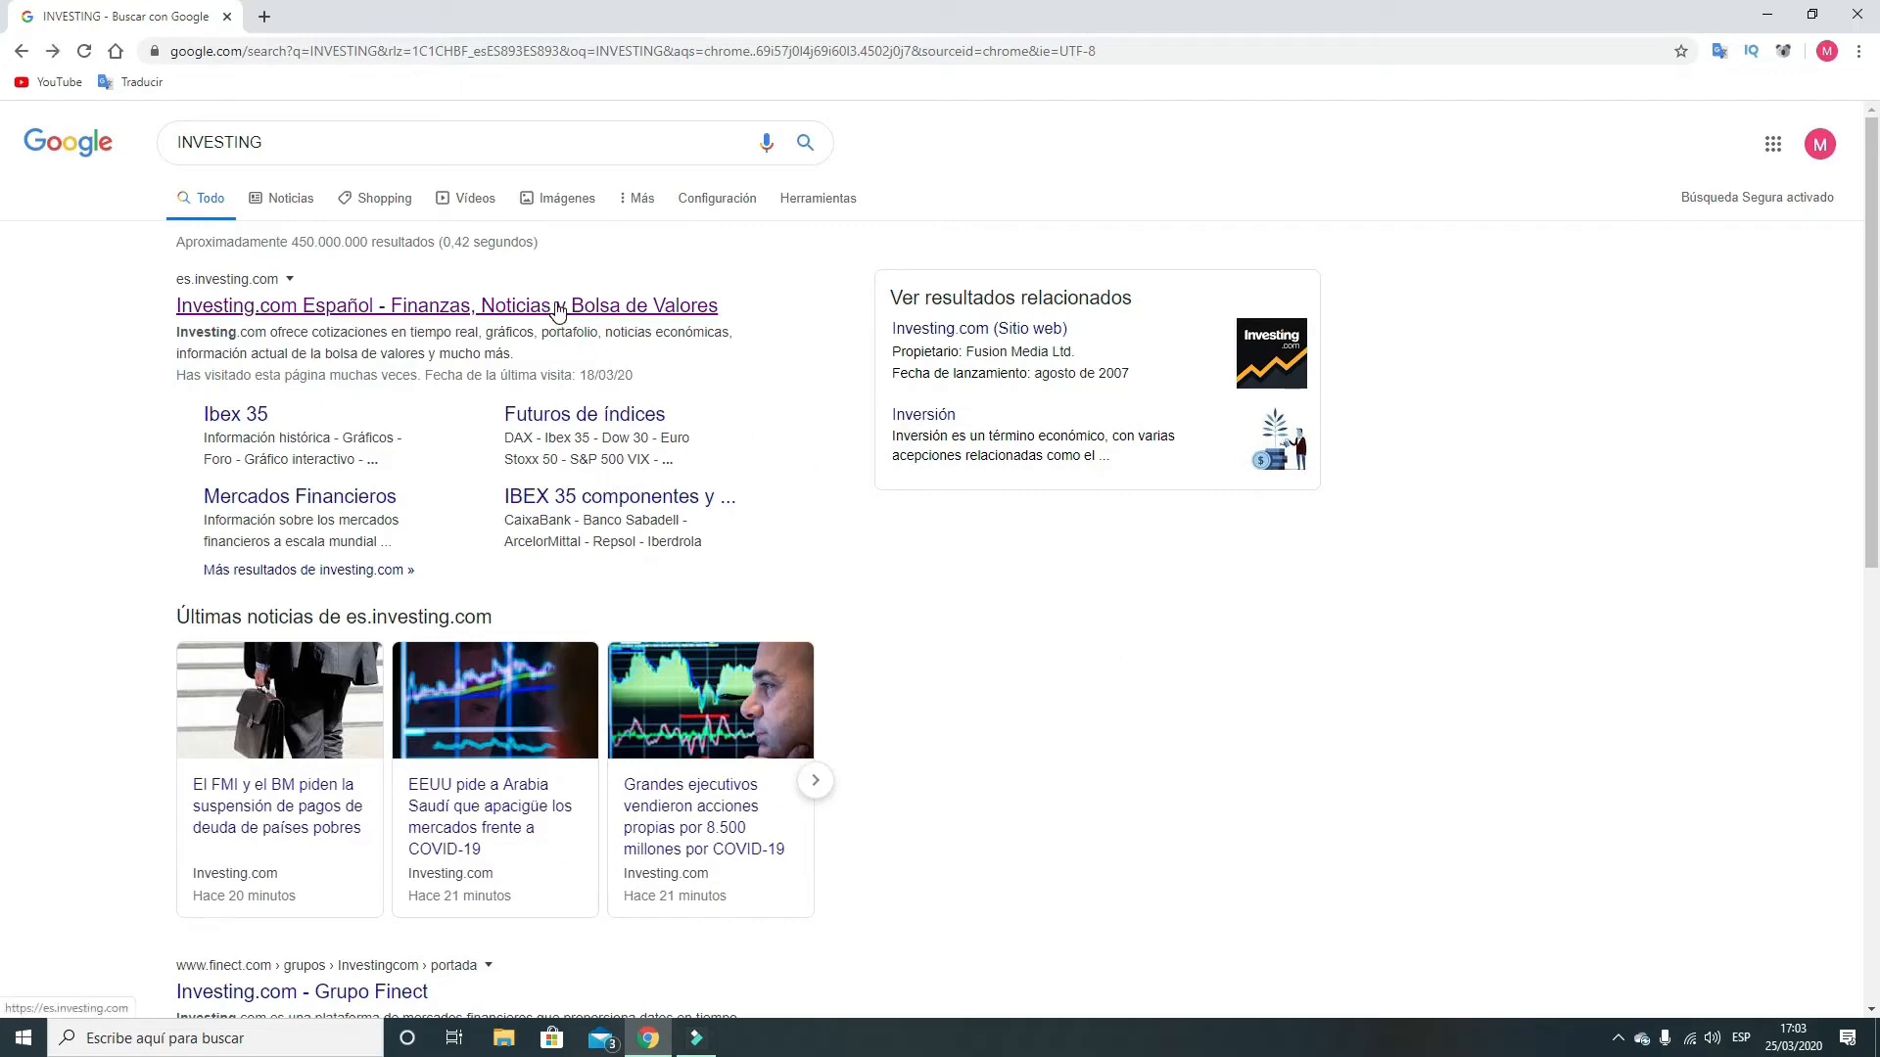
{"action": "left_click", "coordinate": [557, 308]}
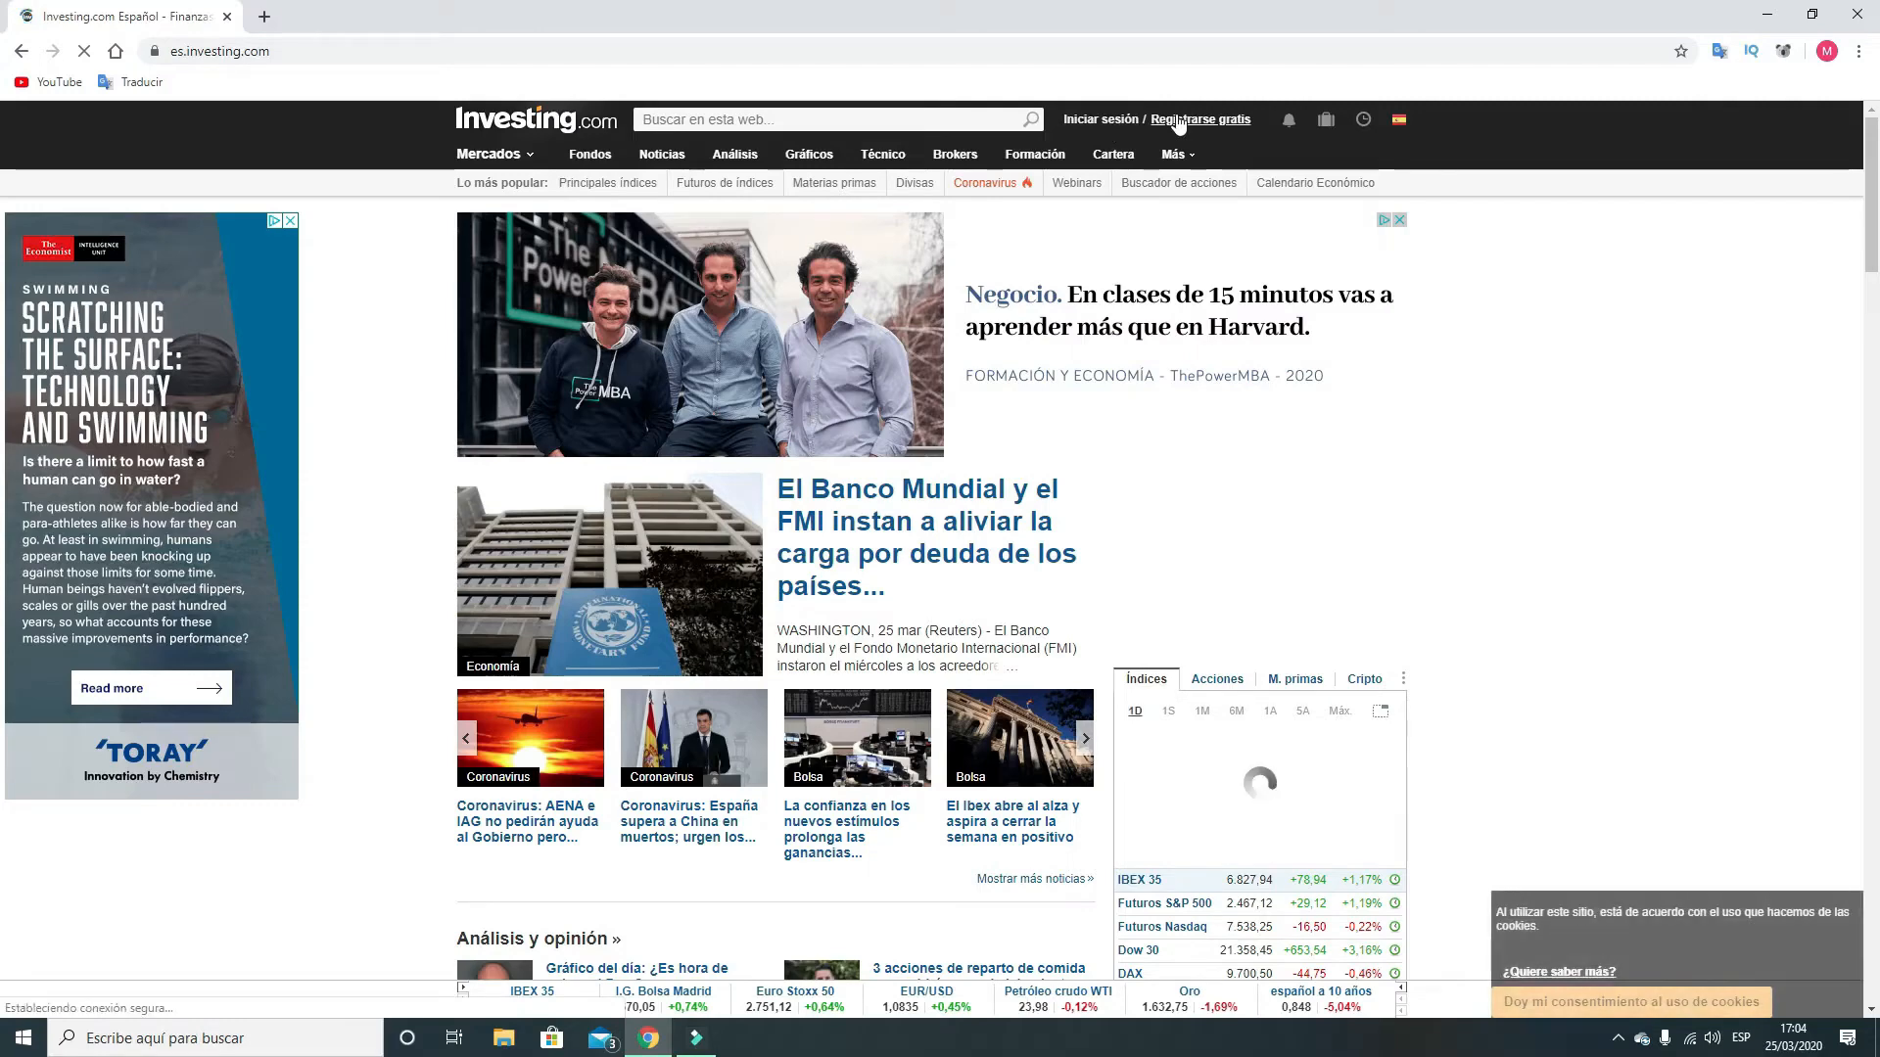
Step: Sign in to Investing.com with the second Google account offered
{"action": "left_click", "coordinate": [1104, 120]}
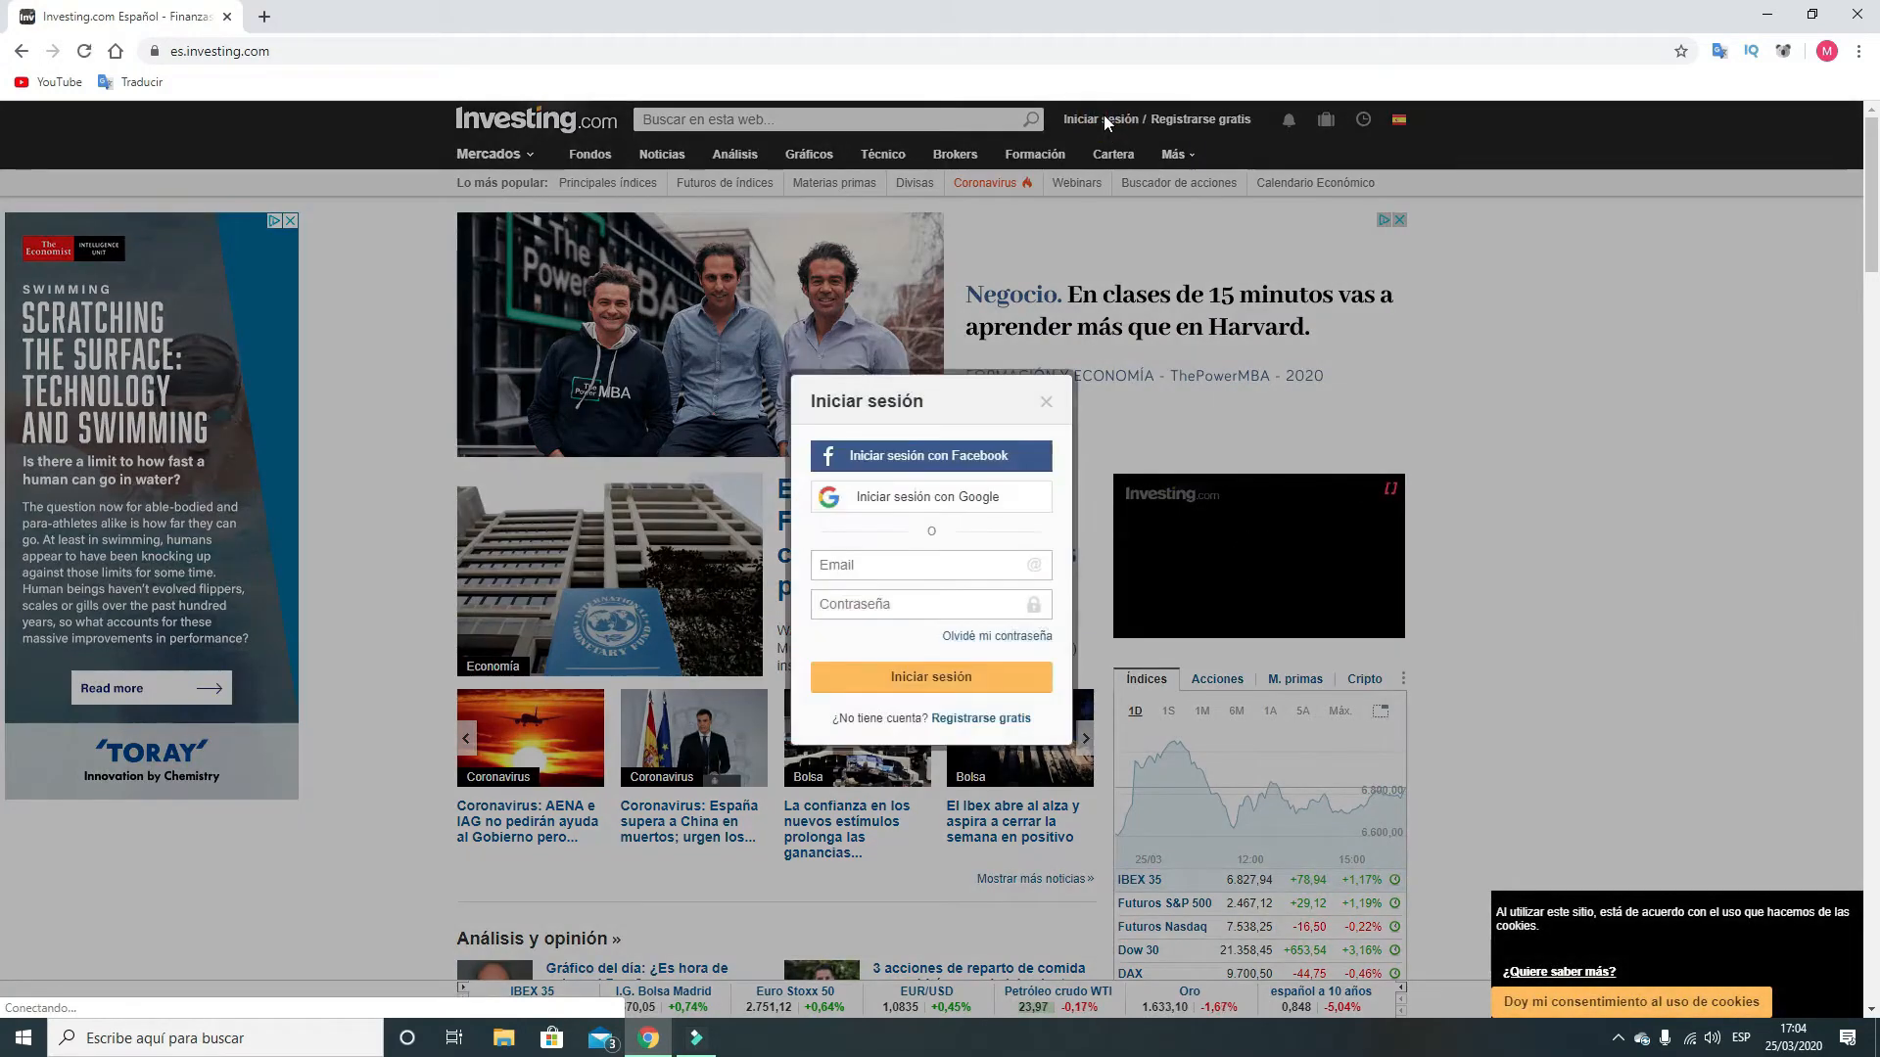
{"action": "left_click", "coordinate": [958, 501]}
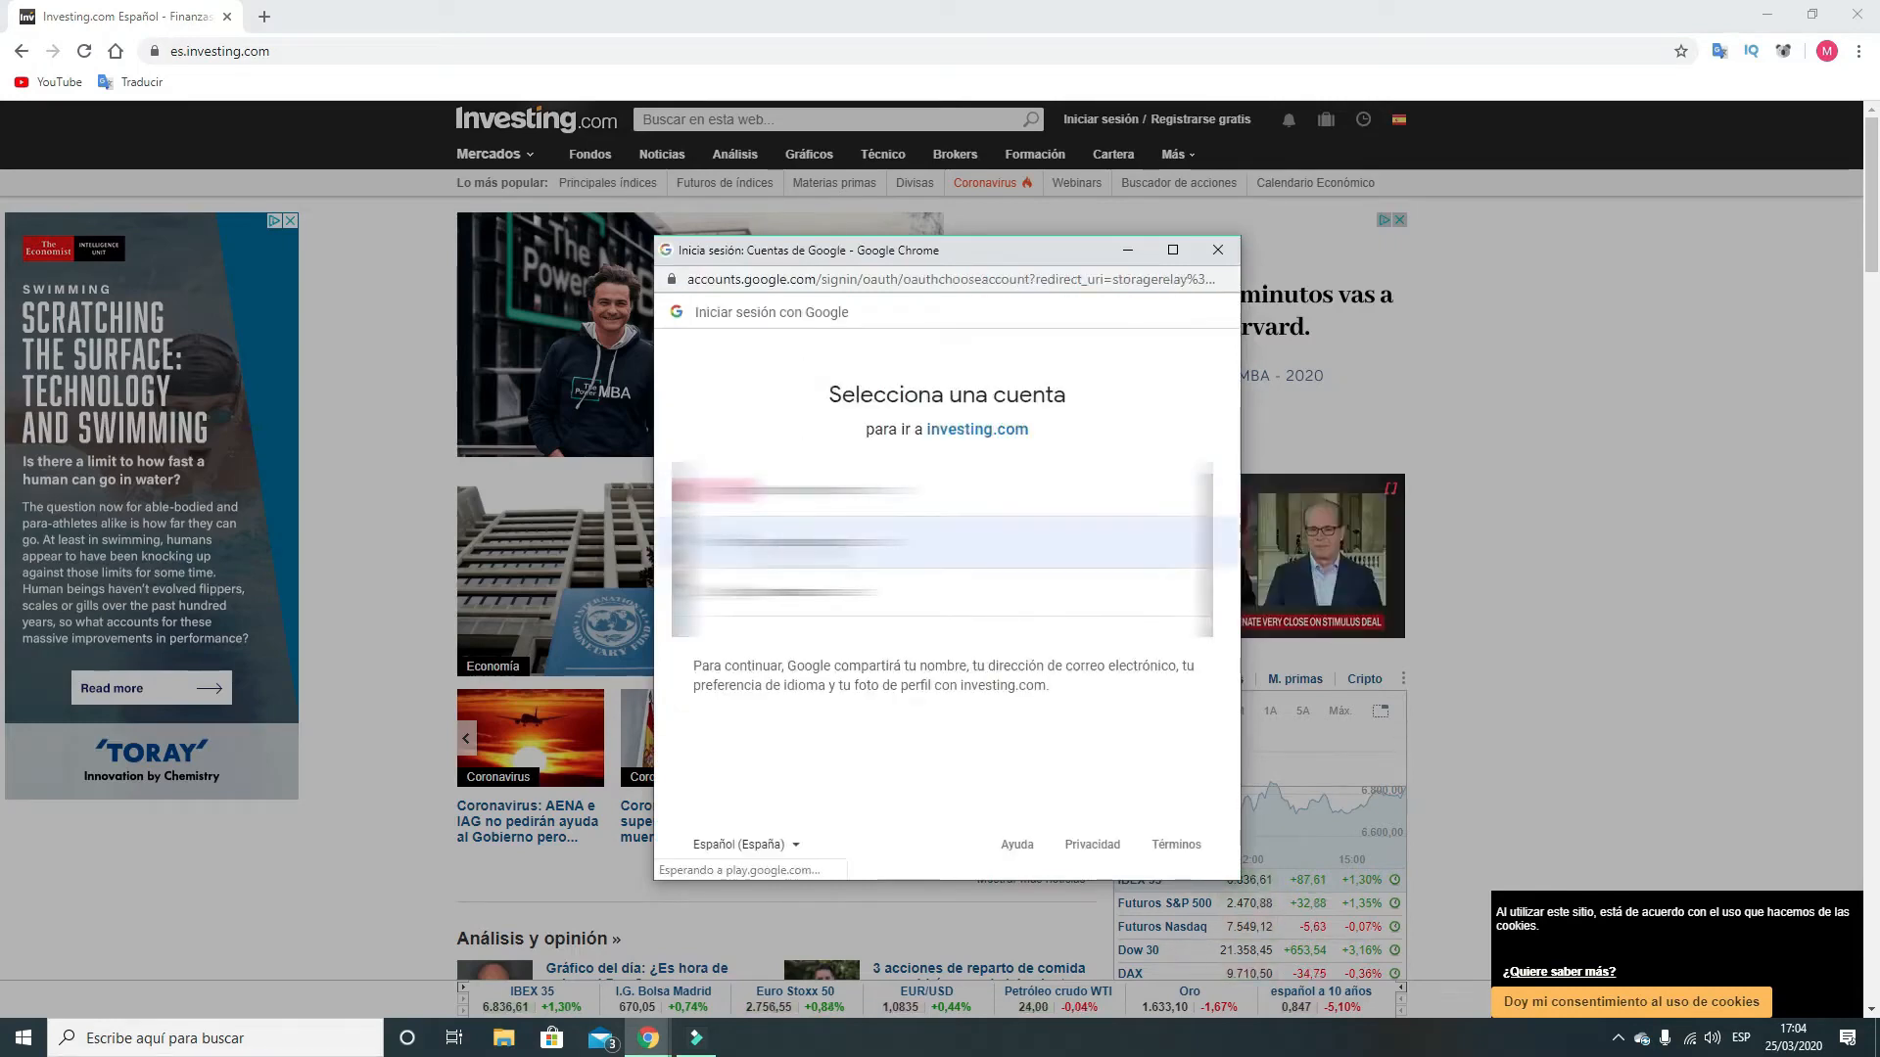
{"action": "left_click", "coordinate": [793, 541]}
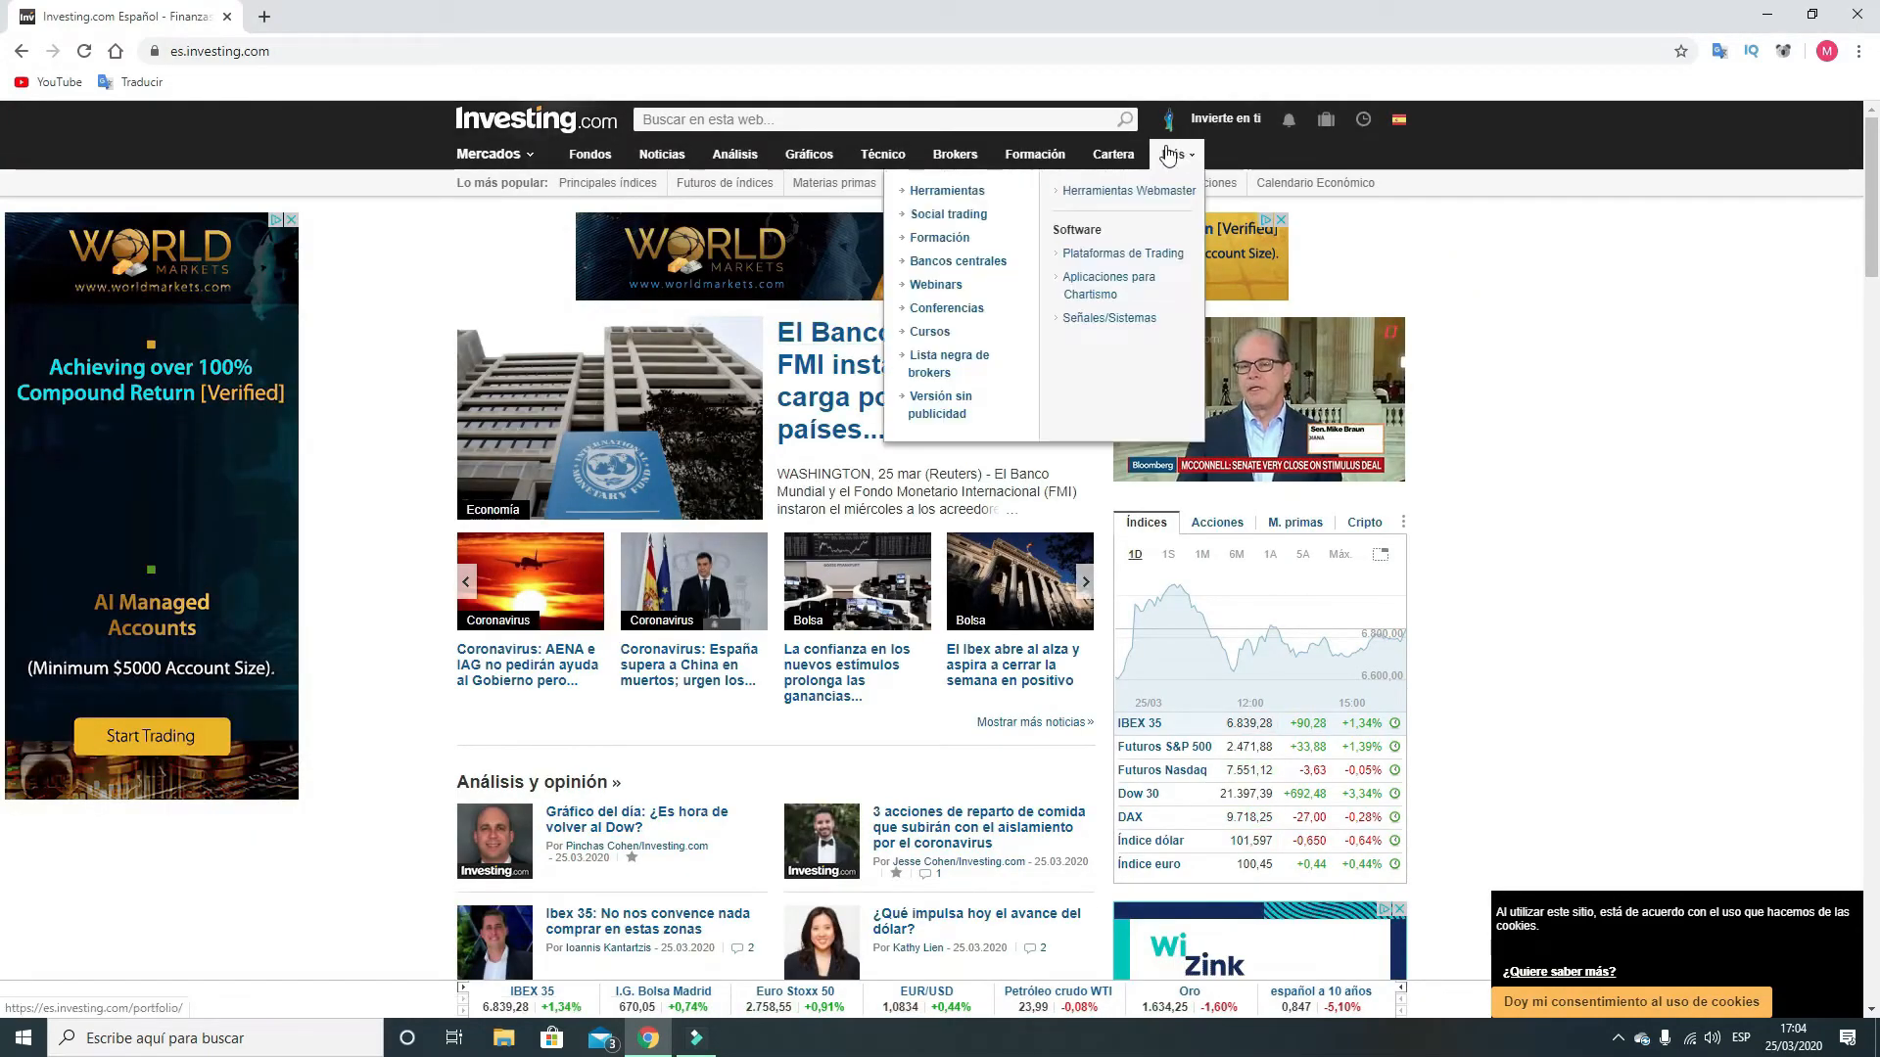
Step: Open the account's Cartera page and check the portfolio types offered for a new portfolio without creating one
{"action": "mouse_move", "coordinate": [1215, 122]}
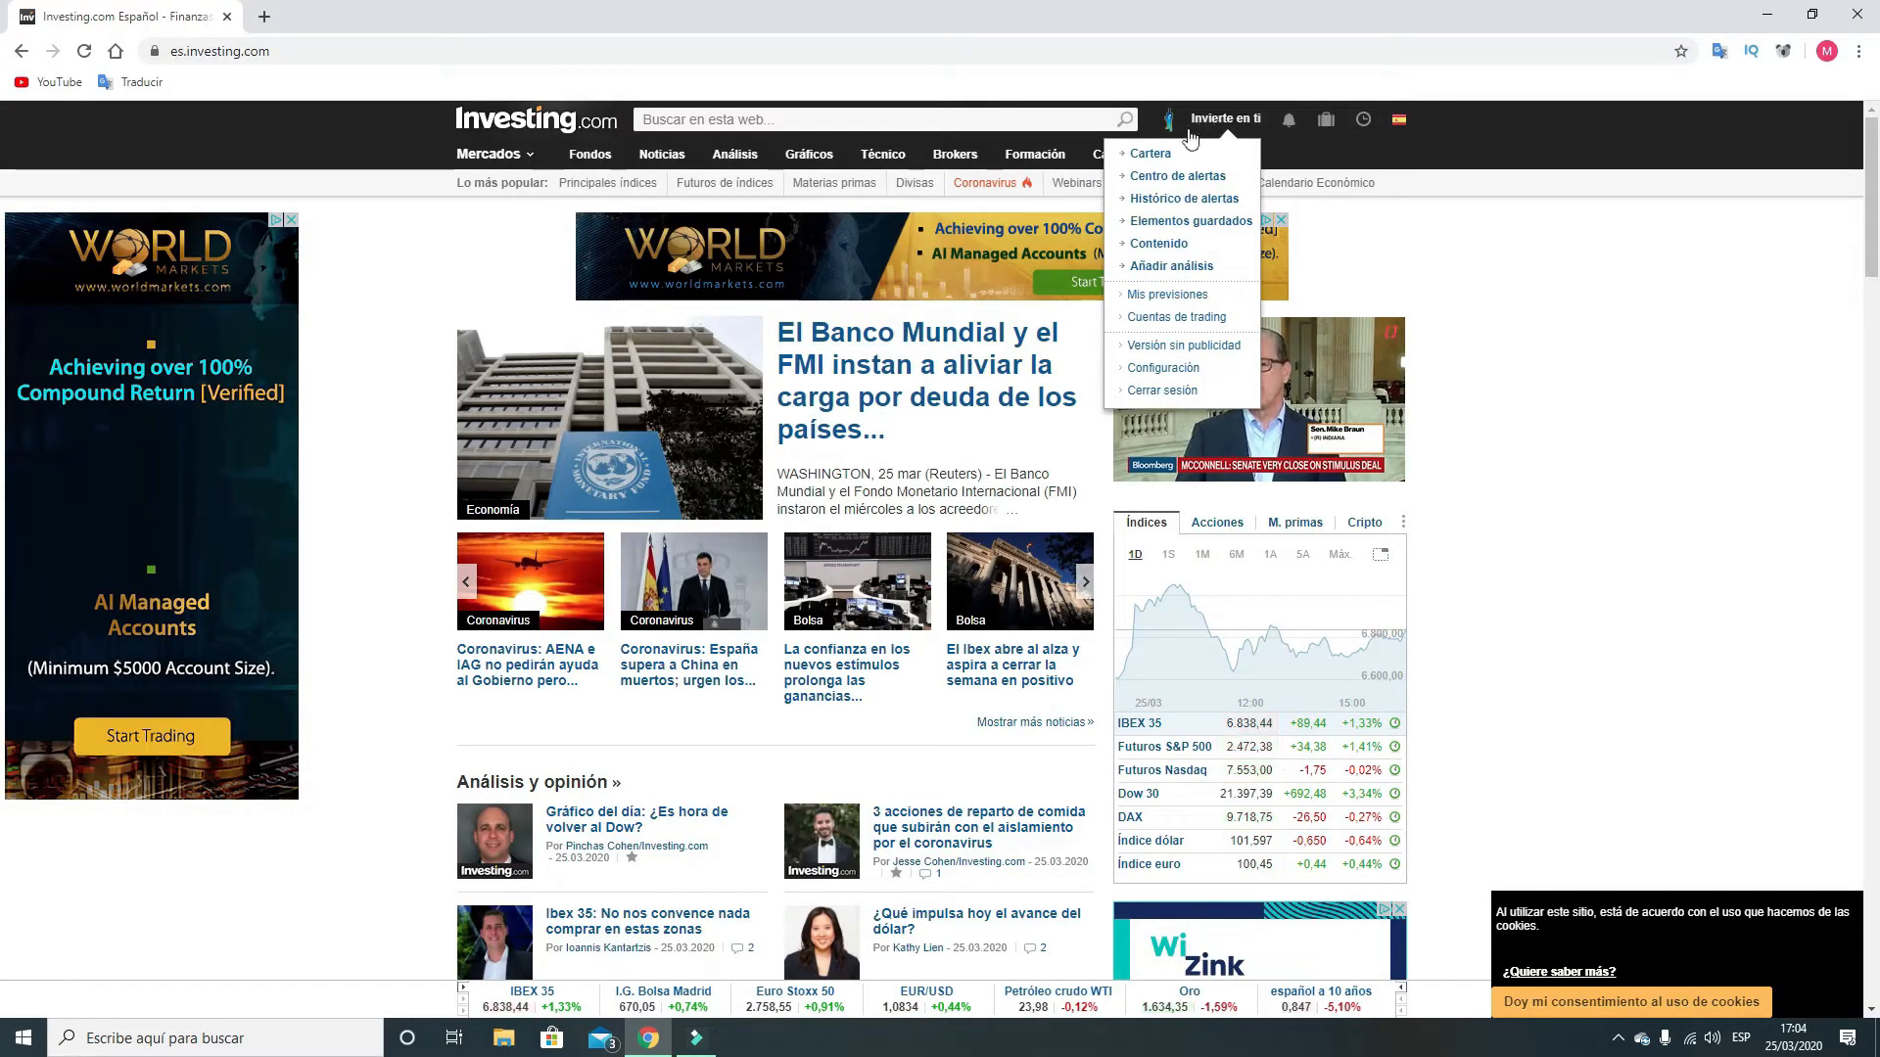
{"action": "left_click", "coordinate": [1153, 160]}
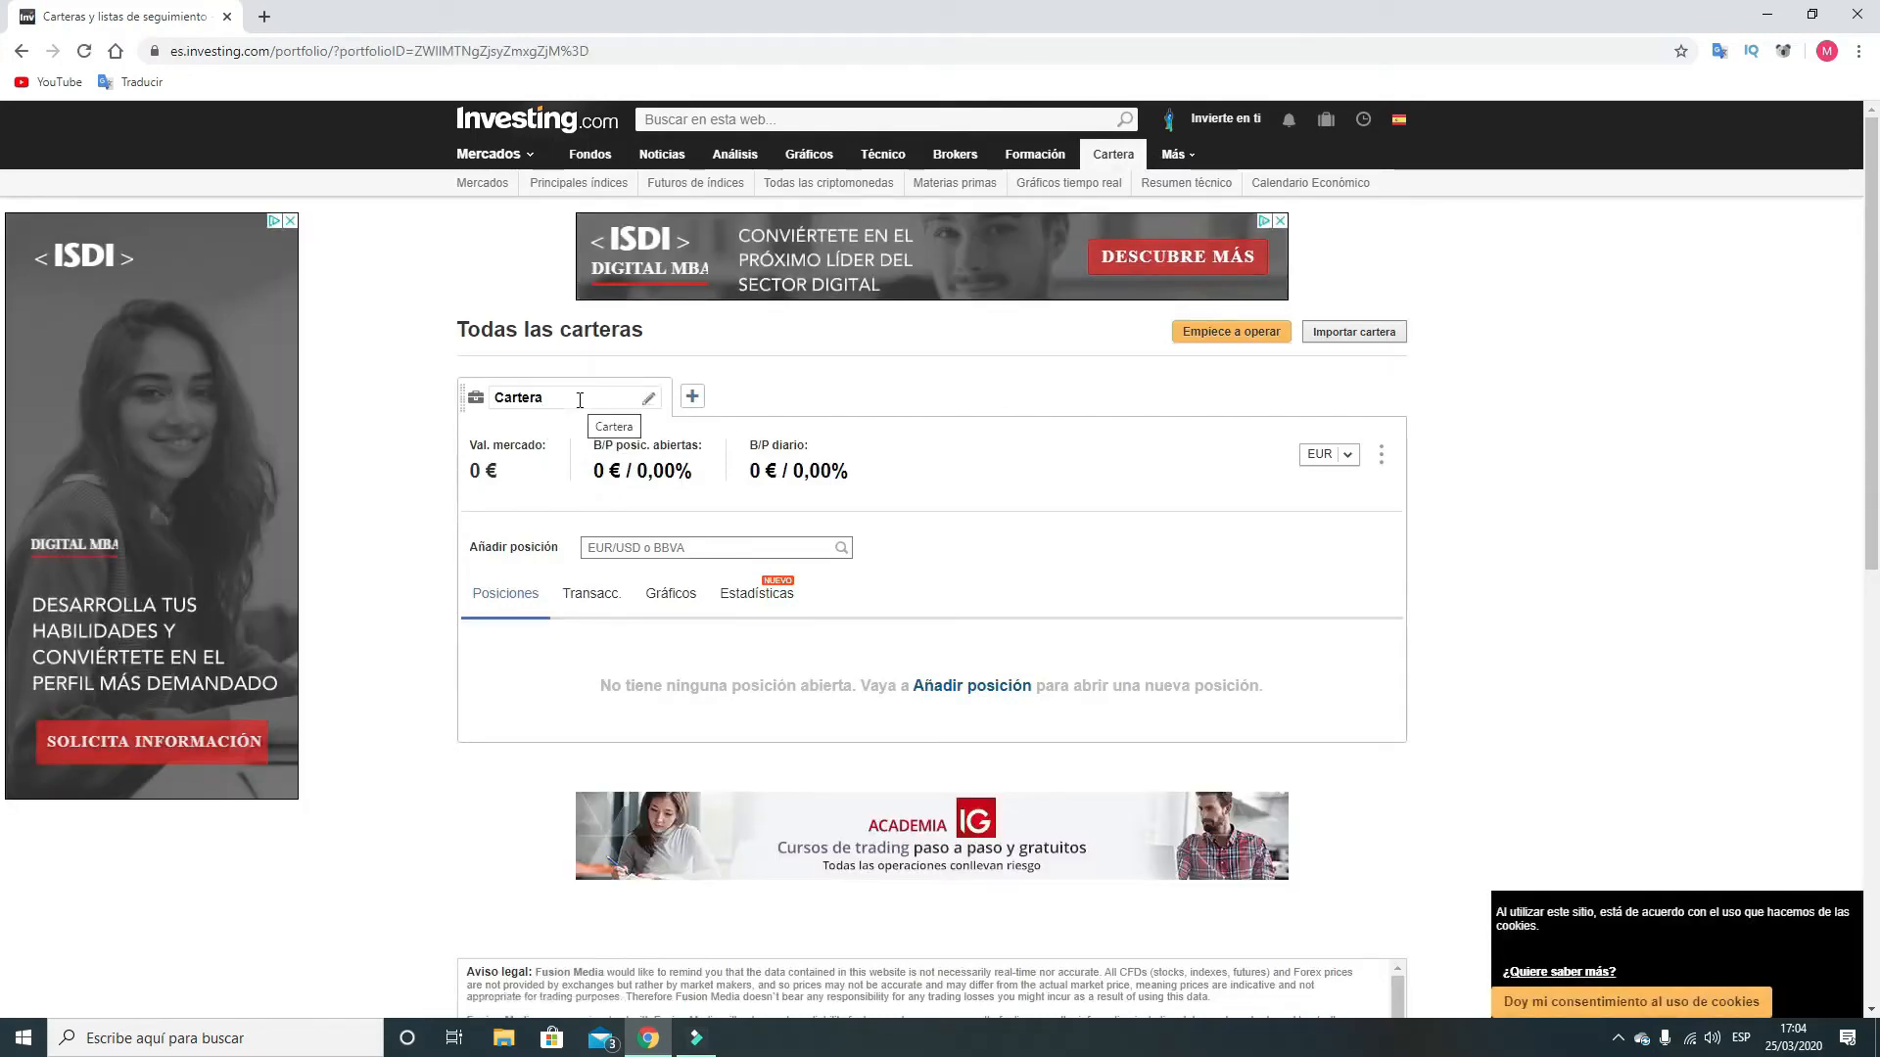
{"action": "left_click", "coordinate": [693, 397]}
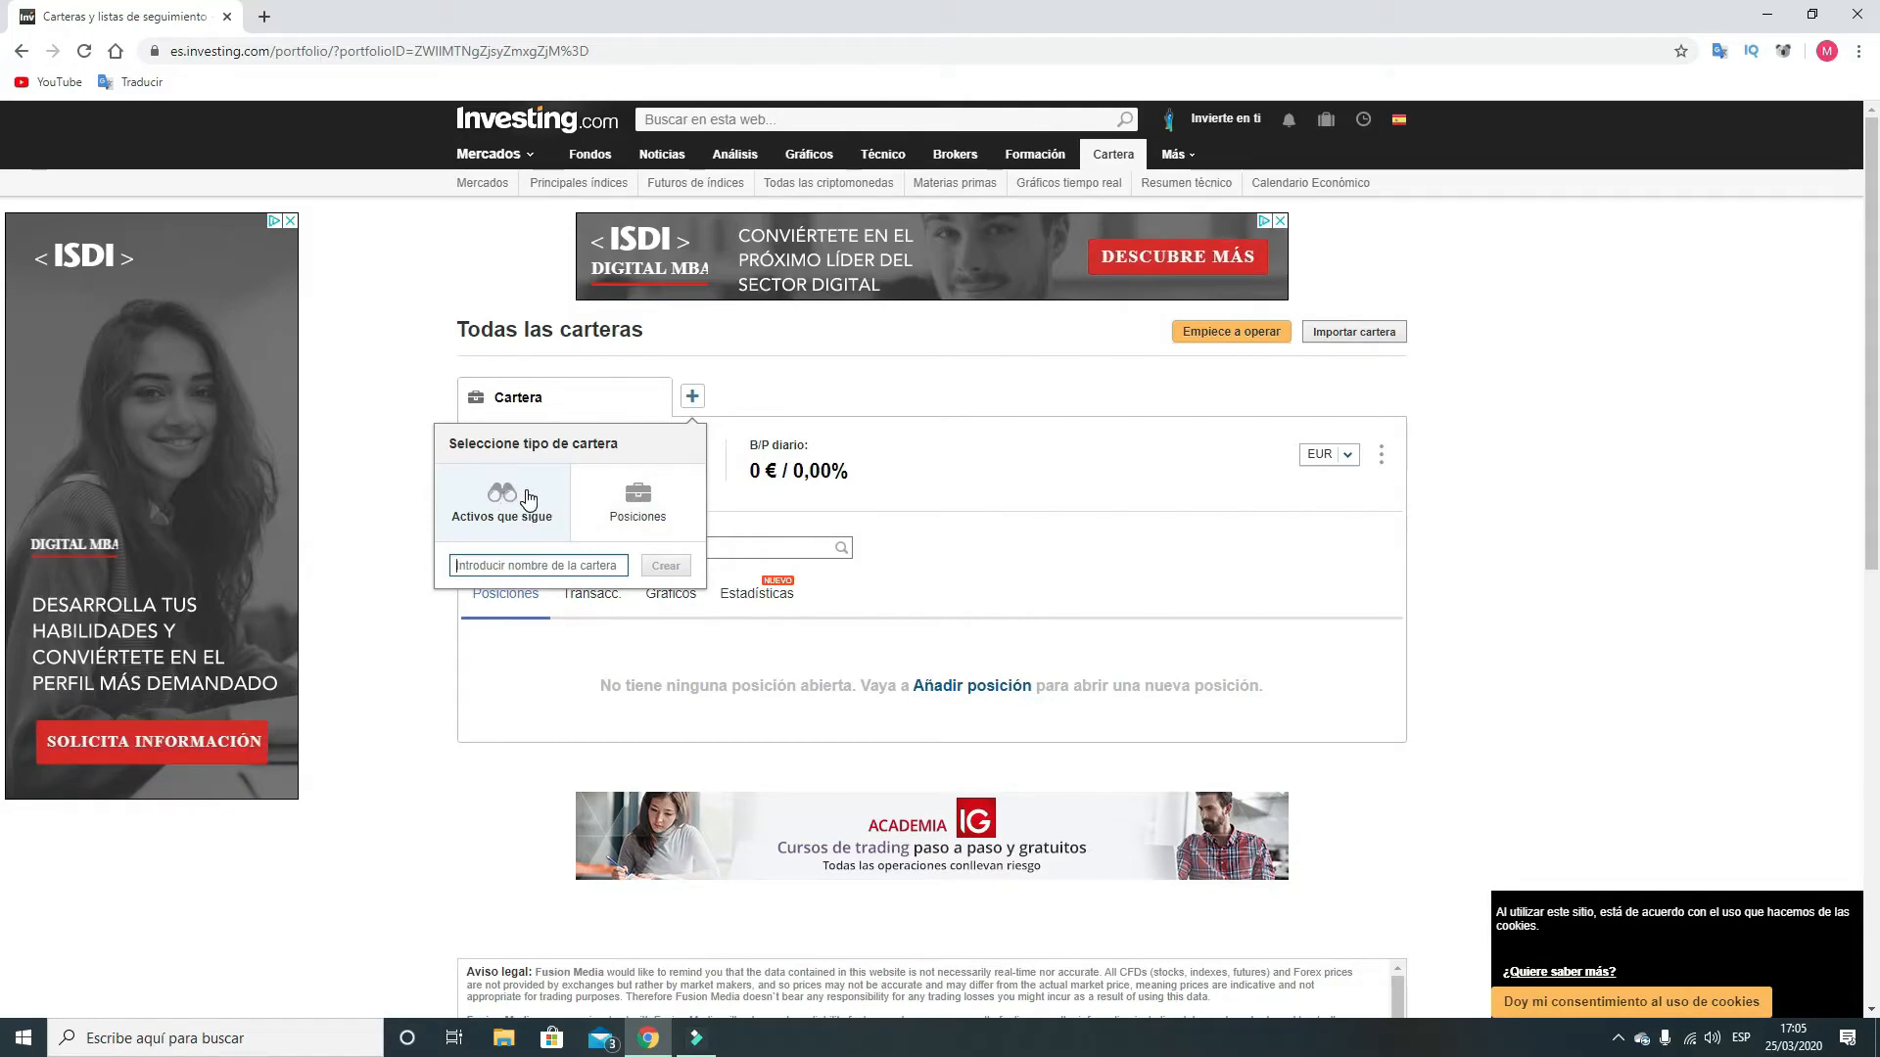
{"action": "left_click", "coordinate": [957, 440]}
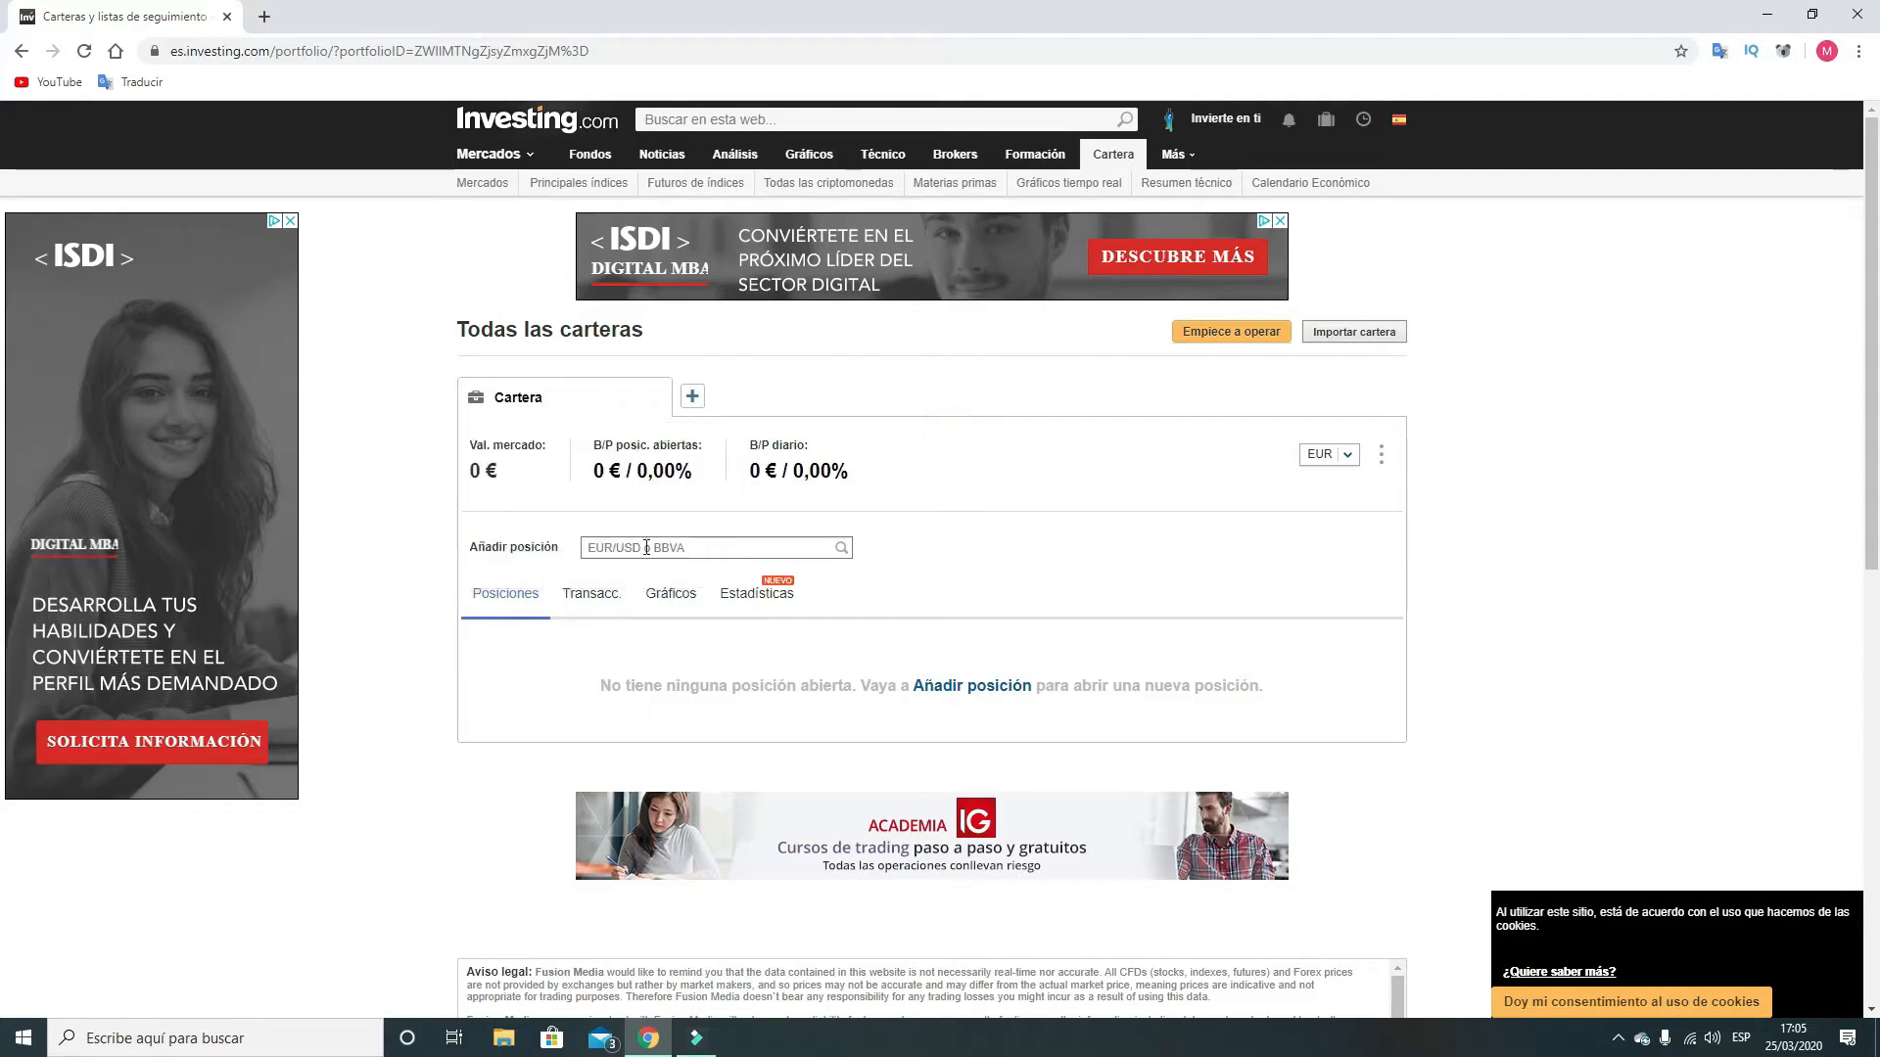
Step: Look up JD.COM for a new position in Cartera and choose the NASDAQ share JD
{"action": "left_click", "coordinate": [646, 547]}
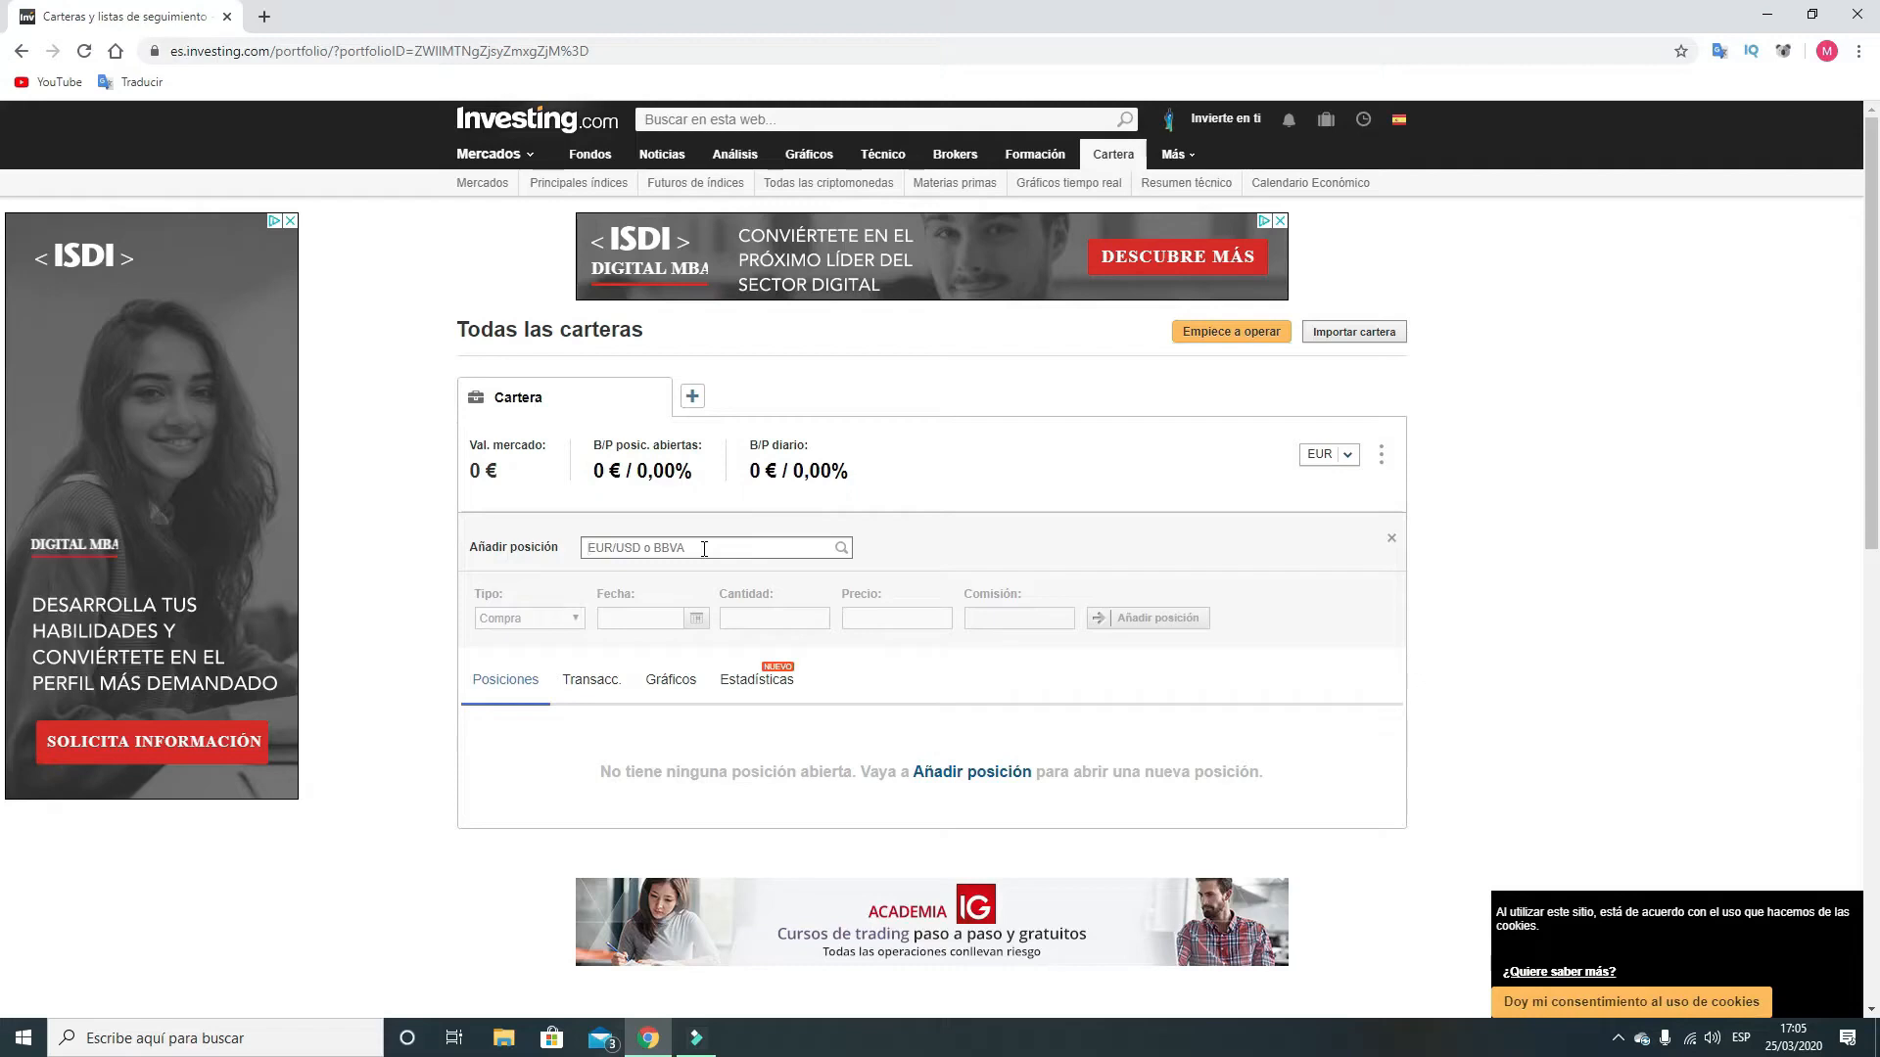
{"action": "type", "text": "JD.COM"}
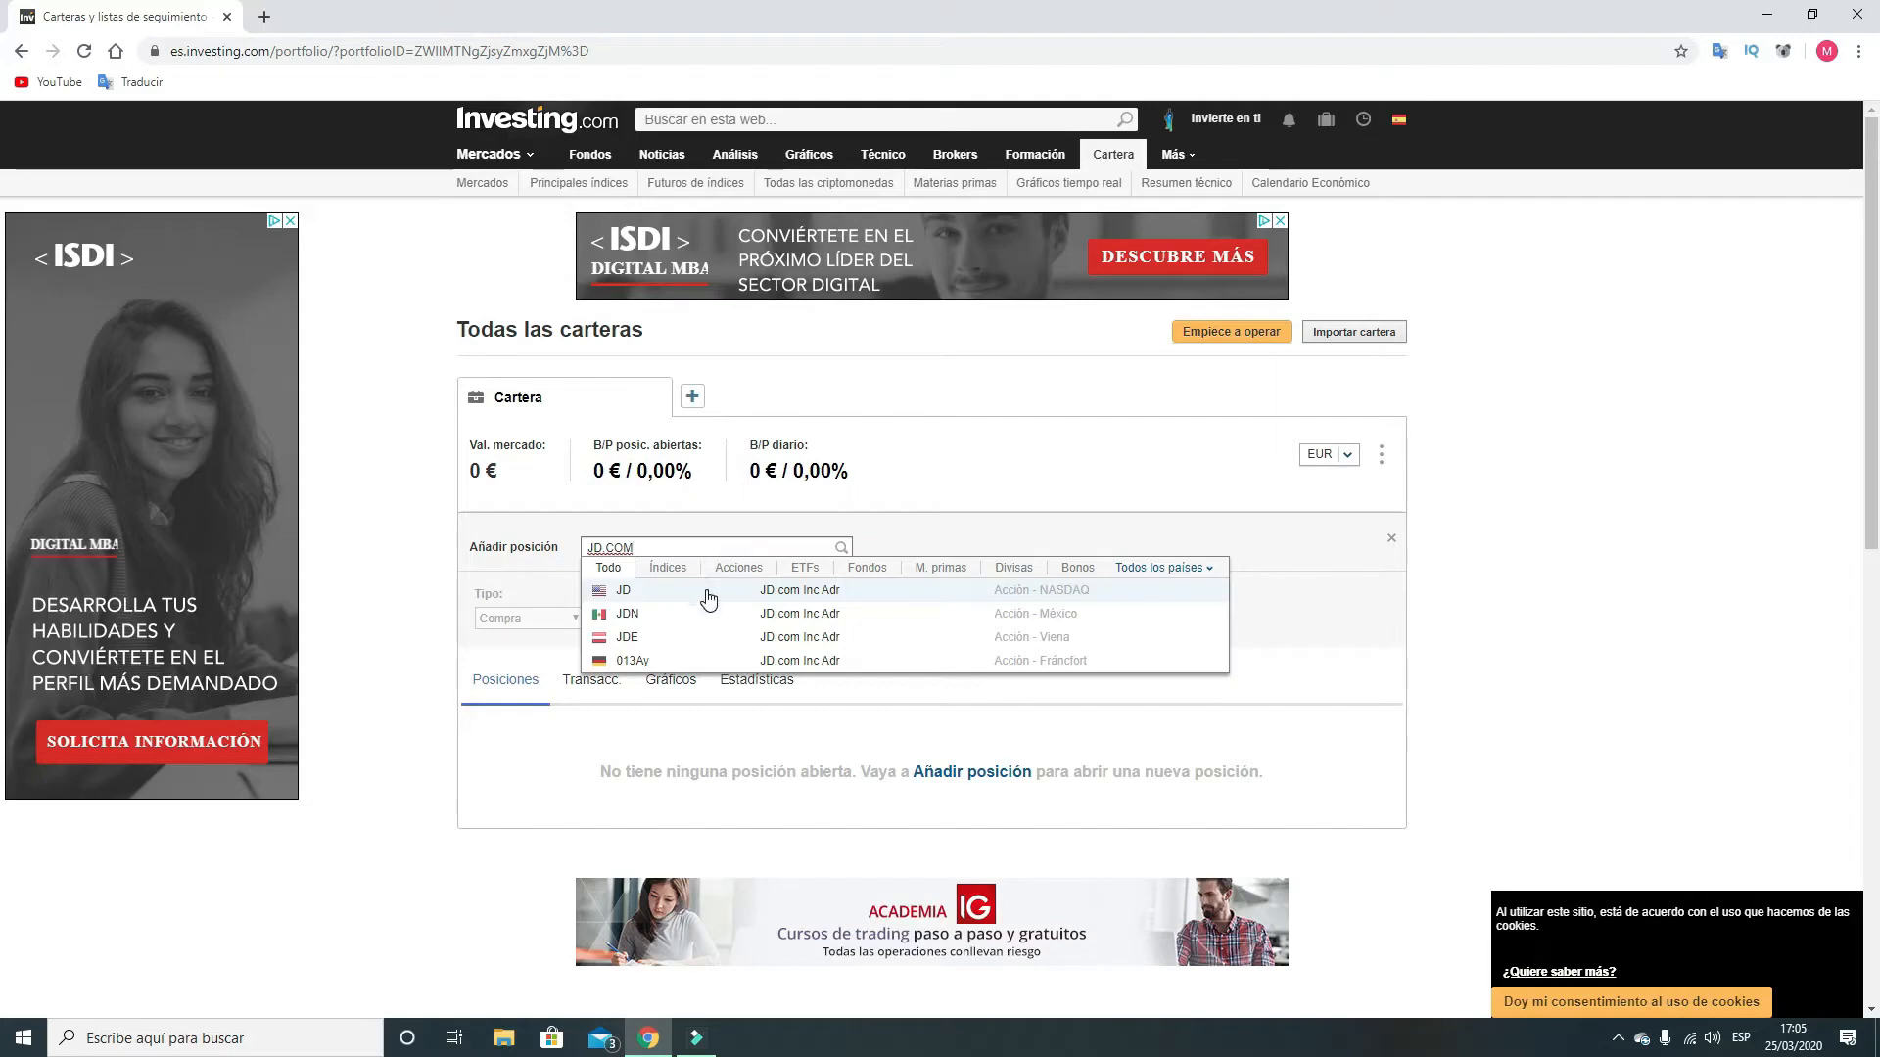
{"action": "left_click", "coordinate": [770, 593]}
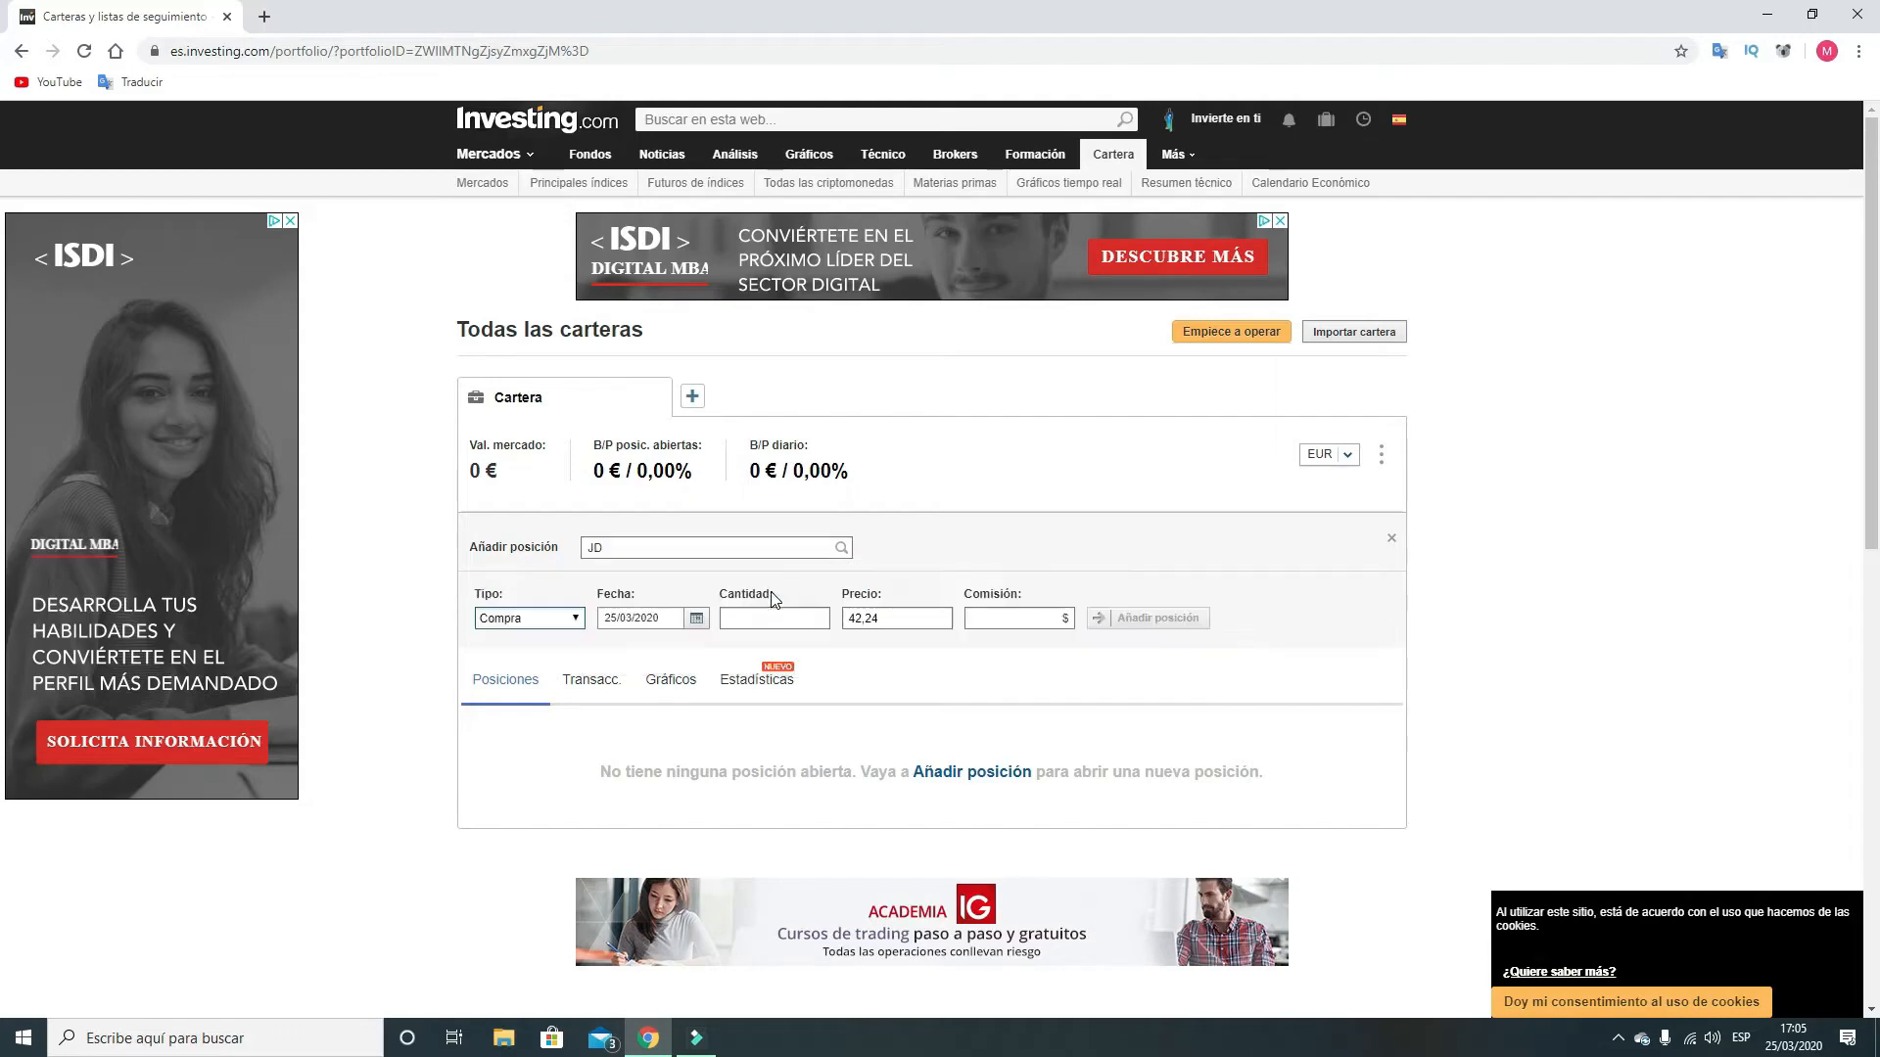
Step: Add the JD position as a Compra of 25 shares dated 25/03/2020 at a price of 42,24
{"action": "left_click", "coordinate": [577, 621]}
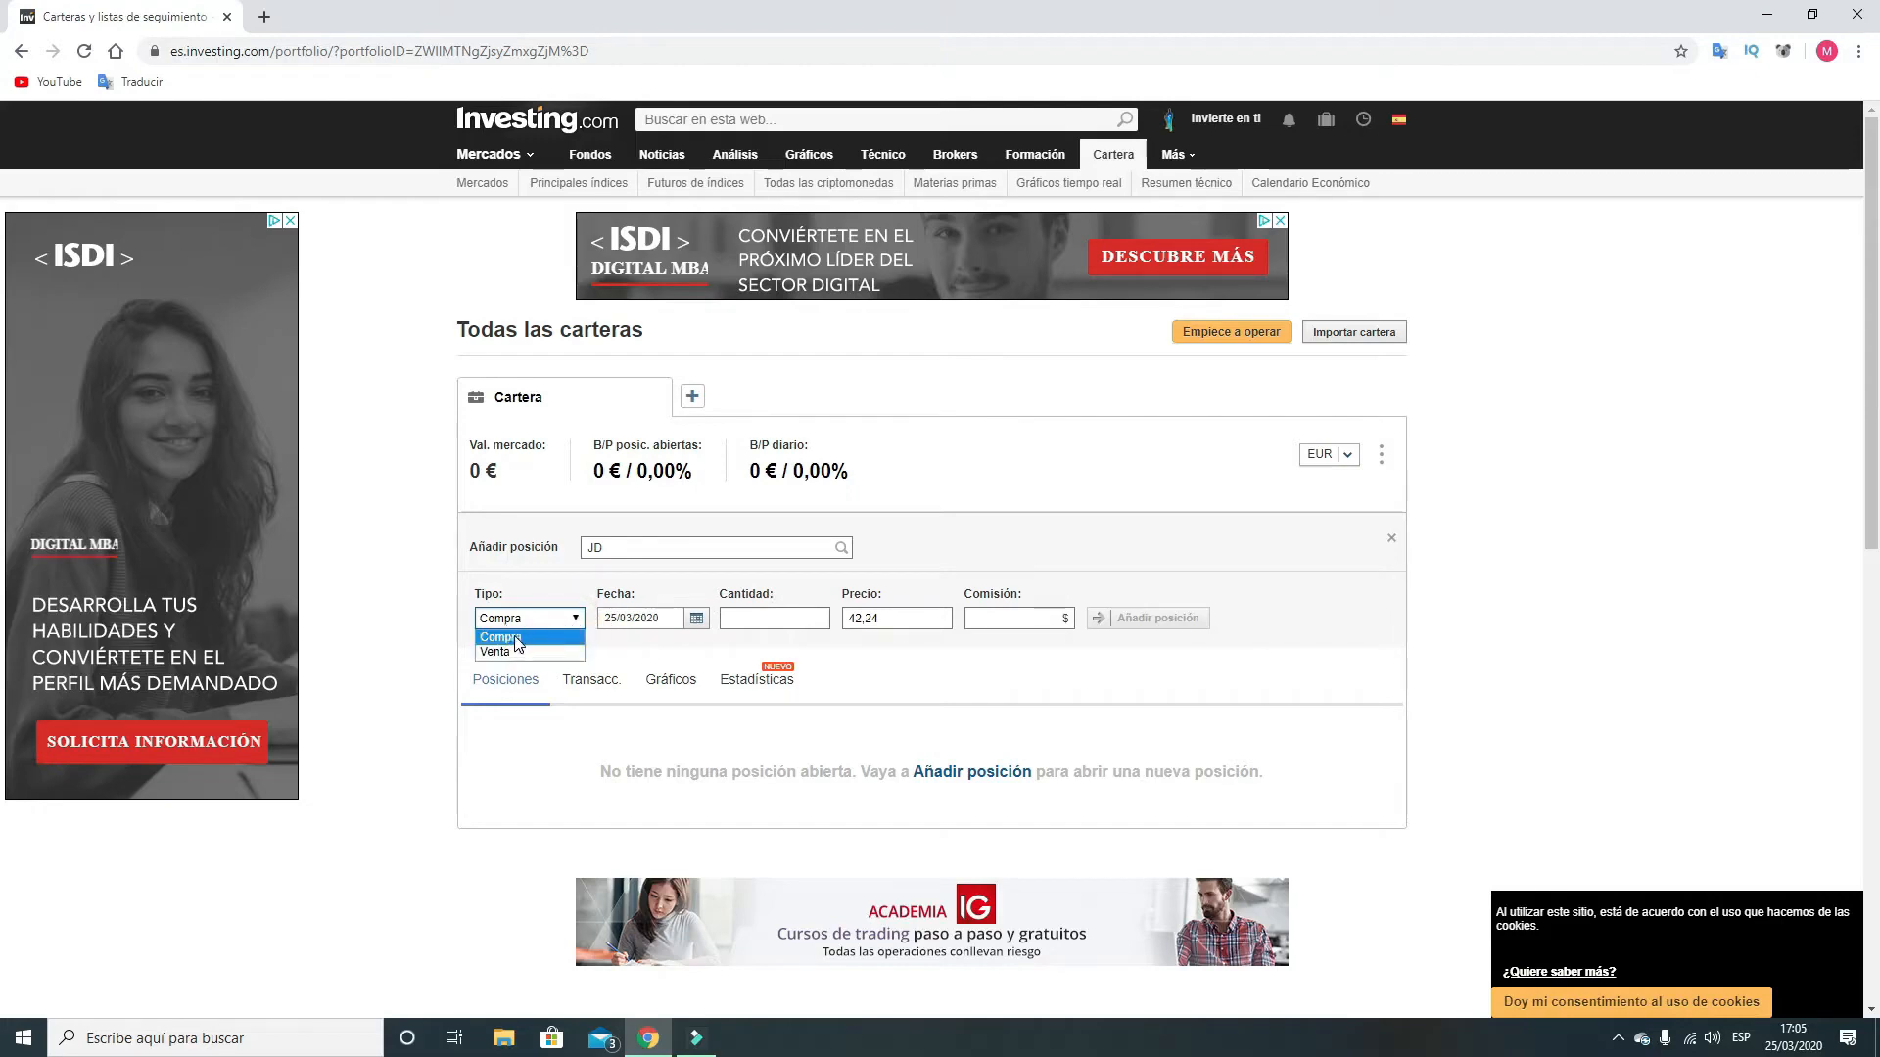
{"action": "left_click", "coordinate": [568, 618]}
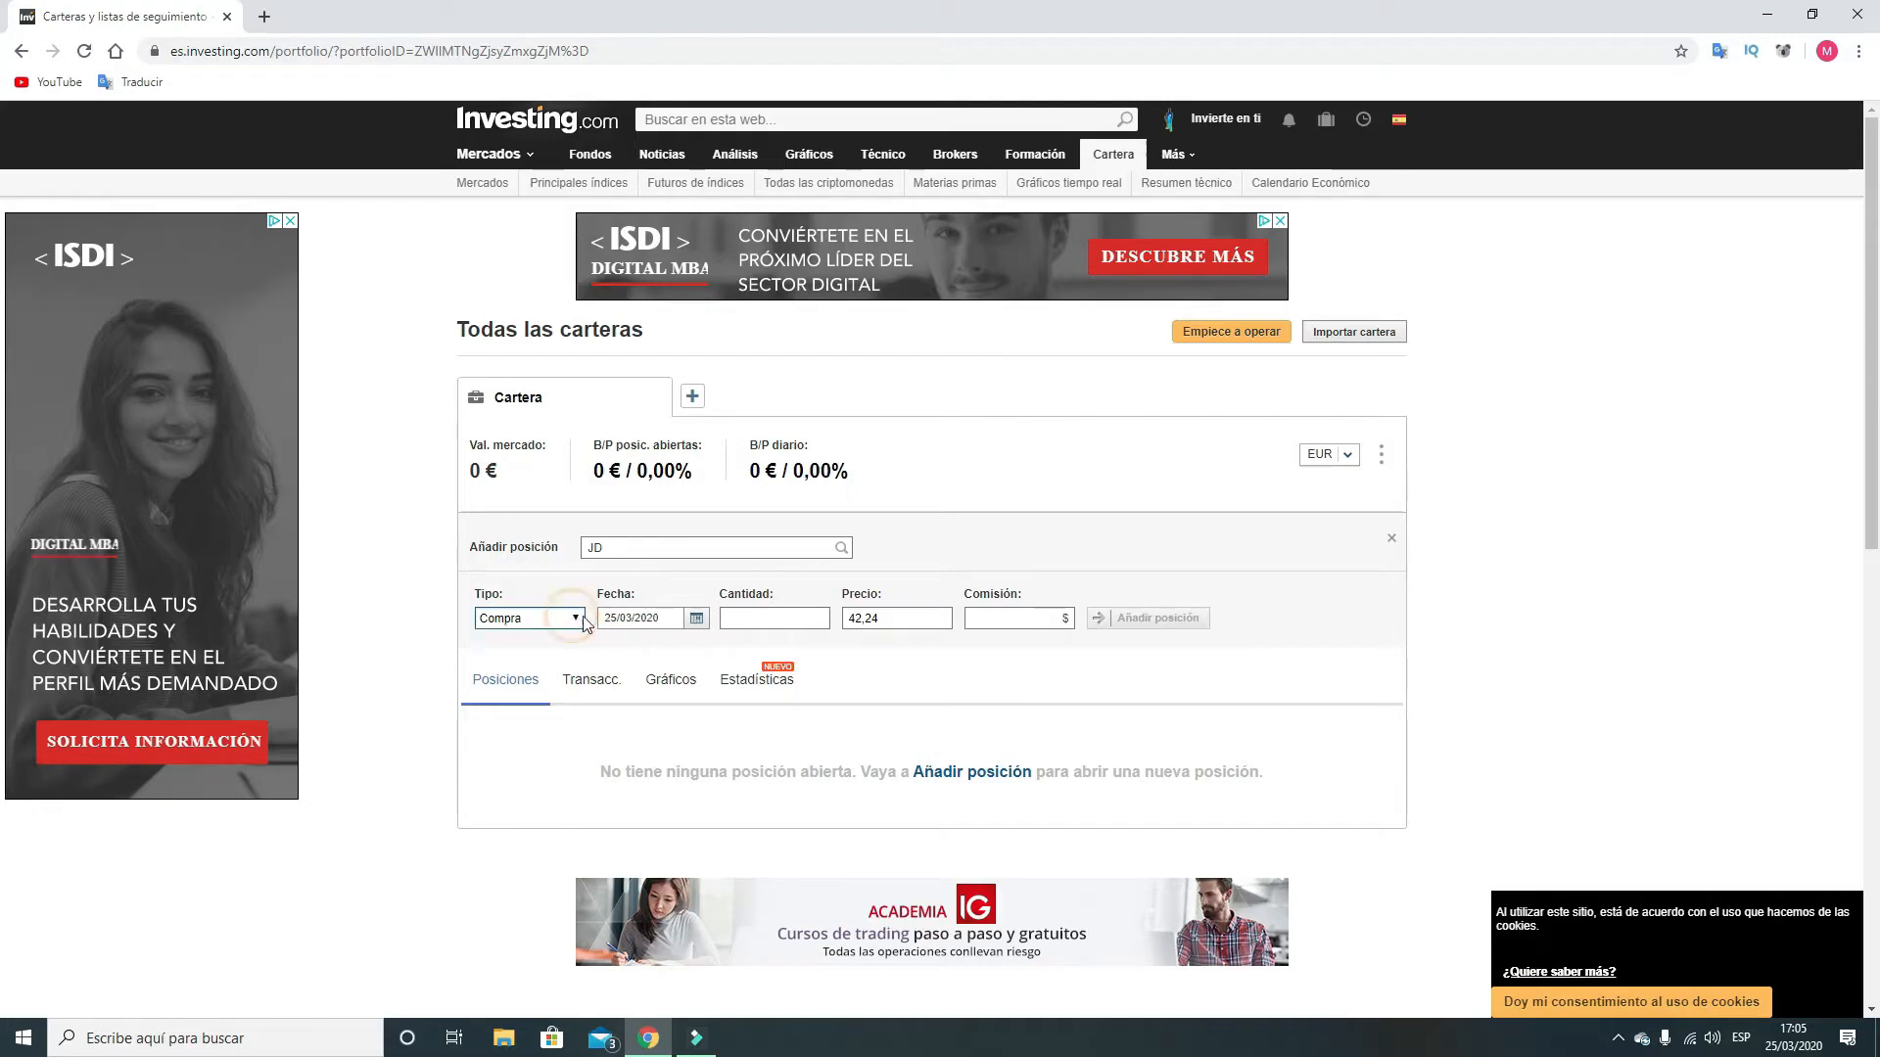
{"action": "left_click", "coordinate": [695, 621]}
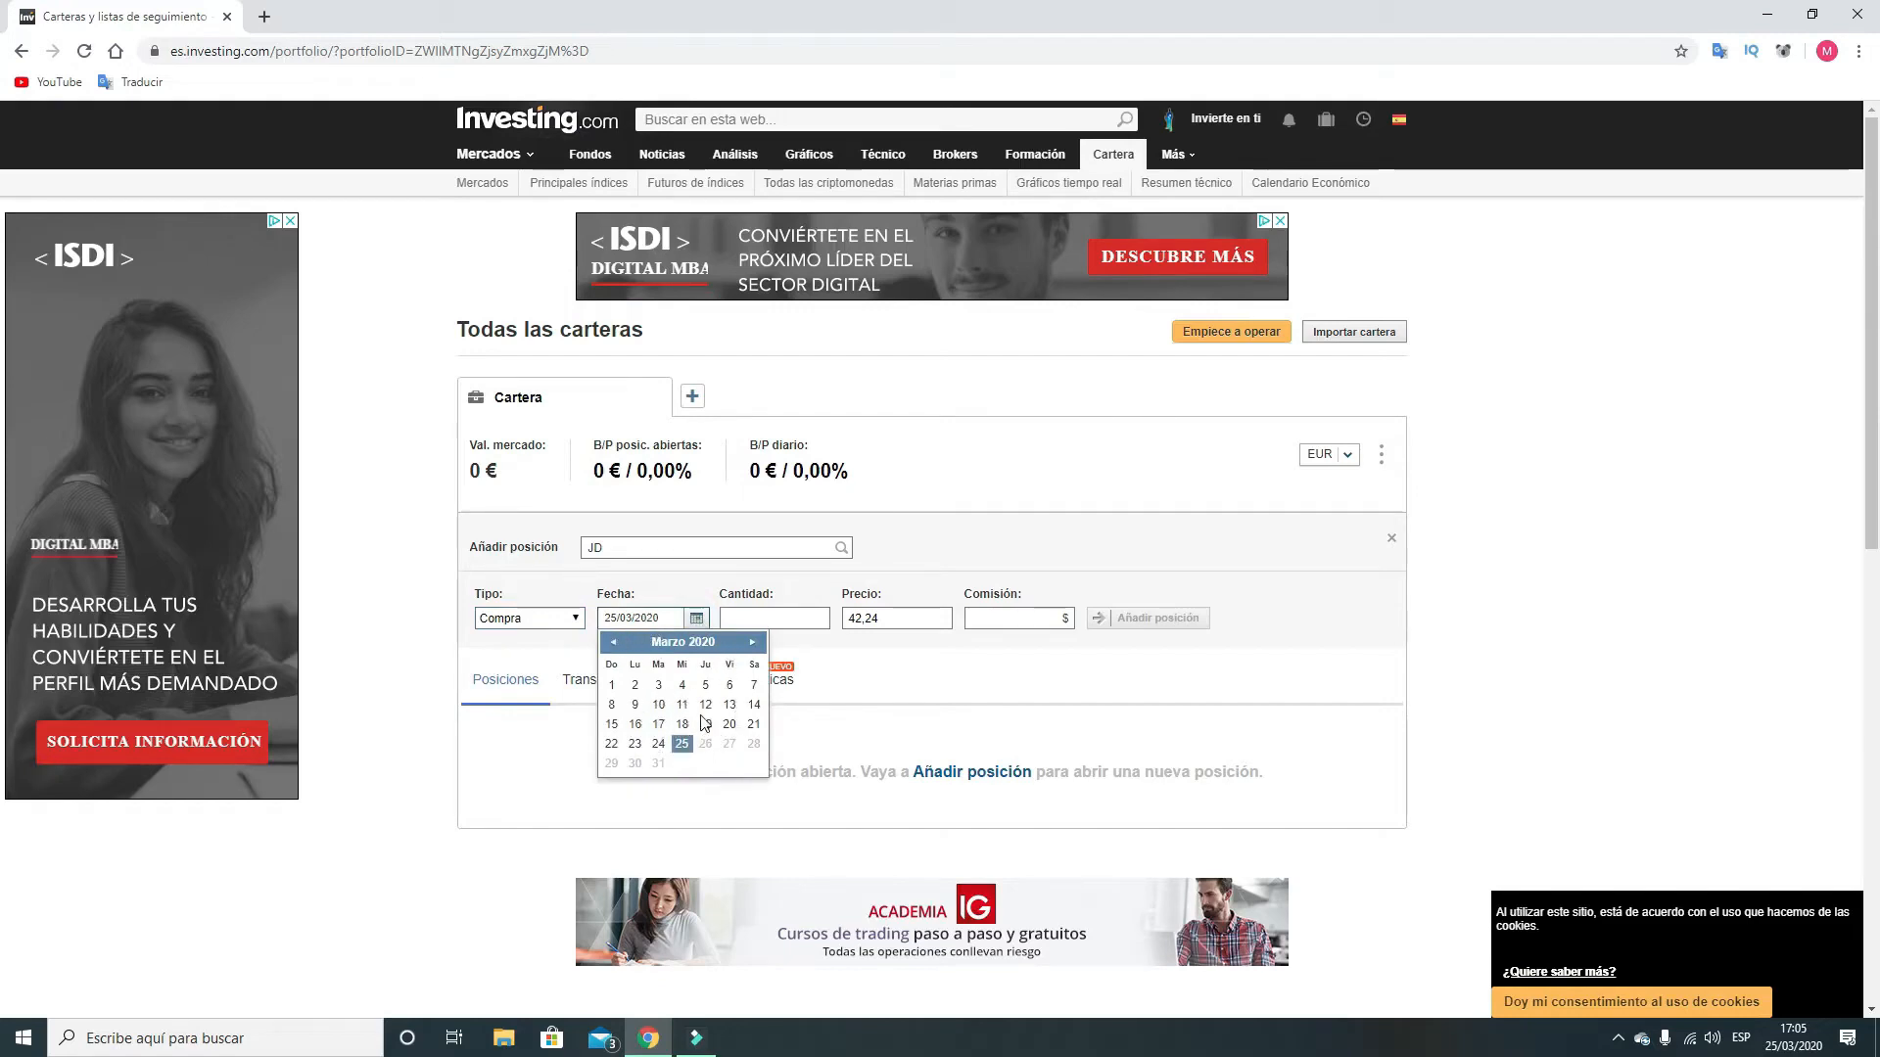
{"action": "left_click", "coordinate": [740, 618]}
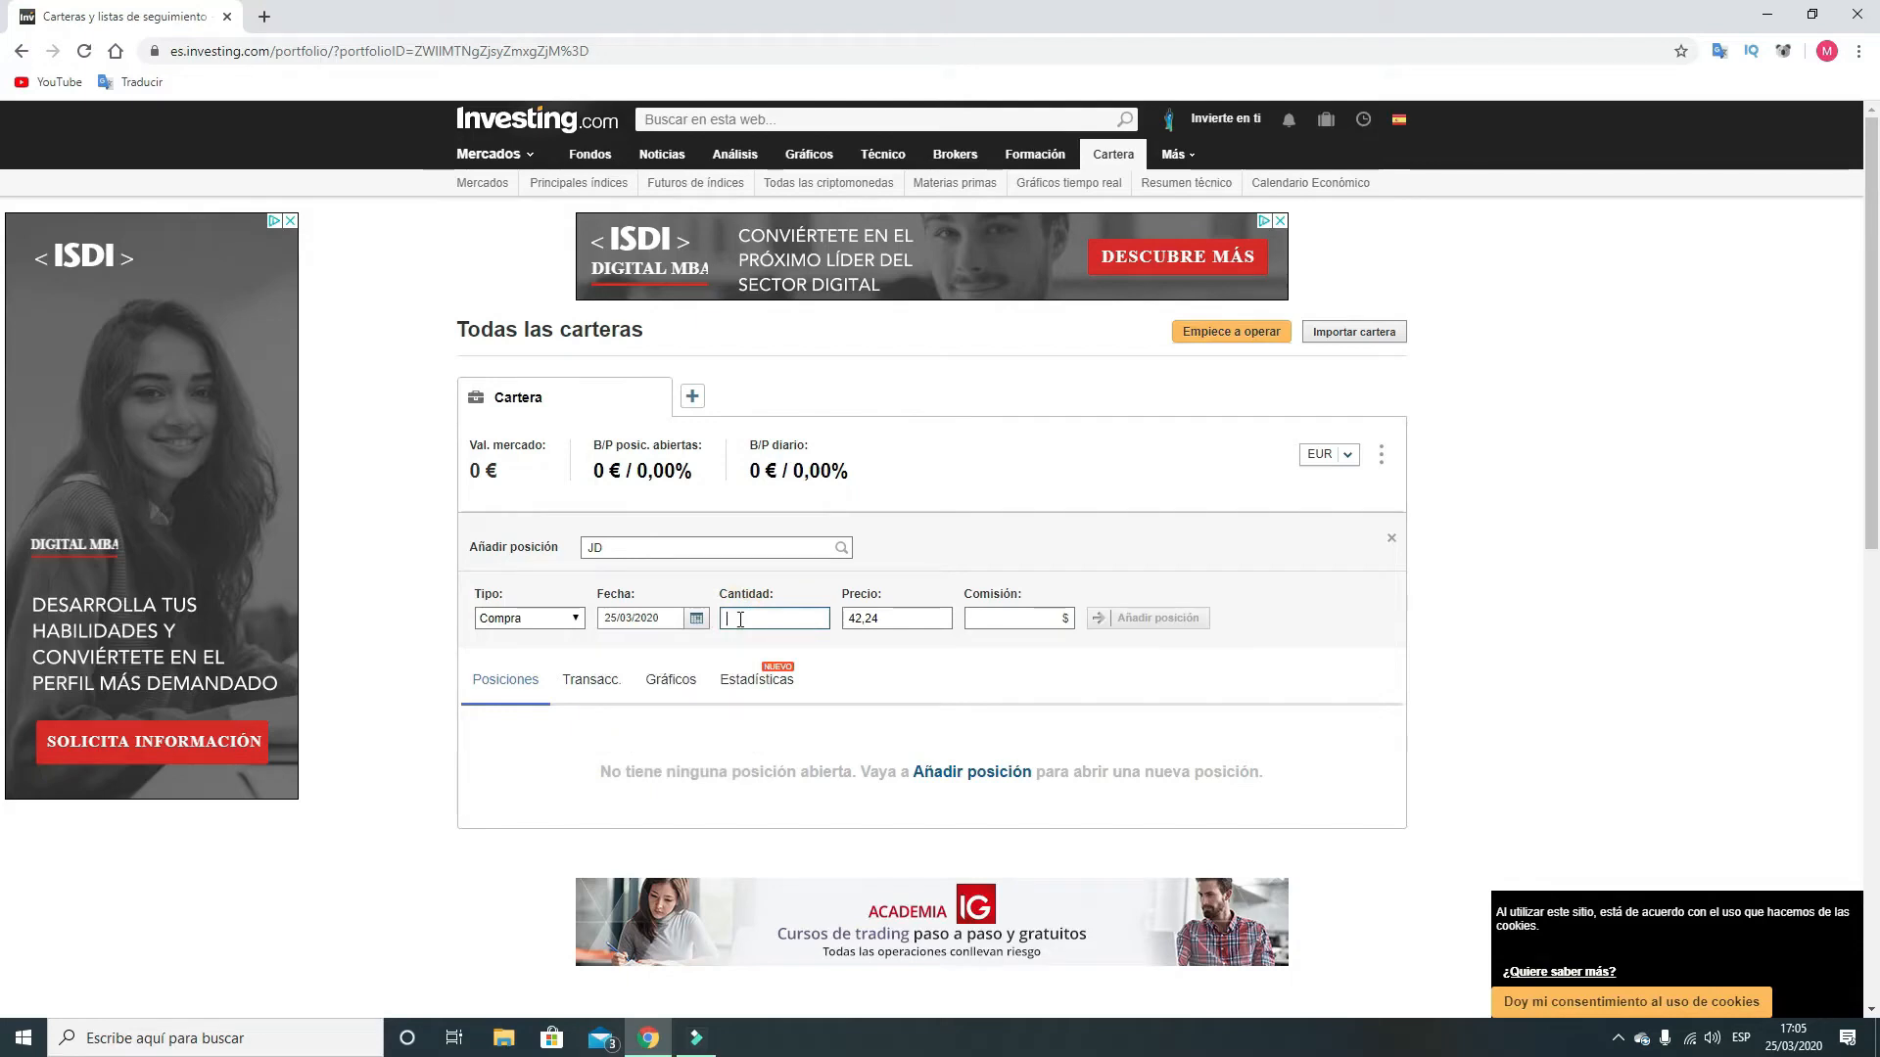
{"action": "type", "text": "25"}
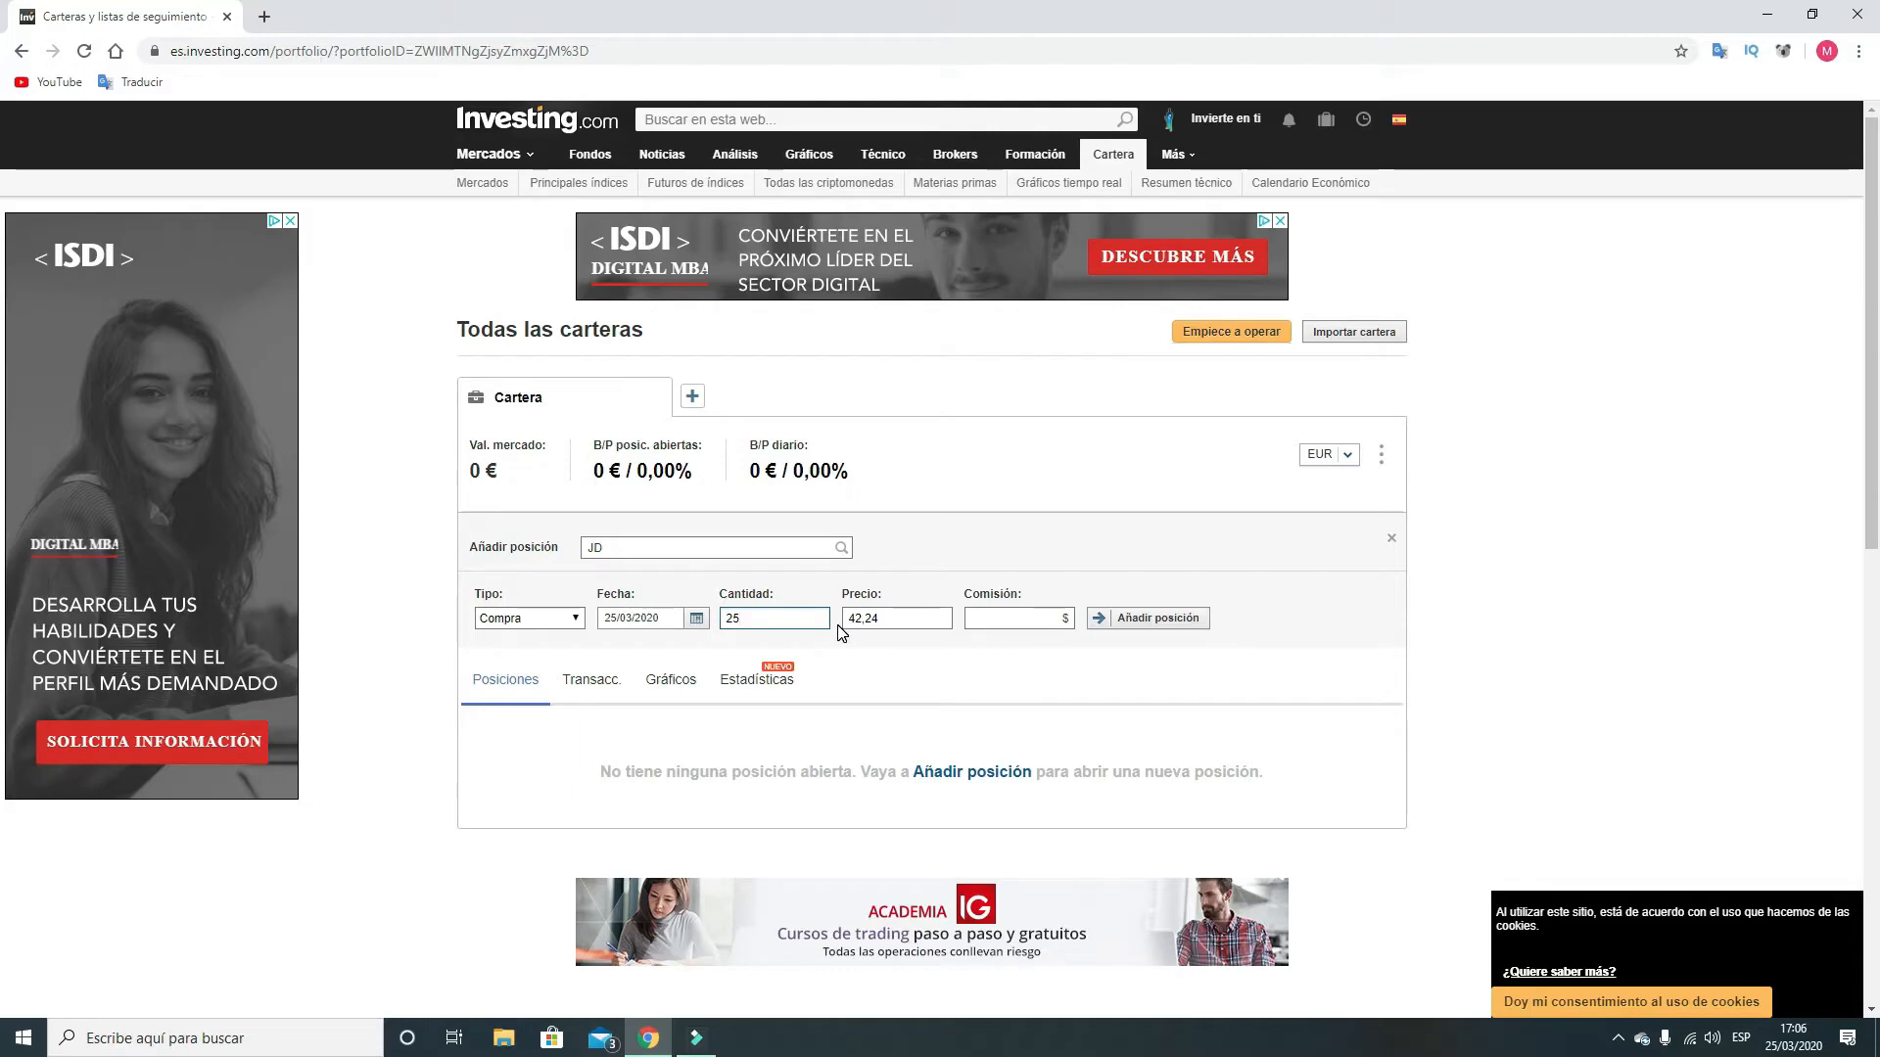
{"action": "left_click", "coordinate": [1009, 621]}
{"action": "left_click", "coordinate": [1170, 617]}
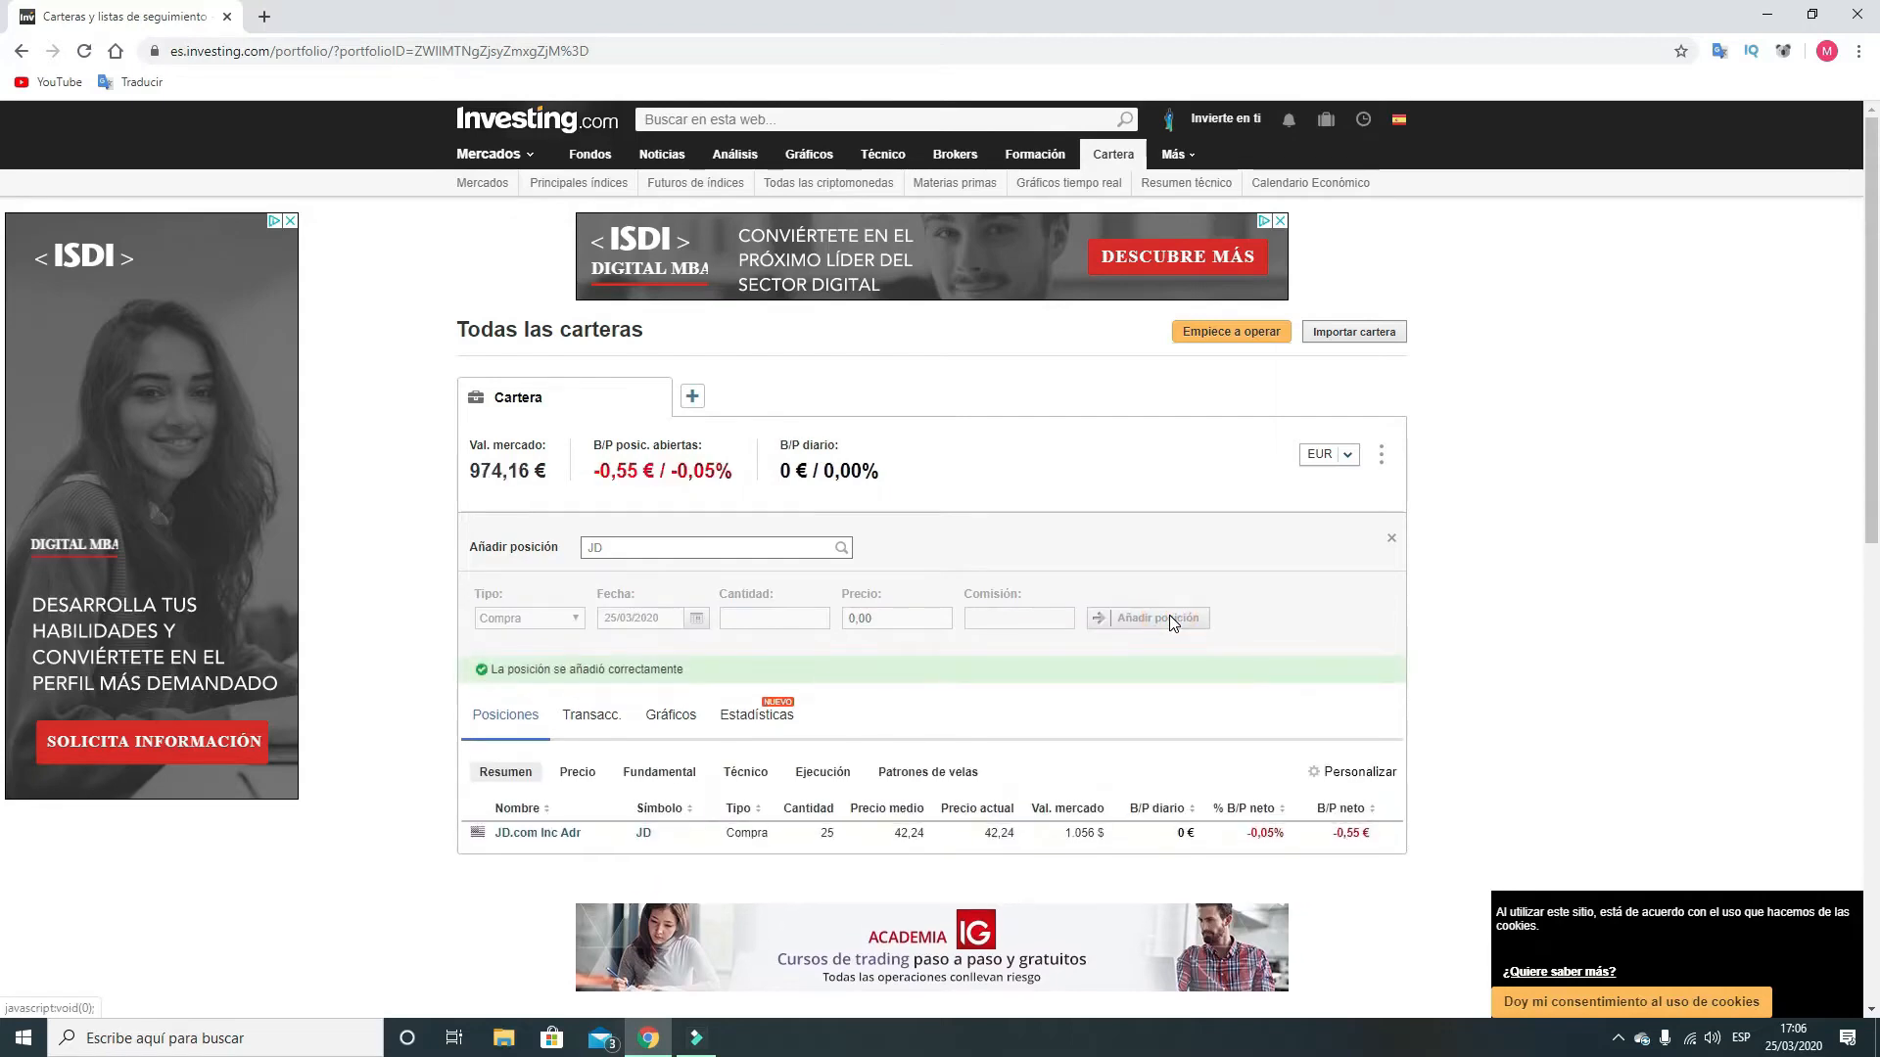
{"action": "mouse_move", "coordinate": [585, 838]}
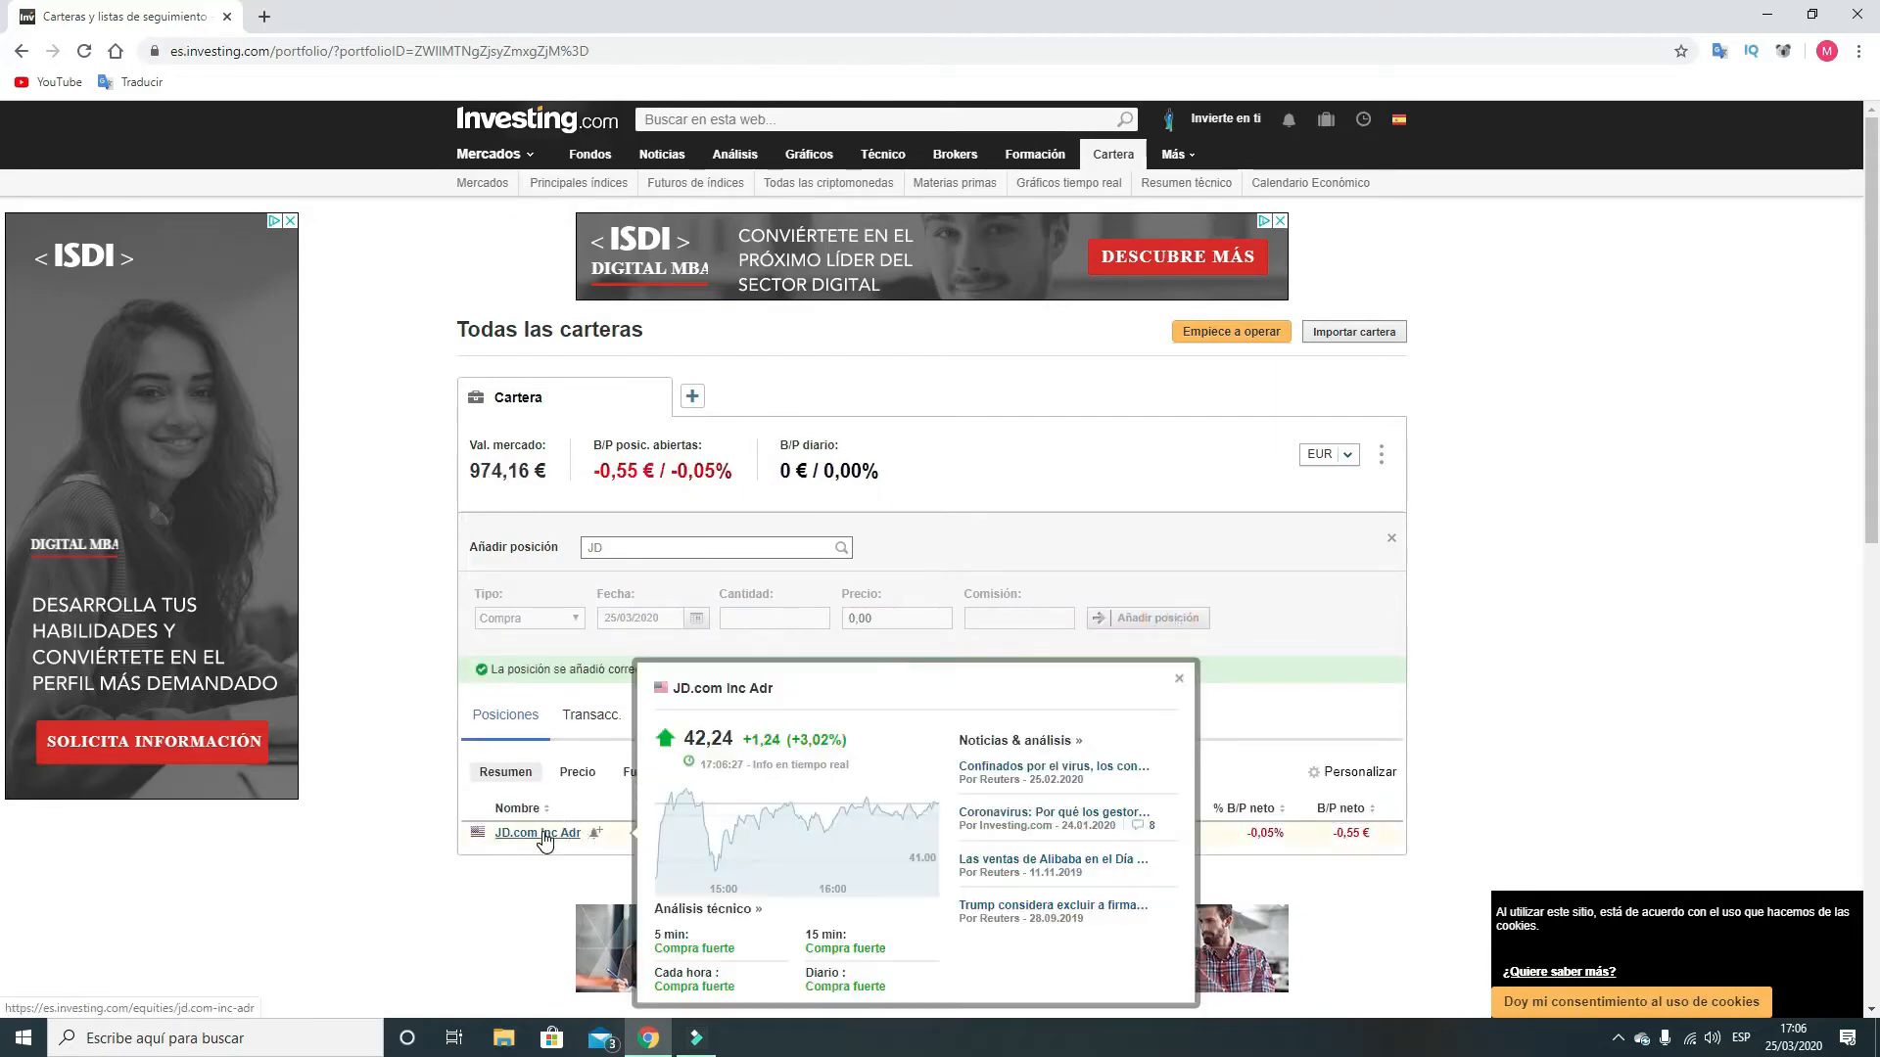
{"action": "left_click", "coordinate": [479, 850]}
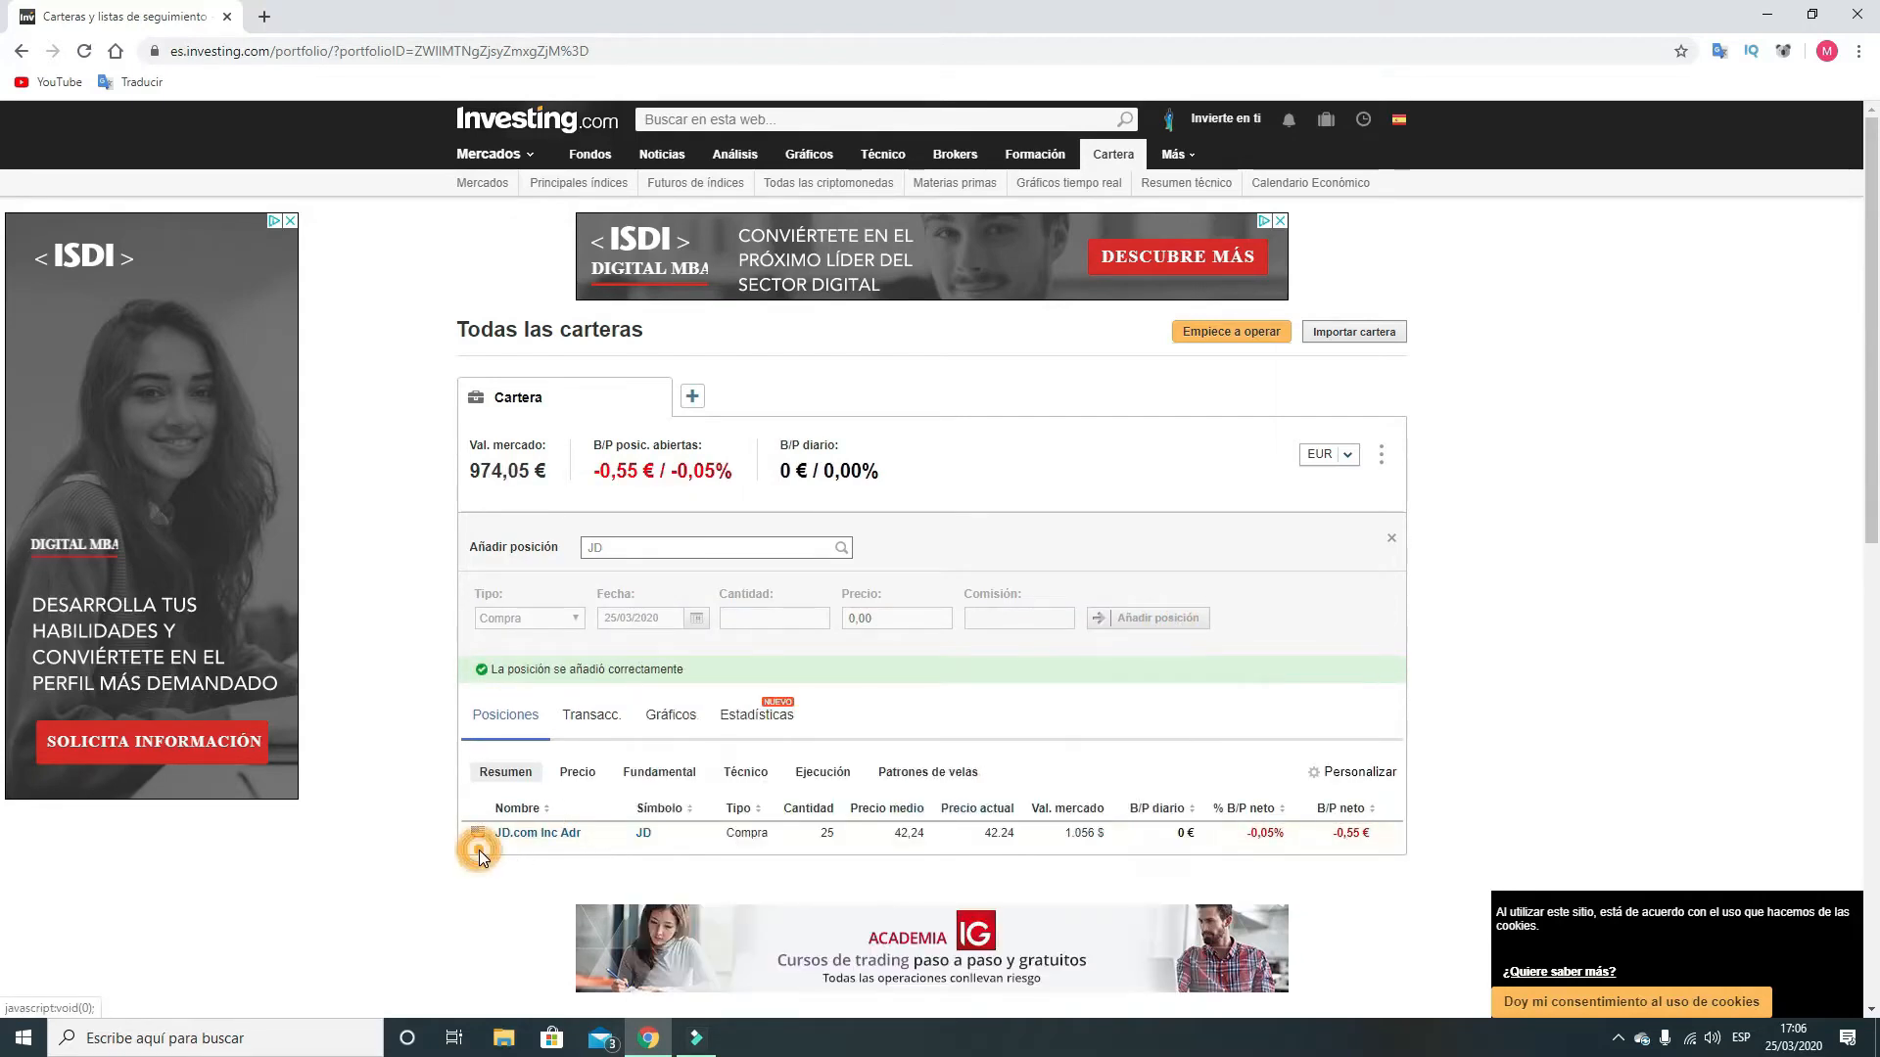
Step: Add a Compra position of 150 shares of Dart Group Plc (DTG, London) dated 25/03/2020 at a price of 577,25
{"action": "left_click", "coordinate": [700, 548]}
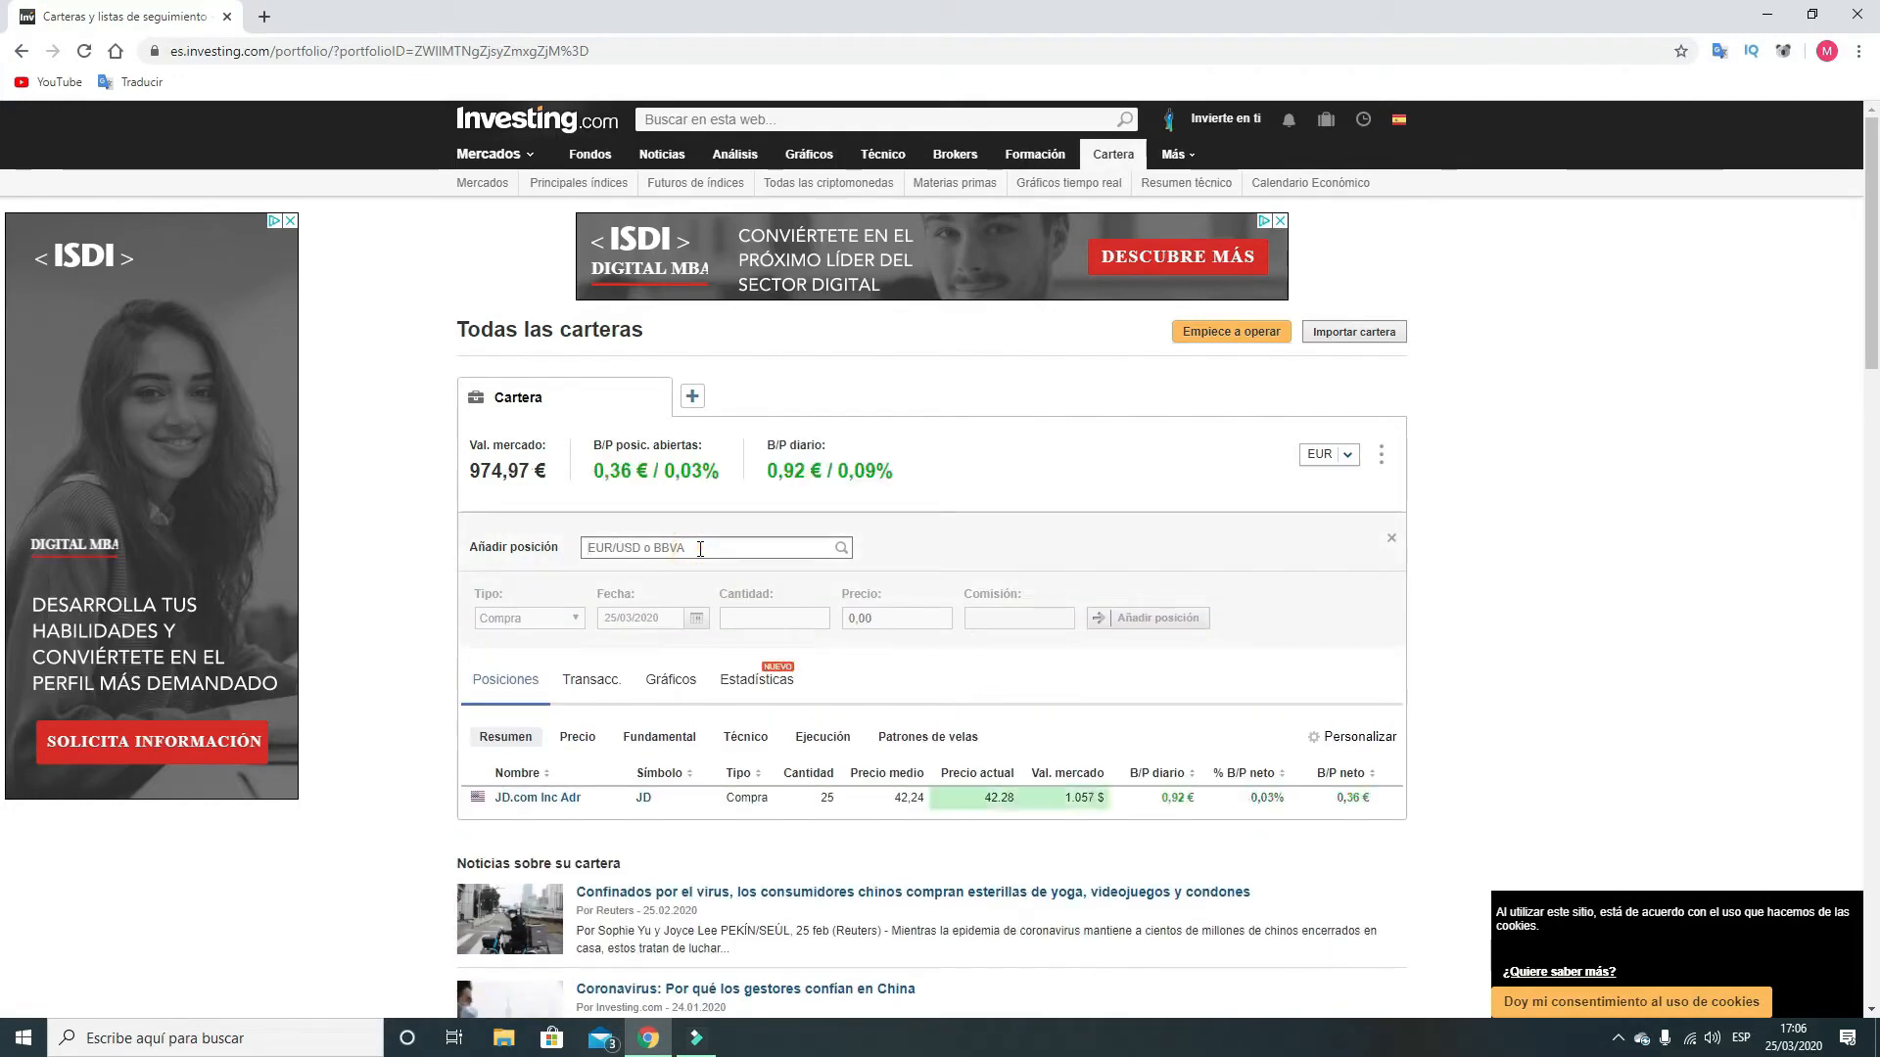
{"action": "type", "text": "DART"}
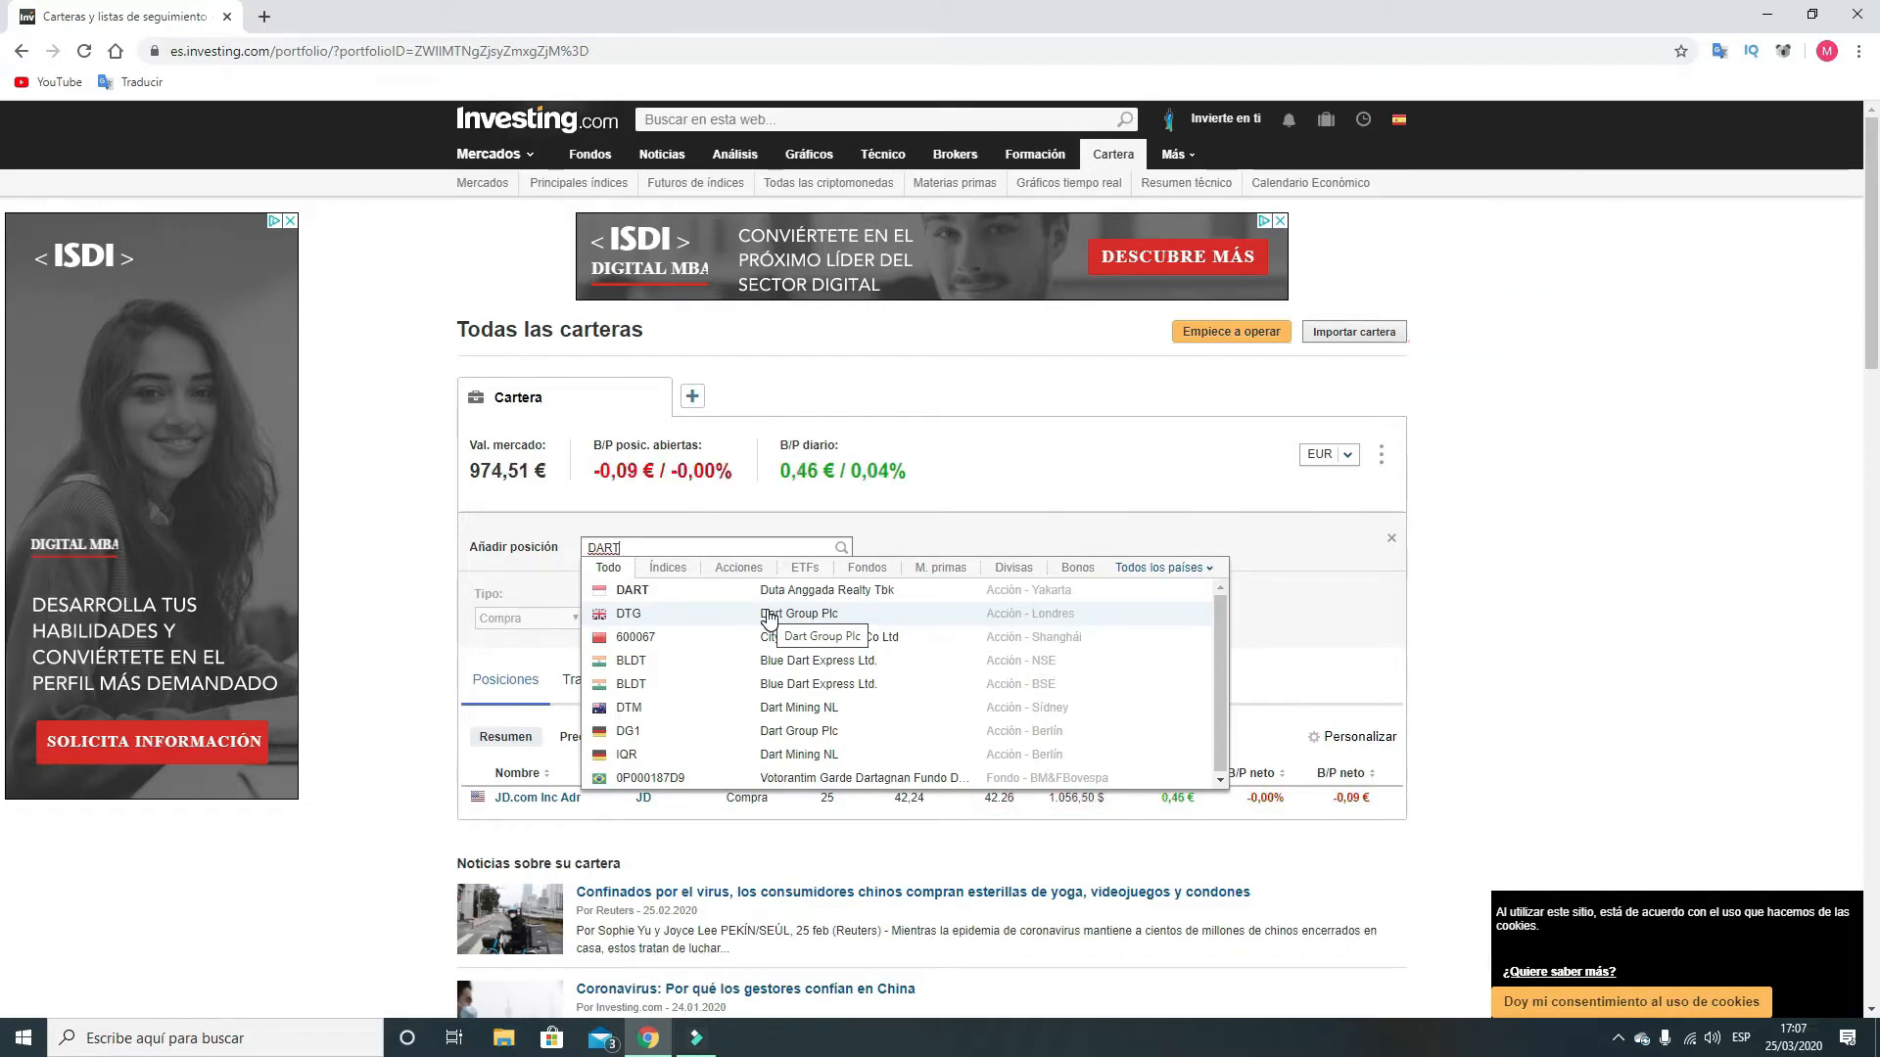
{"action": "left_click", "coordinate": [769, 616]}
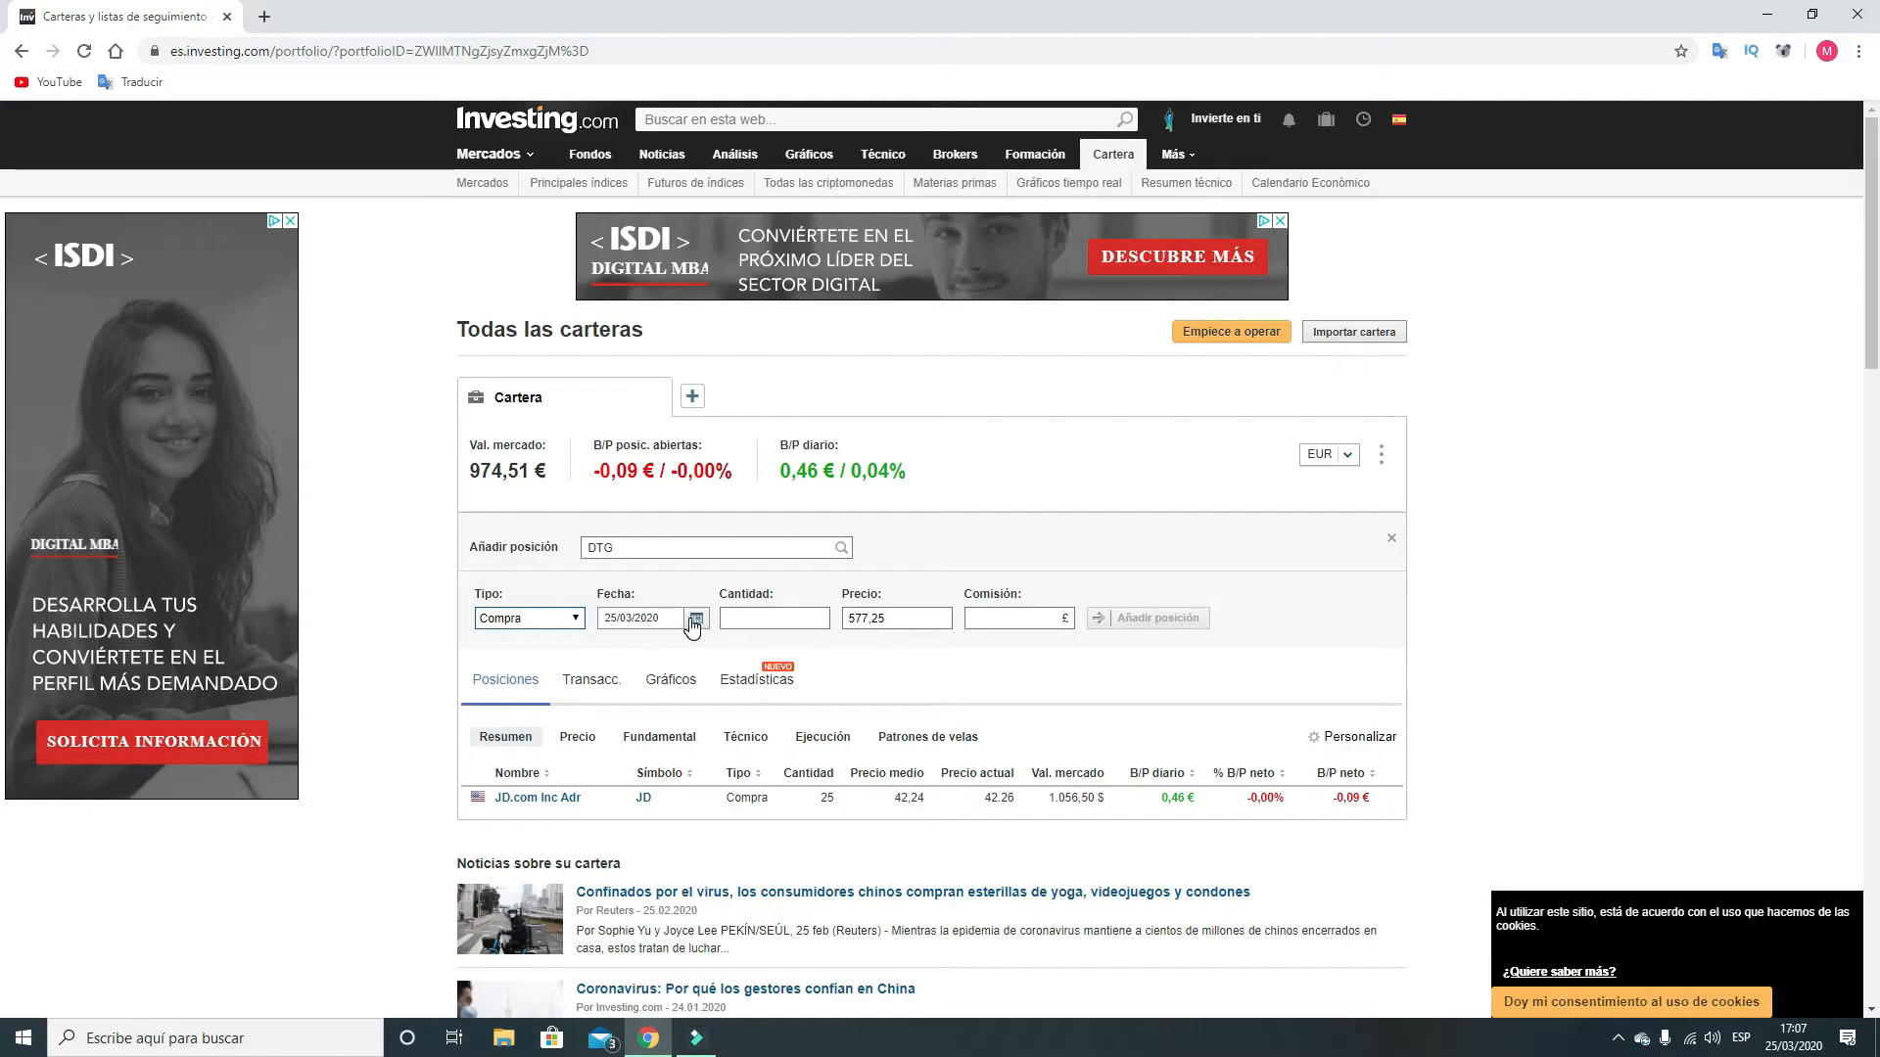
{"action": "left_click", "coordinate": [796, 616]}
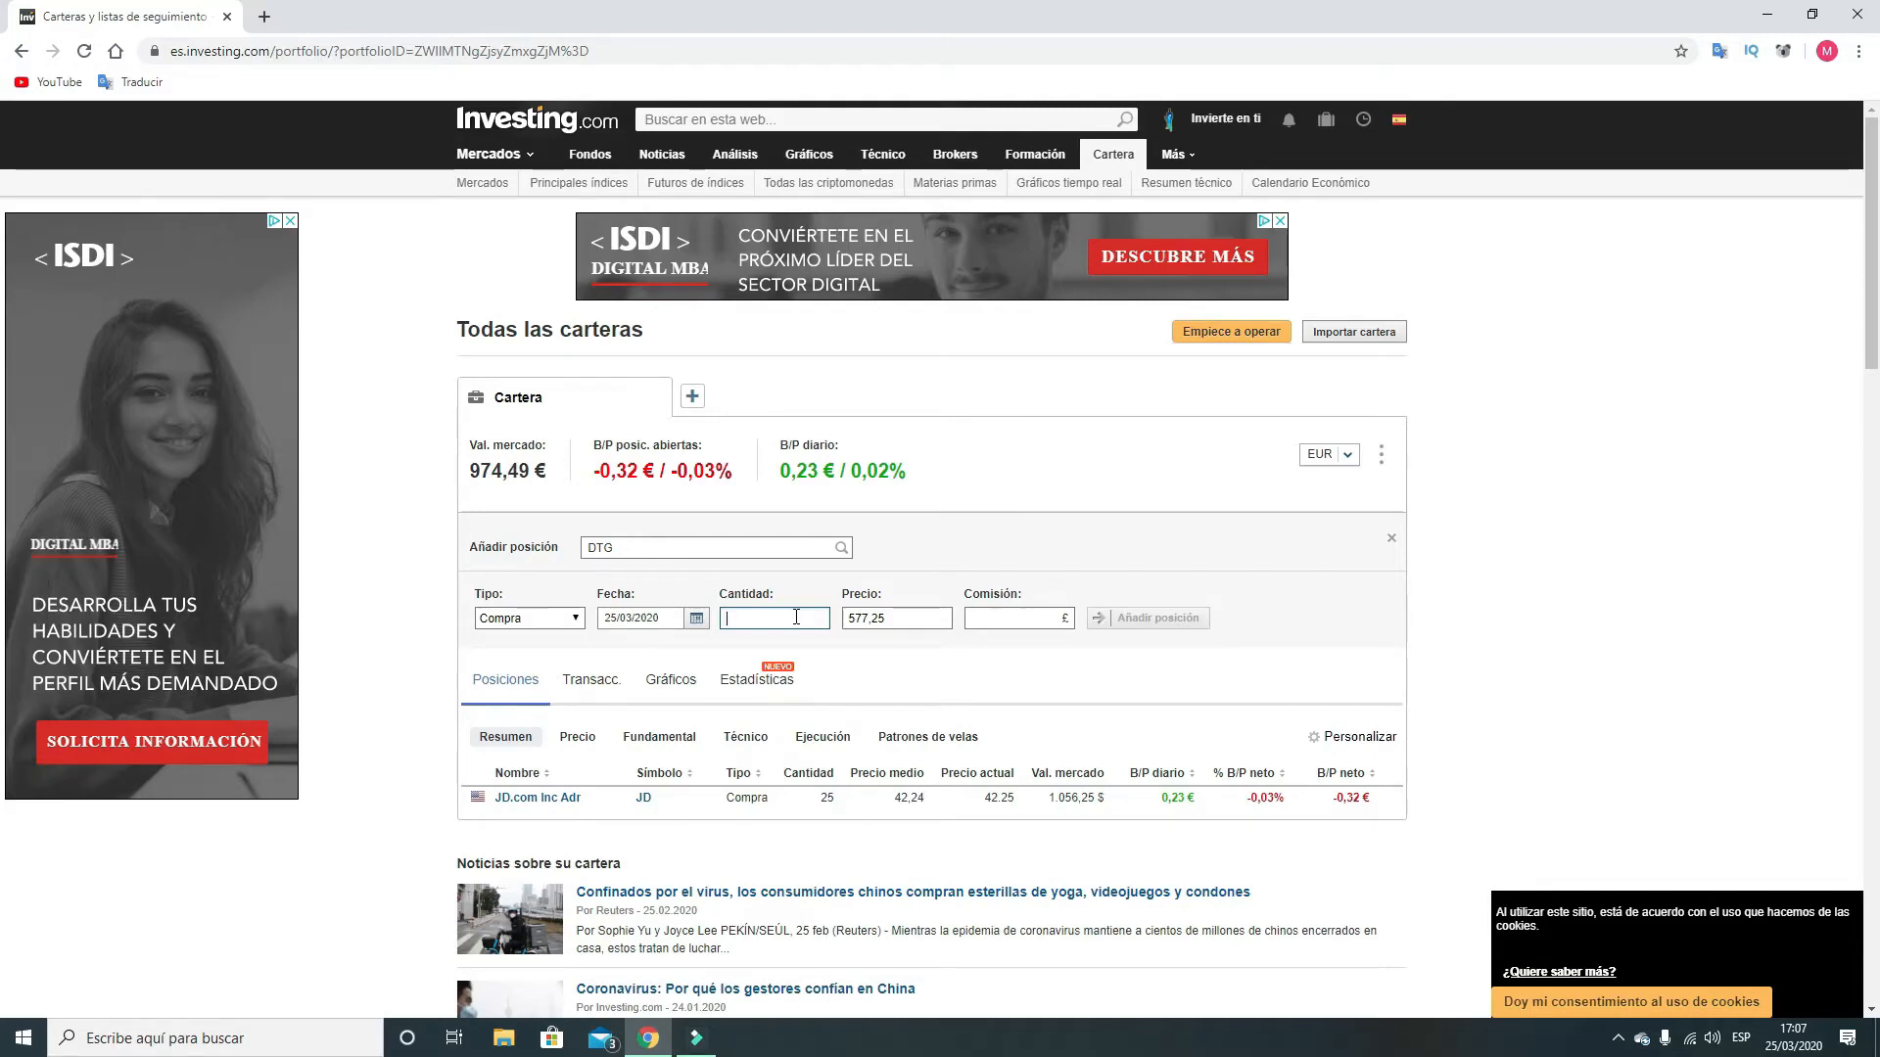
{"action": "type", "text": "150"}
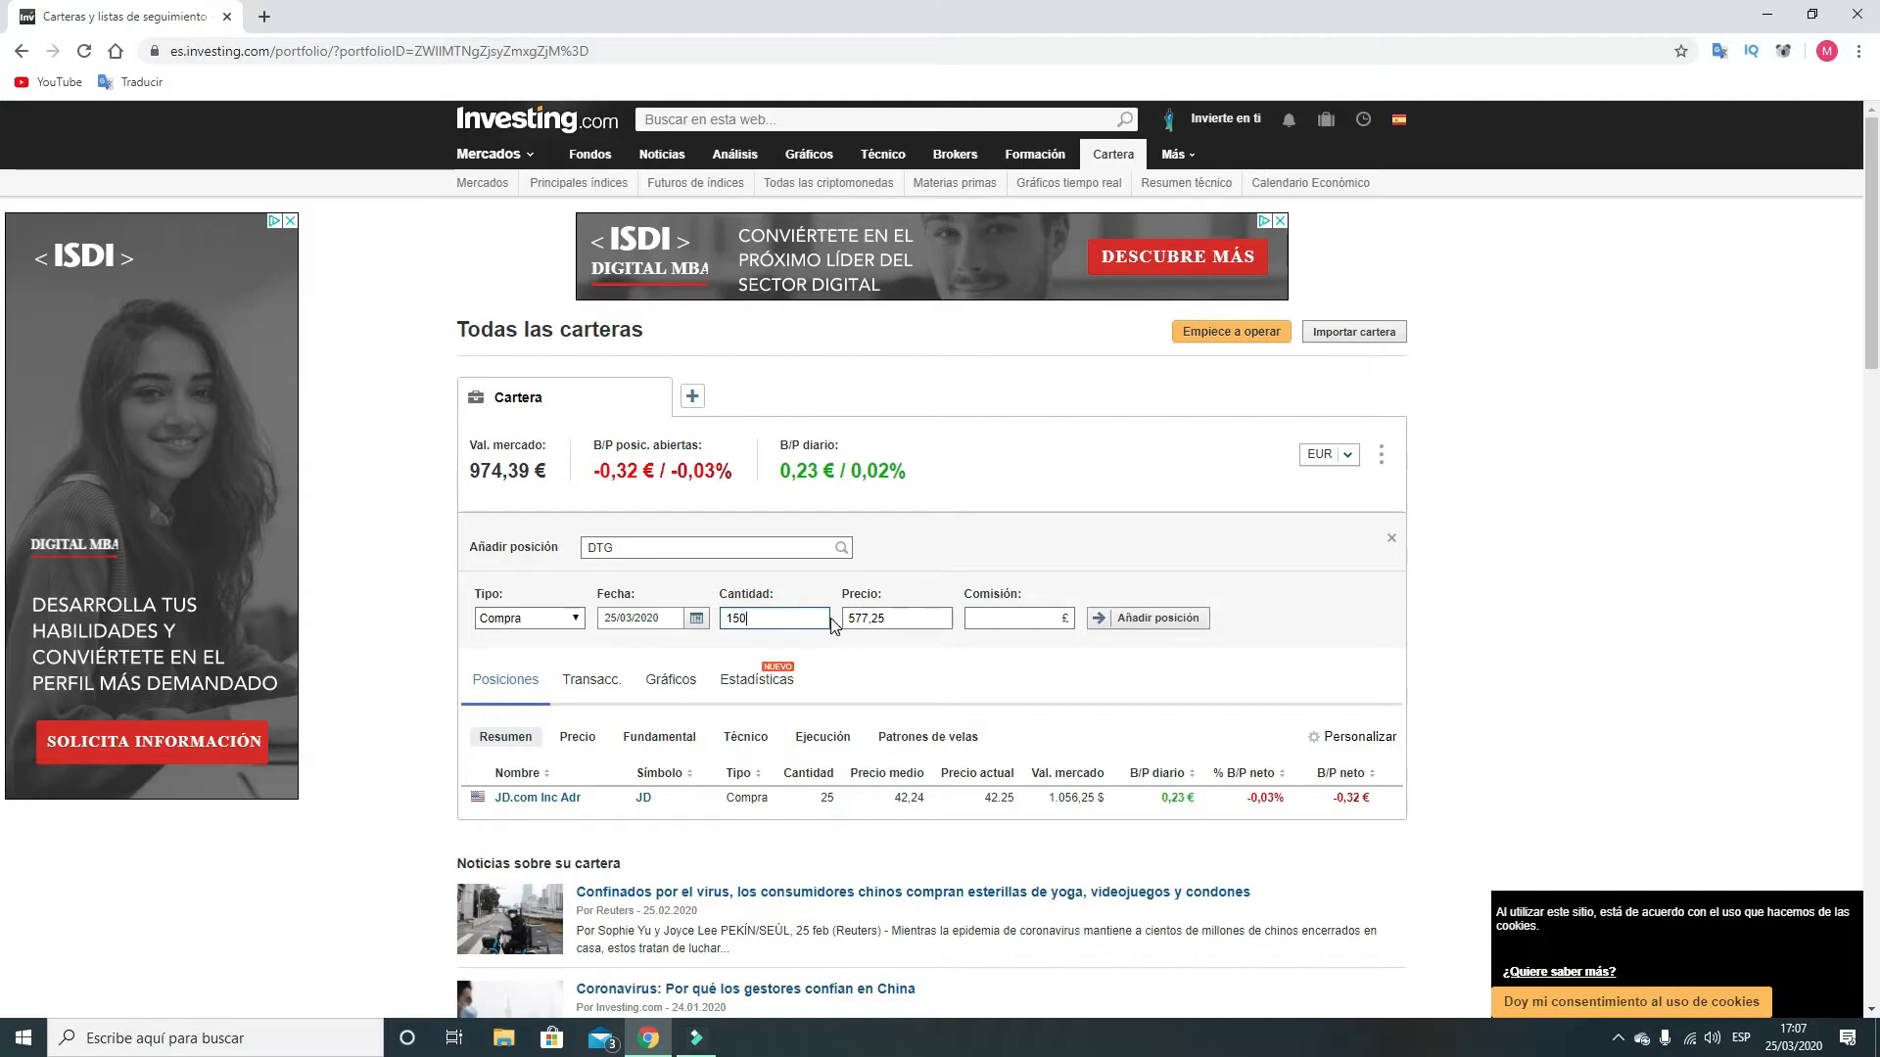
{"action": "left_click", "coordinate": [997, 618]}
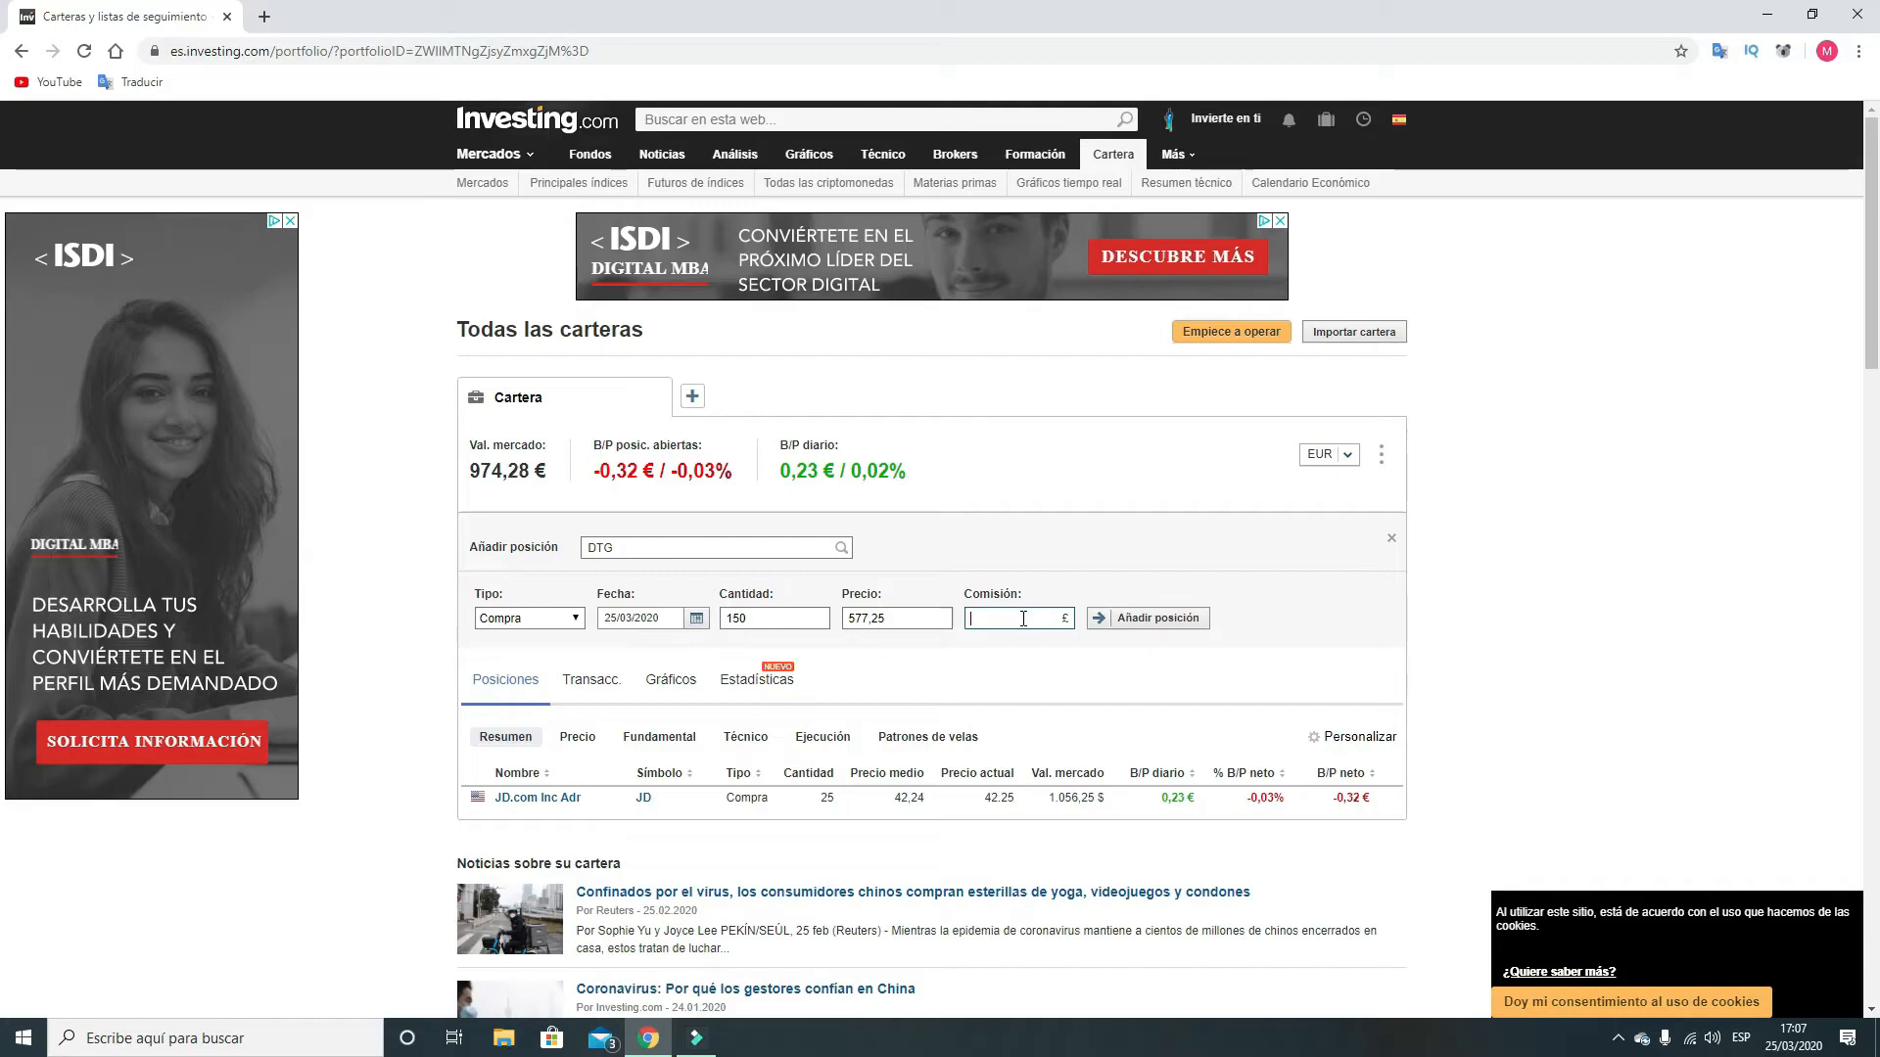
{"action": "left_click", "coordinate": [1109, 619]}
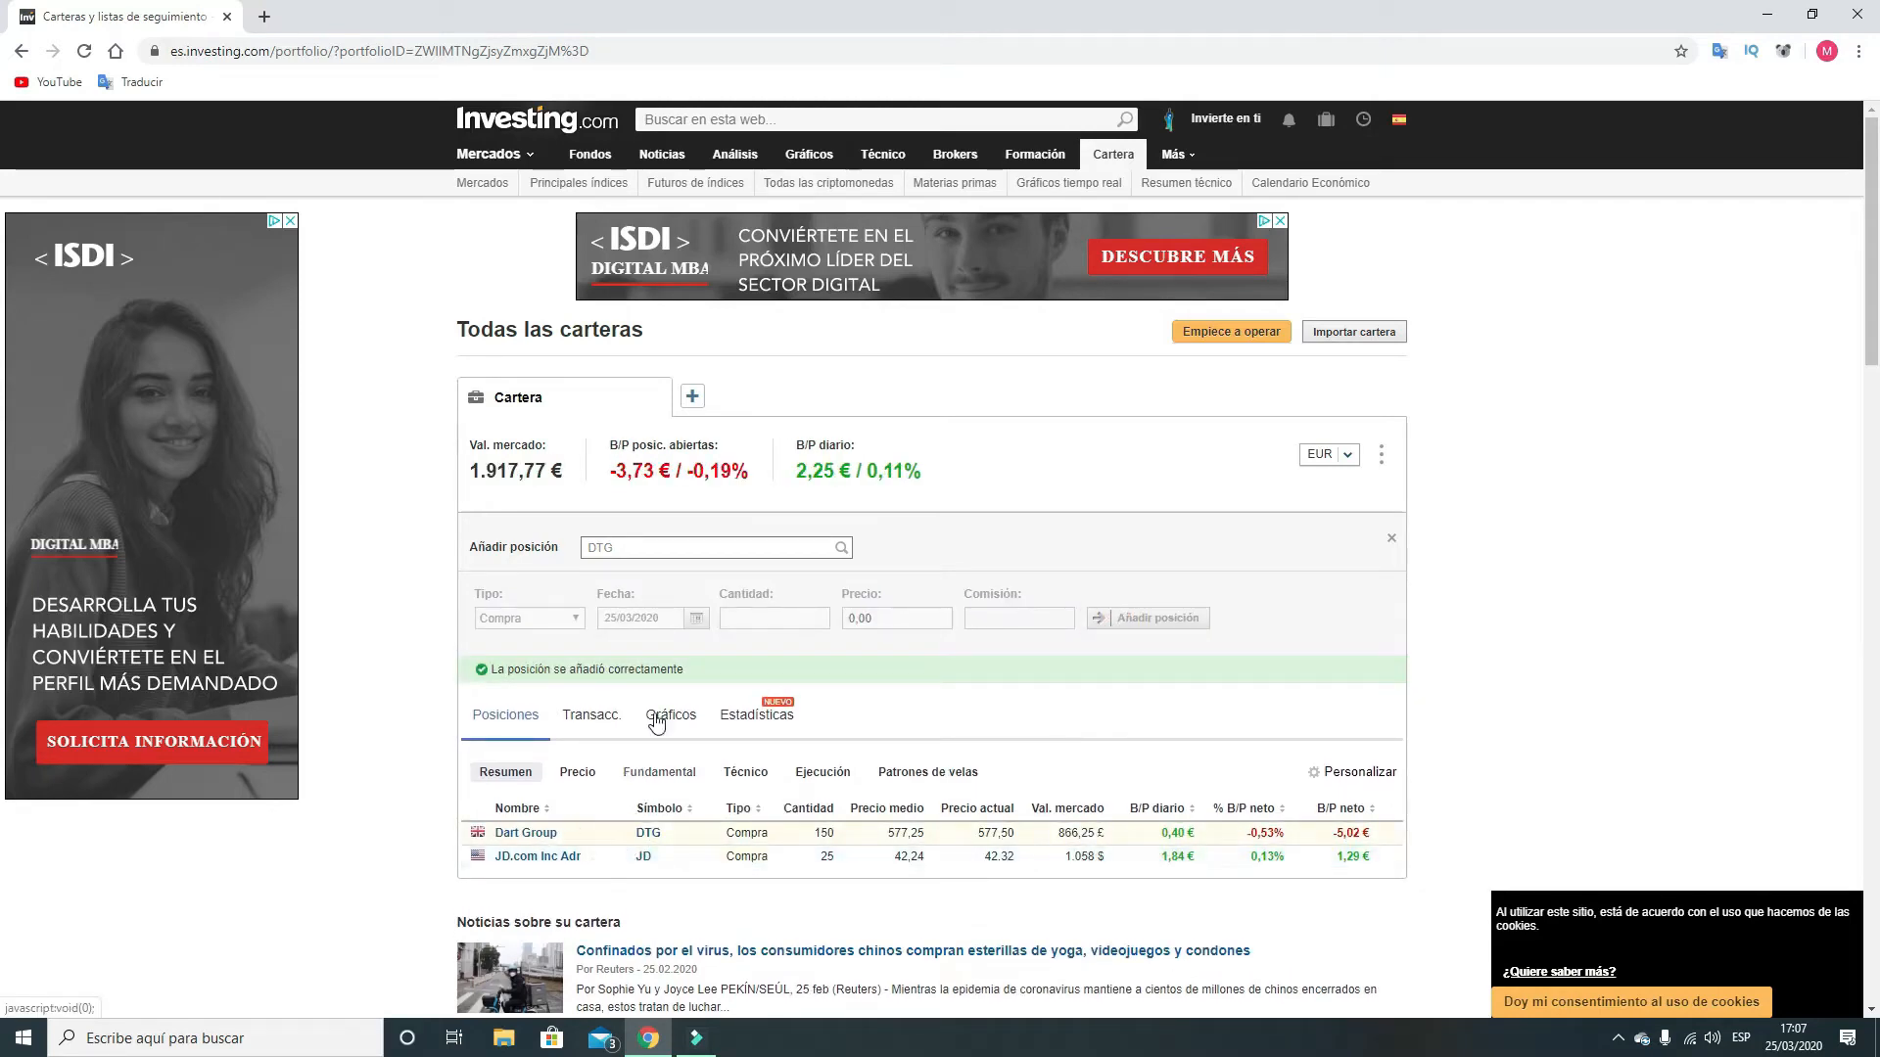
Step: Look up Xiaomi for another position and choose the Hong Kong share 1810
{"action": "left_click", "coordinate": [657, 550]}
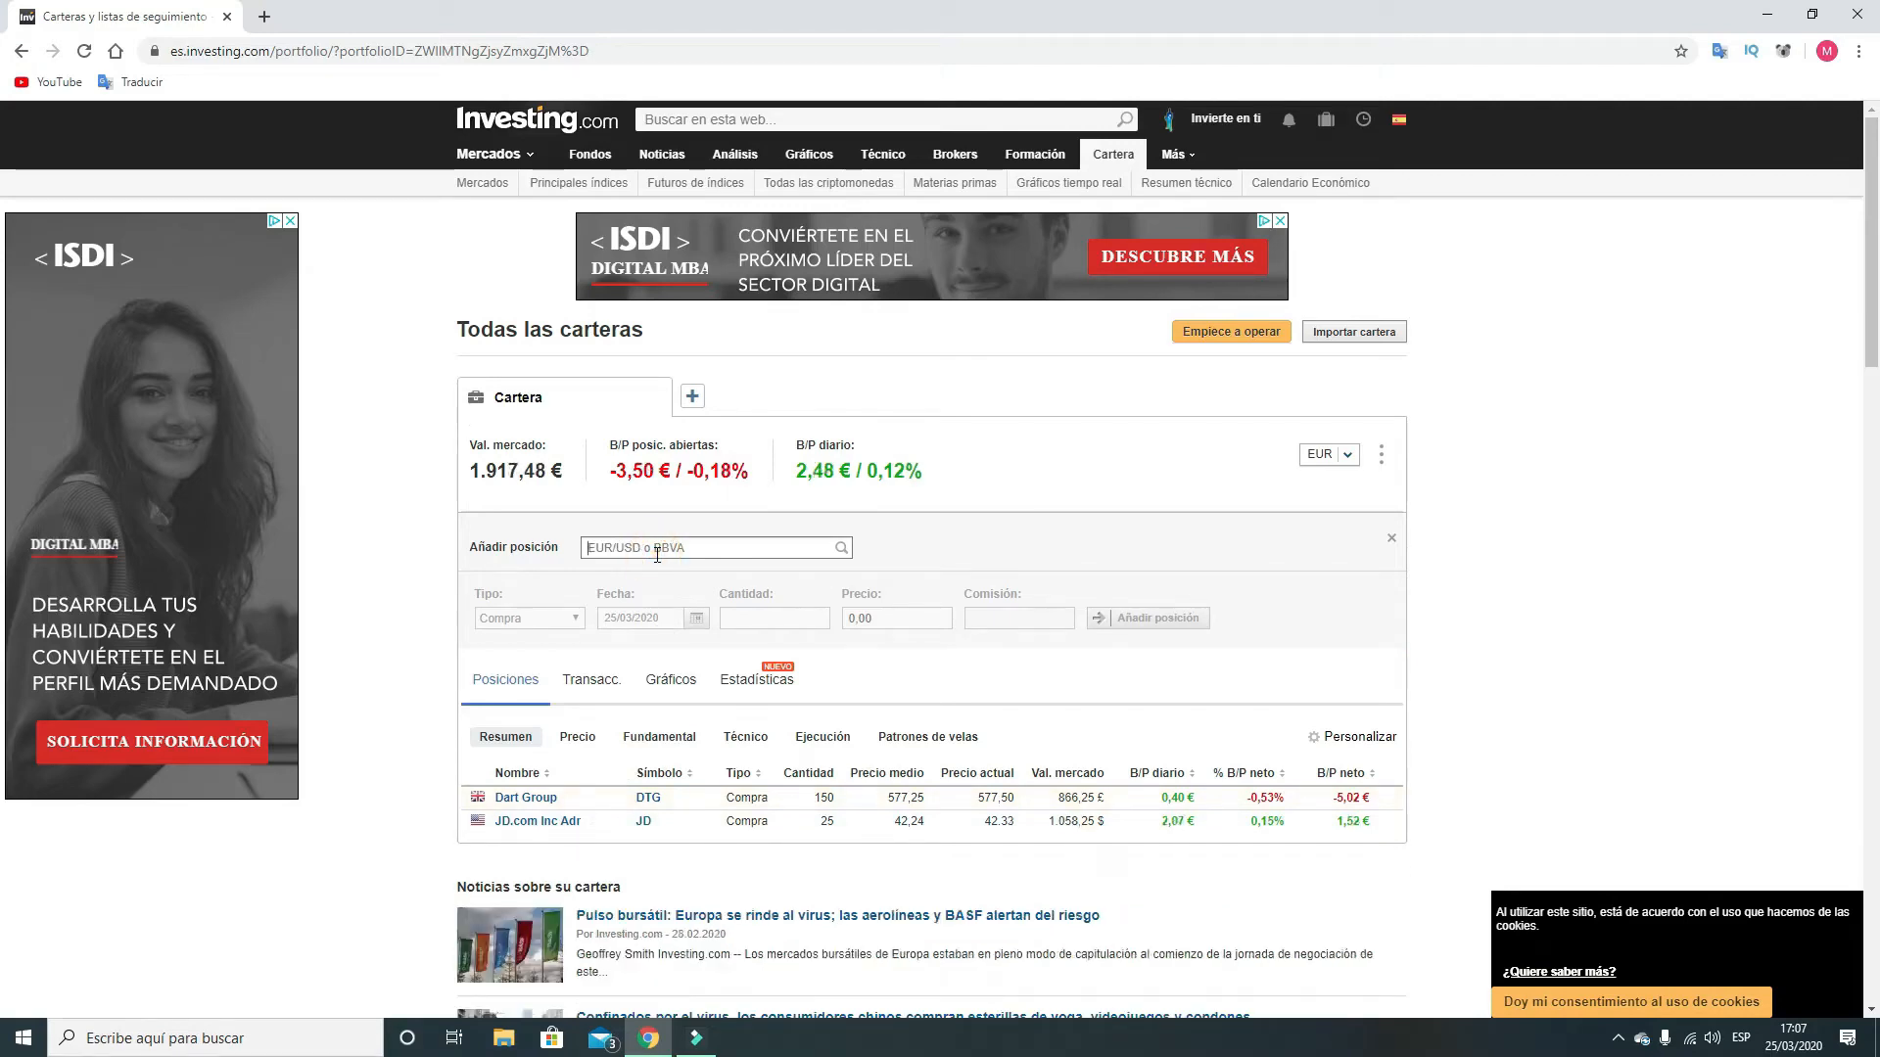
{"action": "type", "text": "X"}
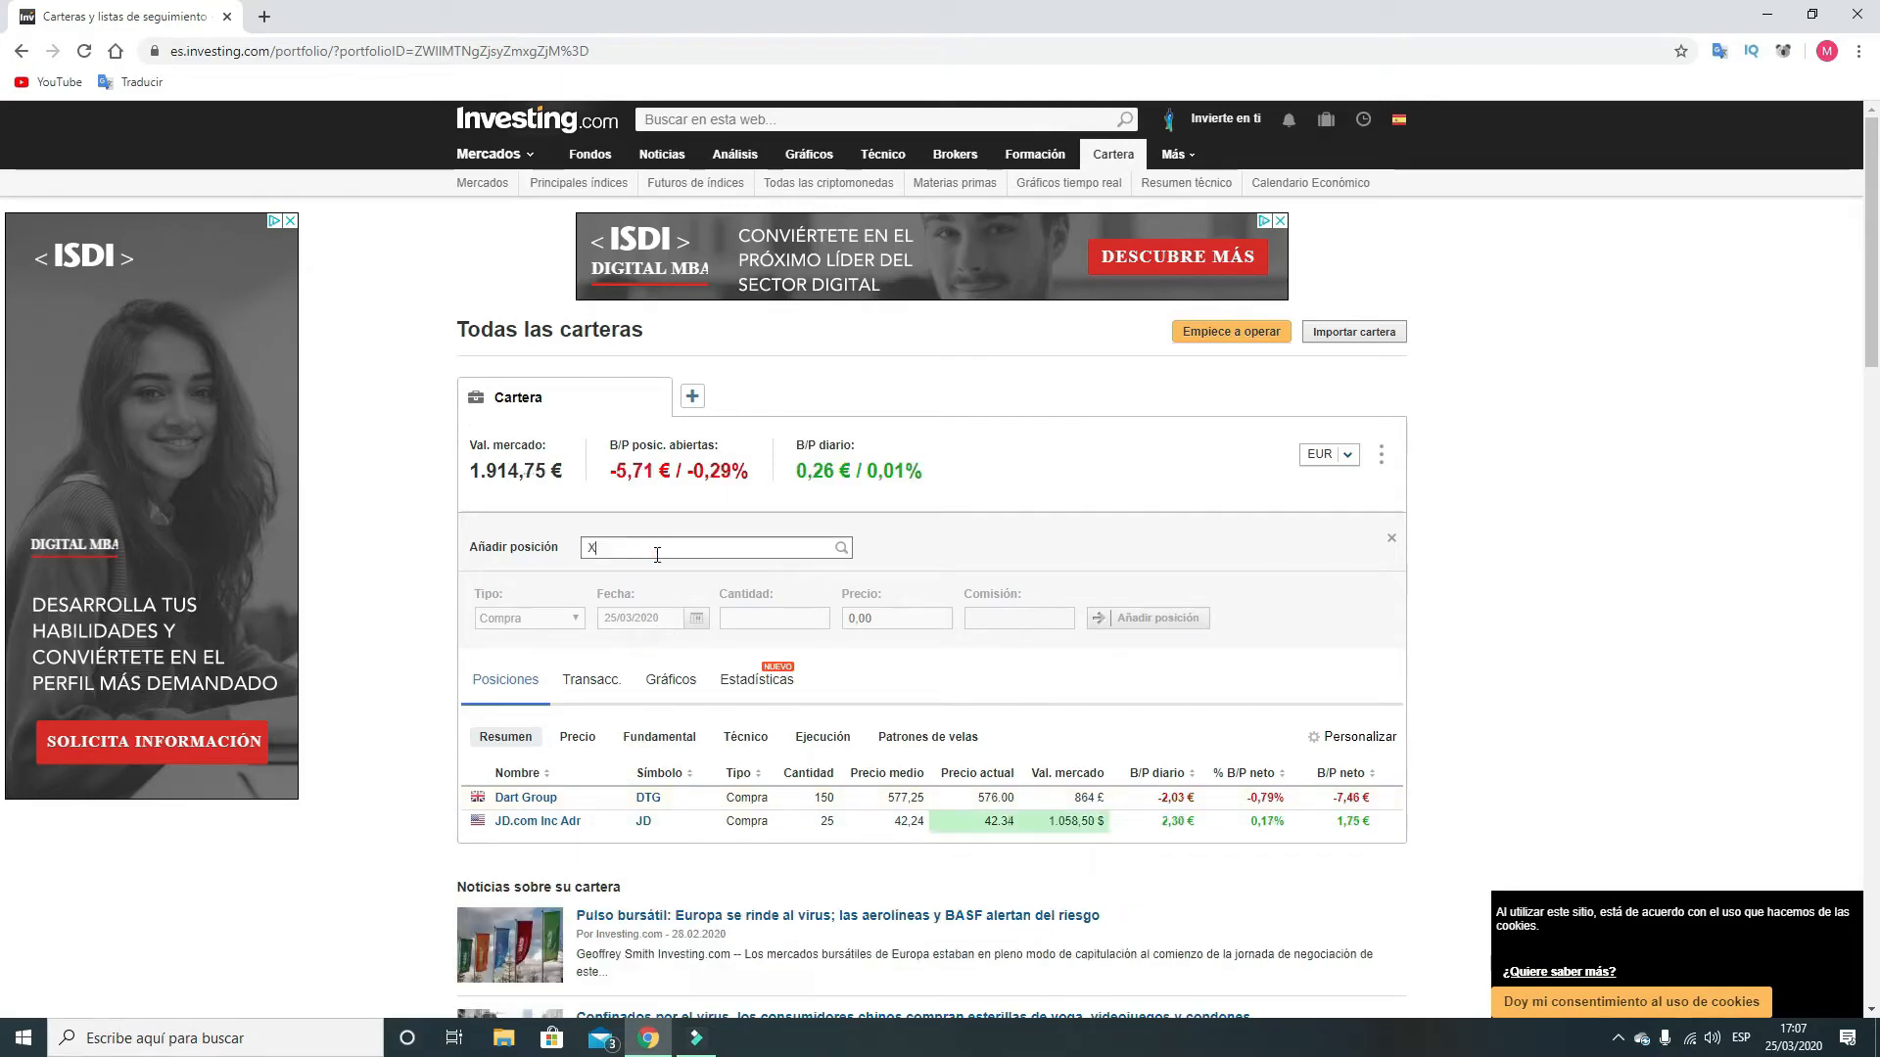
{"action": "type", "text": "IAOM"}
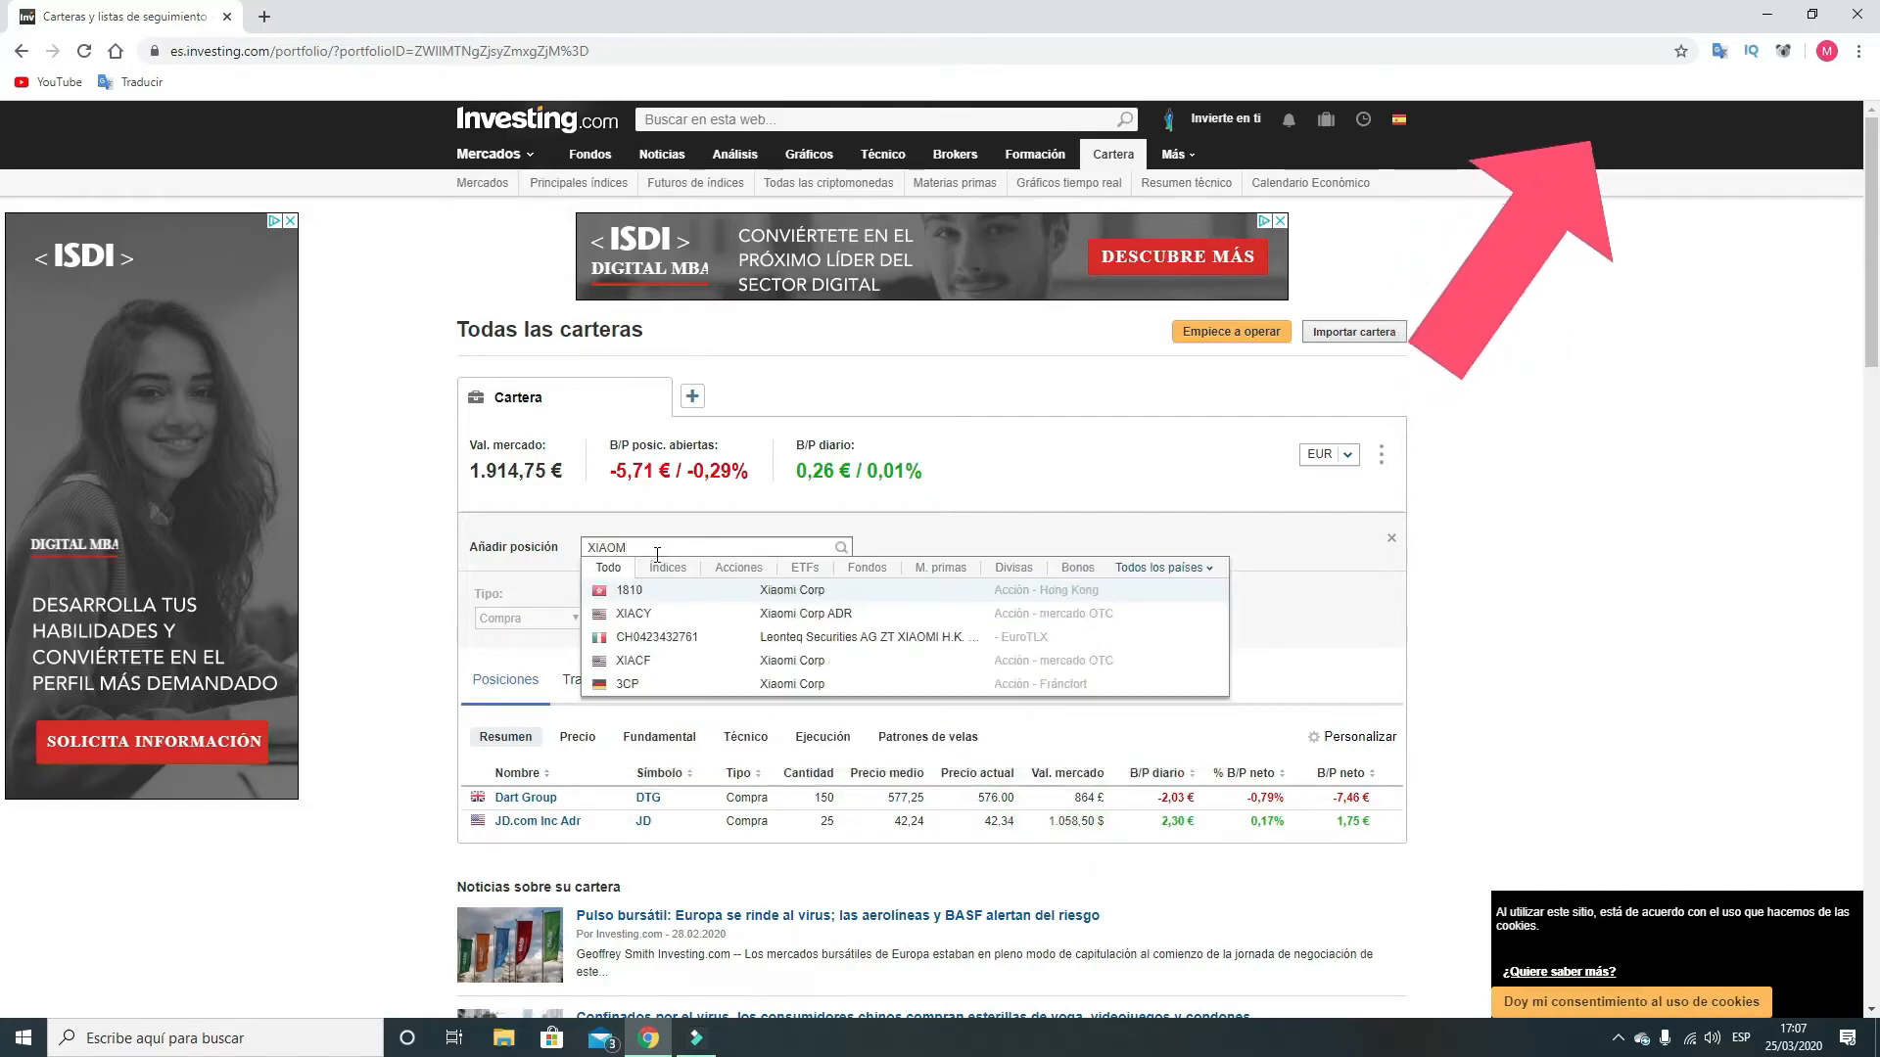
{"action": "left_click", "coordinate": [686, 590]}
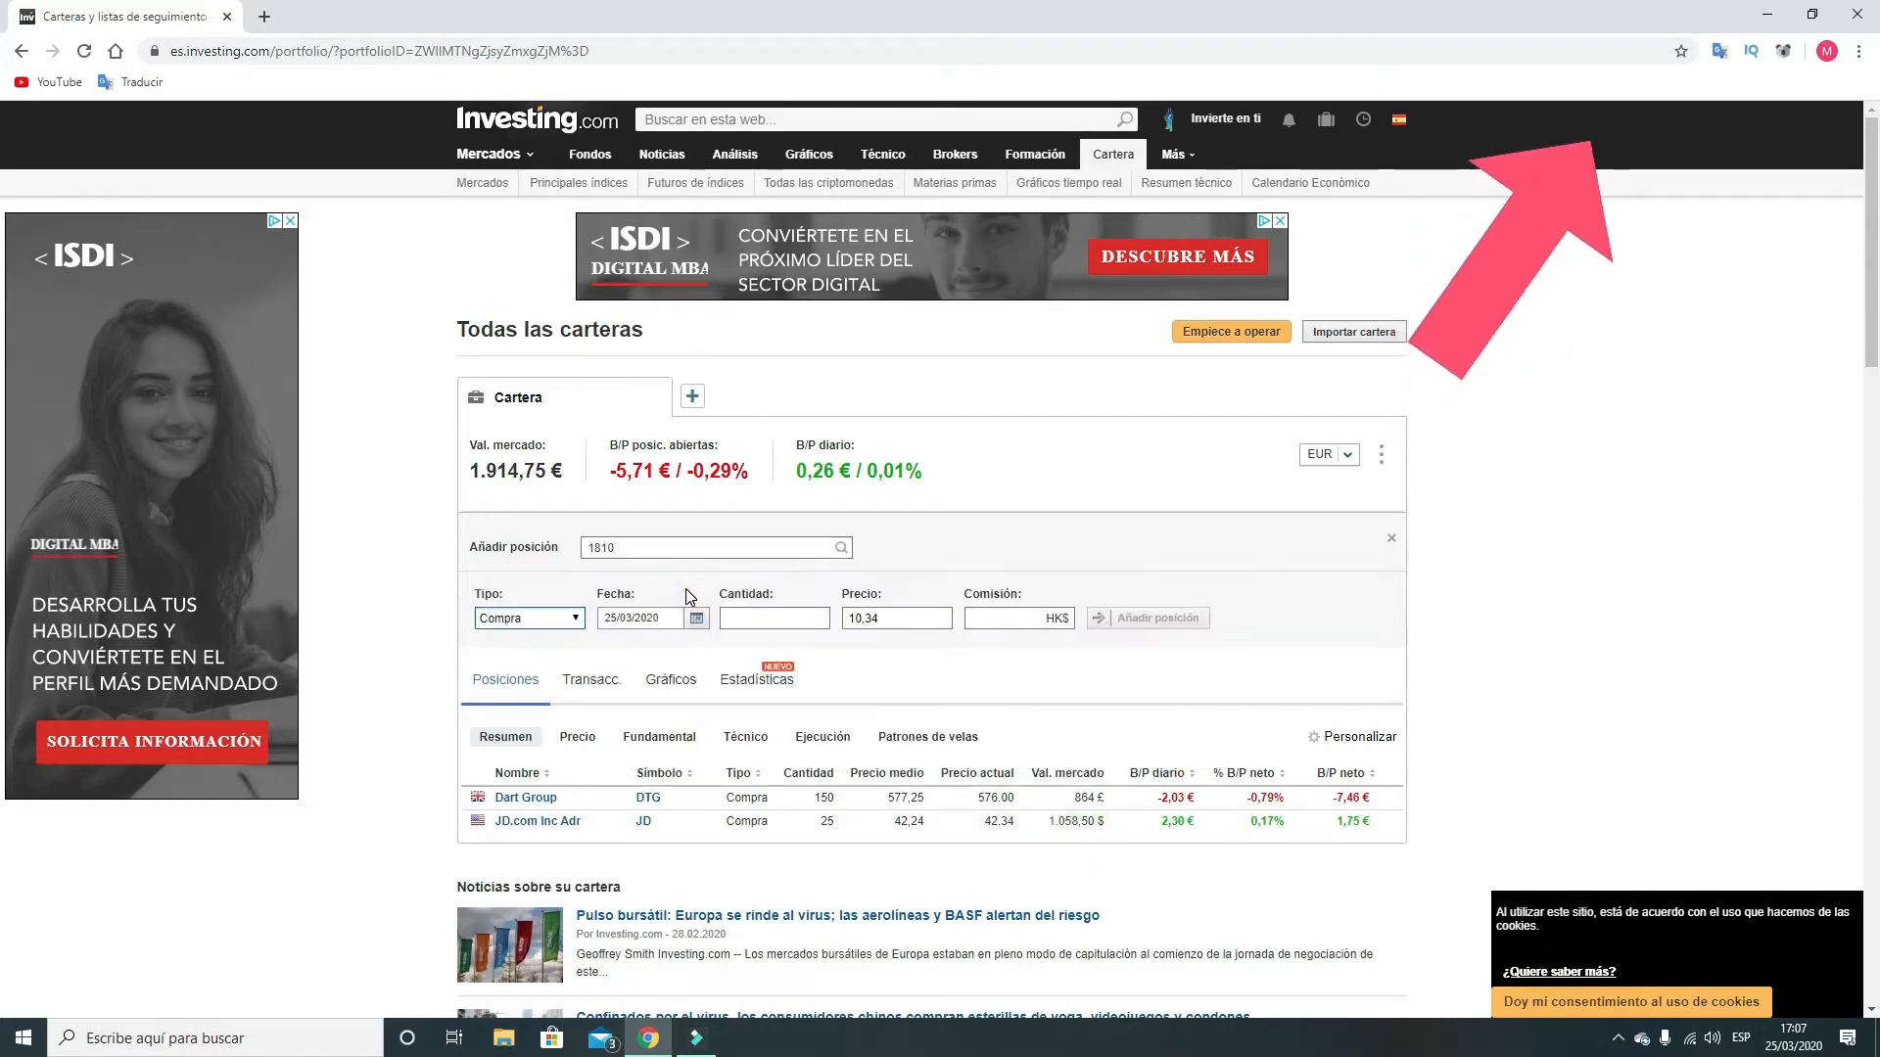
Step: Set the Xiaomi position's quantity to 600 and its commission to 85 HK$
{"action": "left_click", "coordinate": [728, 621]}
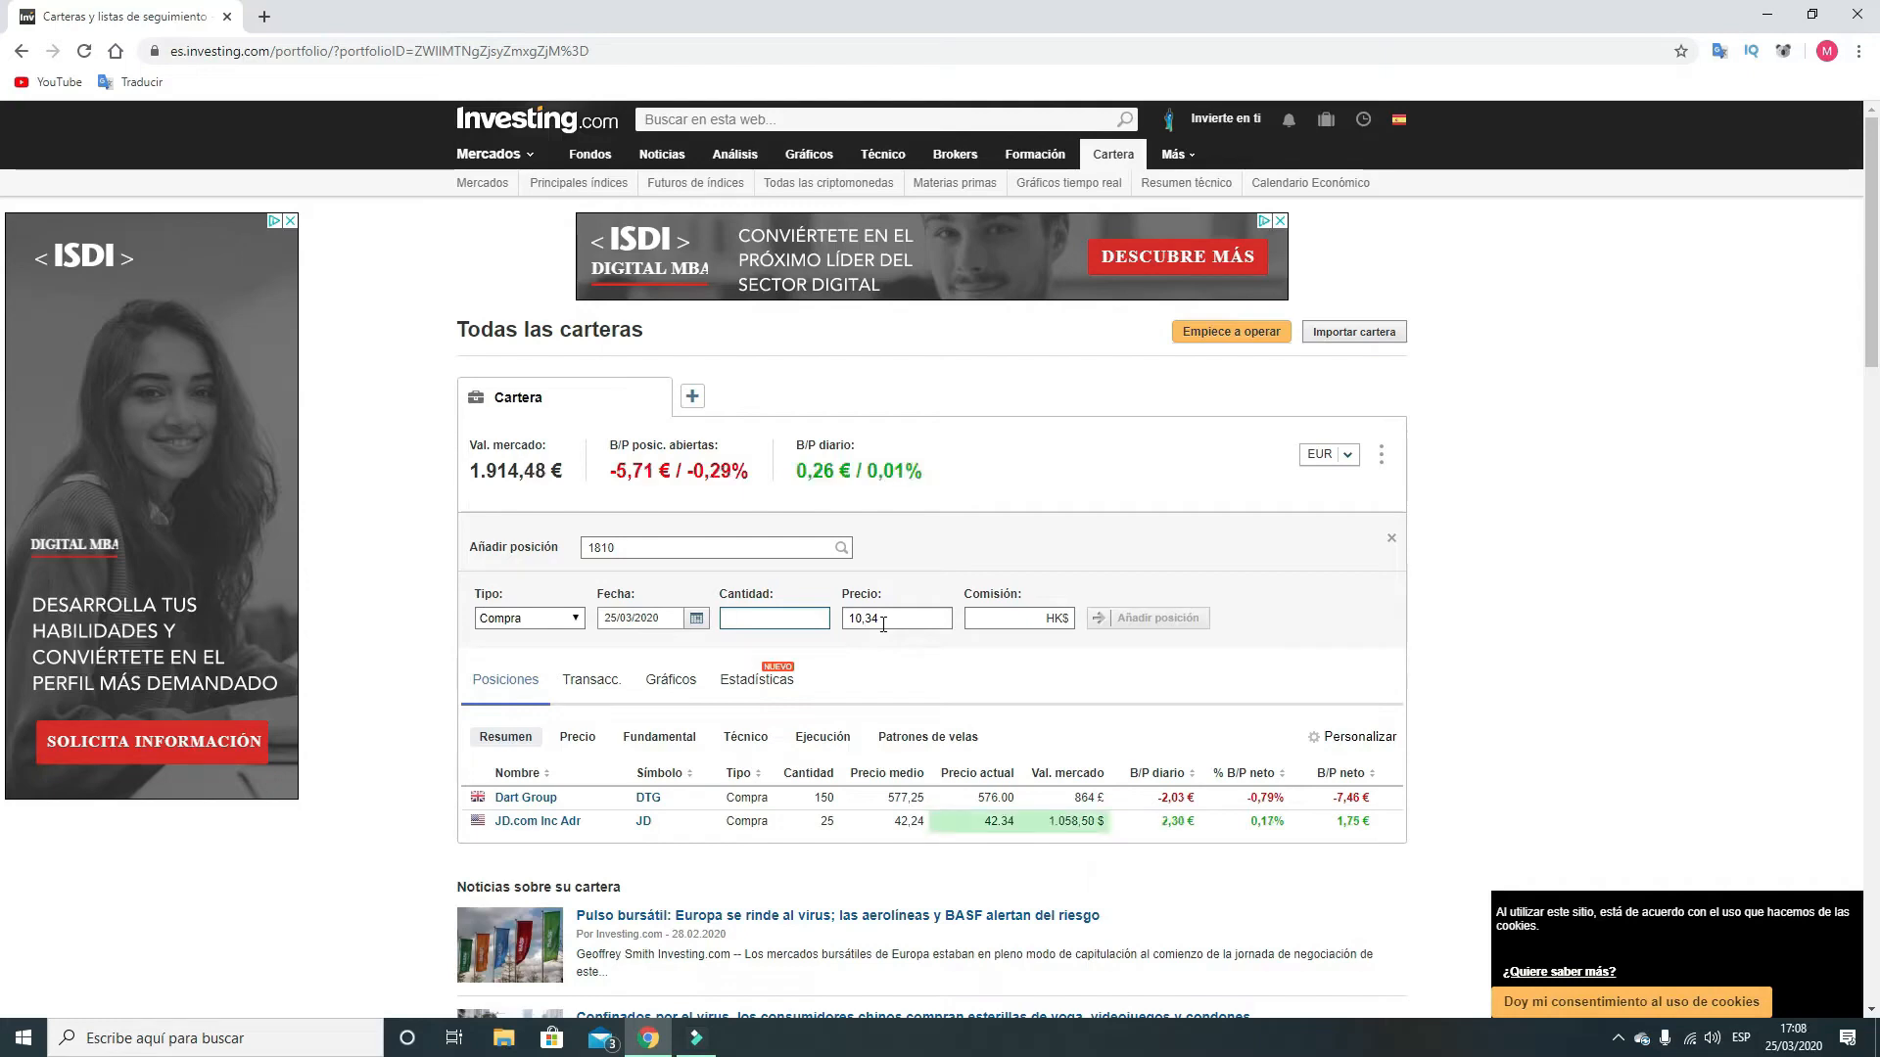
{"action": "type", "text": "600"}
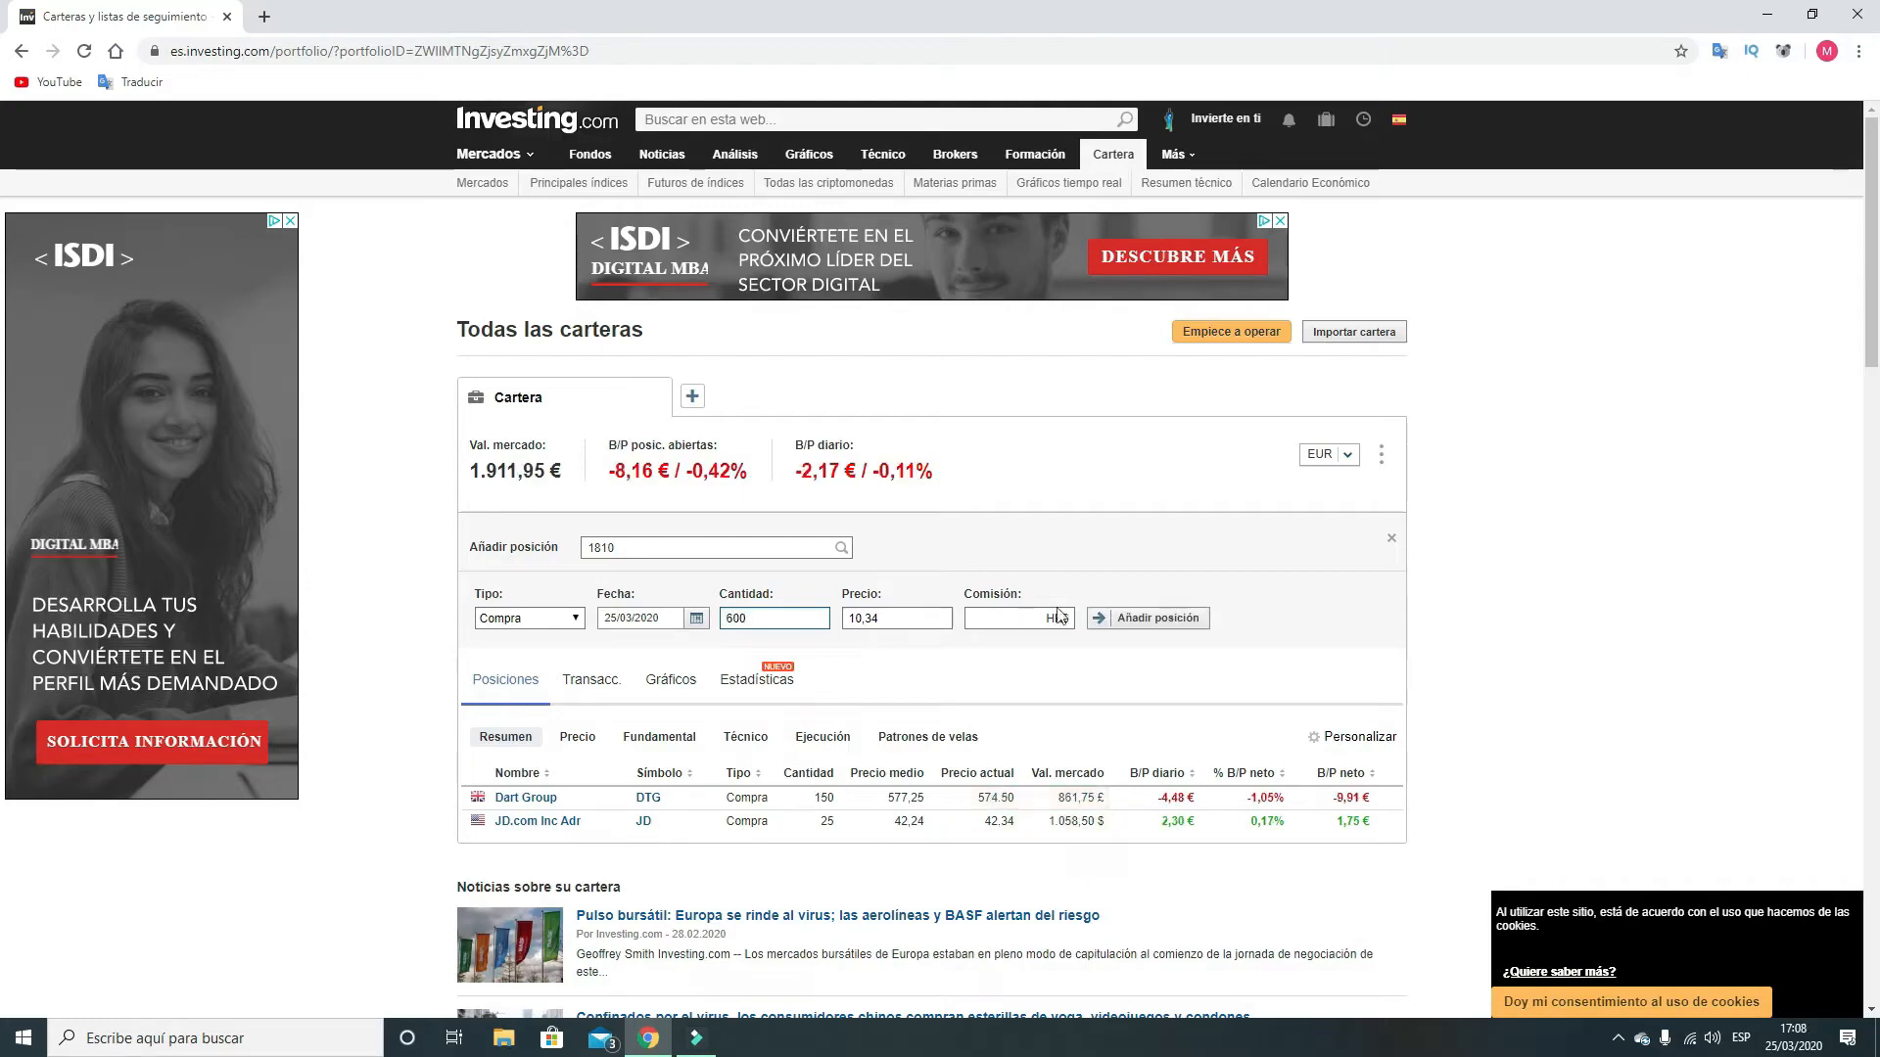
{"action": "left_click", "coordinate": [990, 619]}
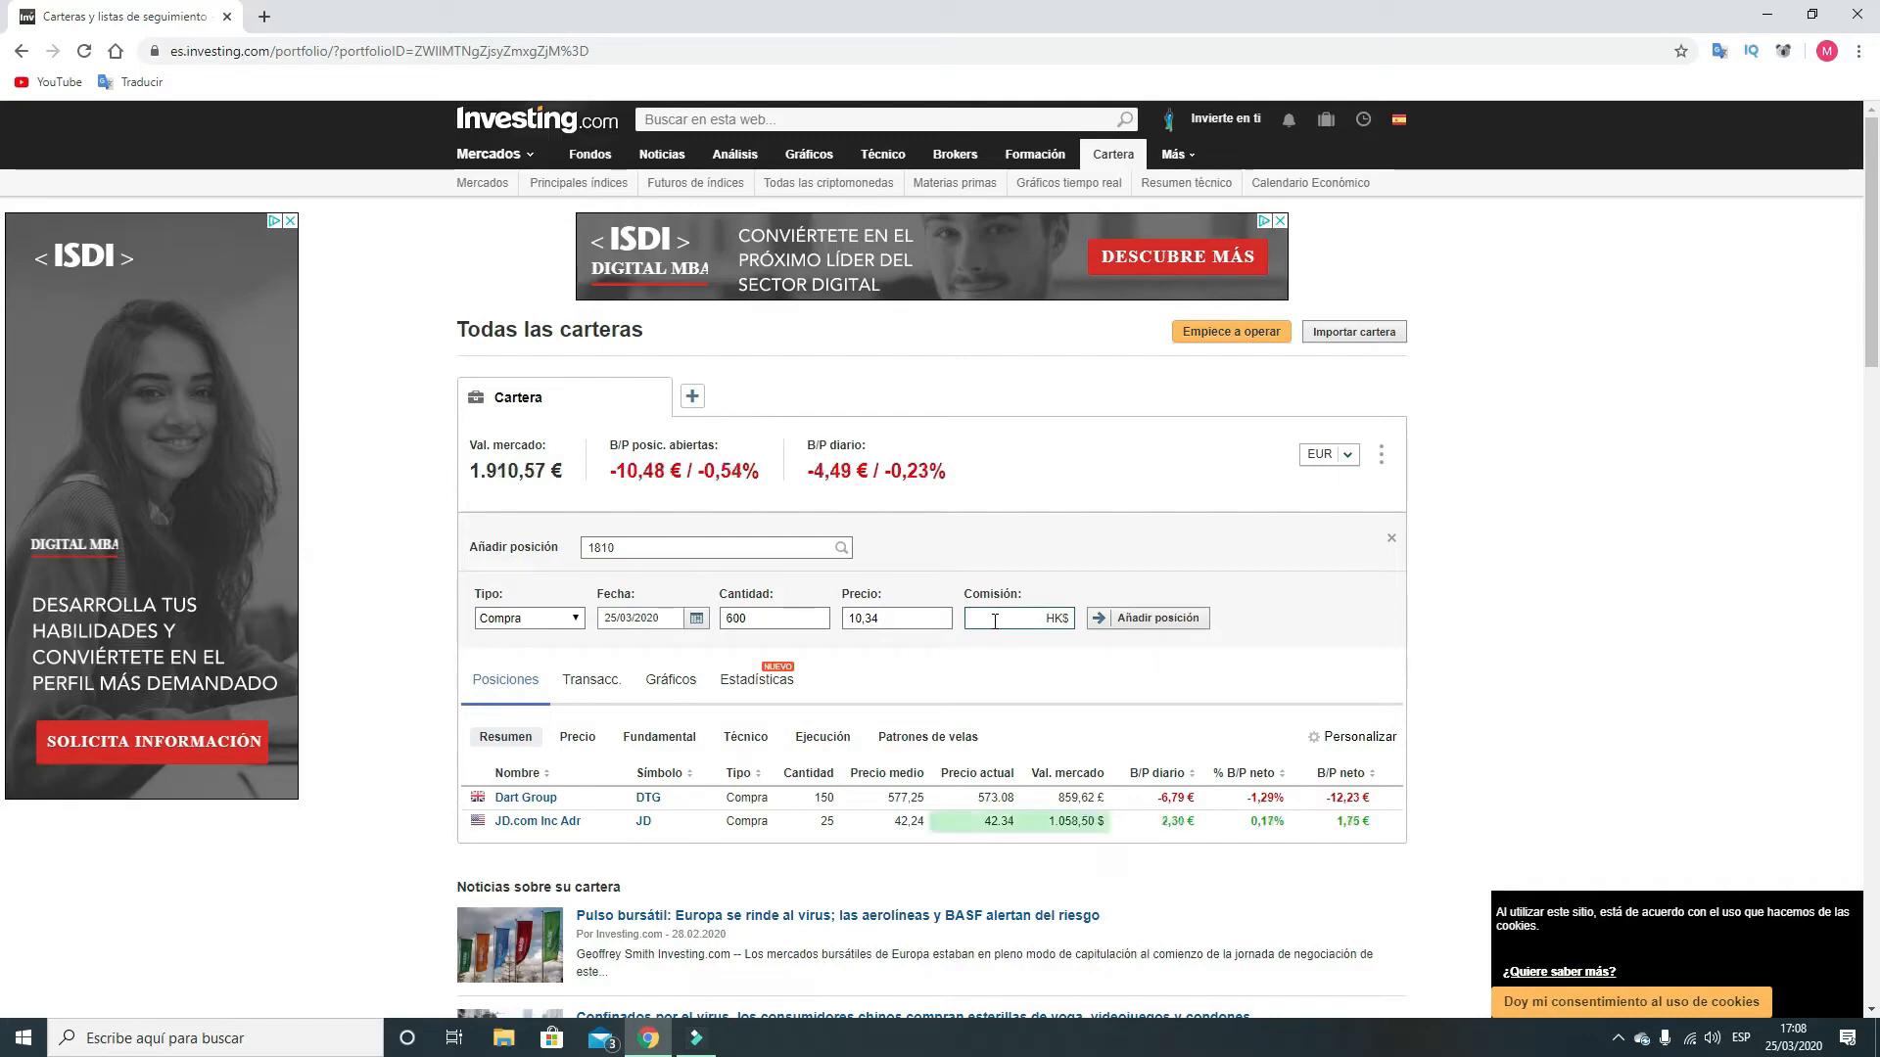
{"action": "type", "text": "8"}
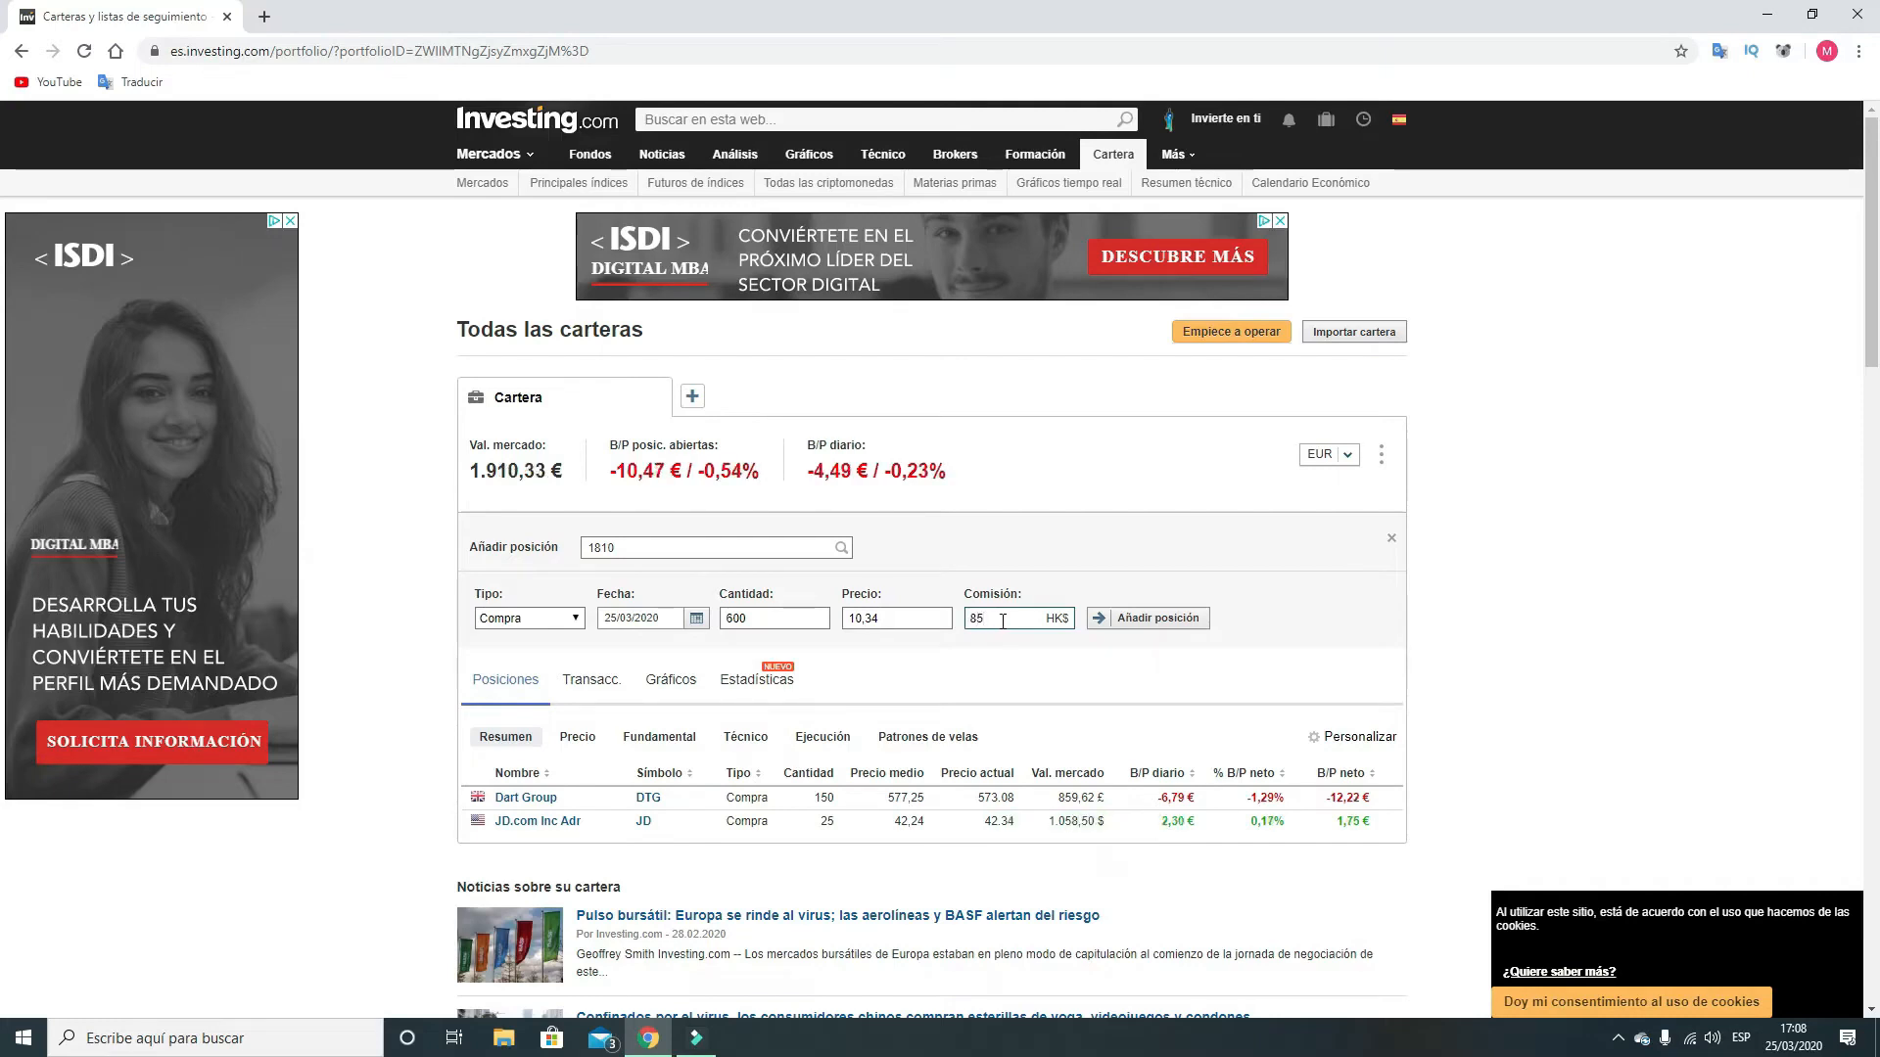
Step: Add the Xiaomi purchase to the portfolio at a price of 10,34 with its 85 HK$ commission
{"action": "type", "text": "5"}
{"action": "left_click", "coordinate": [1119, 619]}
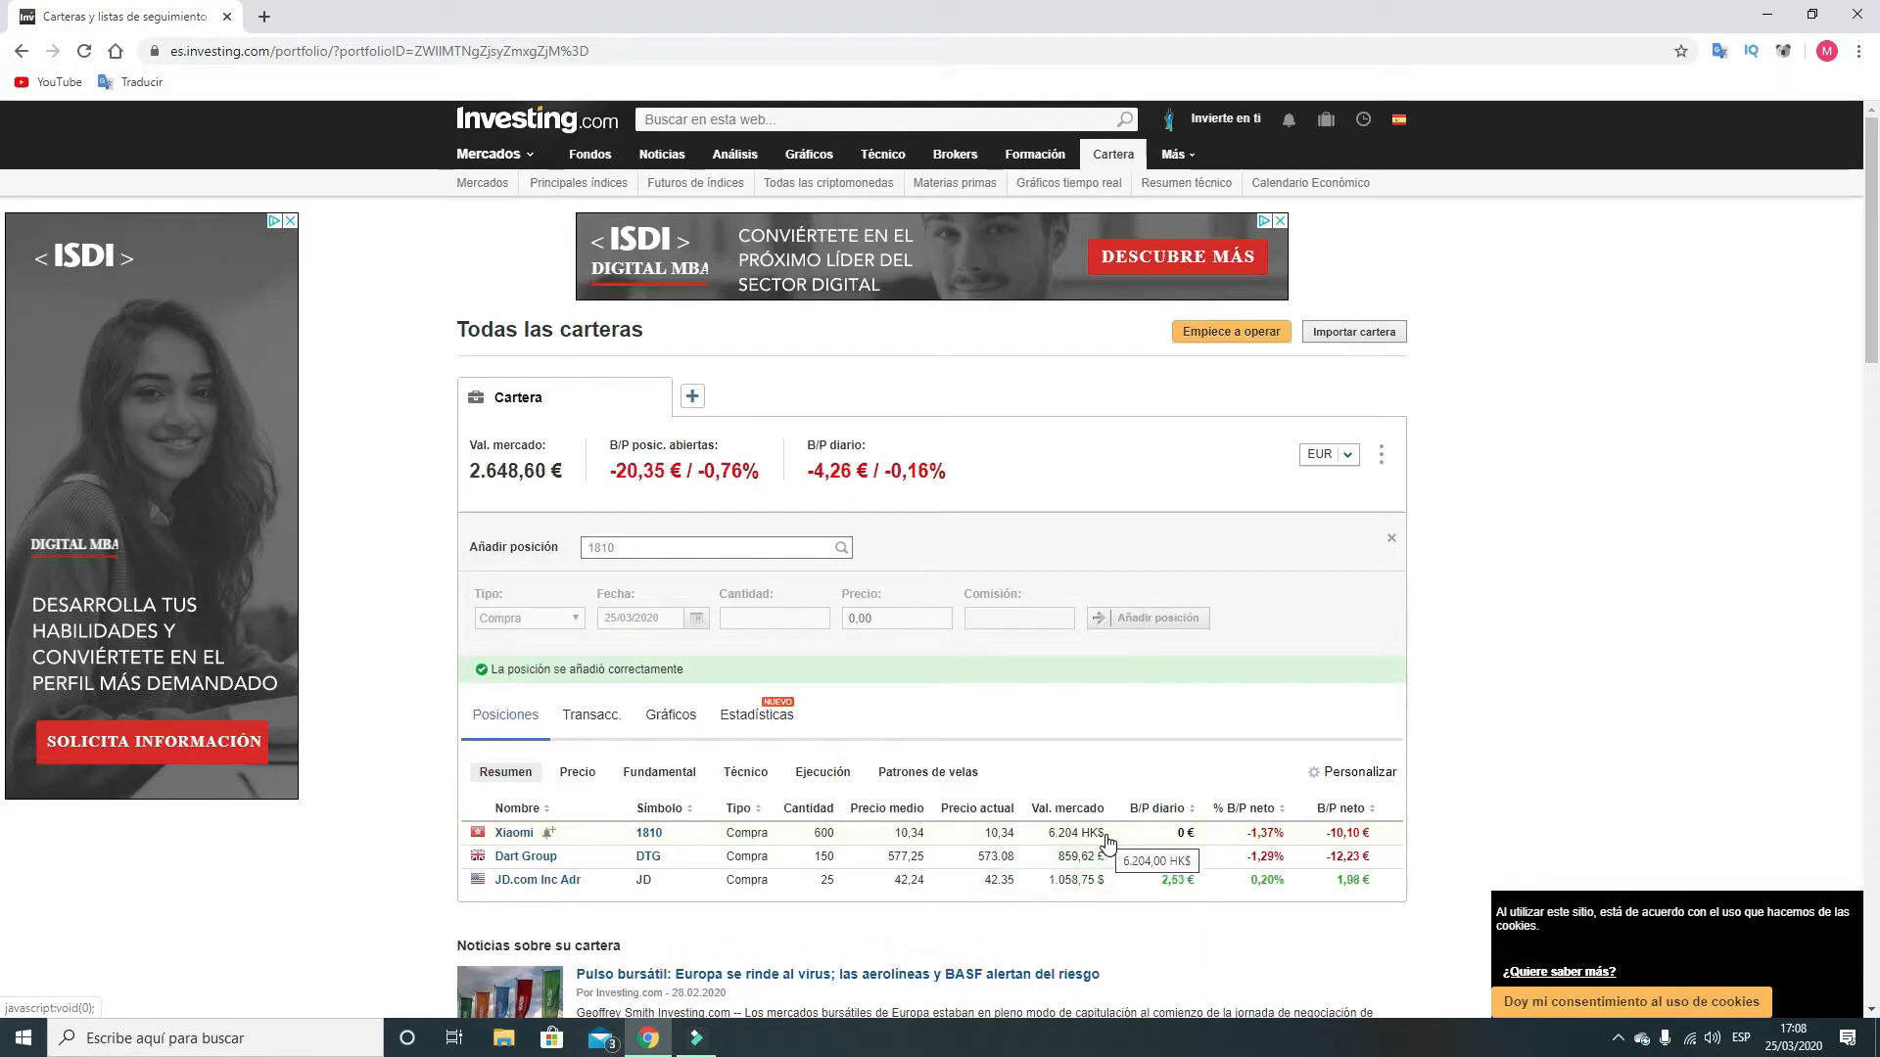
Step: Look up JD for another position and choose JD Sports Fashion PLC from London
{"action": "left_click", "coordinate": [716, 548]}
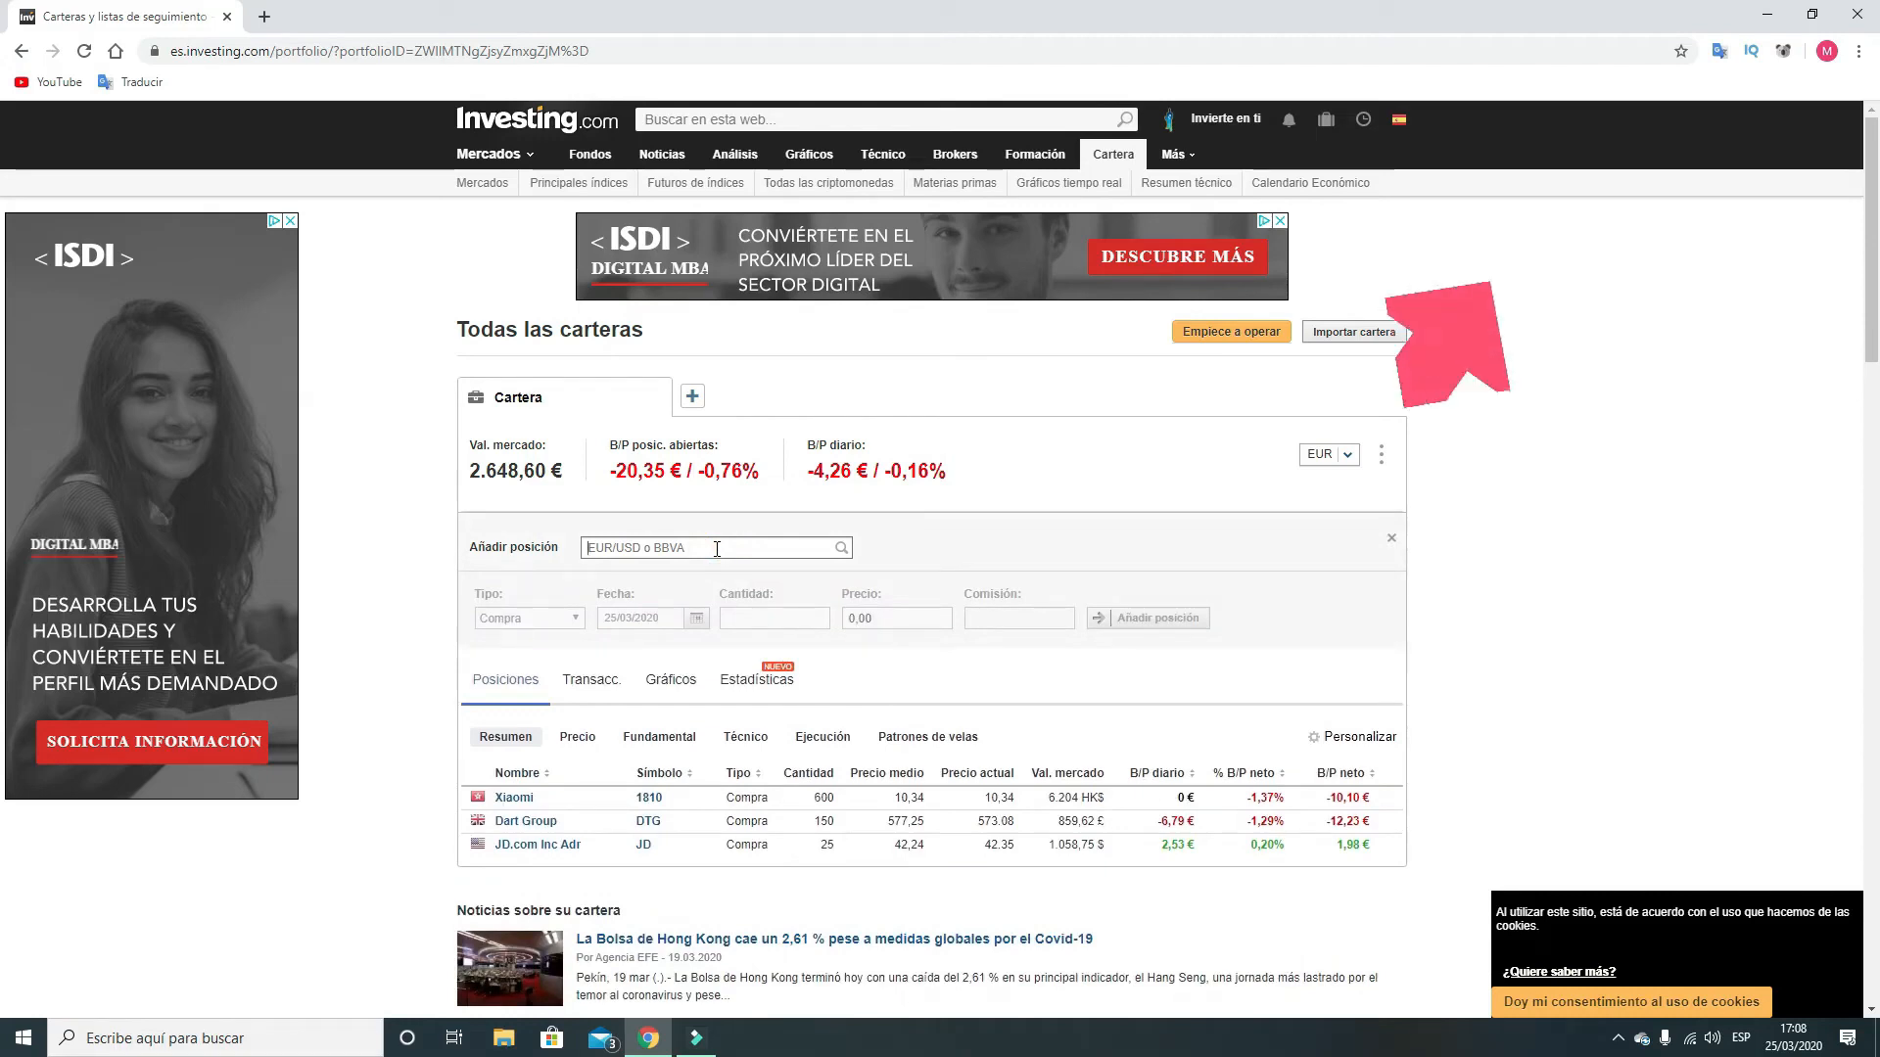
{"action": "type", "text": "J"}
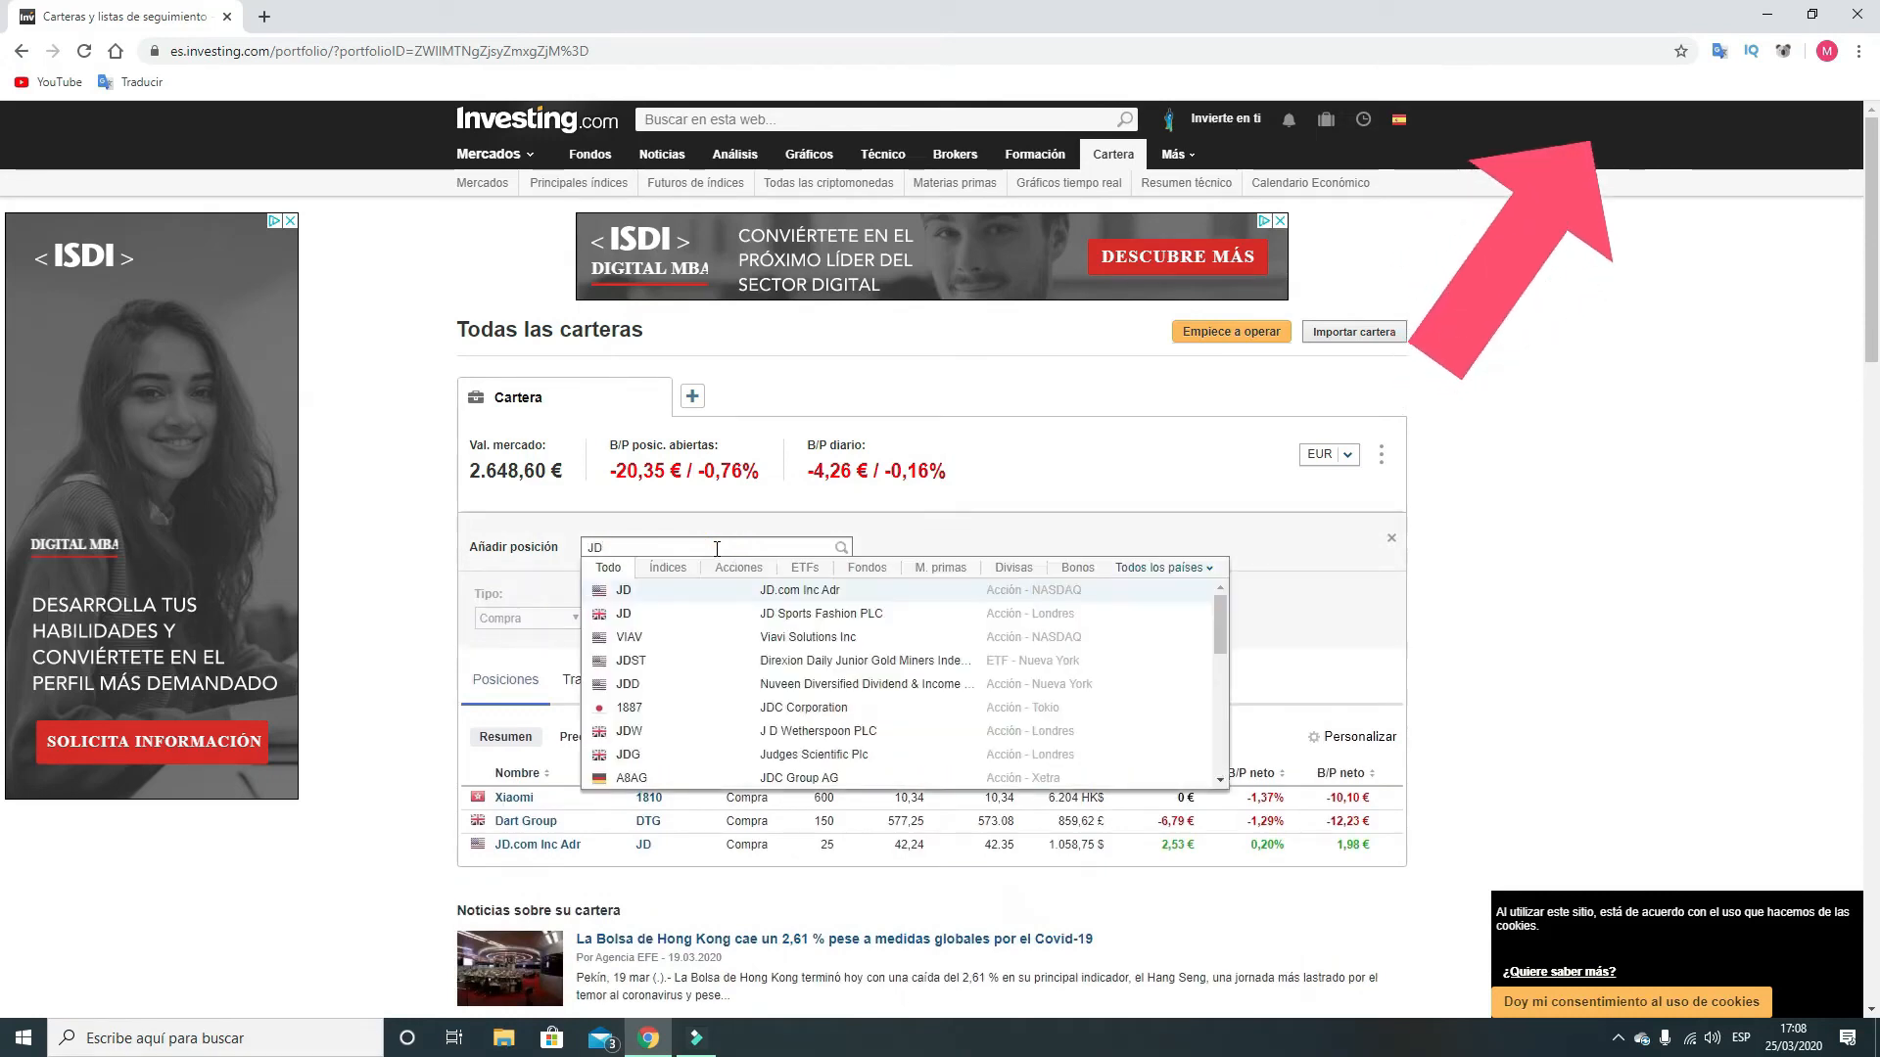
{"action": "type", "text": "D"}
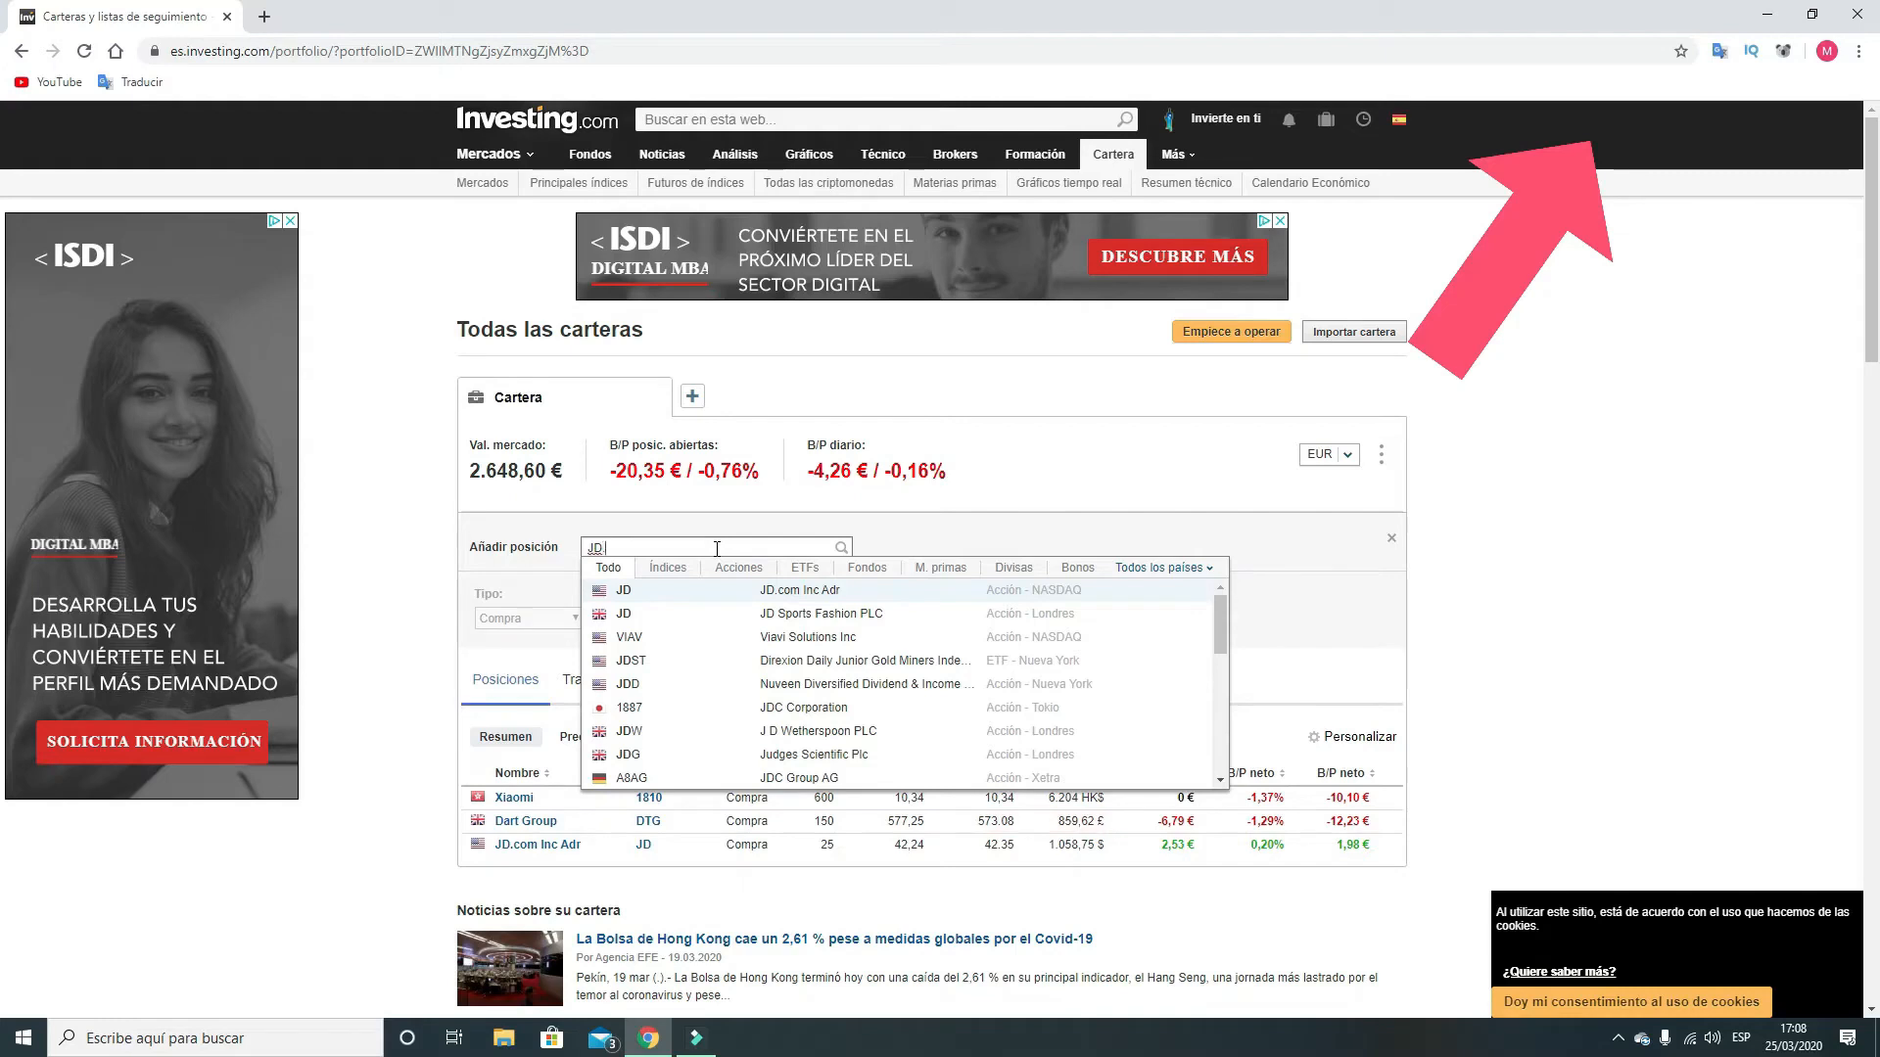
{"action": "type", "text": "S"}
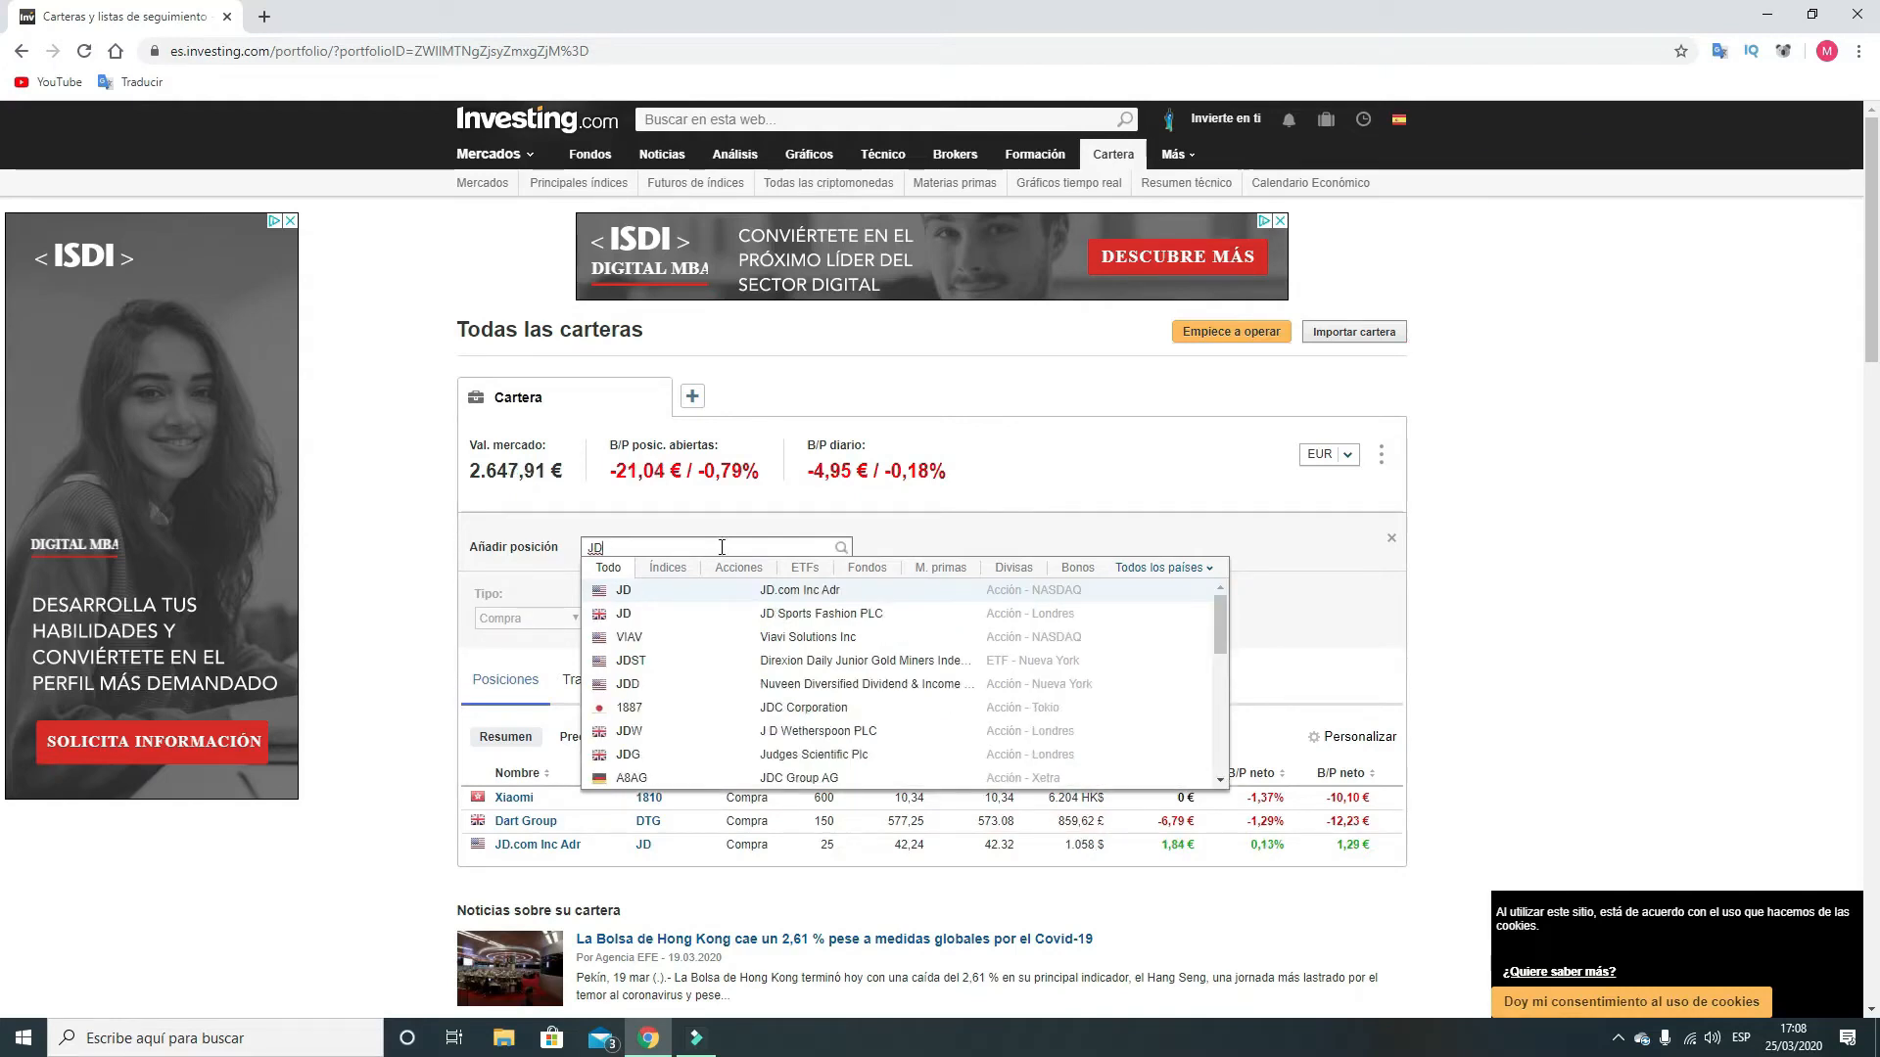
{"action": "left_click", "coordinate": [759, 616]}
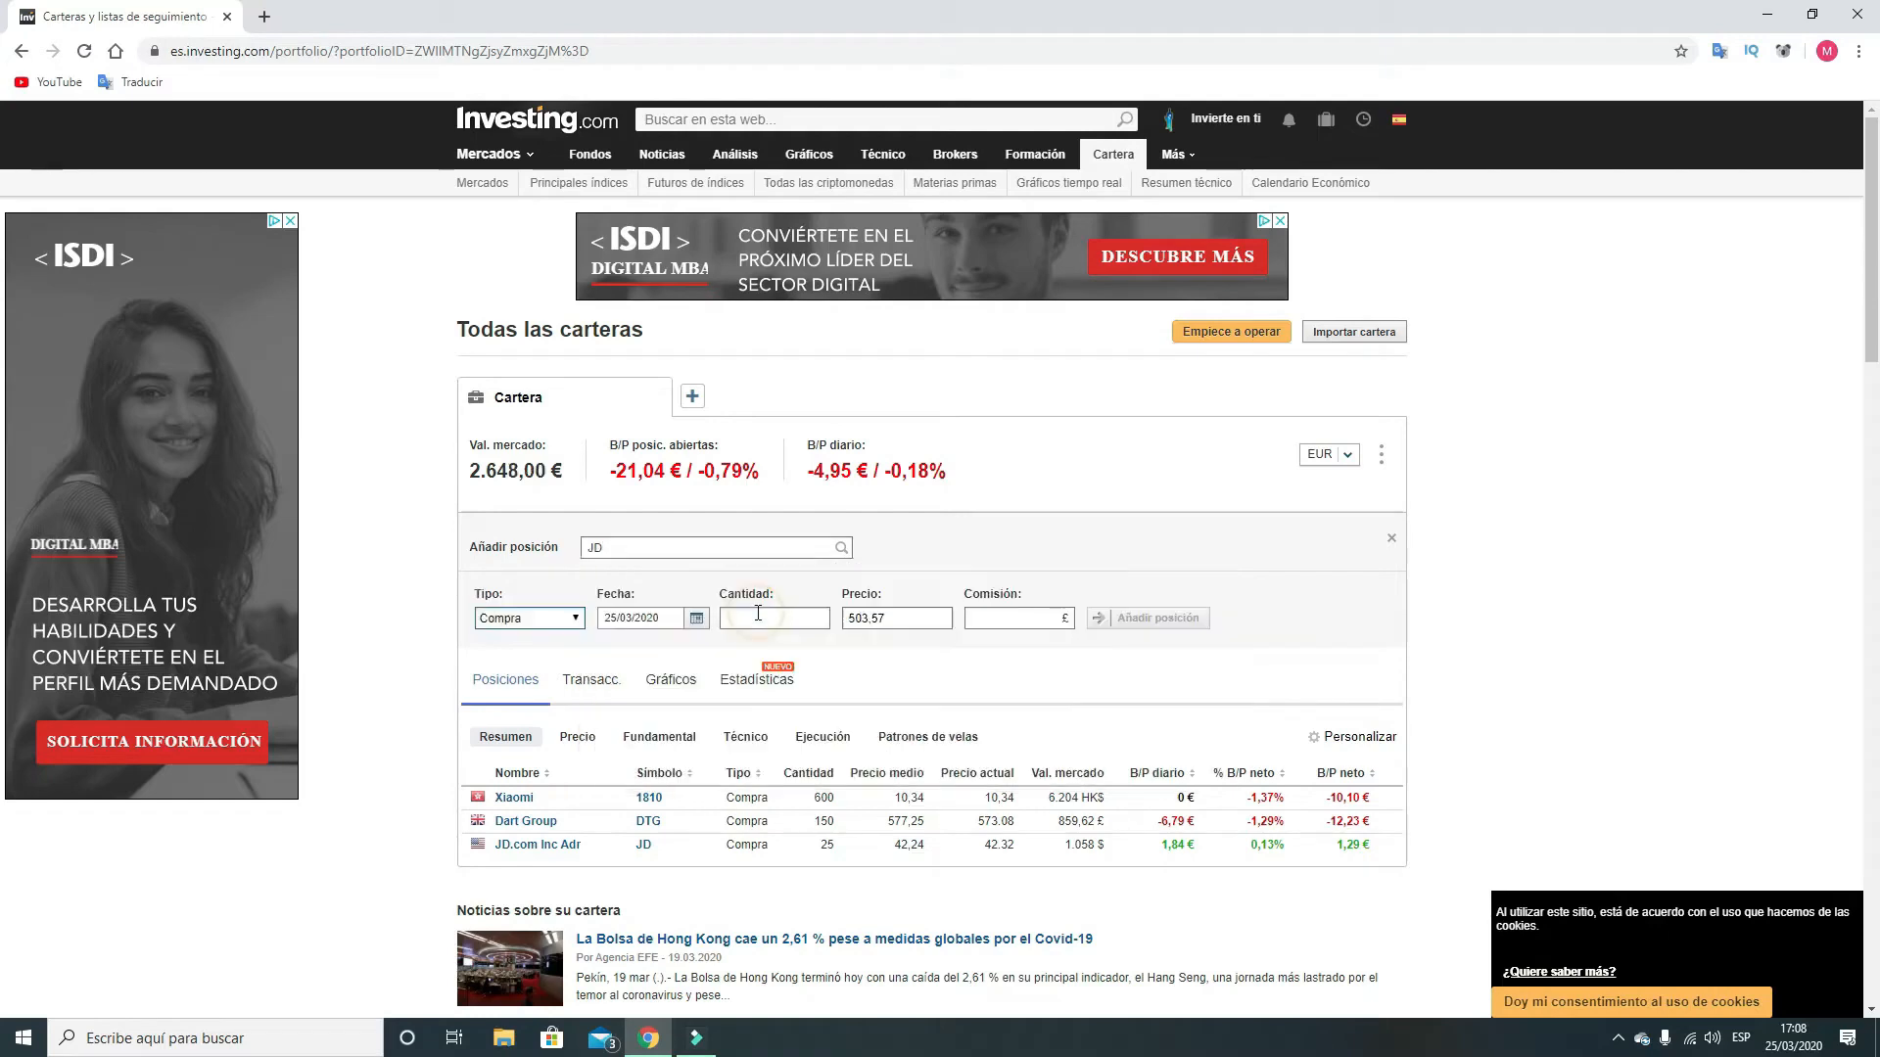
Step: Add the JD Sports Fashion position as a Compra of 120 shares at 503,57 with a commission of 5 £
{"action": "left_click", "coordinate": [757, 617]}
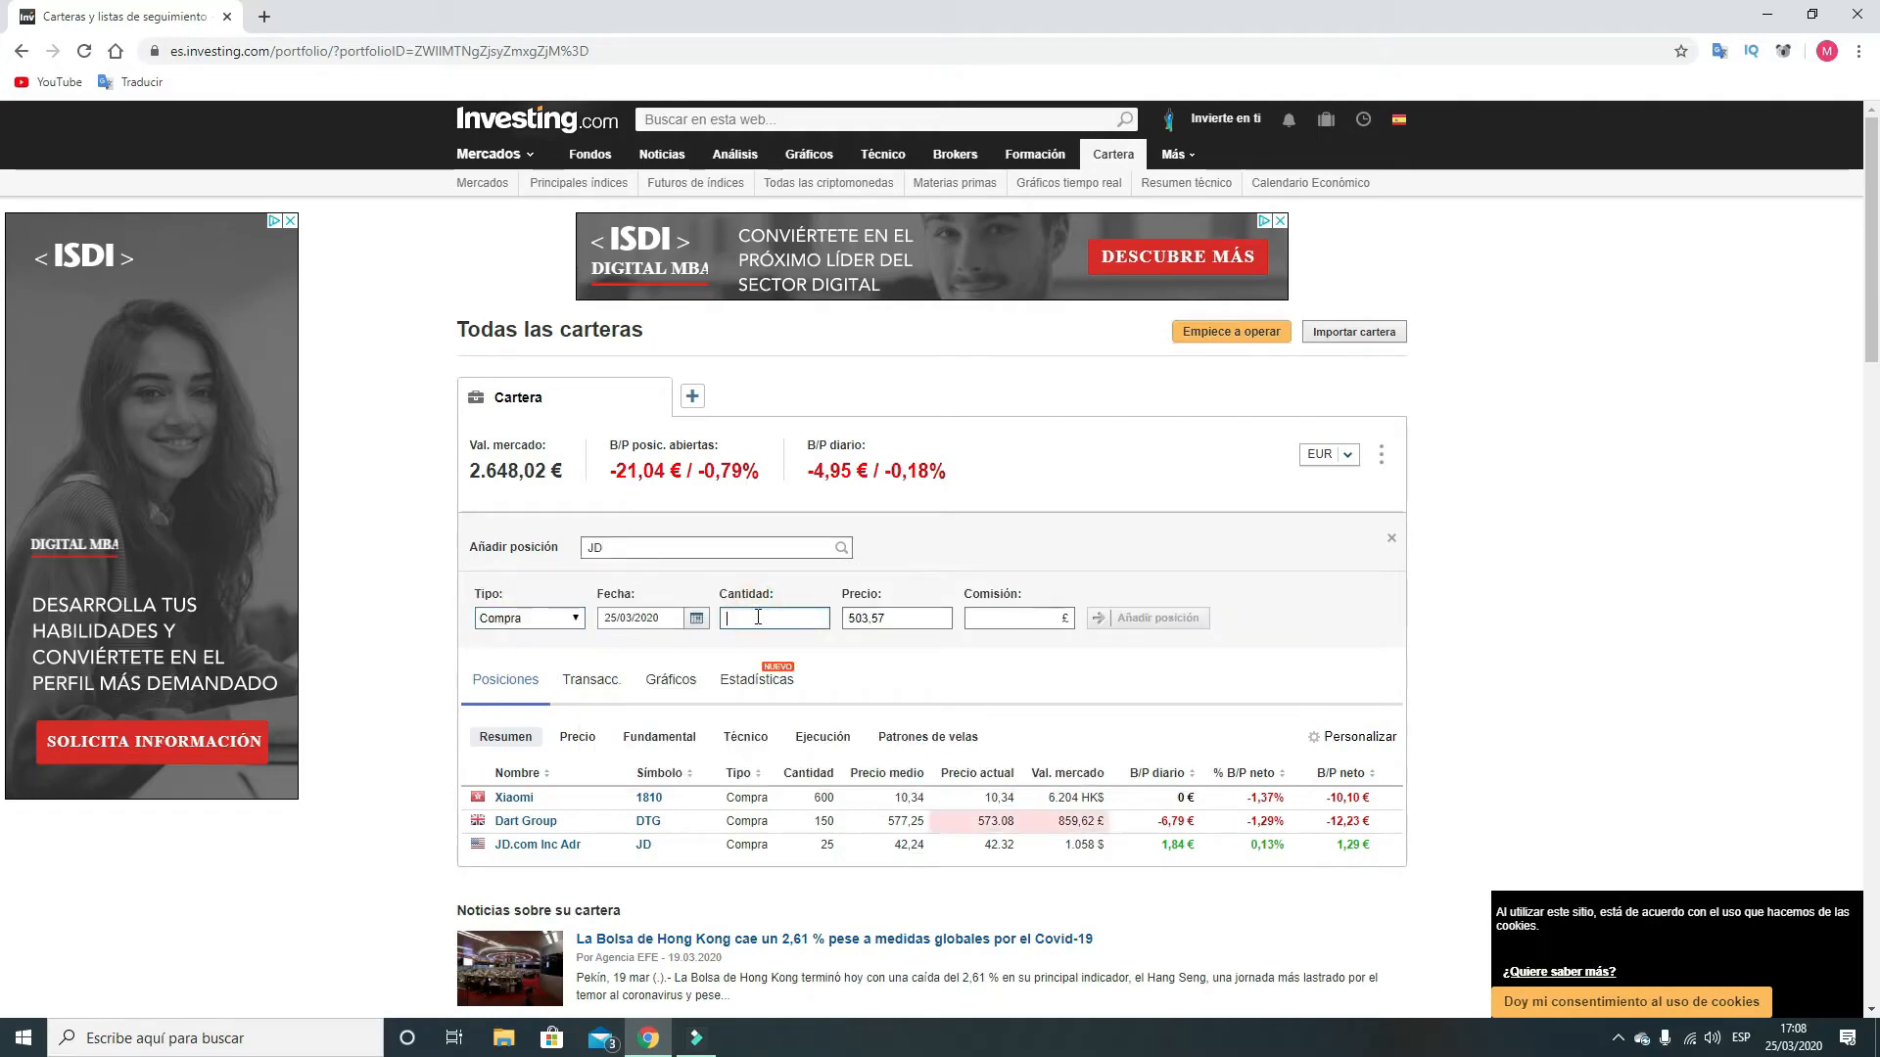
{"action": "type", "text": "120"}
{"action": "left_click", "coordinate": [1030, 612]}
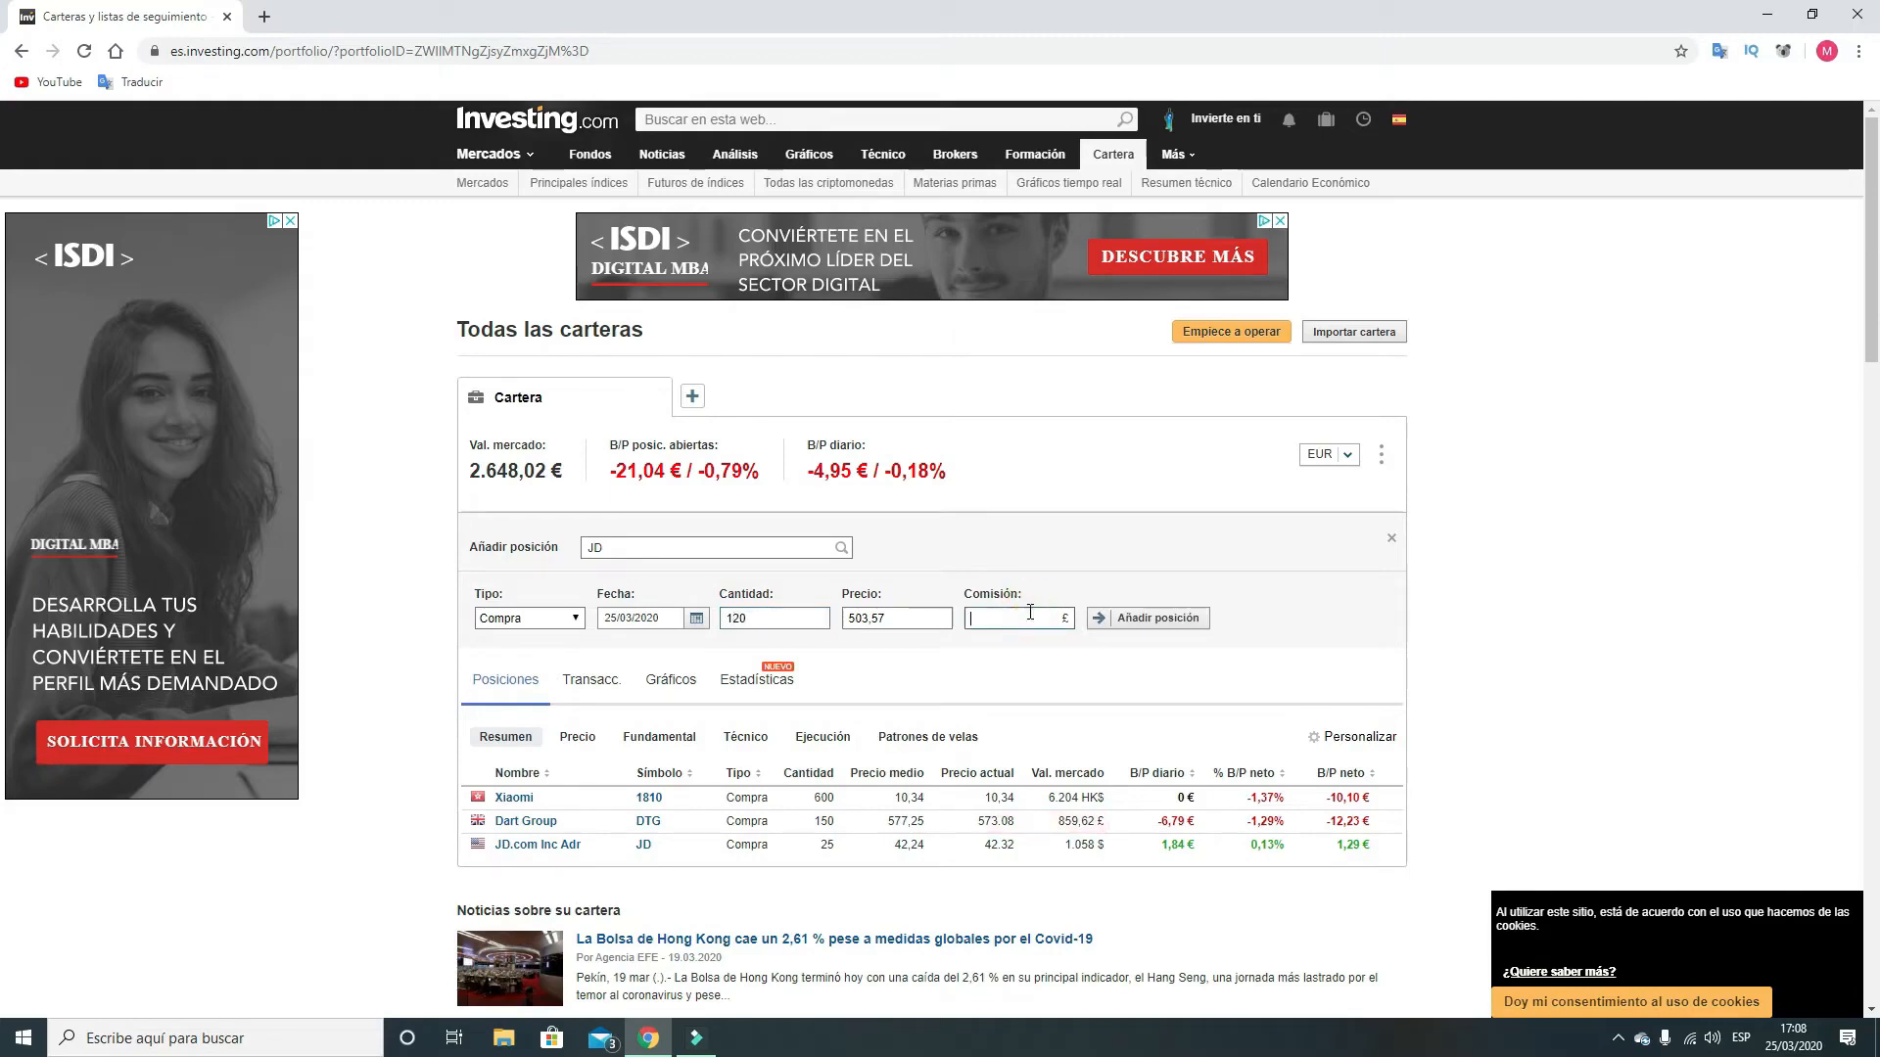
{"action": "type", "text": "5"}
{"action": "left_click", "coordinate": [1126, 621]}
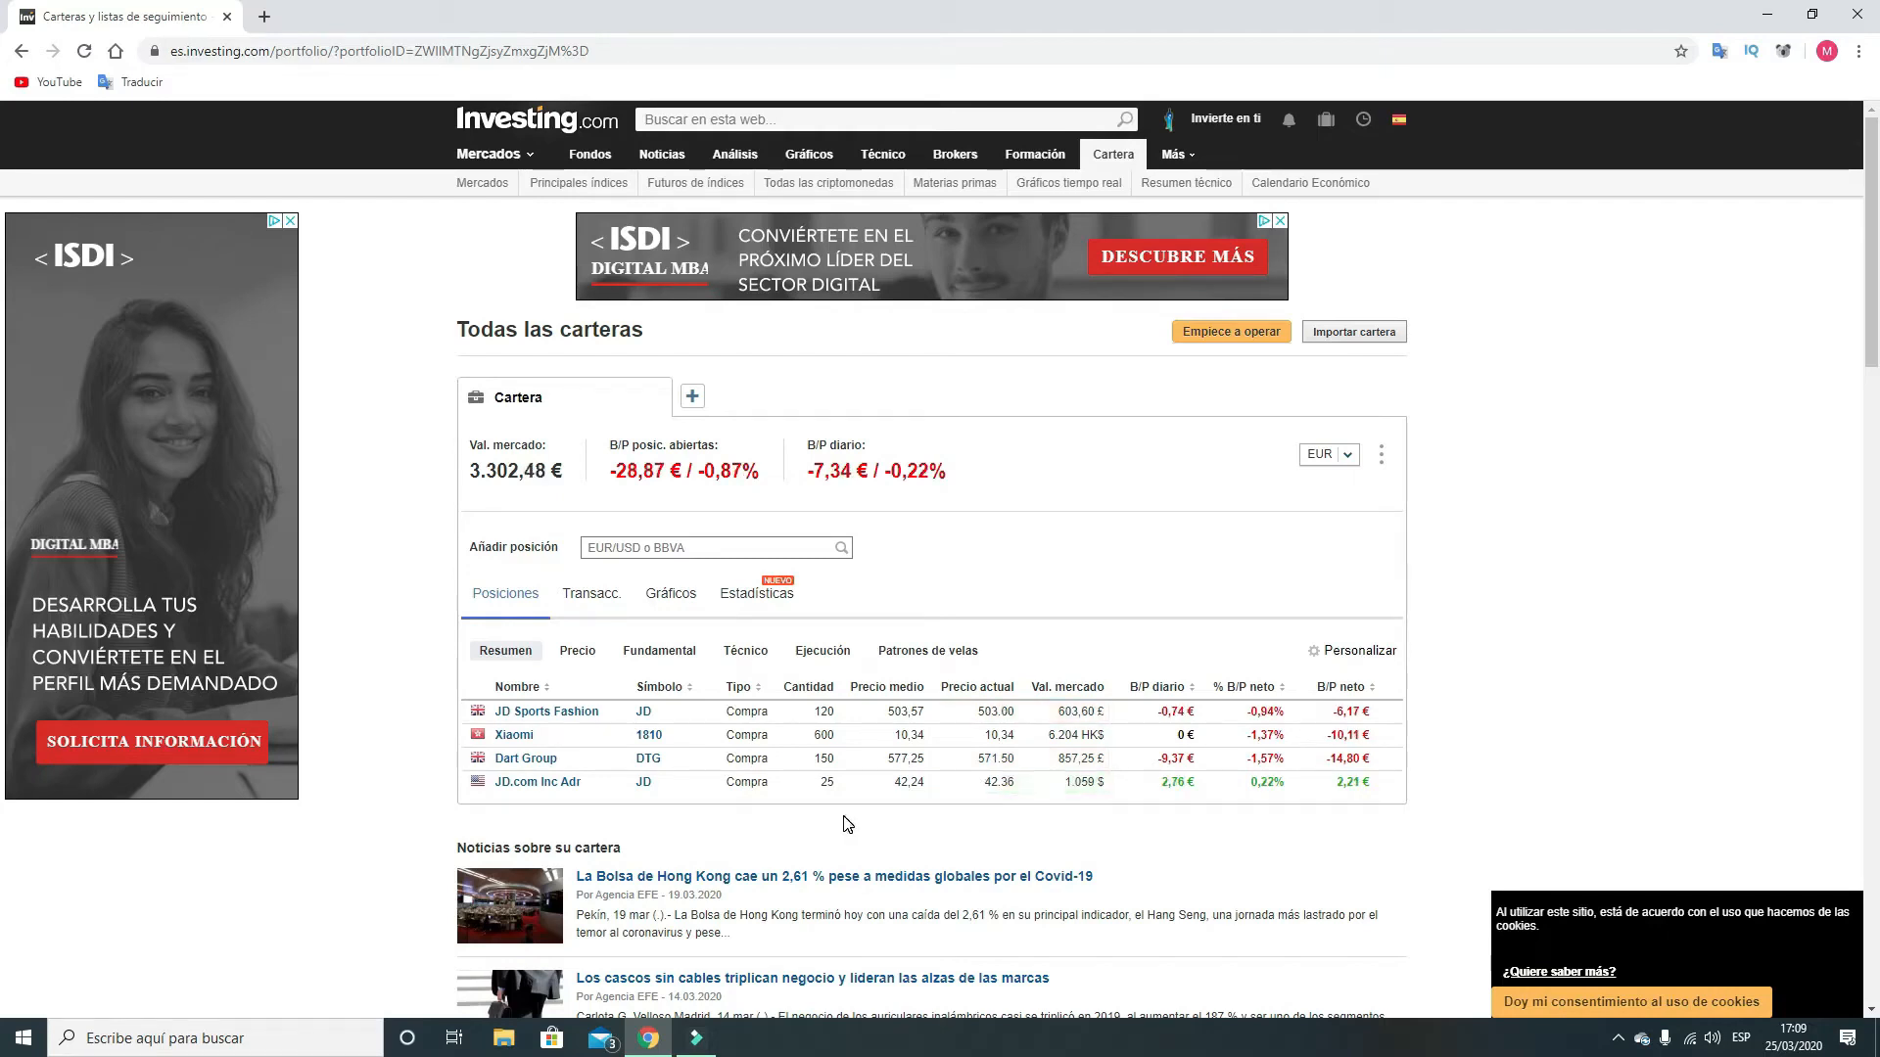
Step: Open the JD.com Inc Adr position for editing and look over its opening date, quantity, entry price and commission fields
{"action": "left_click", "coordinate": [773, 783]}
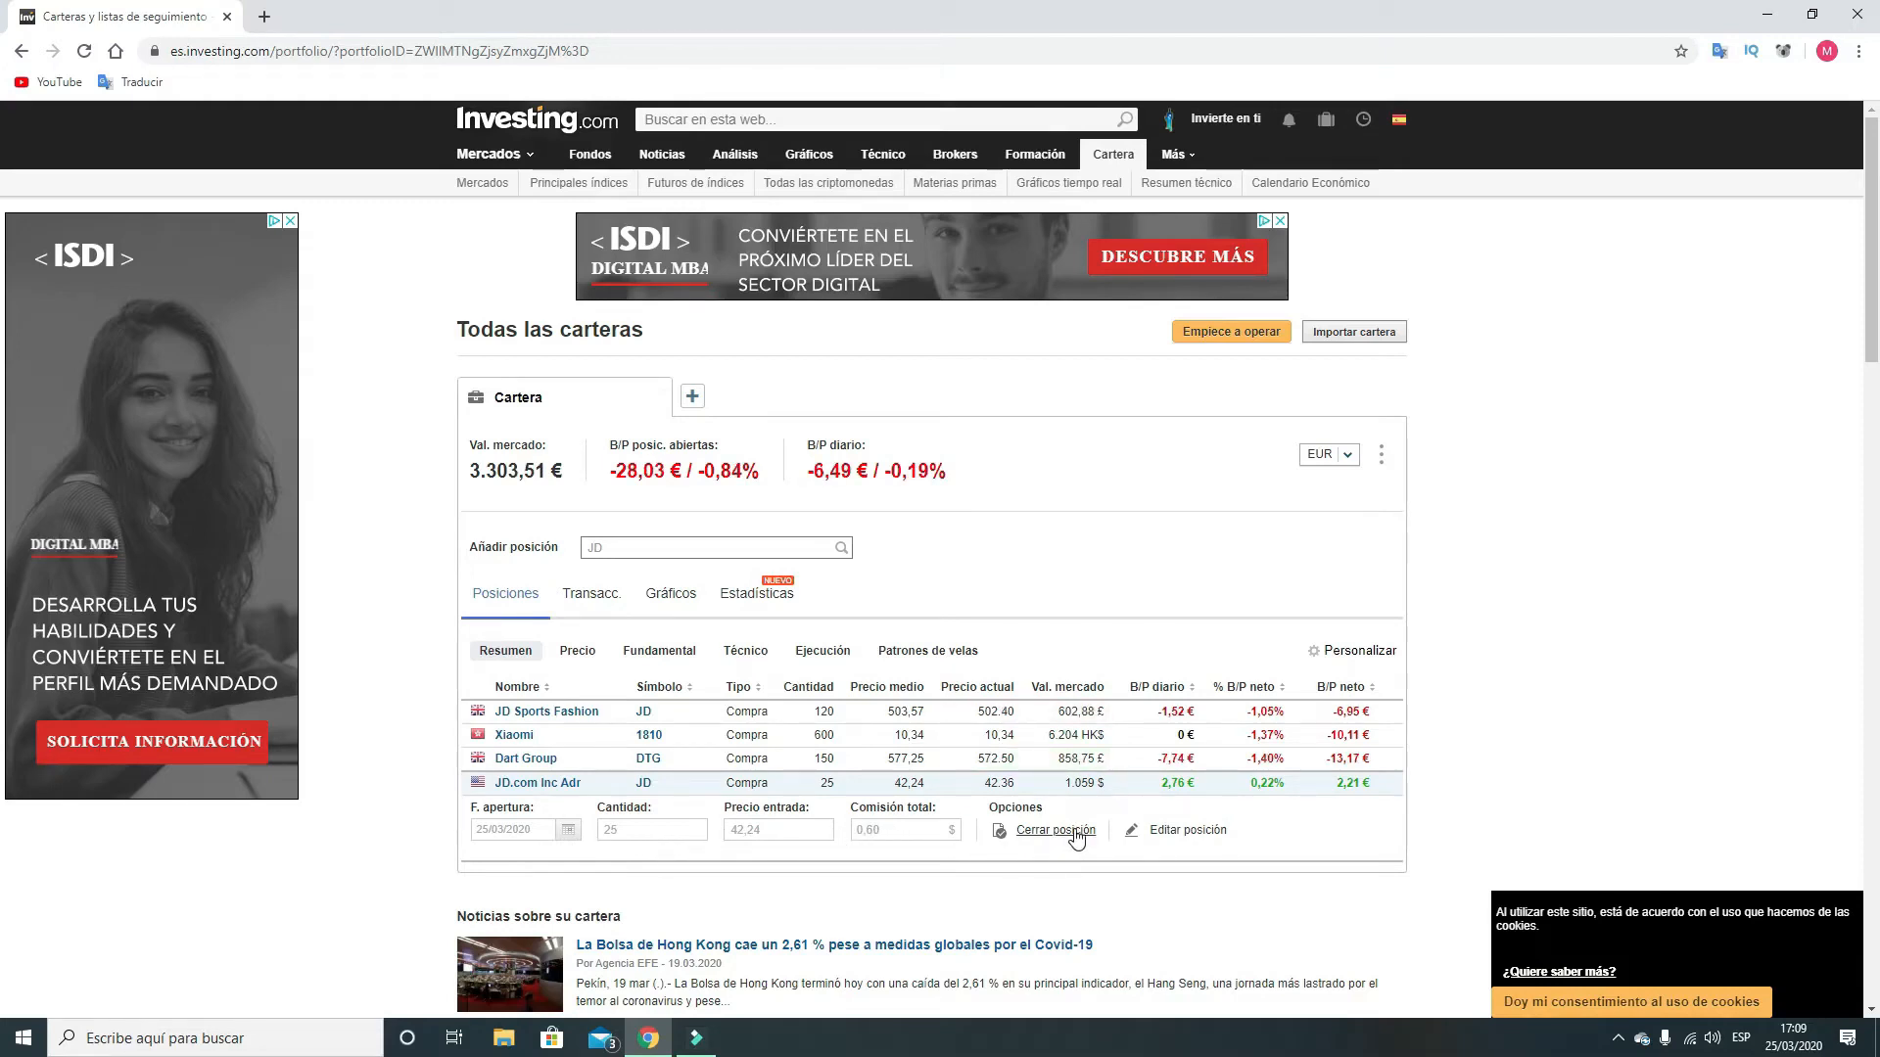
{"action": "left_click", "coordinate": [1162, 834]}
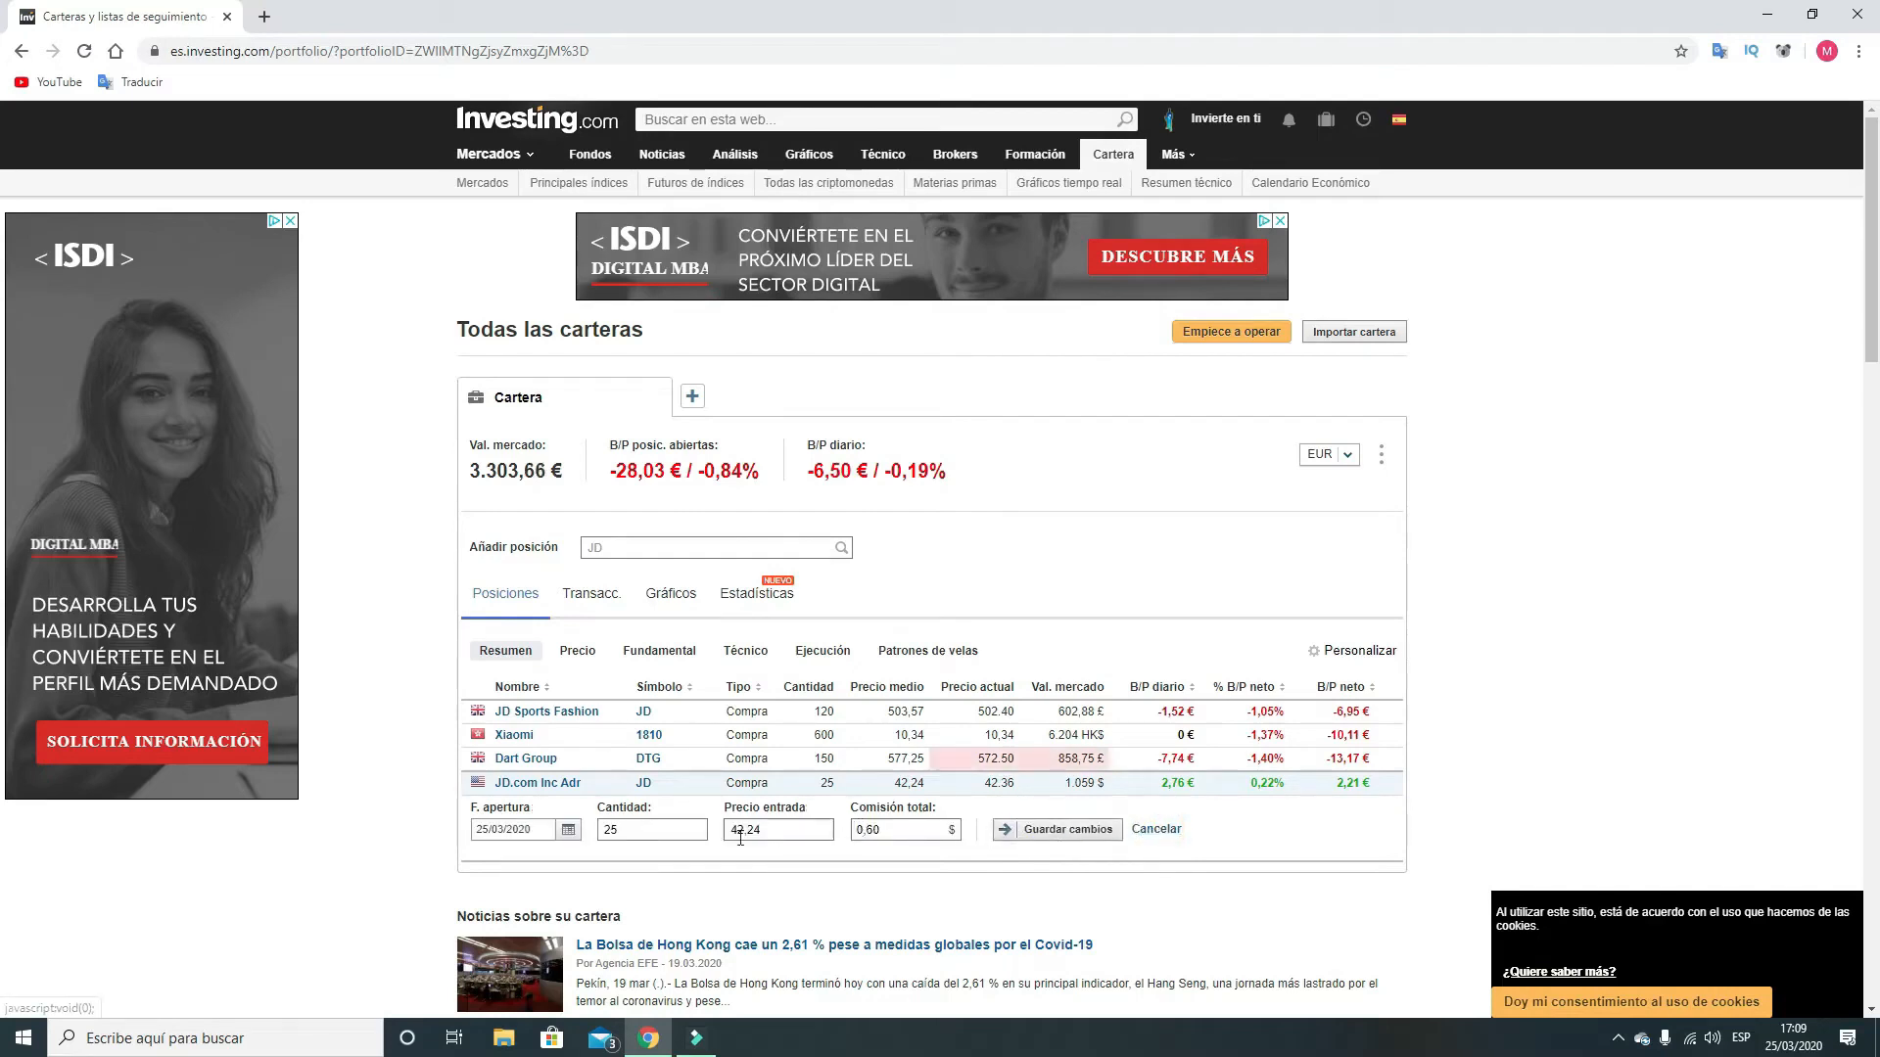
{"action": "double_click", "coordinate": [652, 830]}
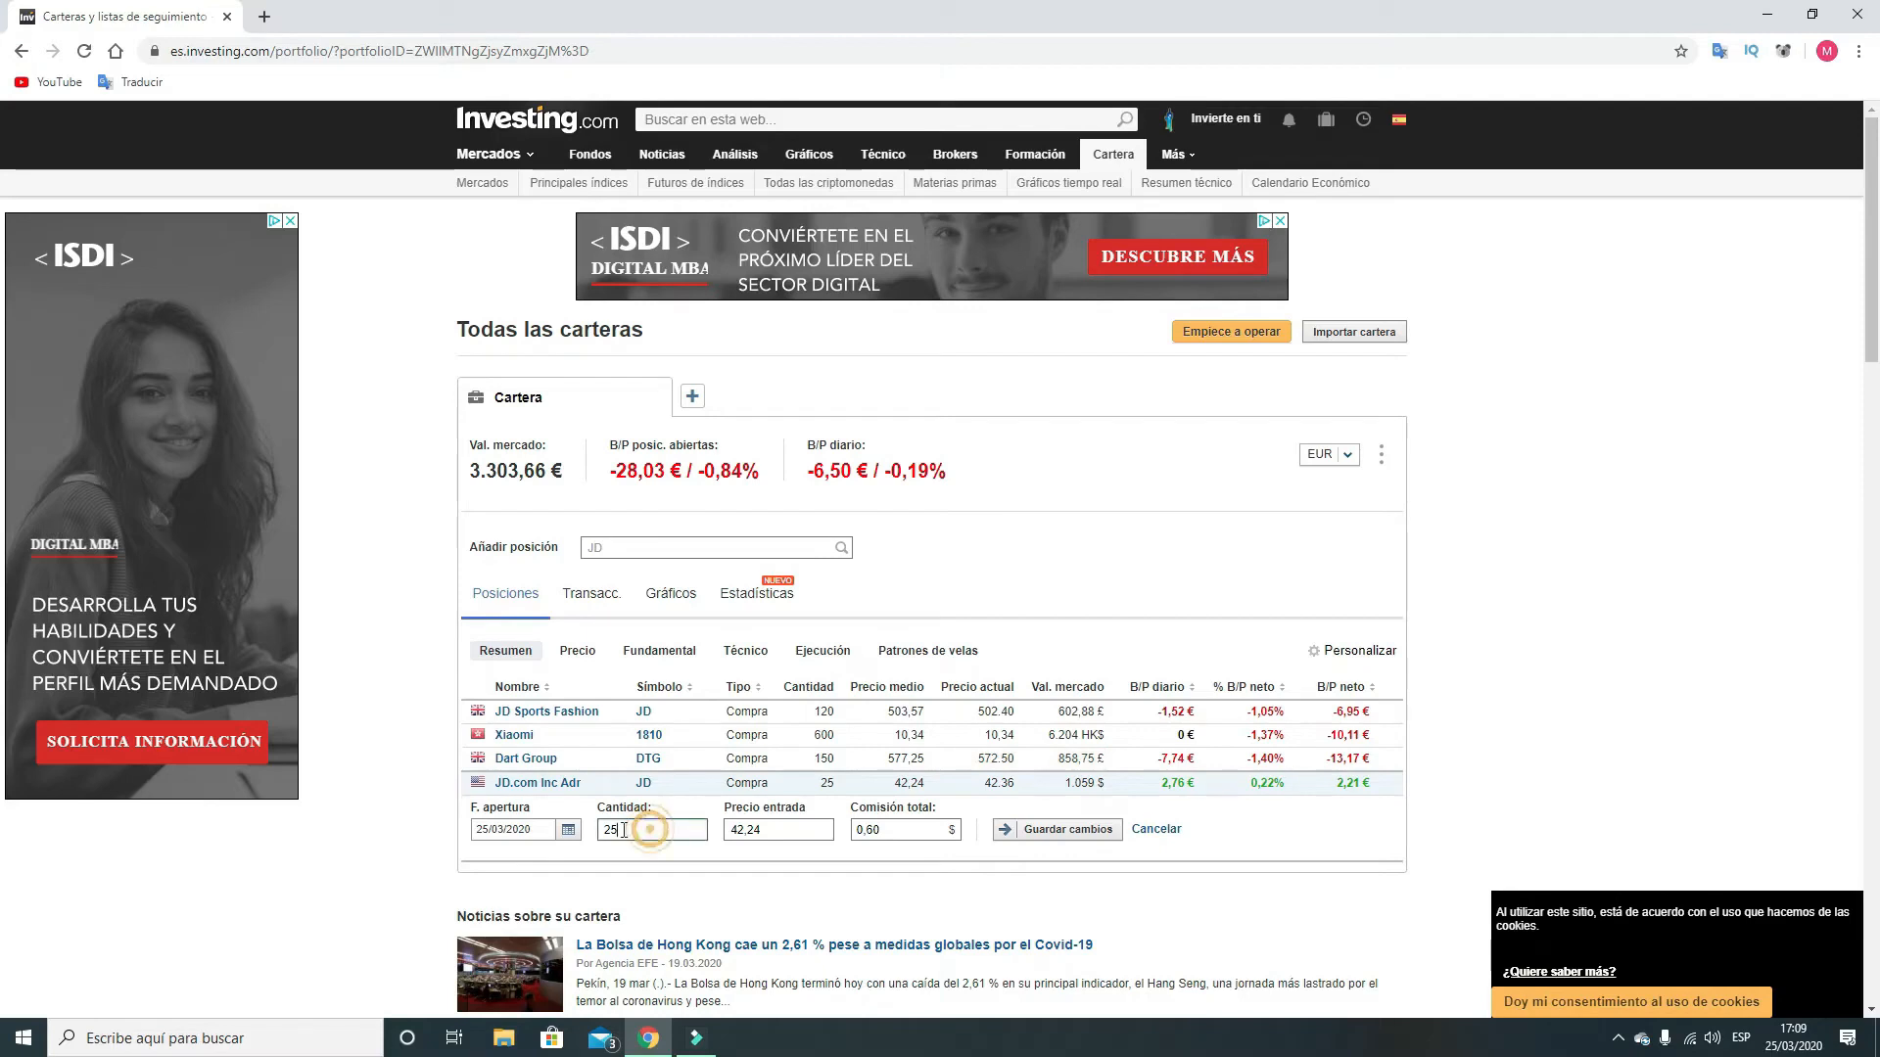
{"action": "double_click", "coordinate": [777, 830]}
{"action": "left_click", "coordinate": [899, 823]}
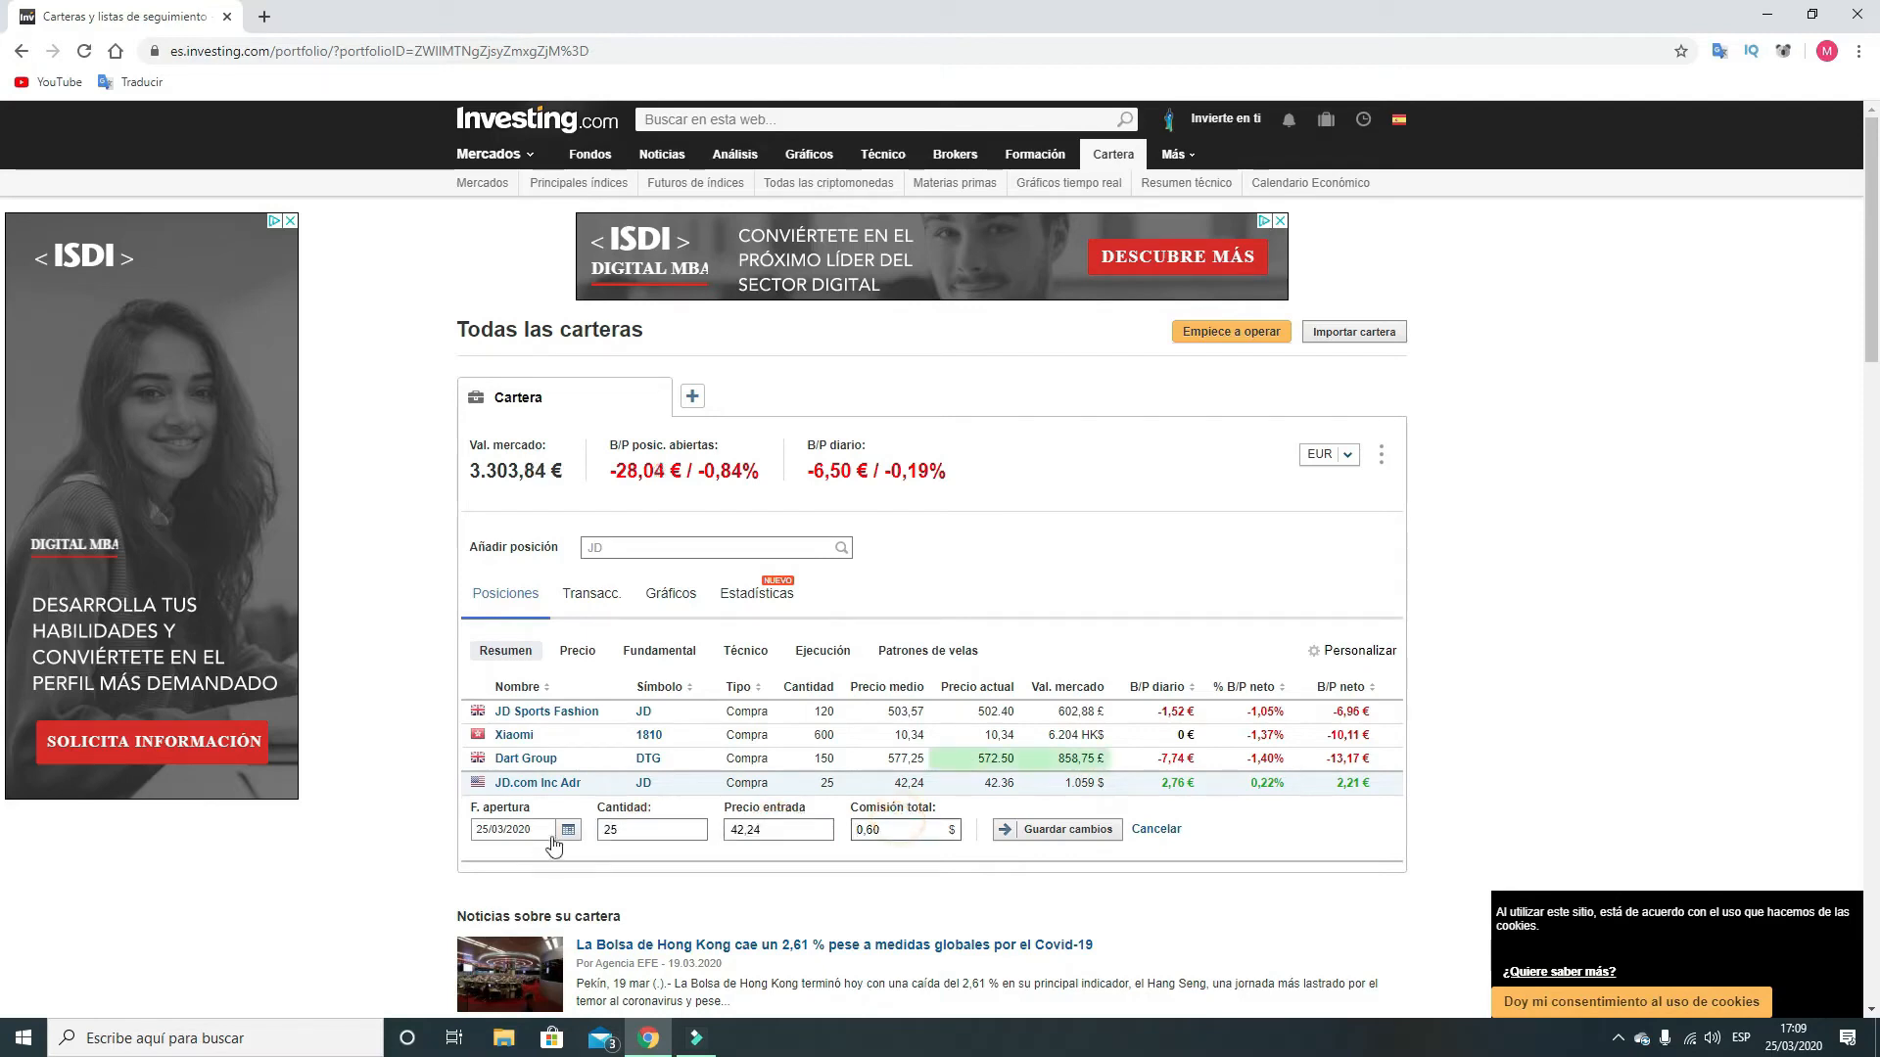
{"action": "left_click", "coordinate": [1054, 832]}
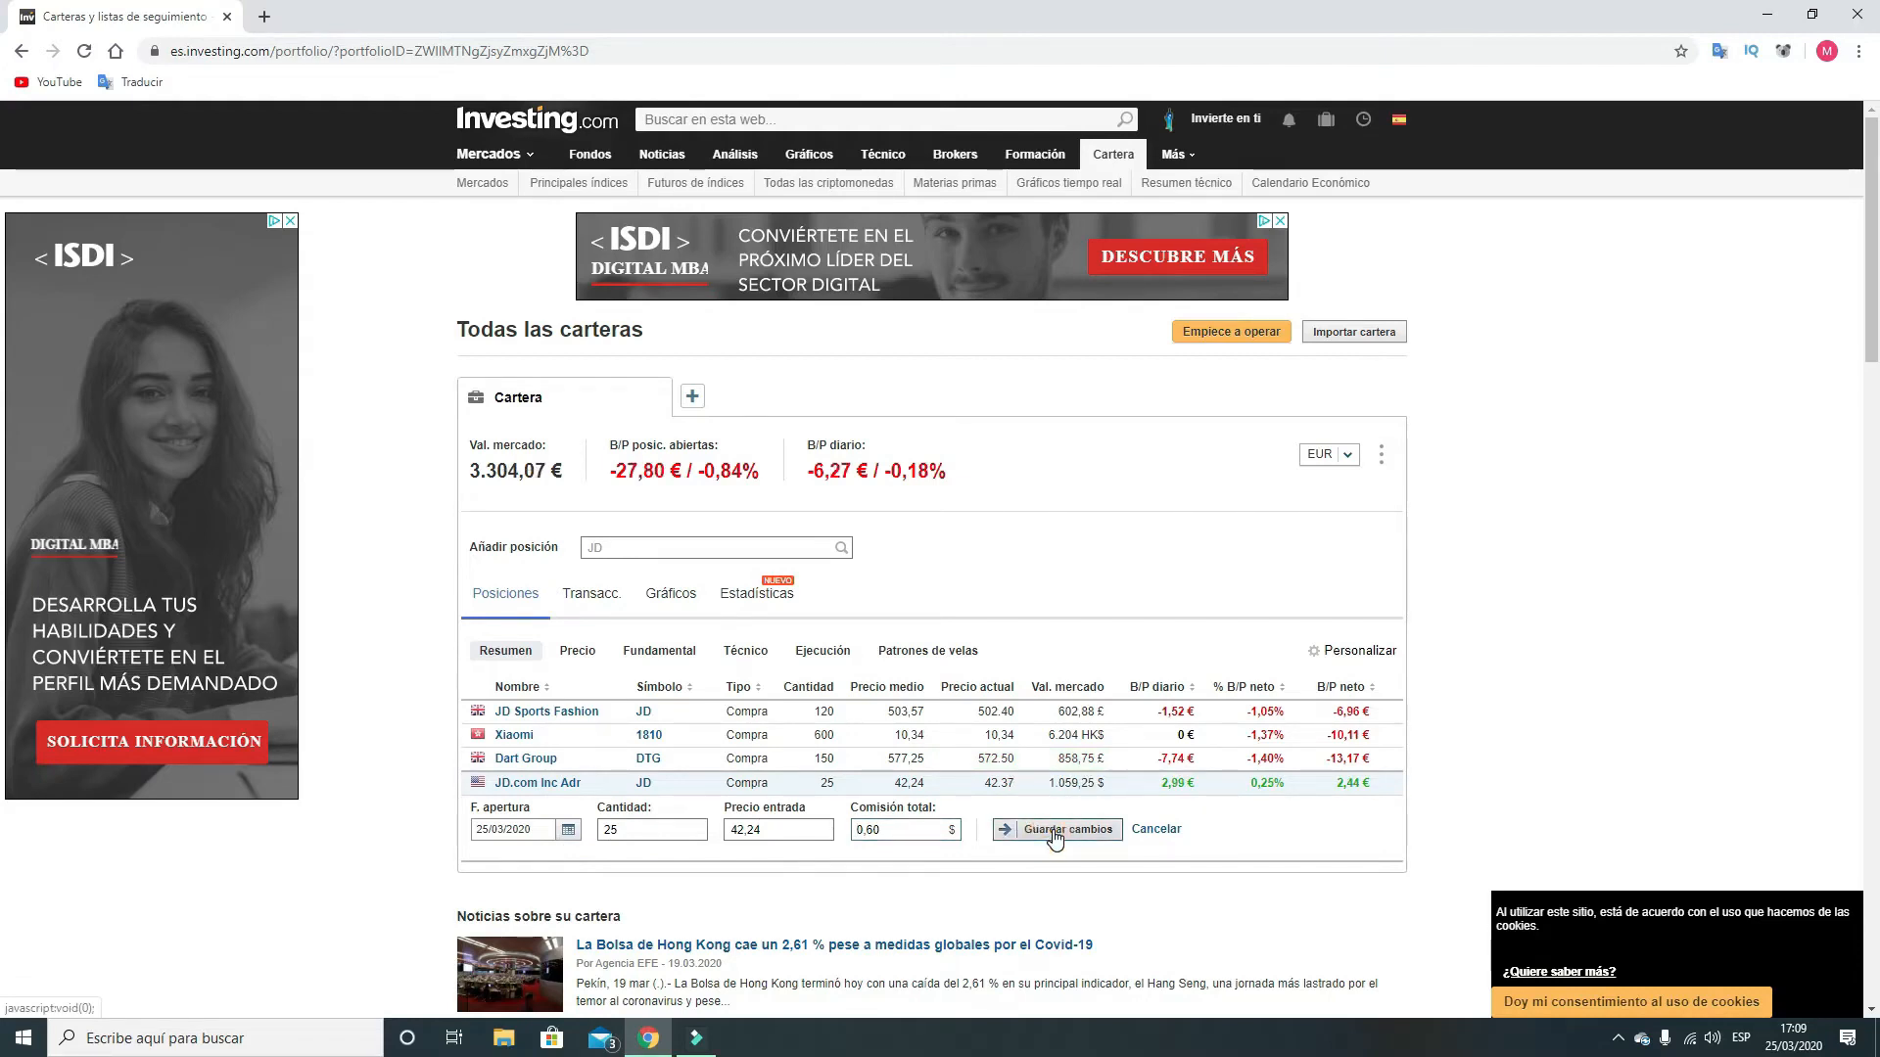
{"action": "left_click", "coordinate": [1211, 784]}
Step: Fill in a partial close of 10 JD.com Inc Adr shares at a closing price of 60 and discard it
{"action": "left_click", "coordinate": [1211, 785]}
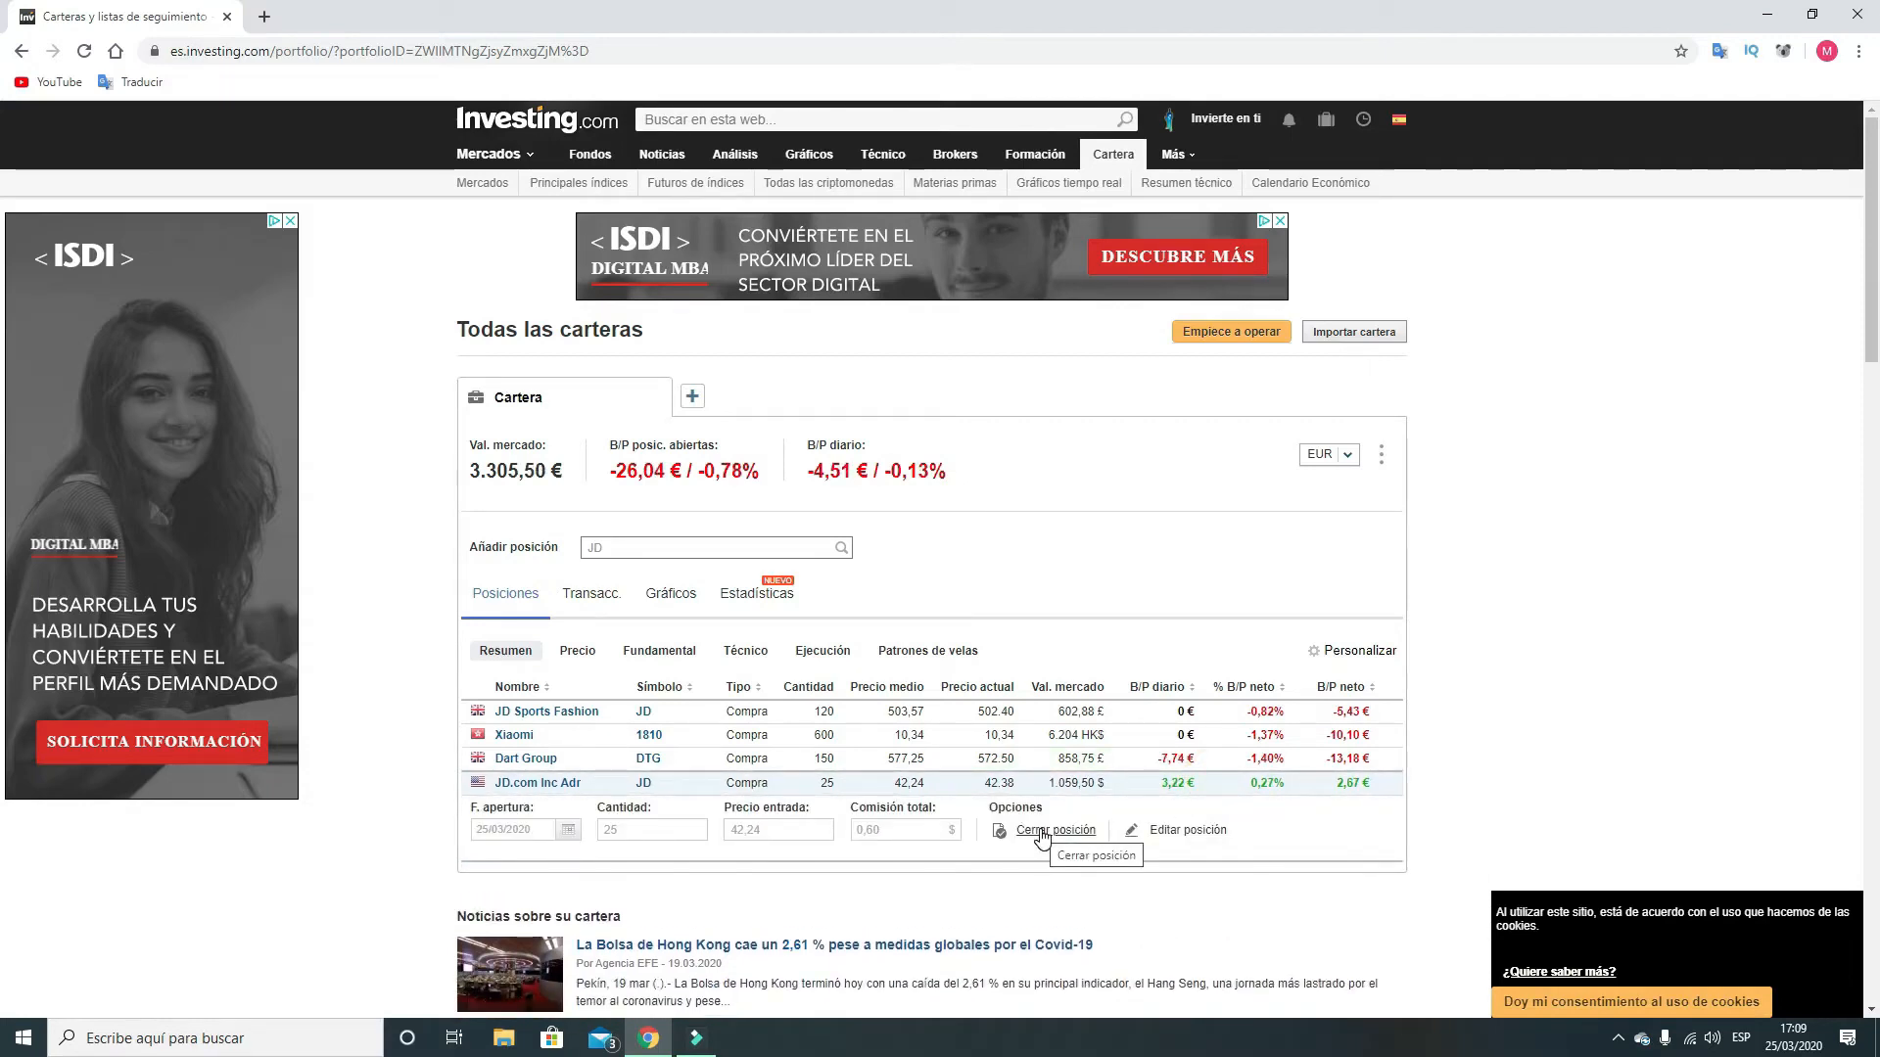
{"action": "left_click", "coordinate": [1033, 833]}
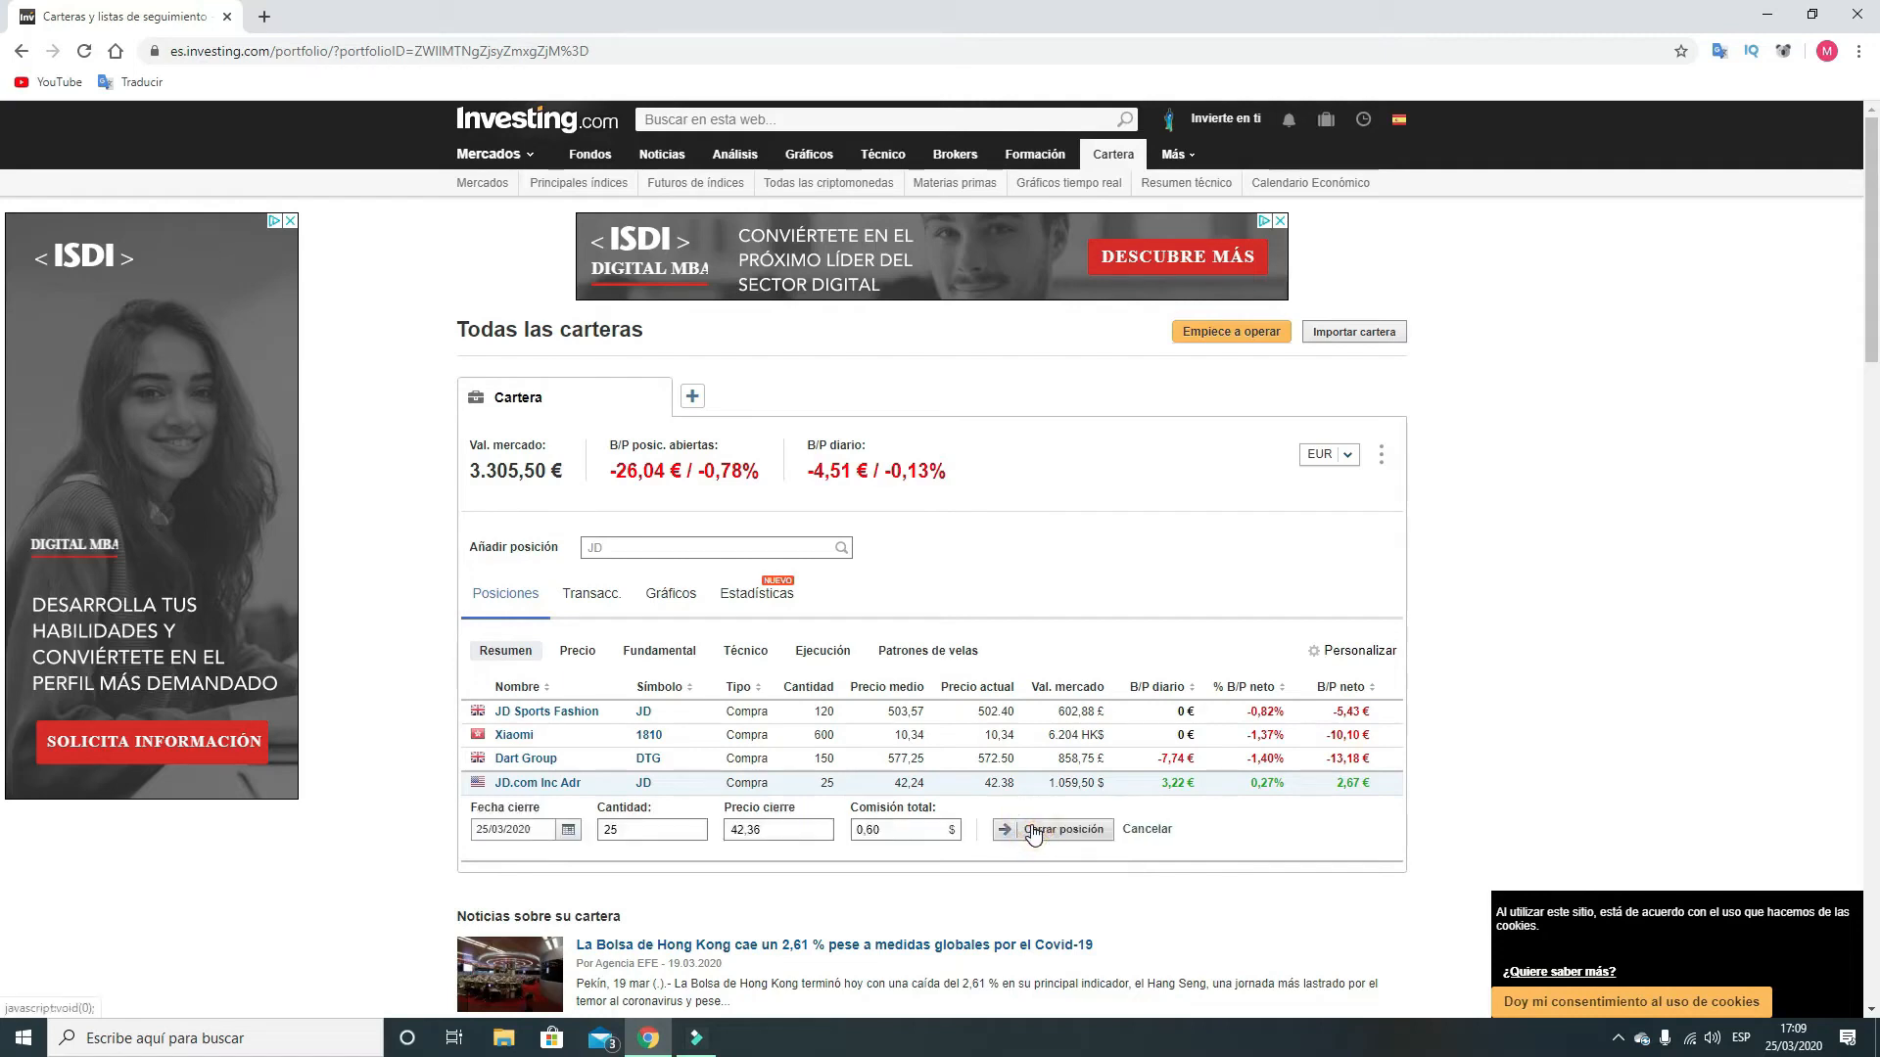
{"action": "double_click", "coordinate": [602, 831]}
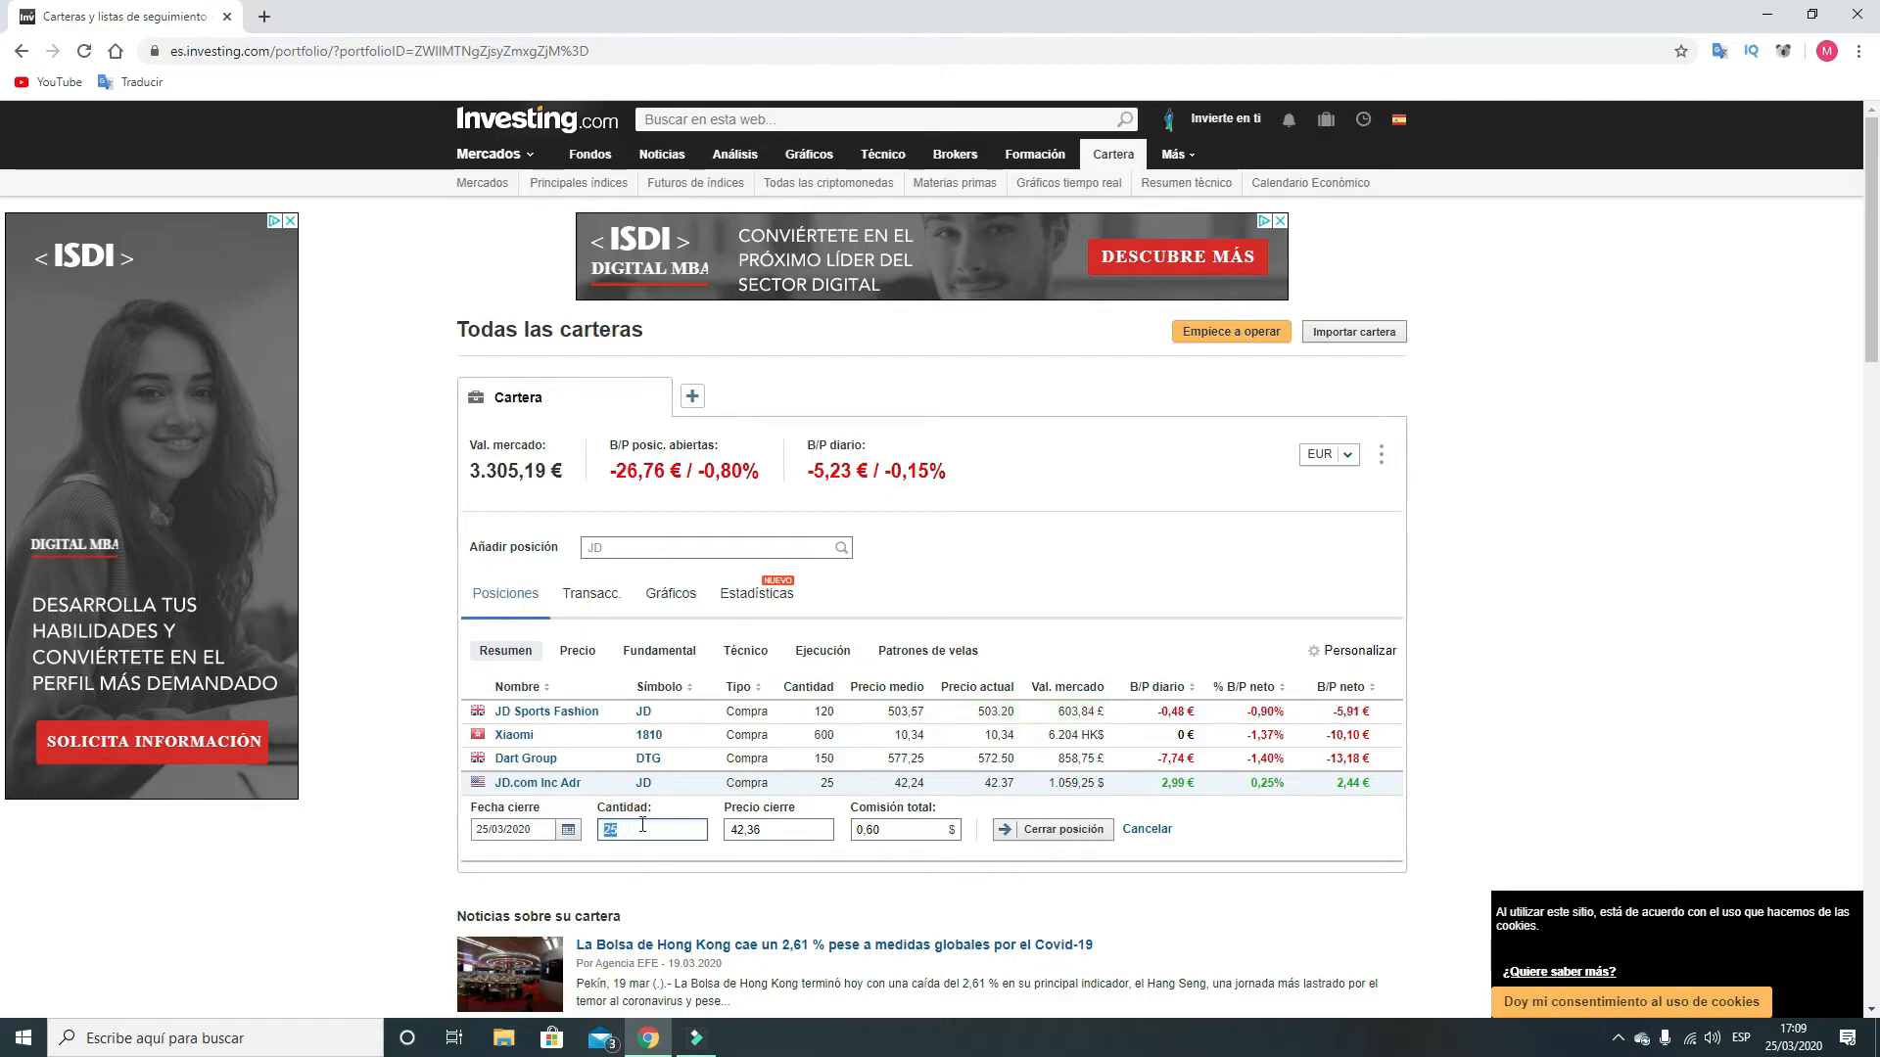
{"action": "type", "text": "10"}
{"action": "double_click", "coordinate": [769, 830]}
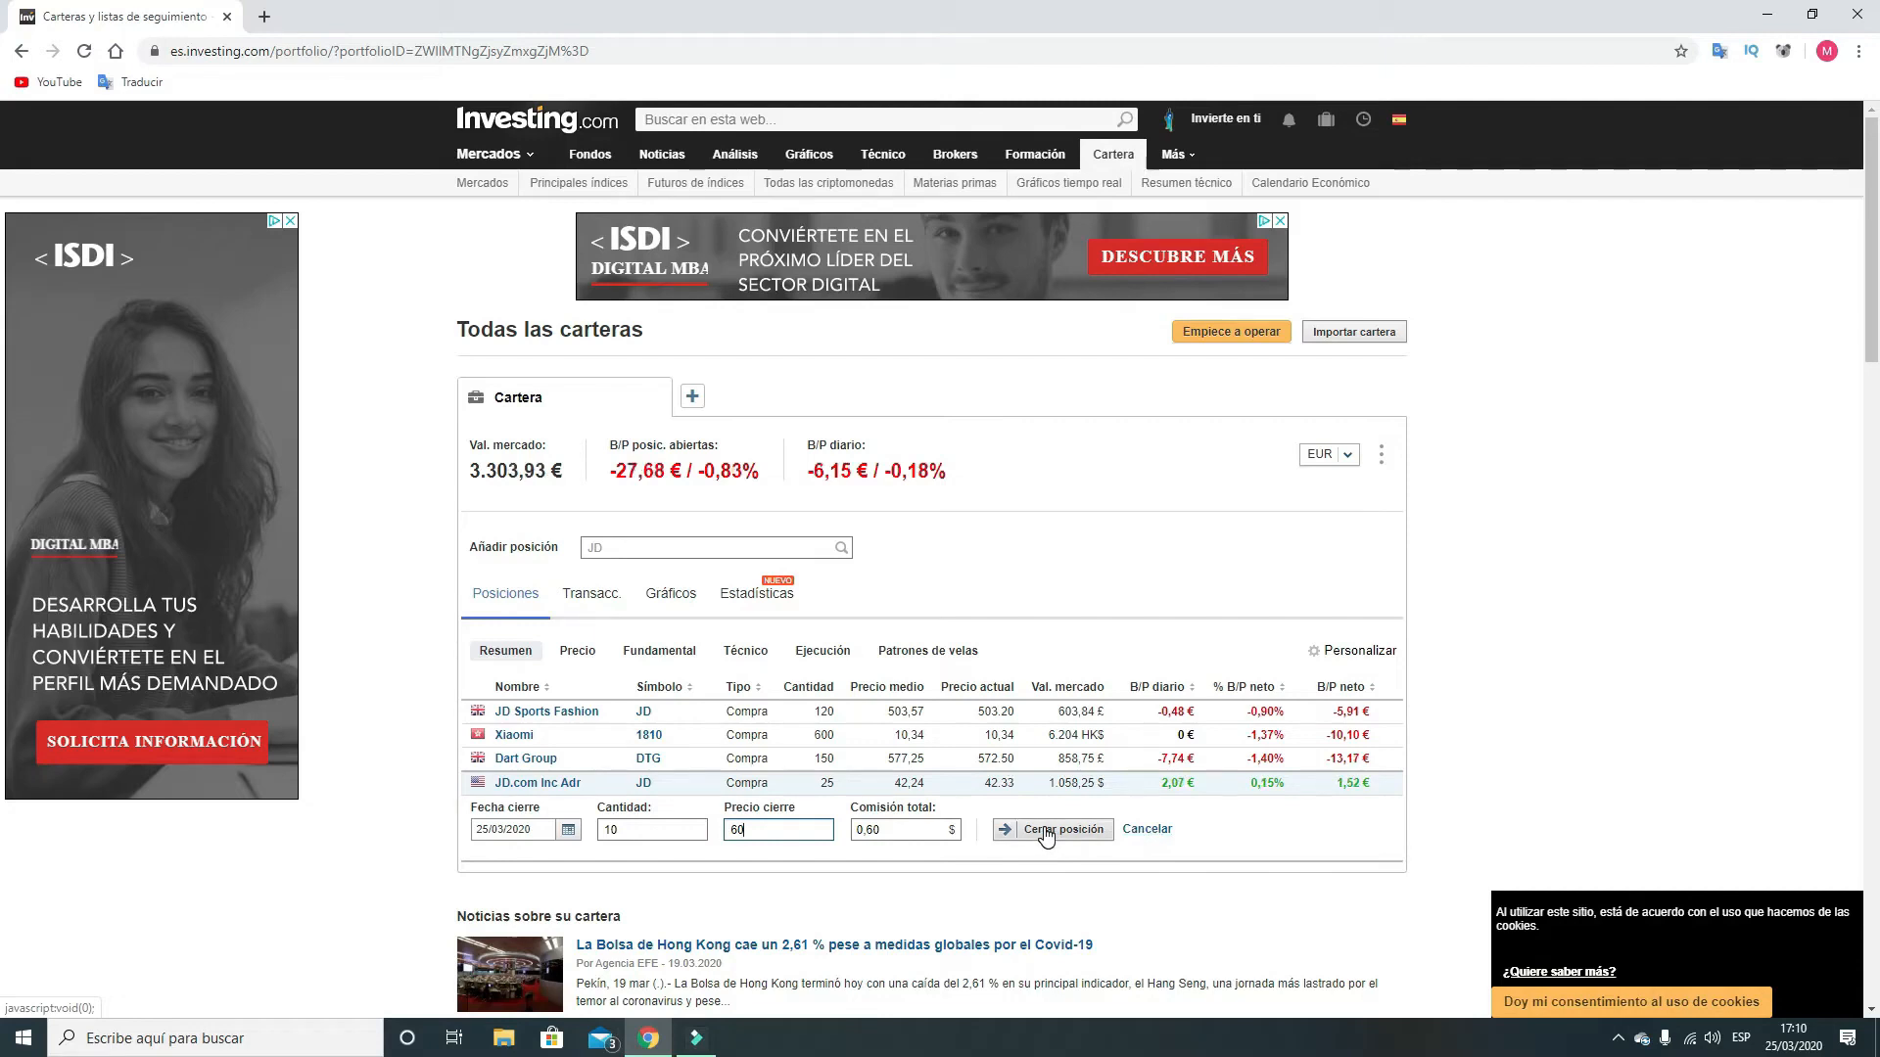
{"action": "left_click", "coordinate": [1143, 830]}
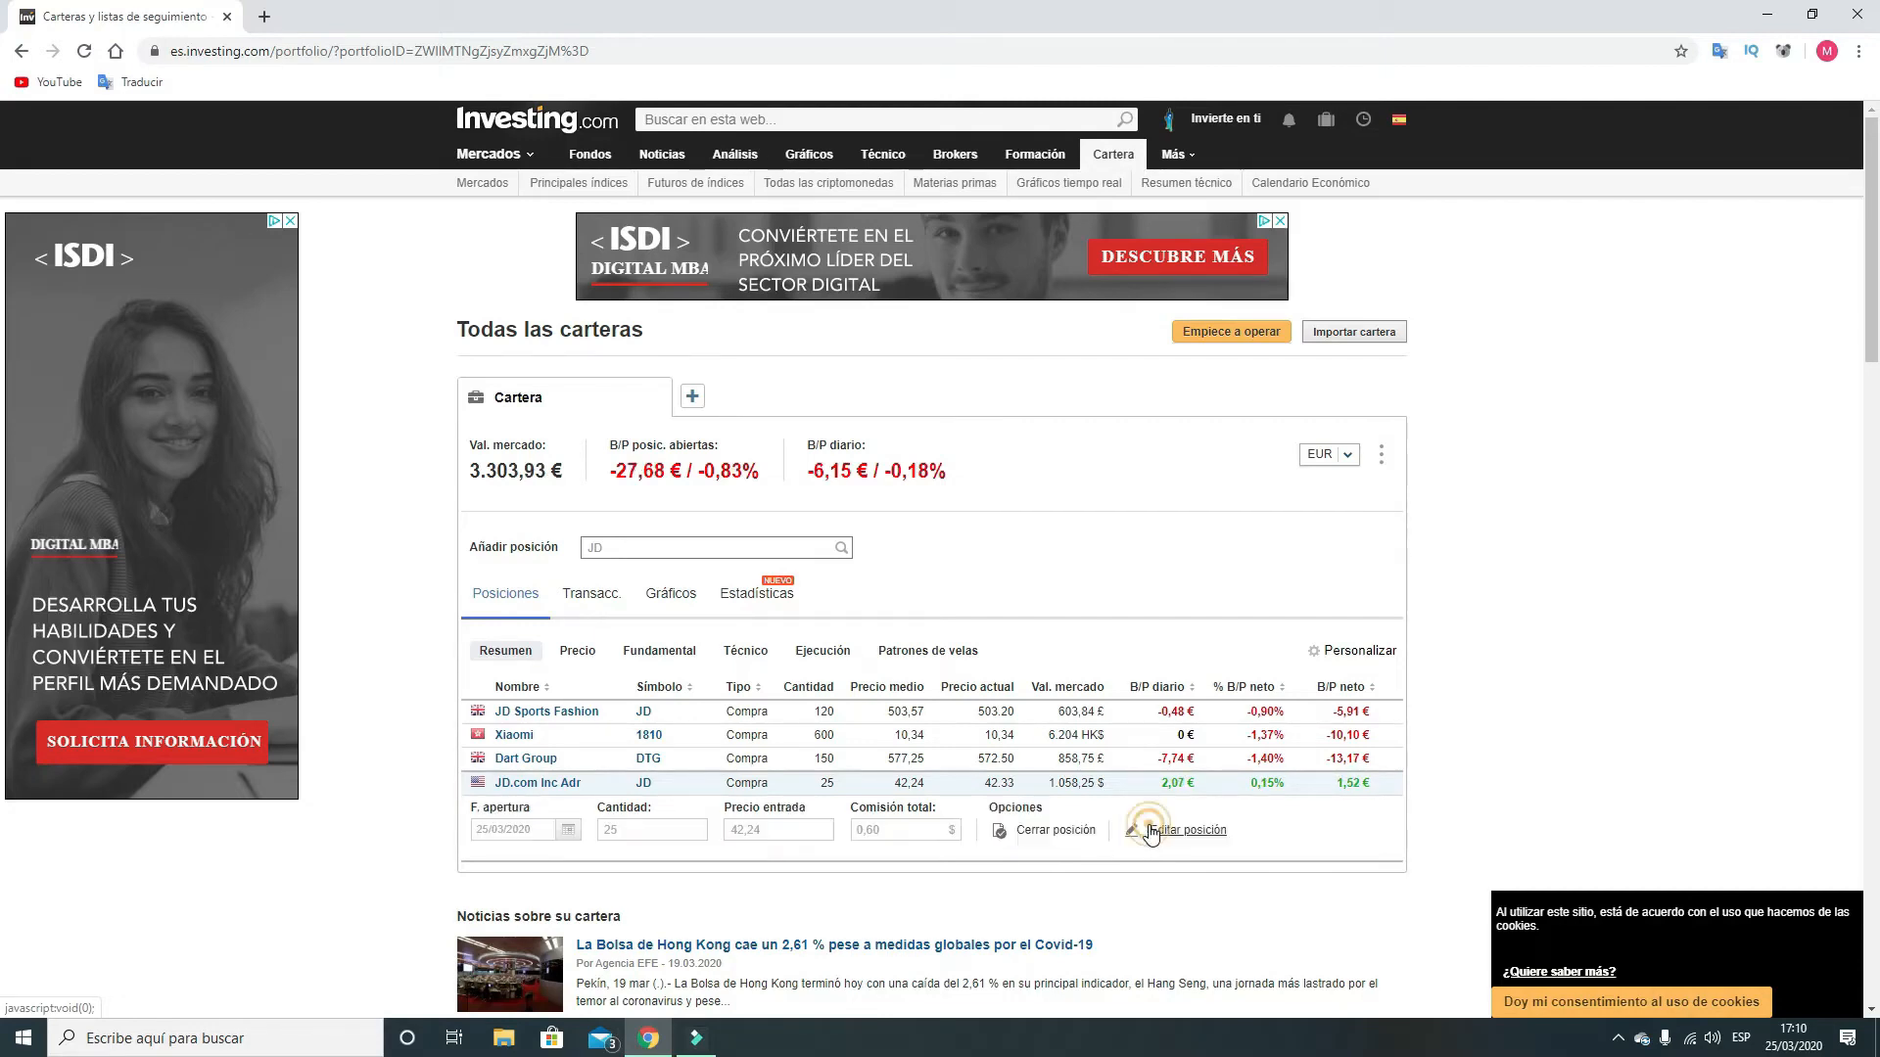
{"action": "left_click", "coordinate": [1107, 784]}
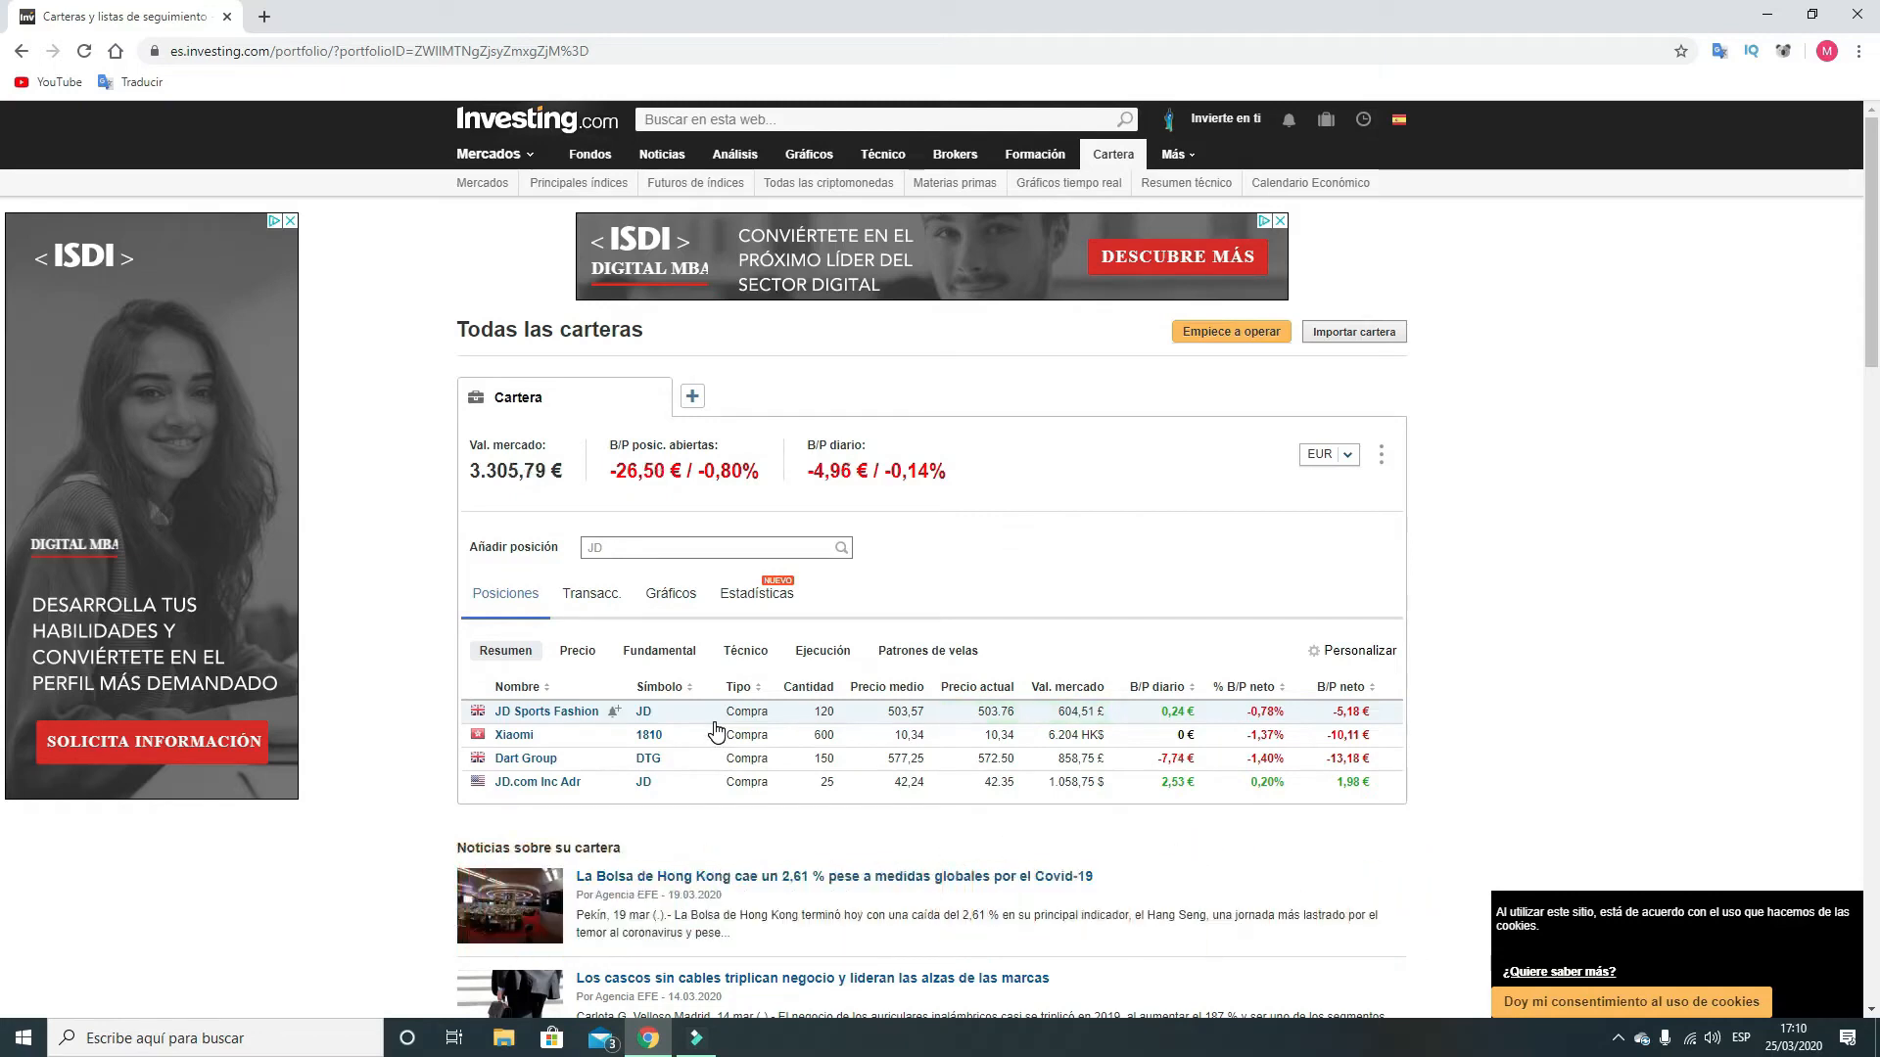
Step: Review the open positions in the portfolio's transactions view and return to the positions summary
{"action": "left_click", "coordinate": [585, 594]}
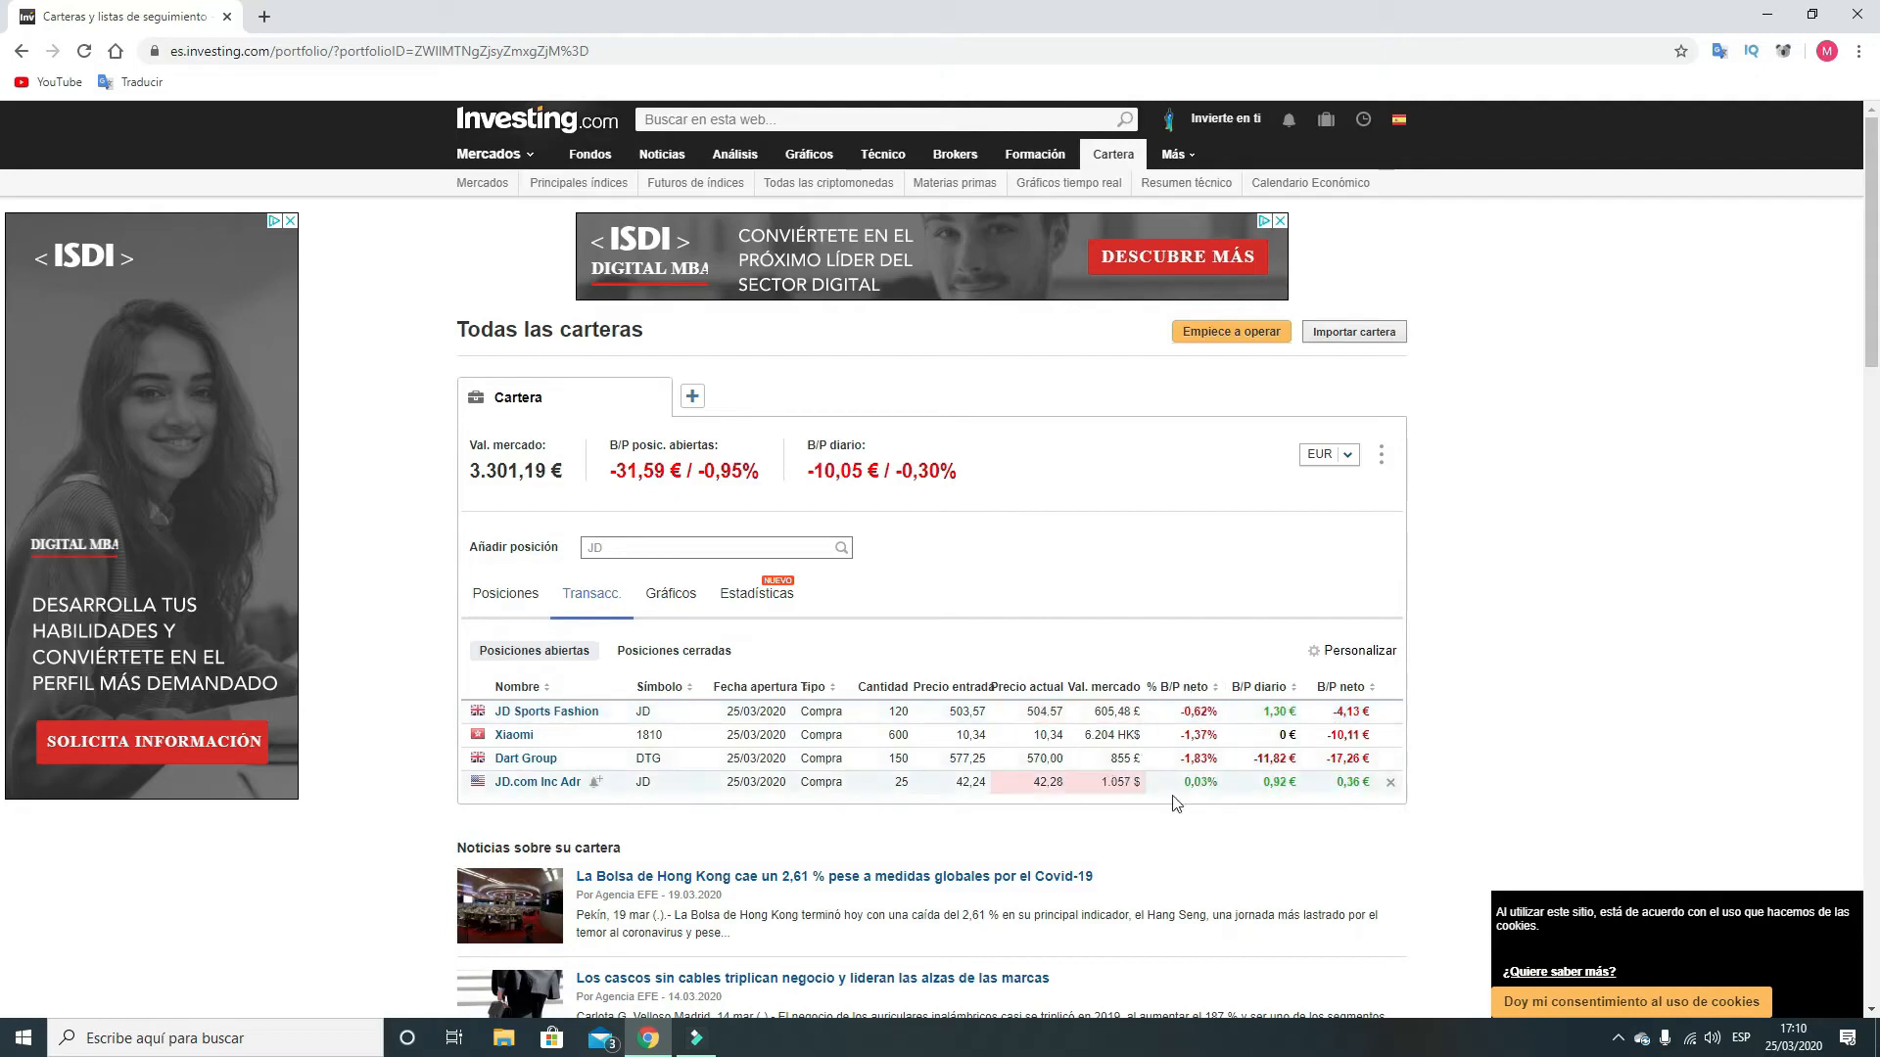
{"action": "left_click", "coordinate": [503, 599]}
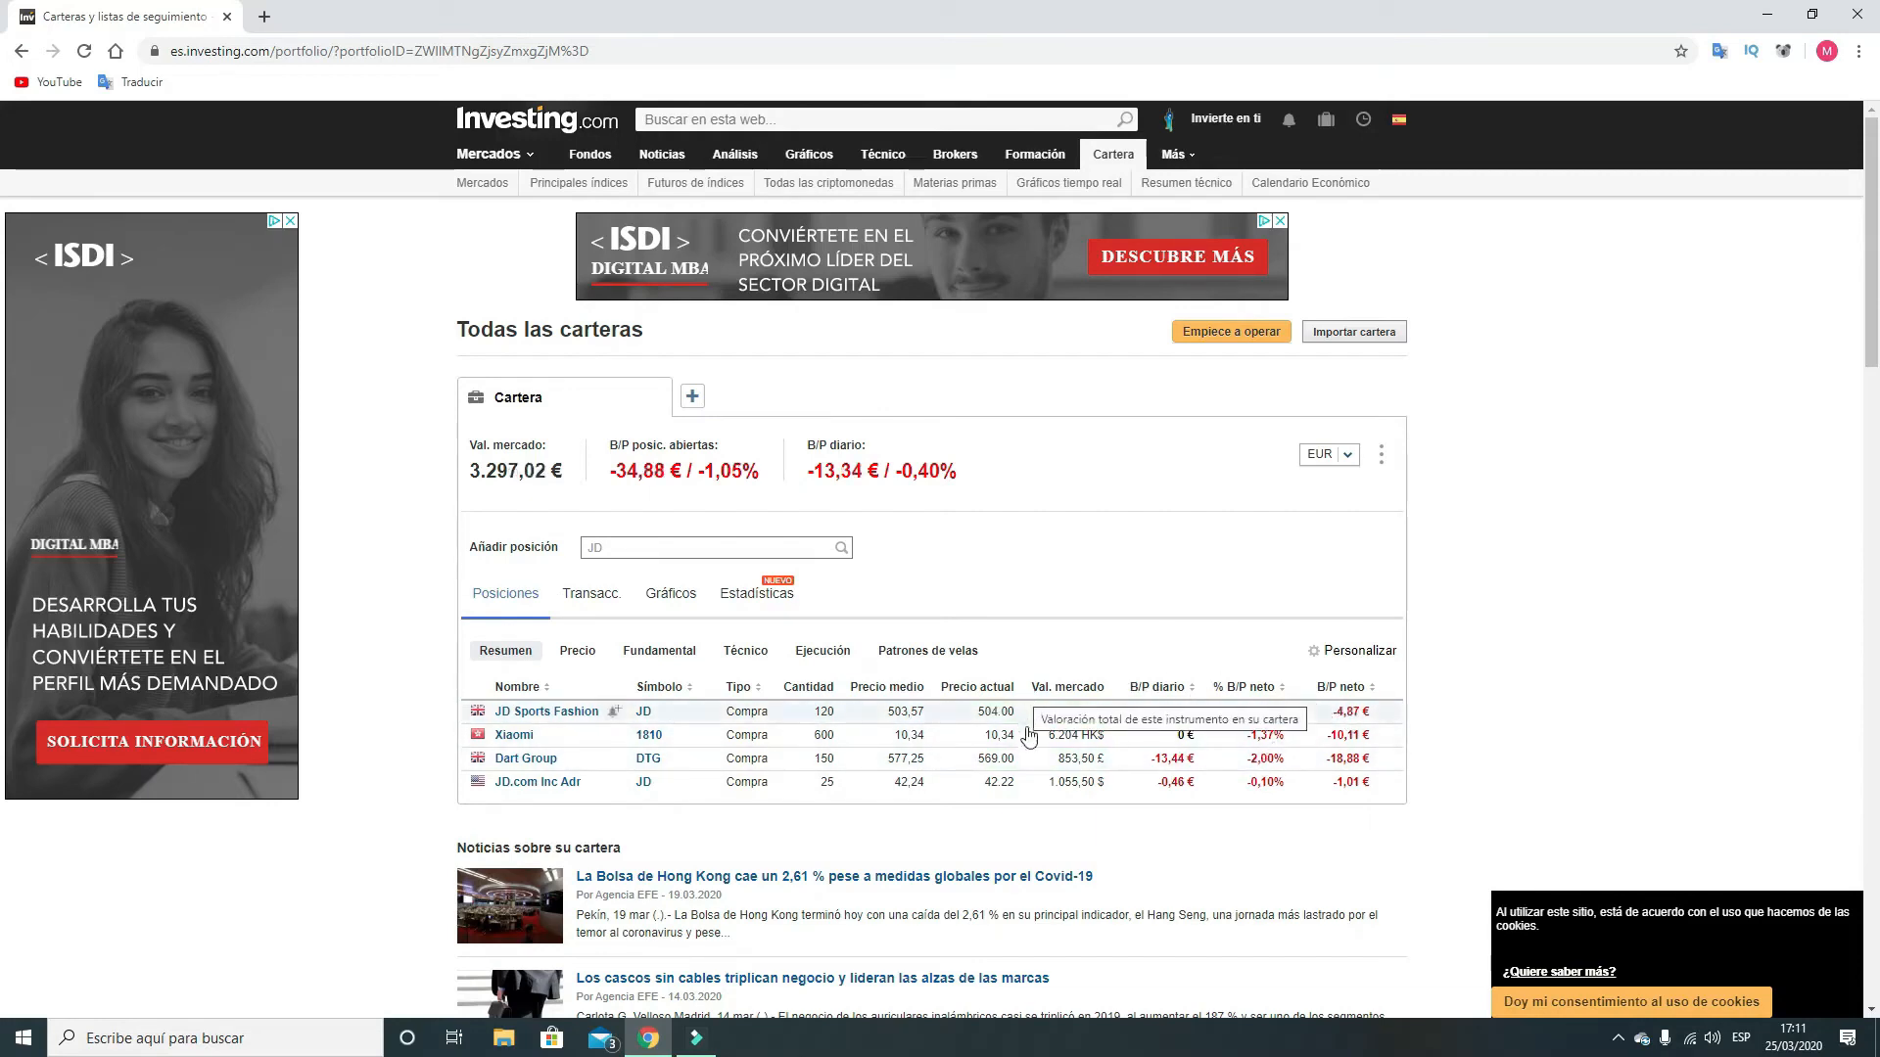
Step: Replace the Tipo column with Peso relativo in the positions table and sort the positions by relative weight, largest first
{"action": "left_click", "coordinate": [1364, 652]}
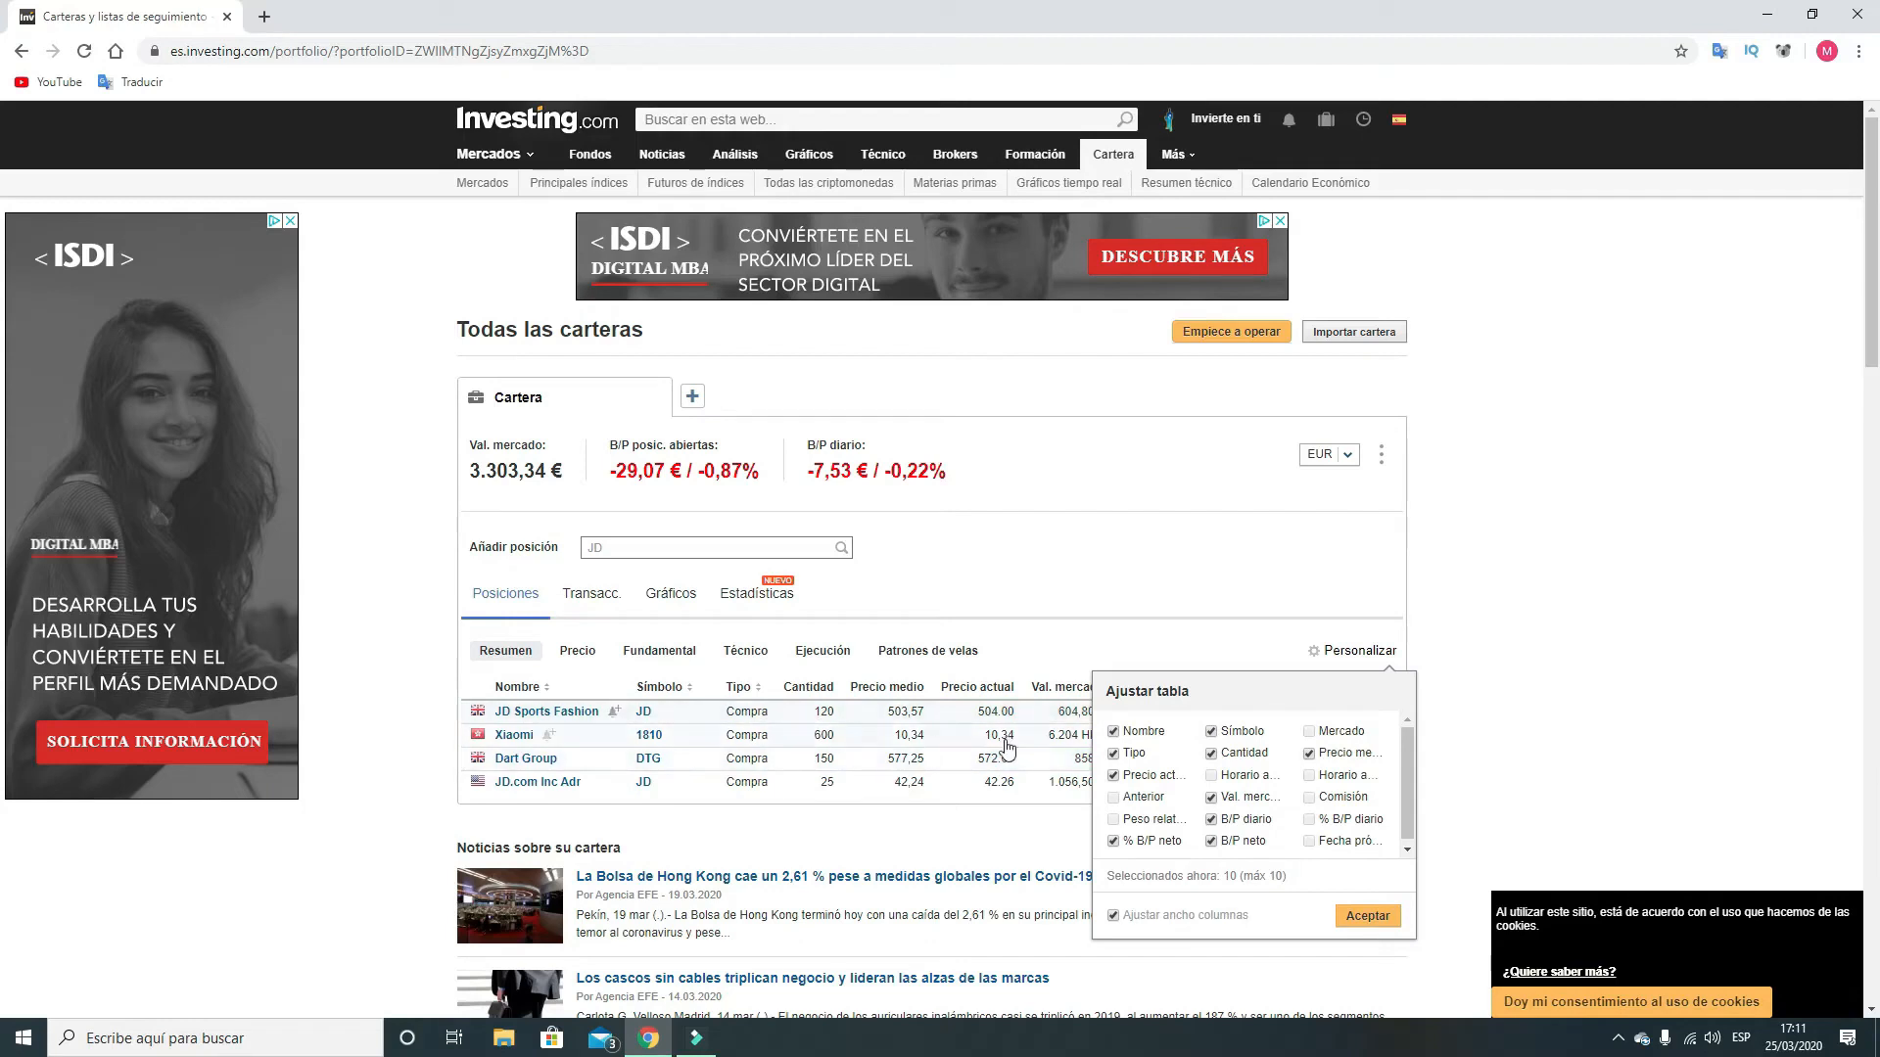
{"action": "left_click", "coordinate": [1115, 755]}
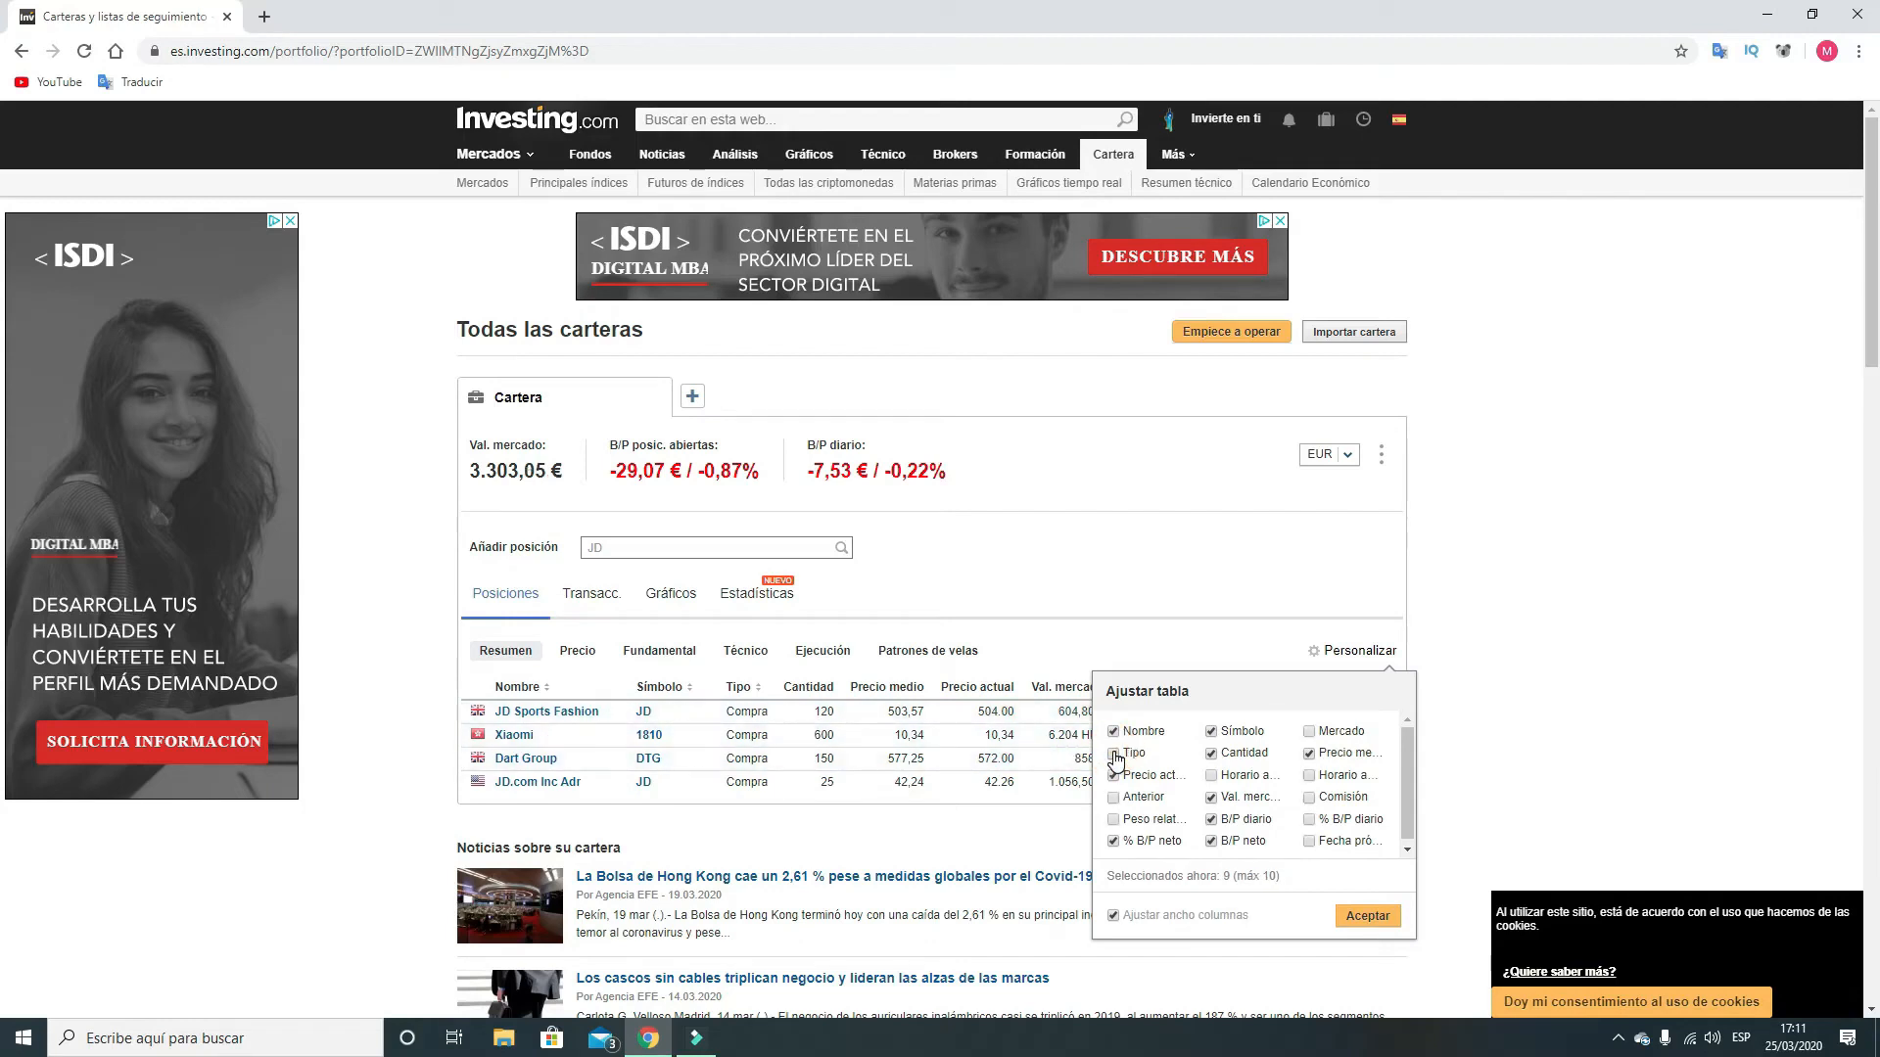
{"action": "left_click", "coordinate": [1115, 821]}
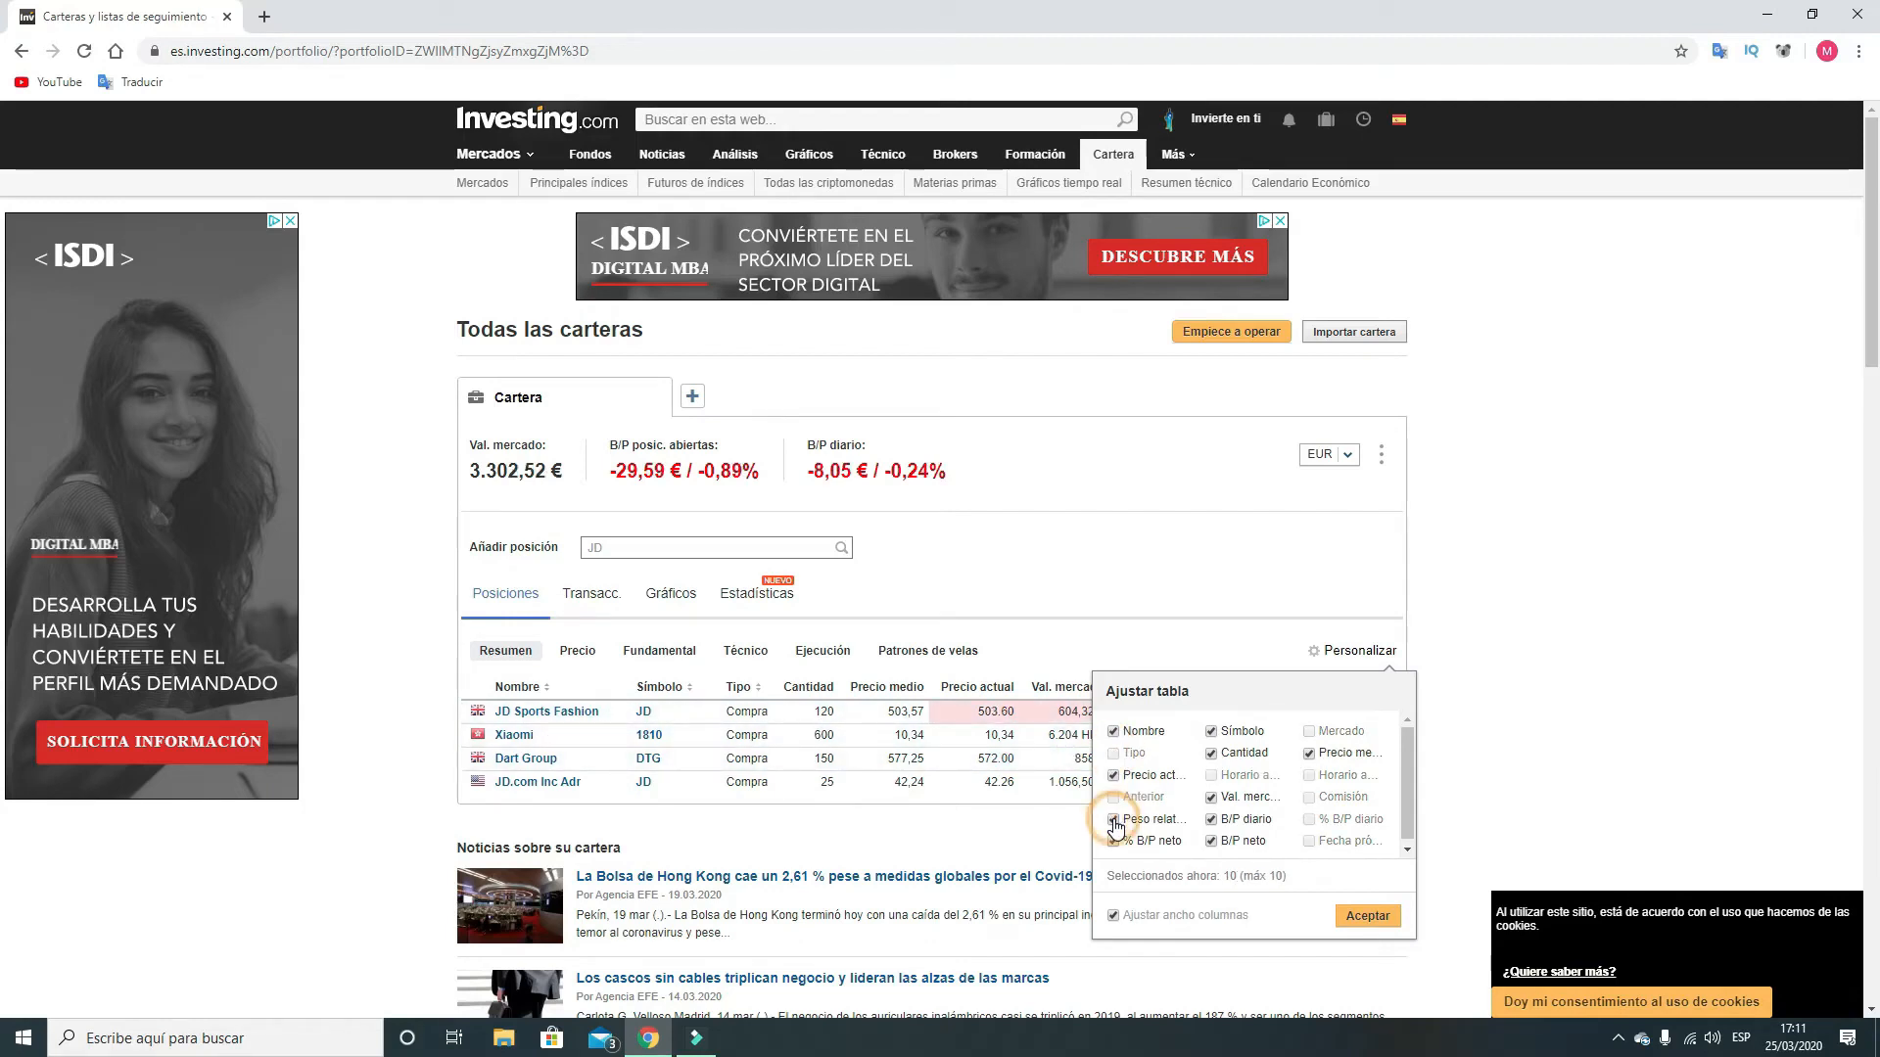
{"action": "left_click", "coordinate": [1374, 917]}
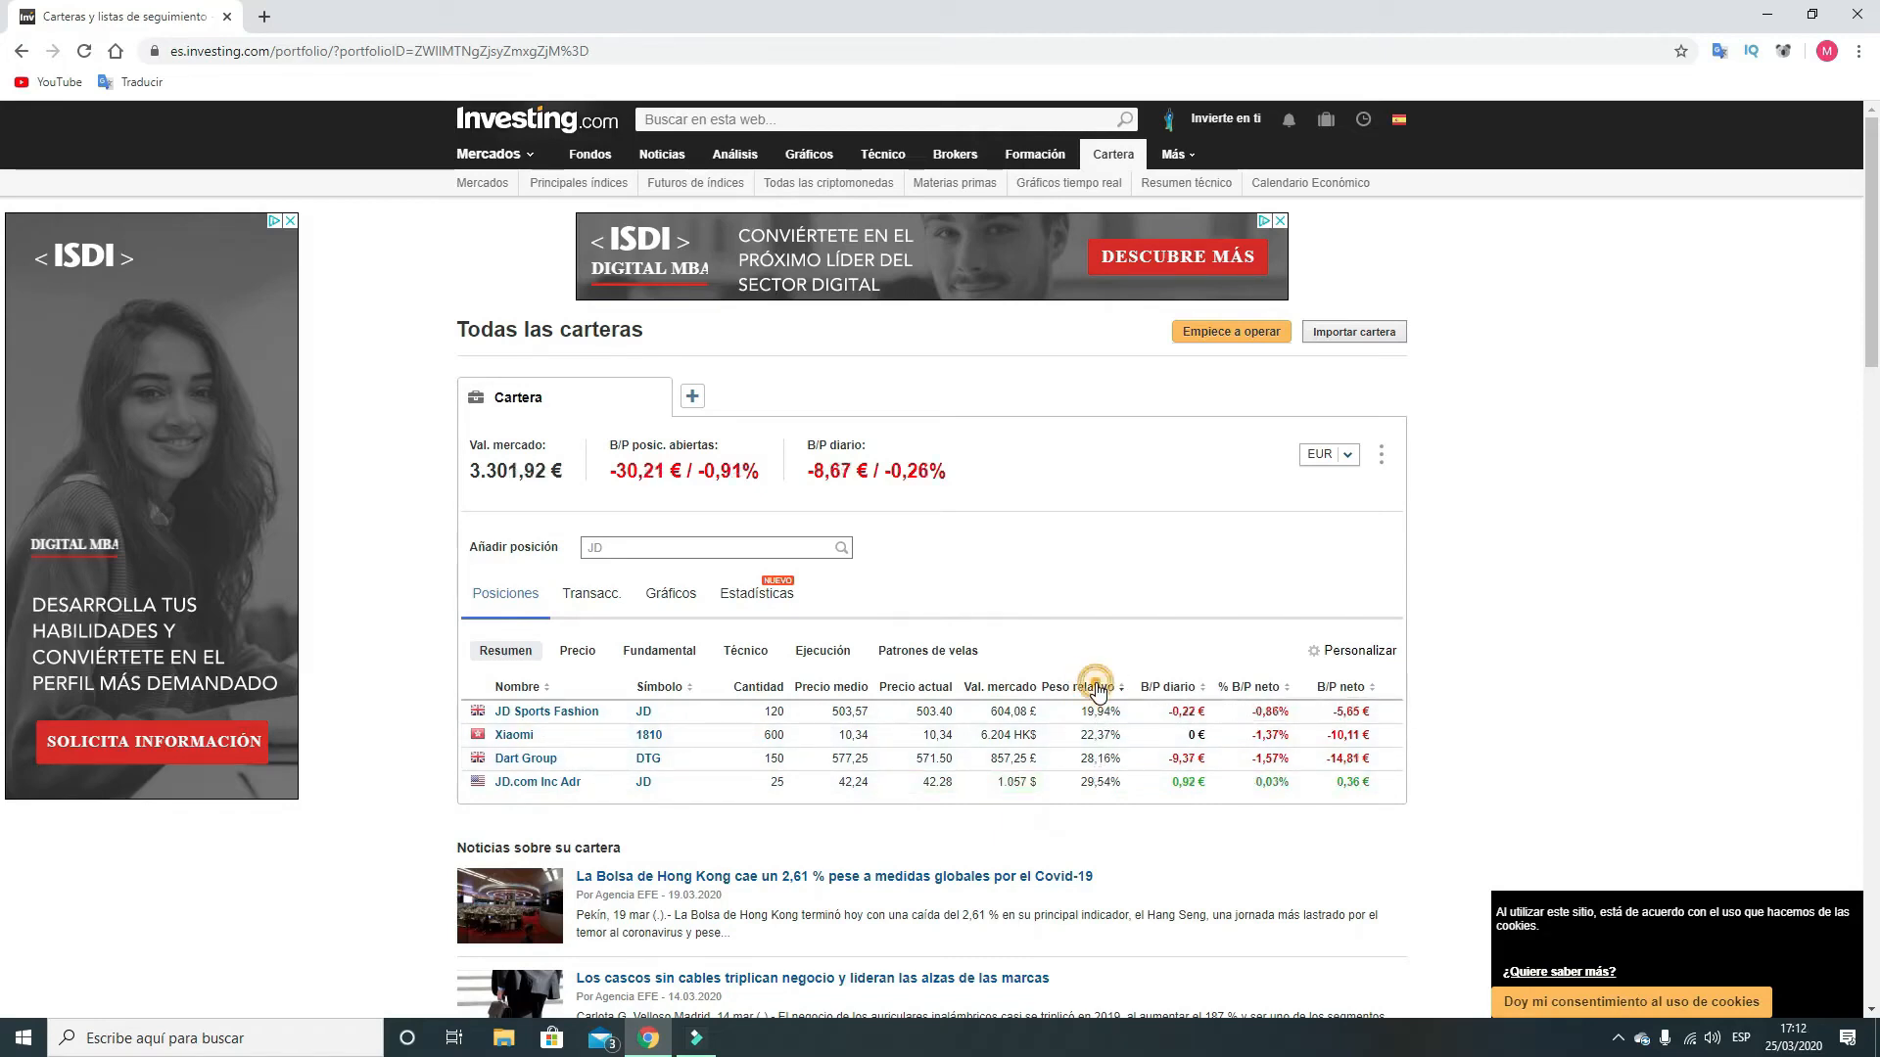
{"action": "left_click", "coordinate": [1098, 689]}
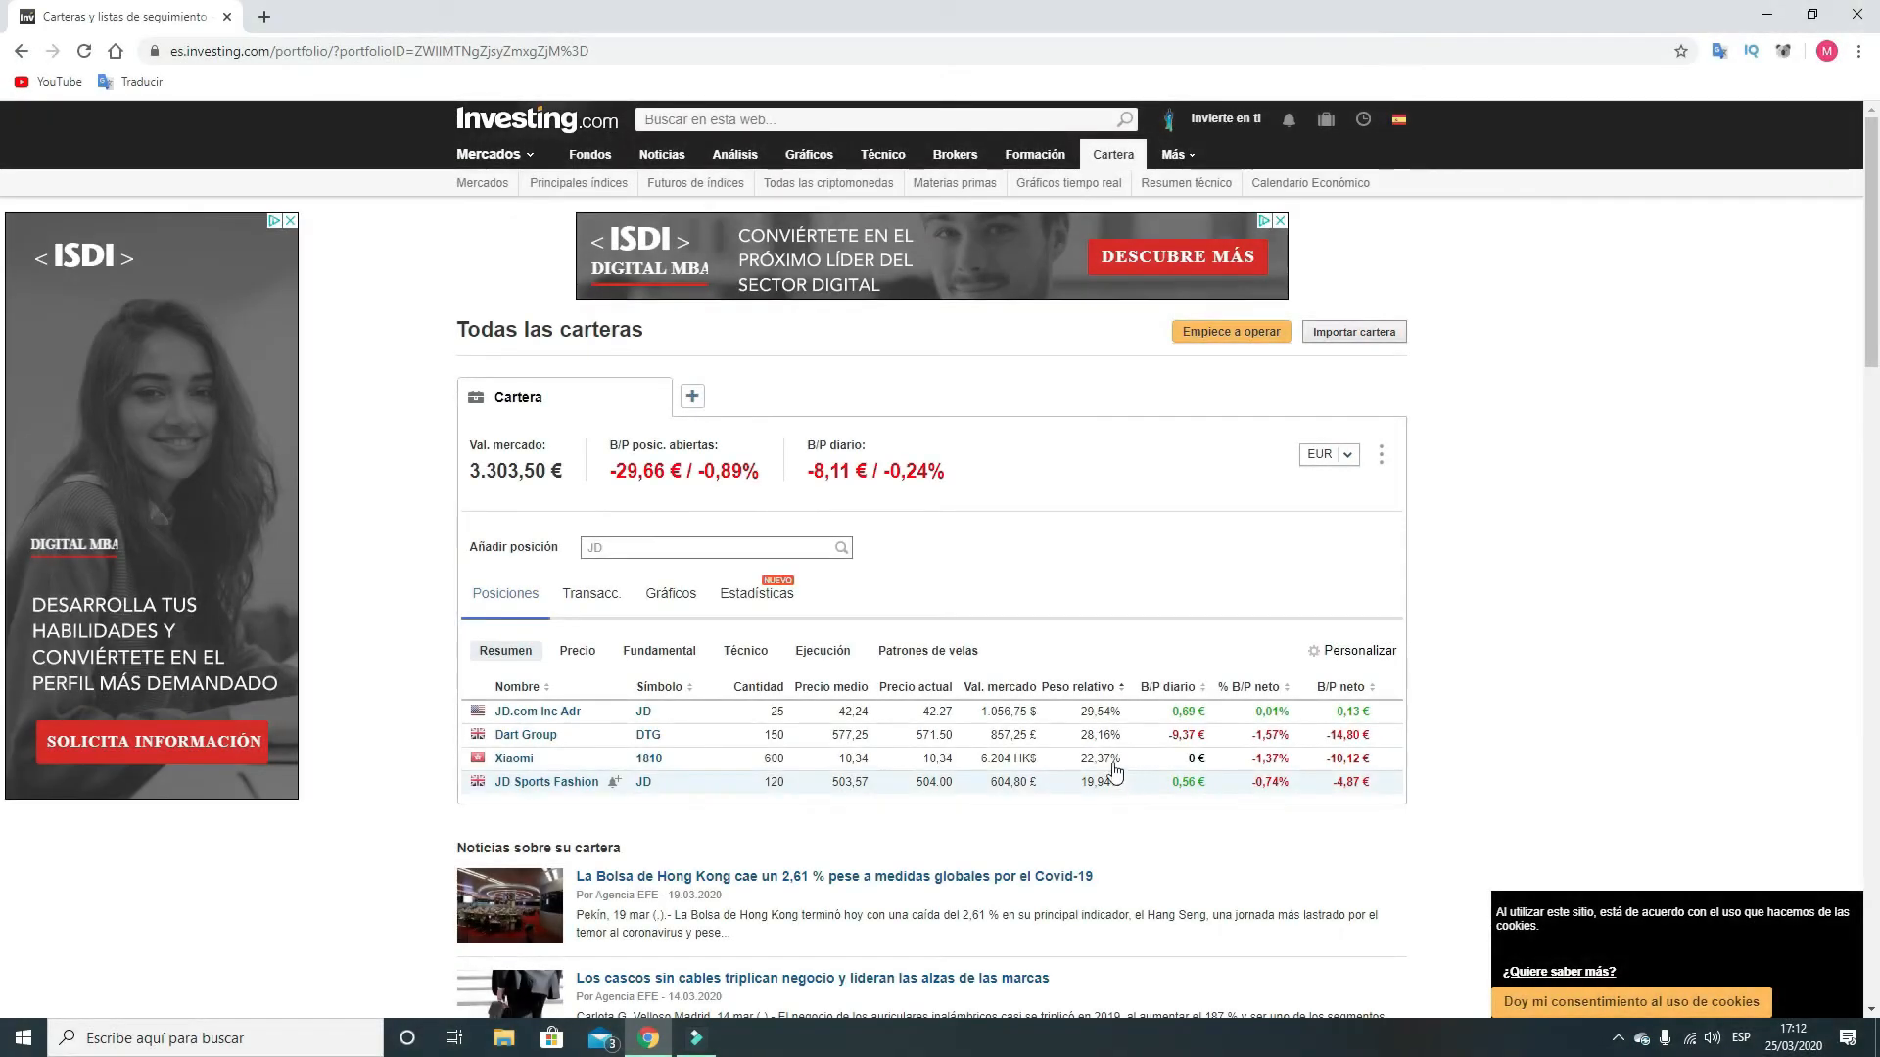
Step: Examine the portfolio statistics: the profit and loss, market value and asset distribution charts, and the monthly B/P shown in percent
{"action": "left_click", "coordinate": [771, 603]}
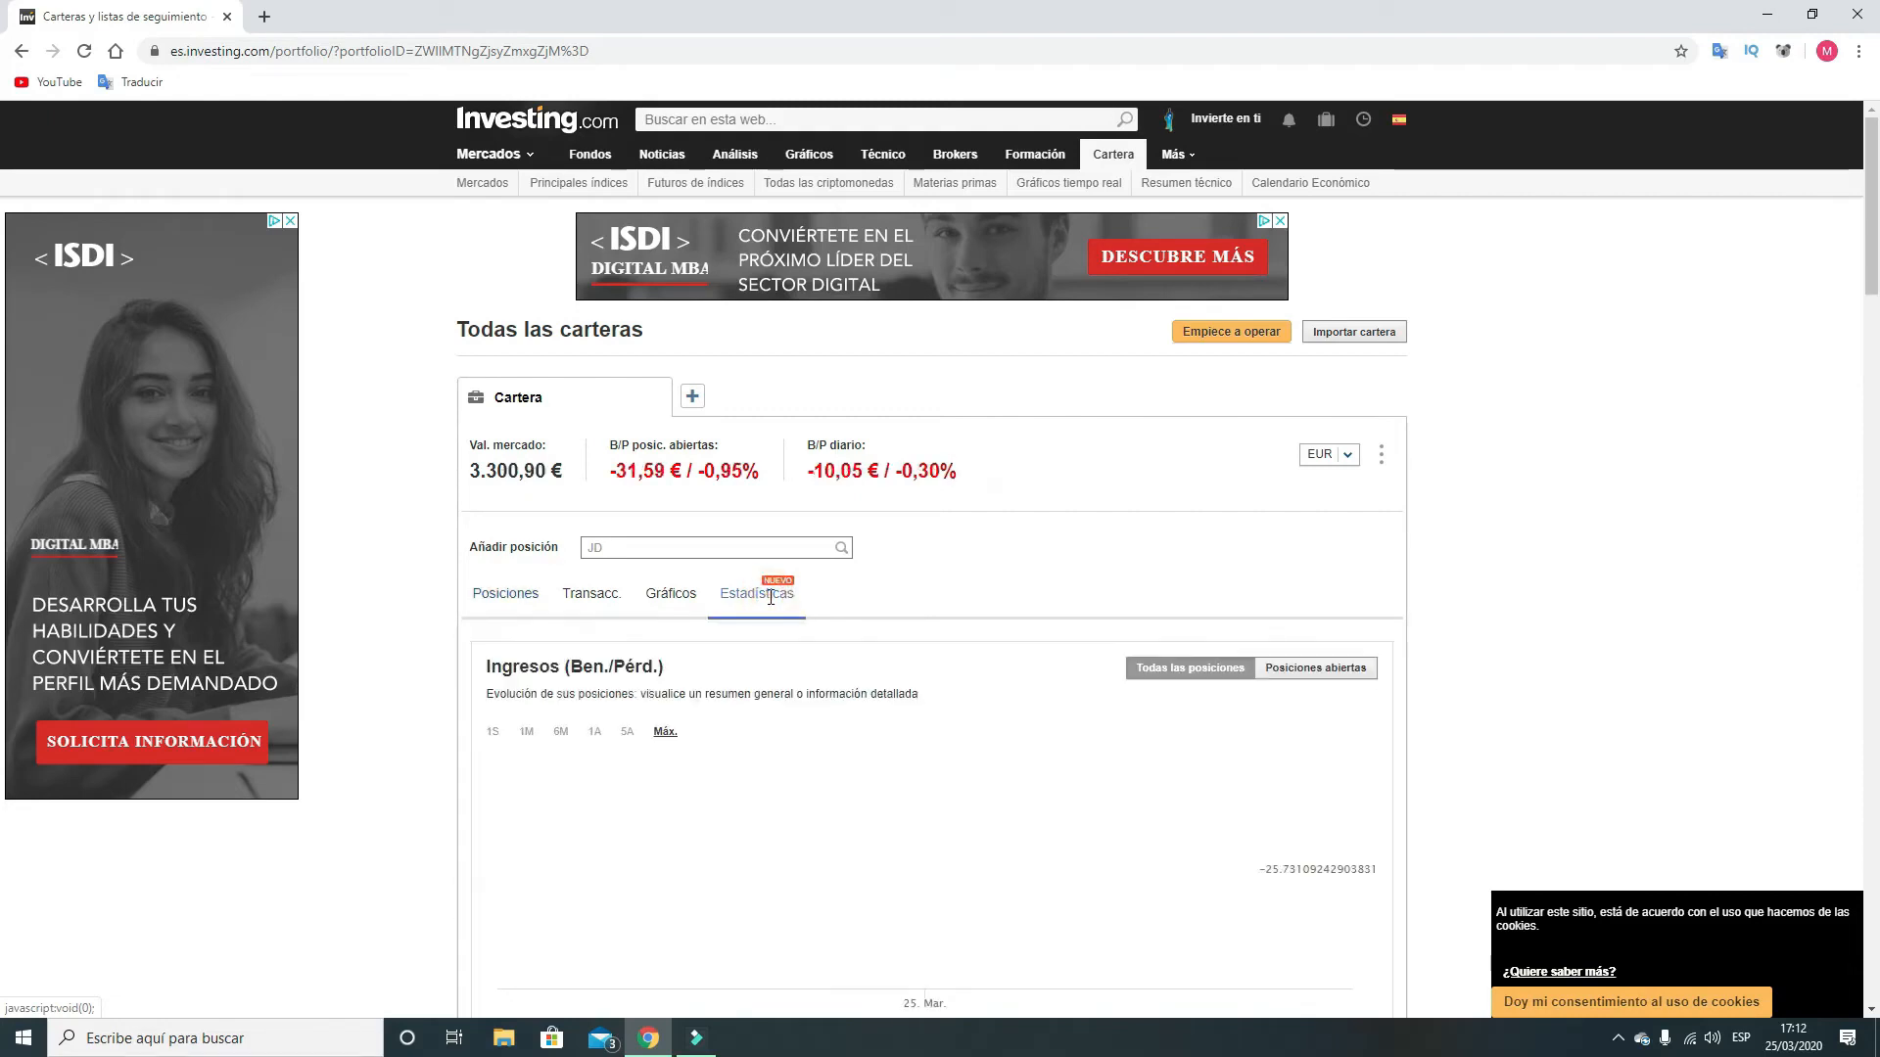
{"action": "scroll", "coordinate": [966, 649], "scroll_direction": "down", "scroll_amount": 2}
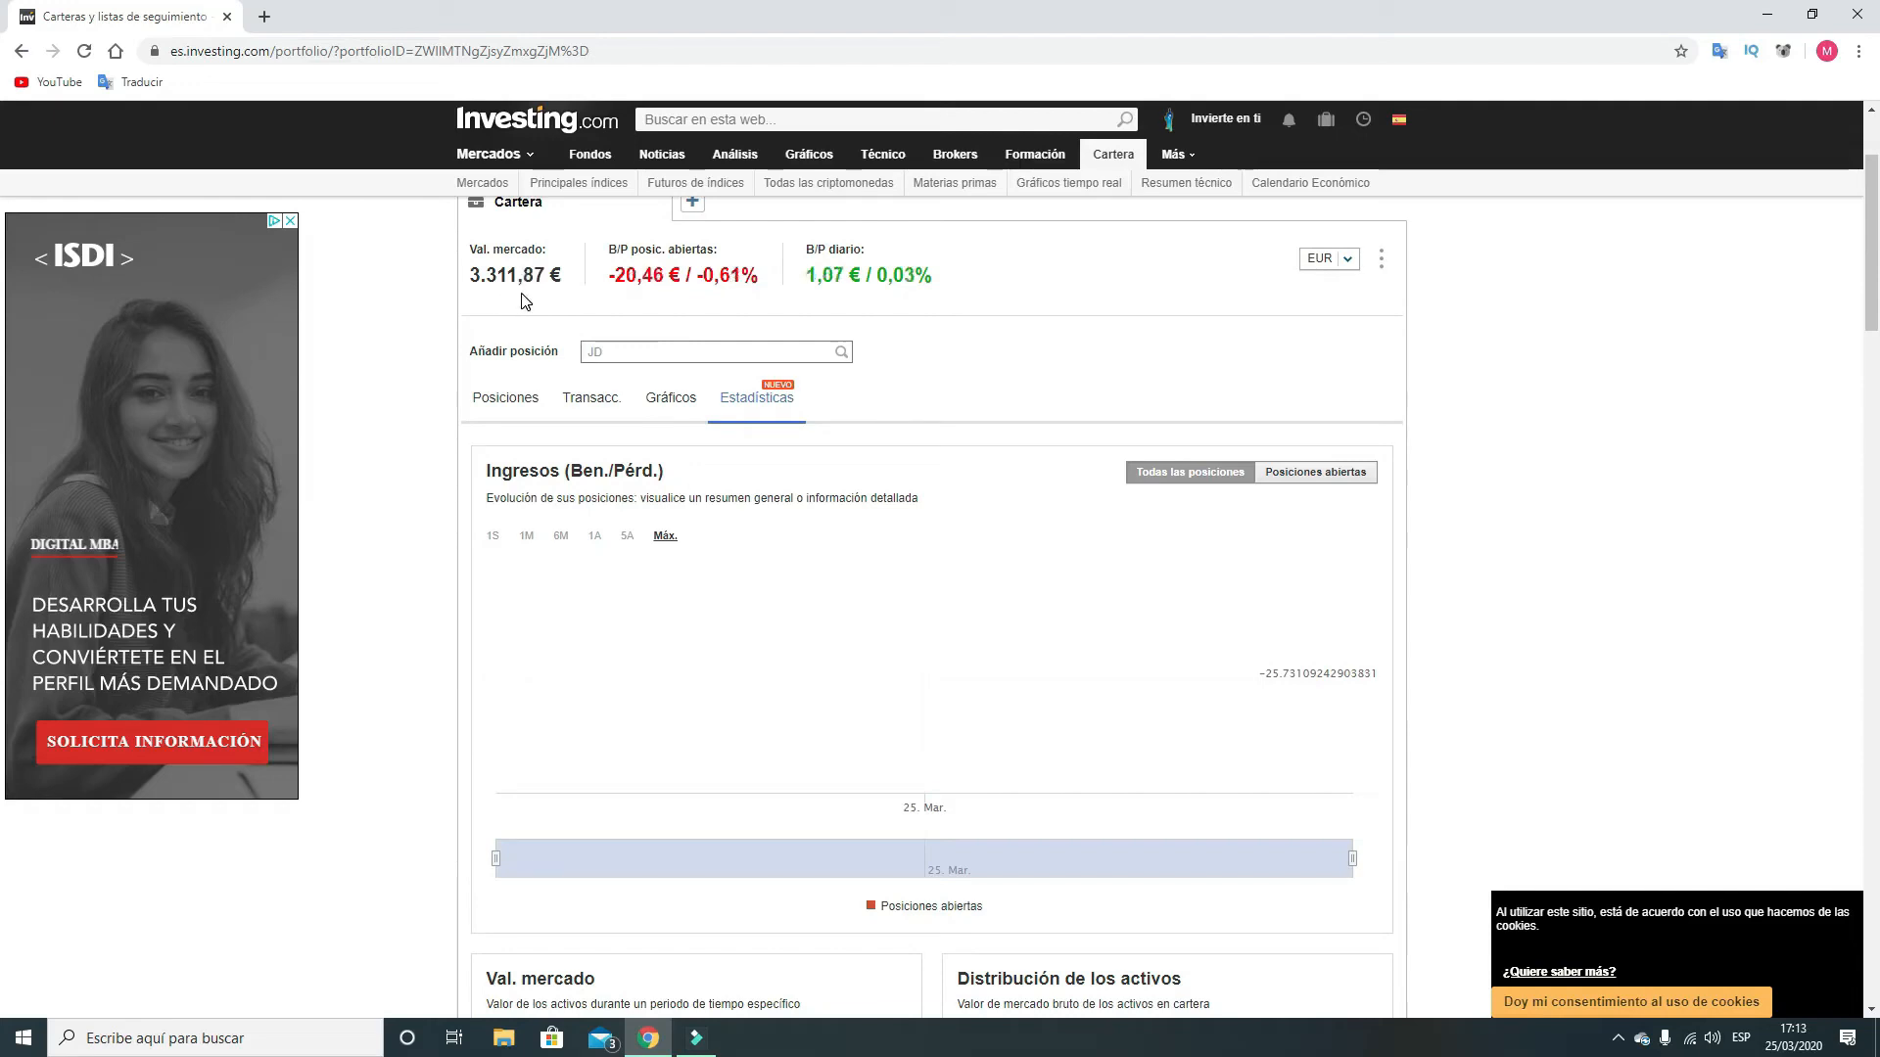
{"action": "mouse_move", "coordinate": [889, 693]}
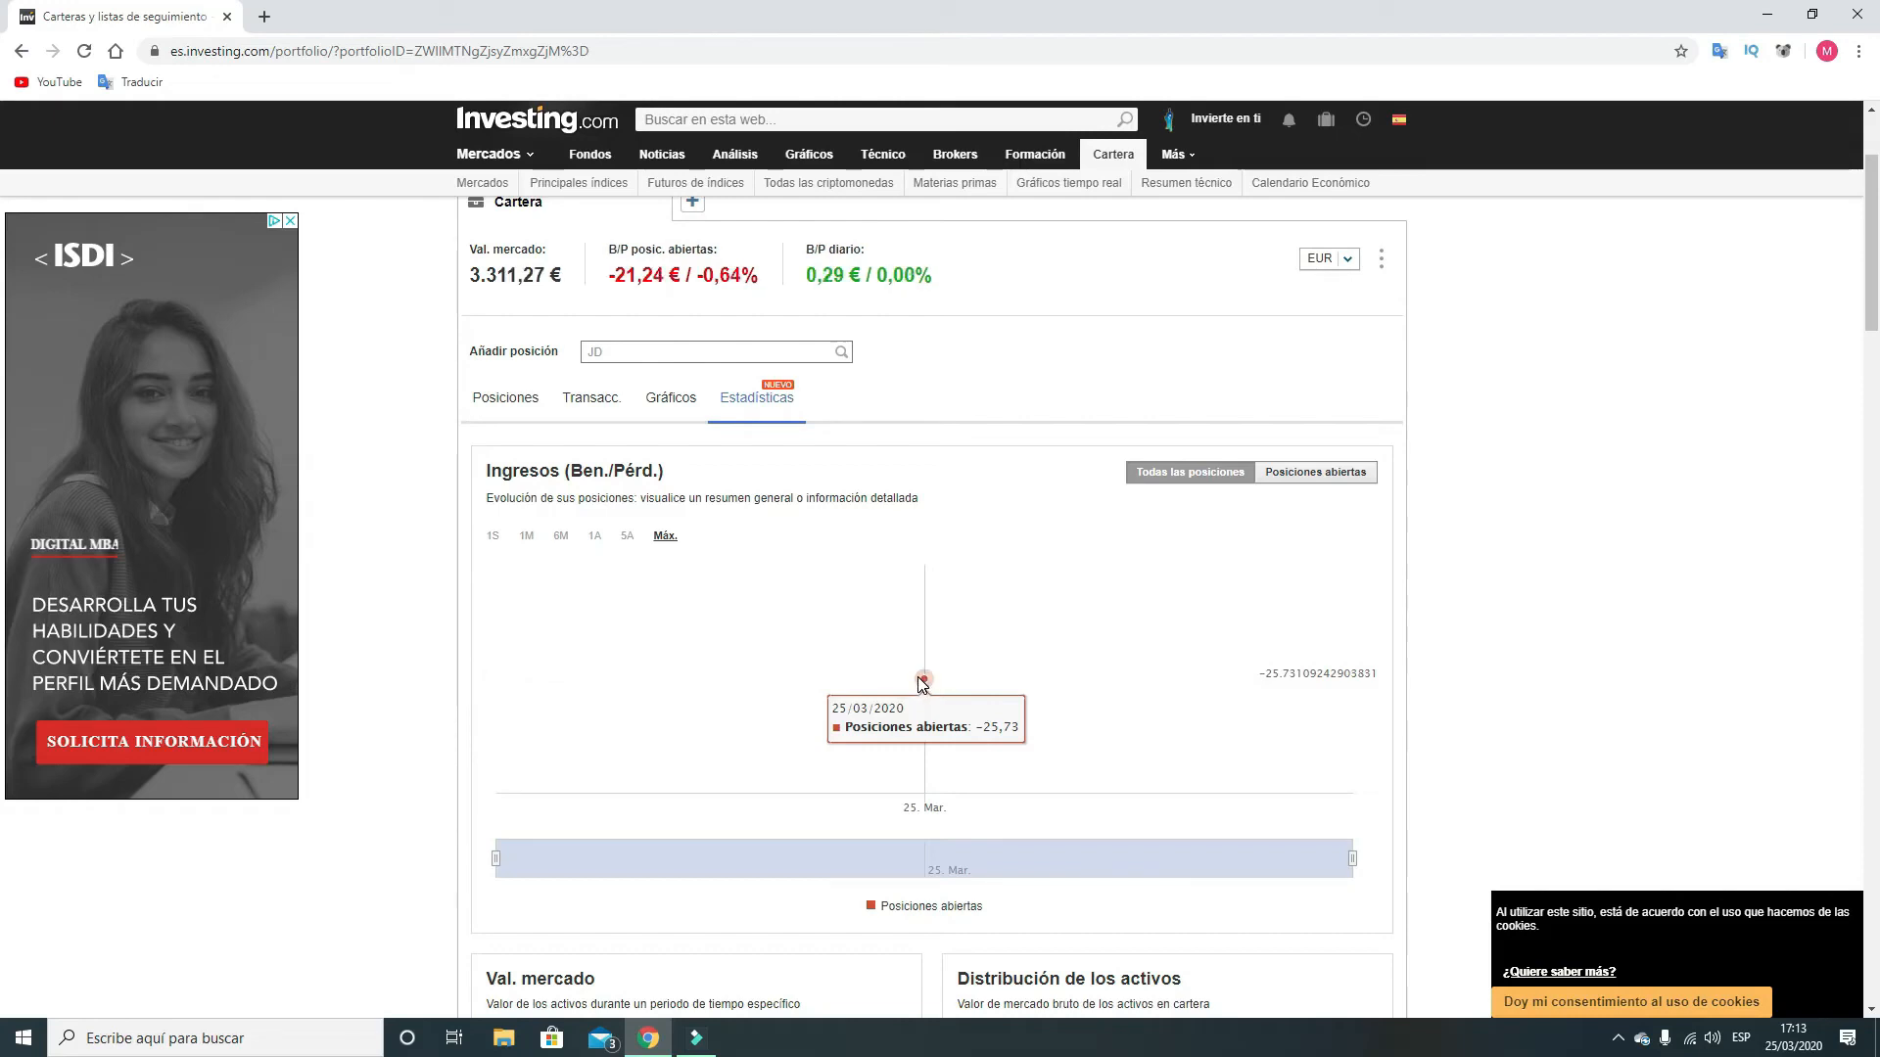
{"action": "scroll", "coordinate": [923, 682], "scroll_direction": "down", "scroll_amount": 5}
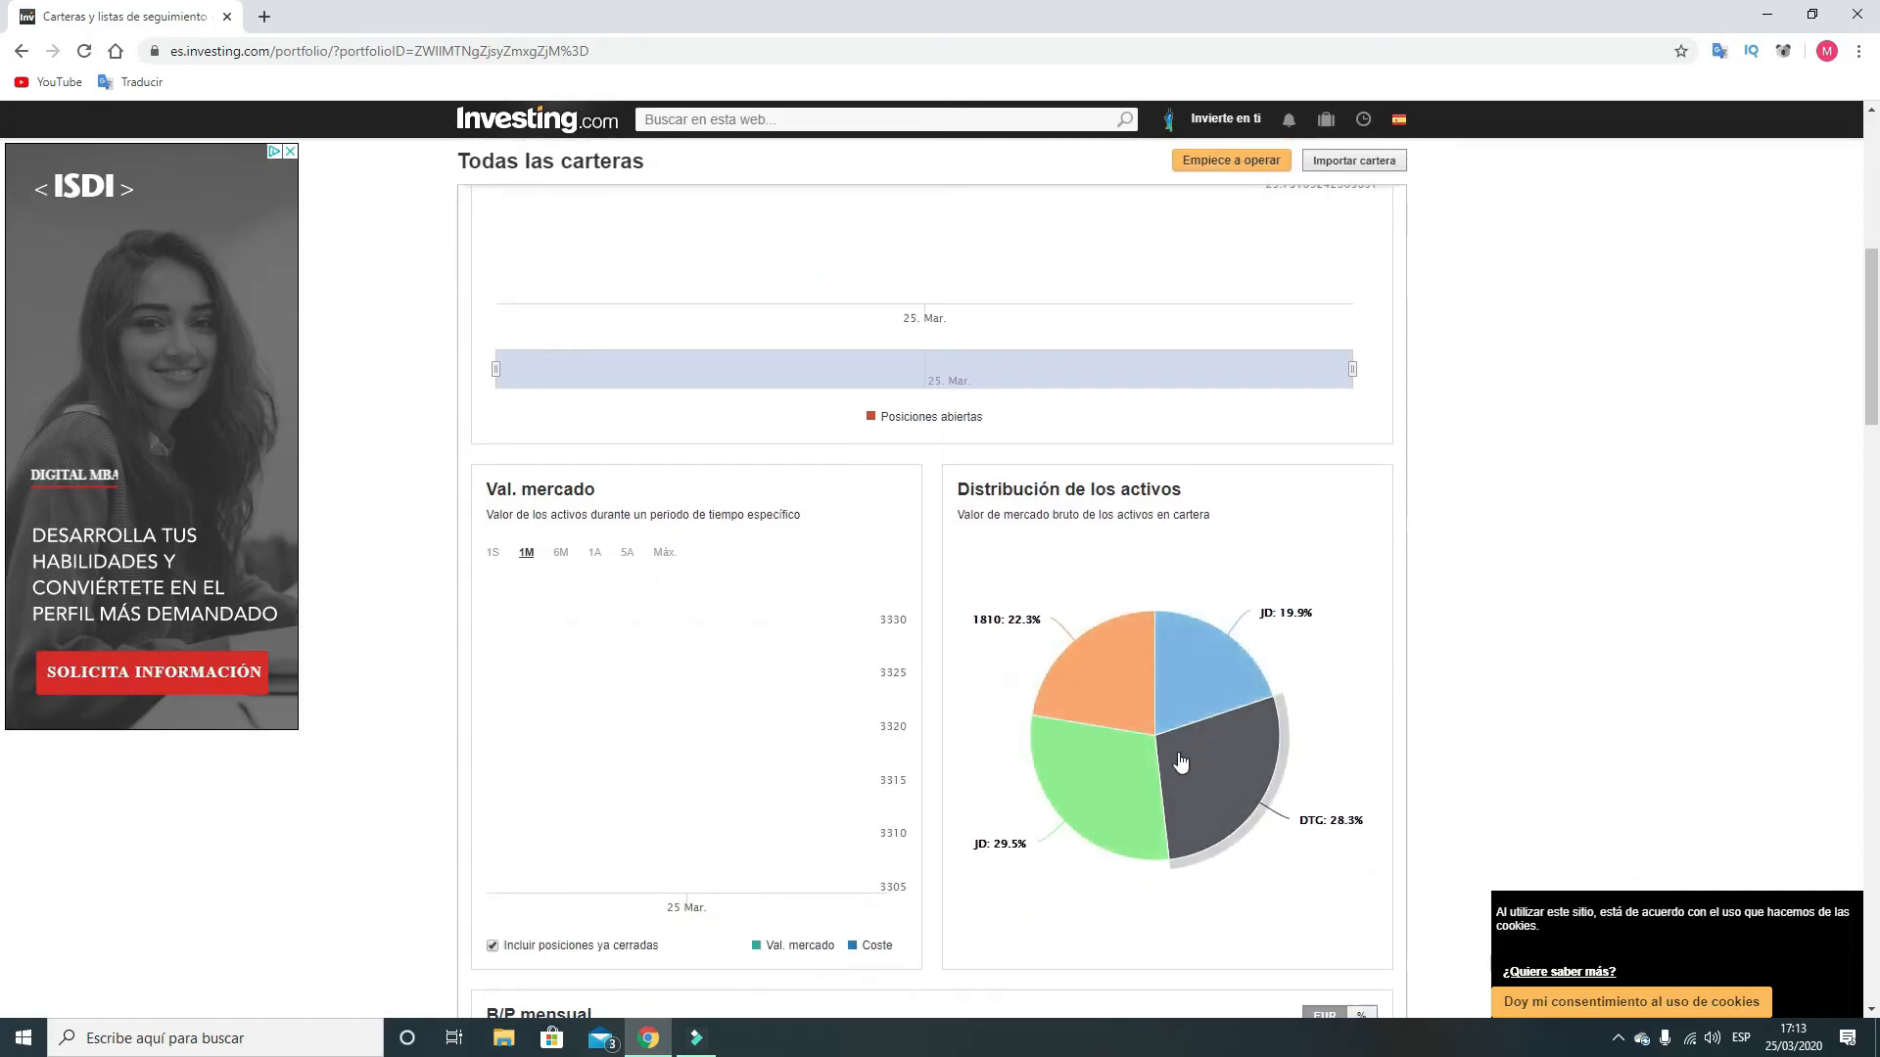
{"action": "scroll", "coordinate": [671, 621], "scroll_direction": "down", "scroll_amount": 1}
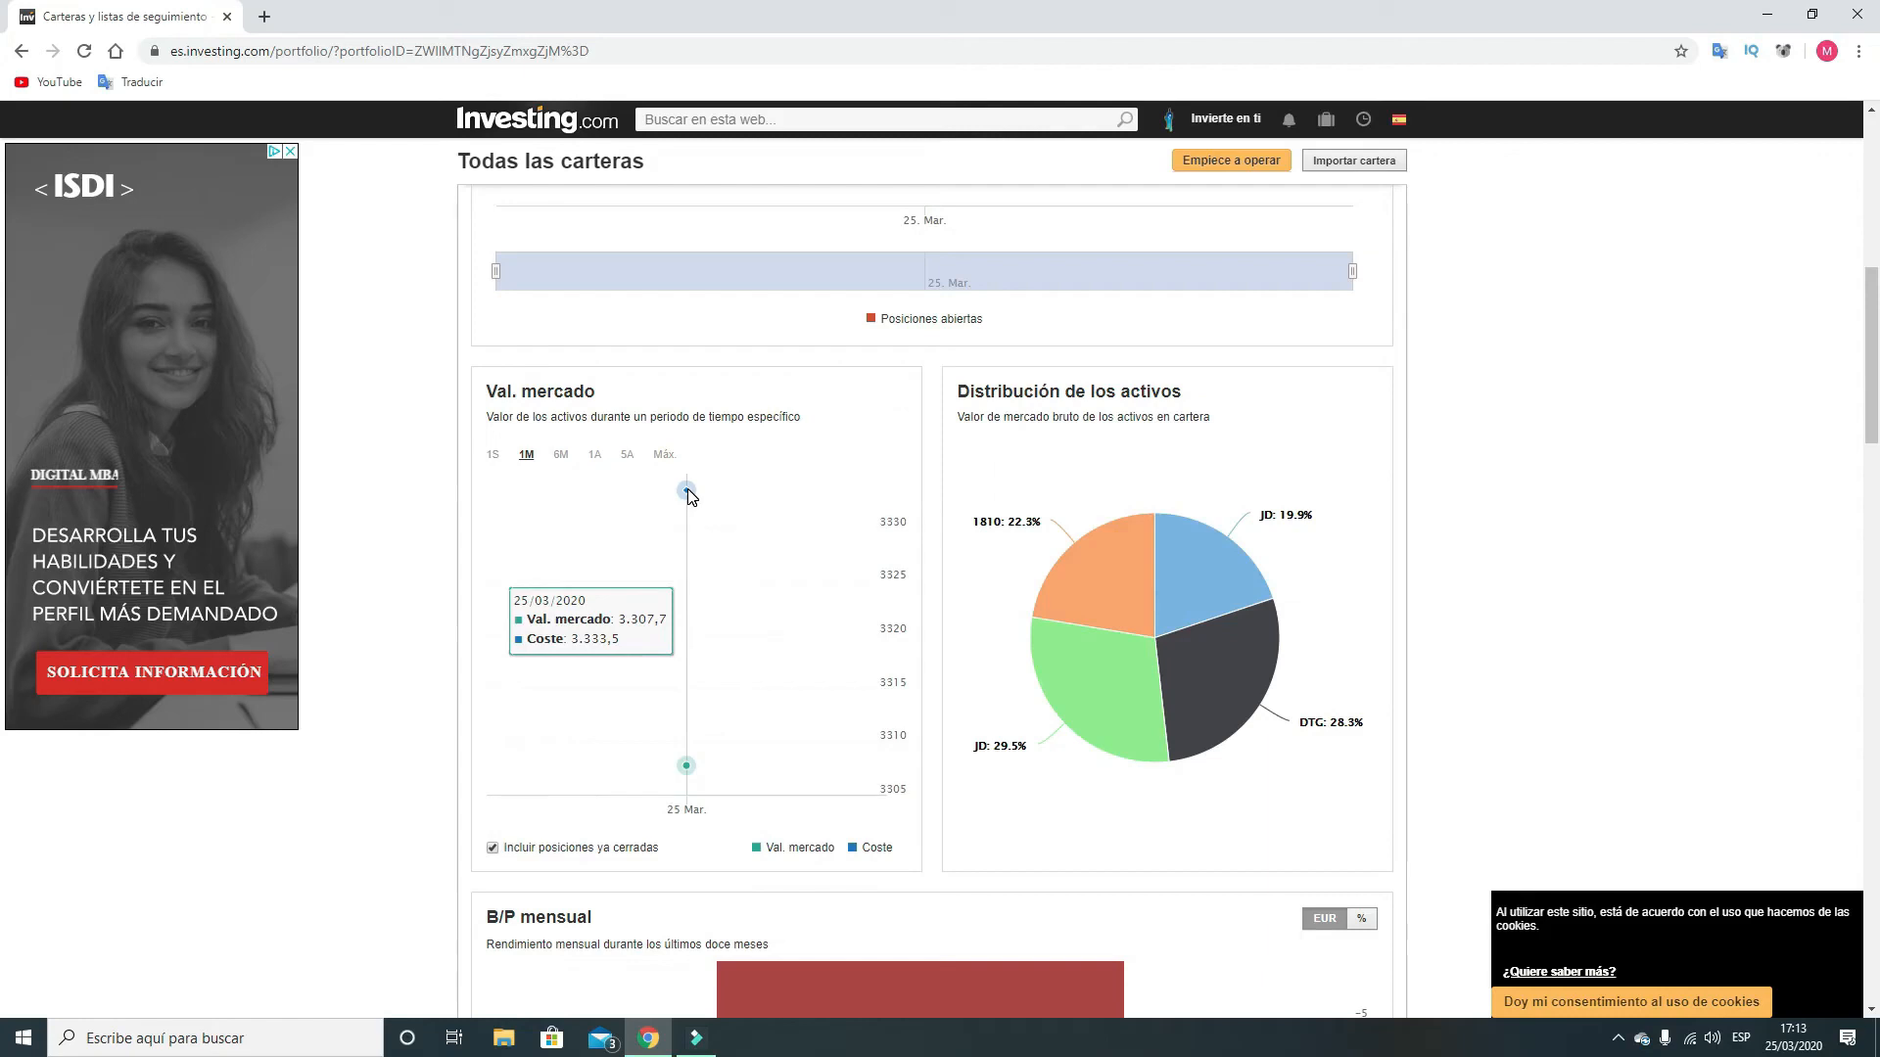
{"action": "scroll", "coordinate": [687, 495], "scroll_direction": "down", "scroll_amount": 5}
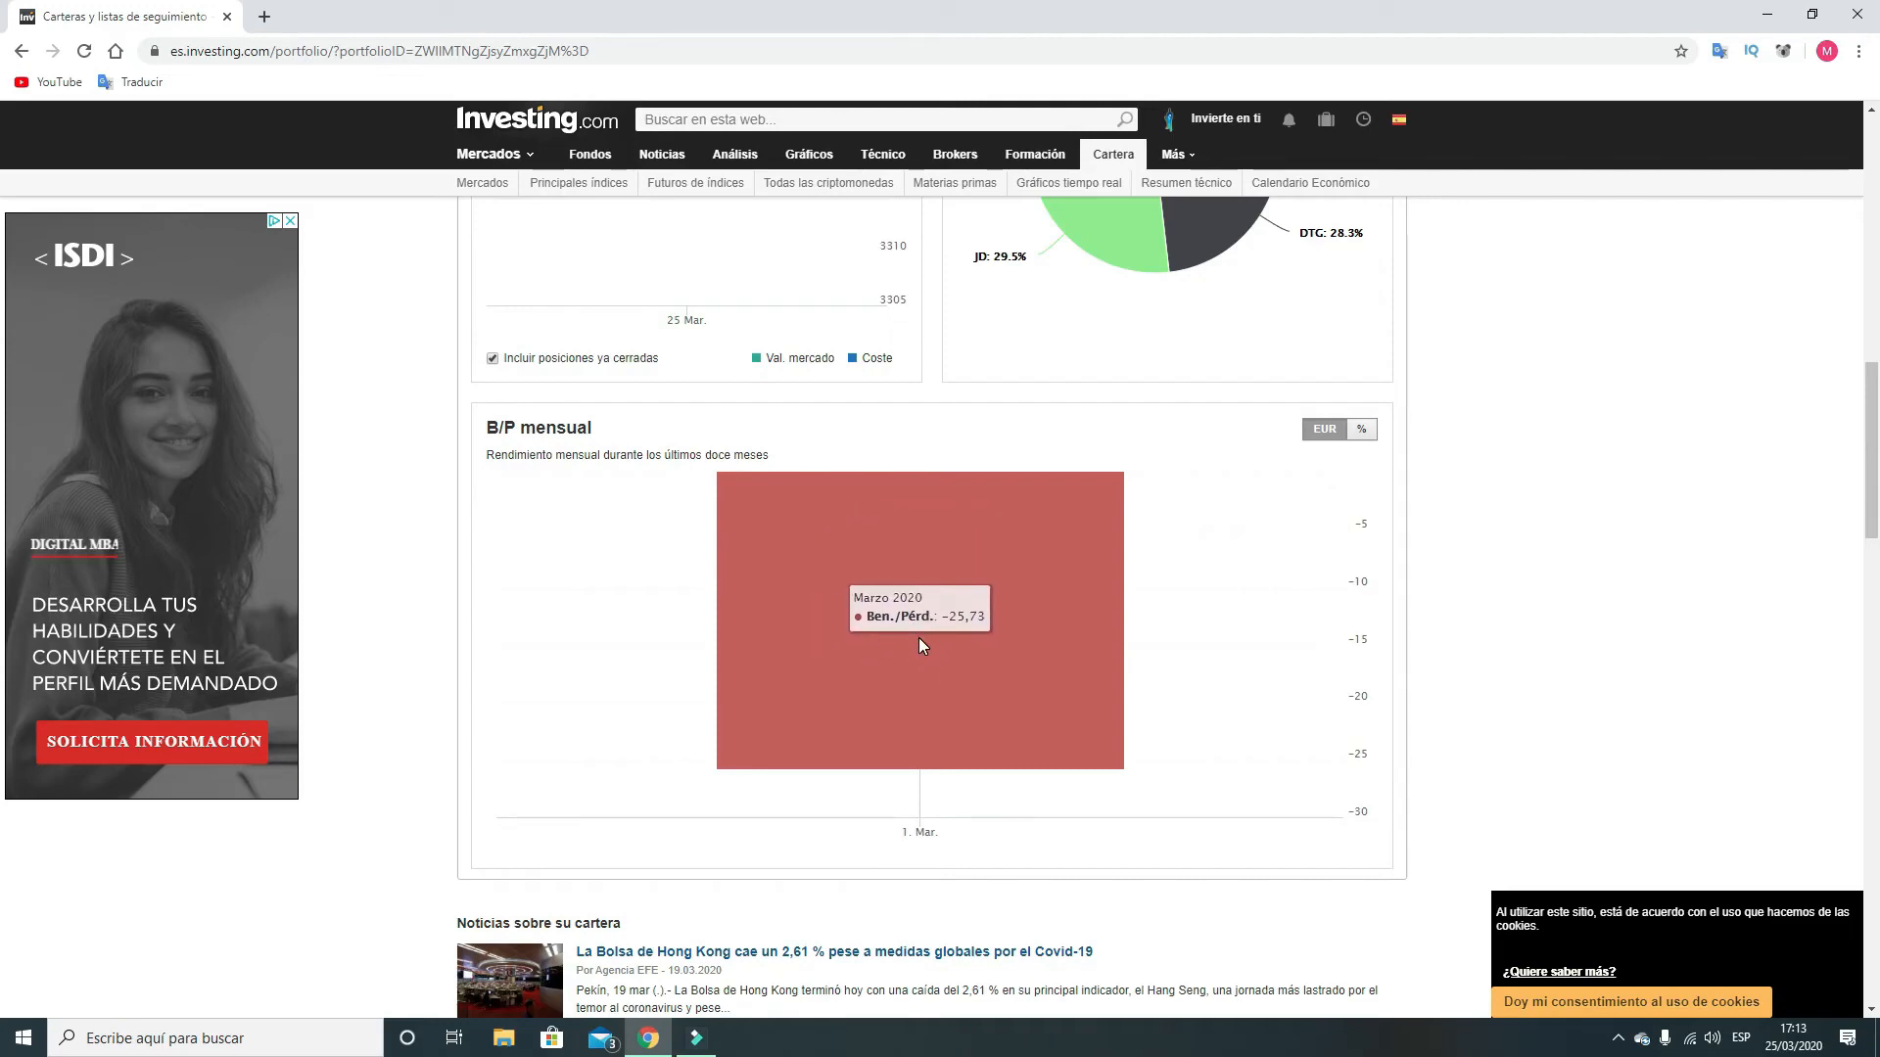
{"action": "left_click", "coordinate": [1360, 431]}
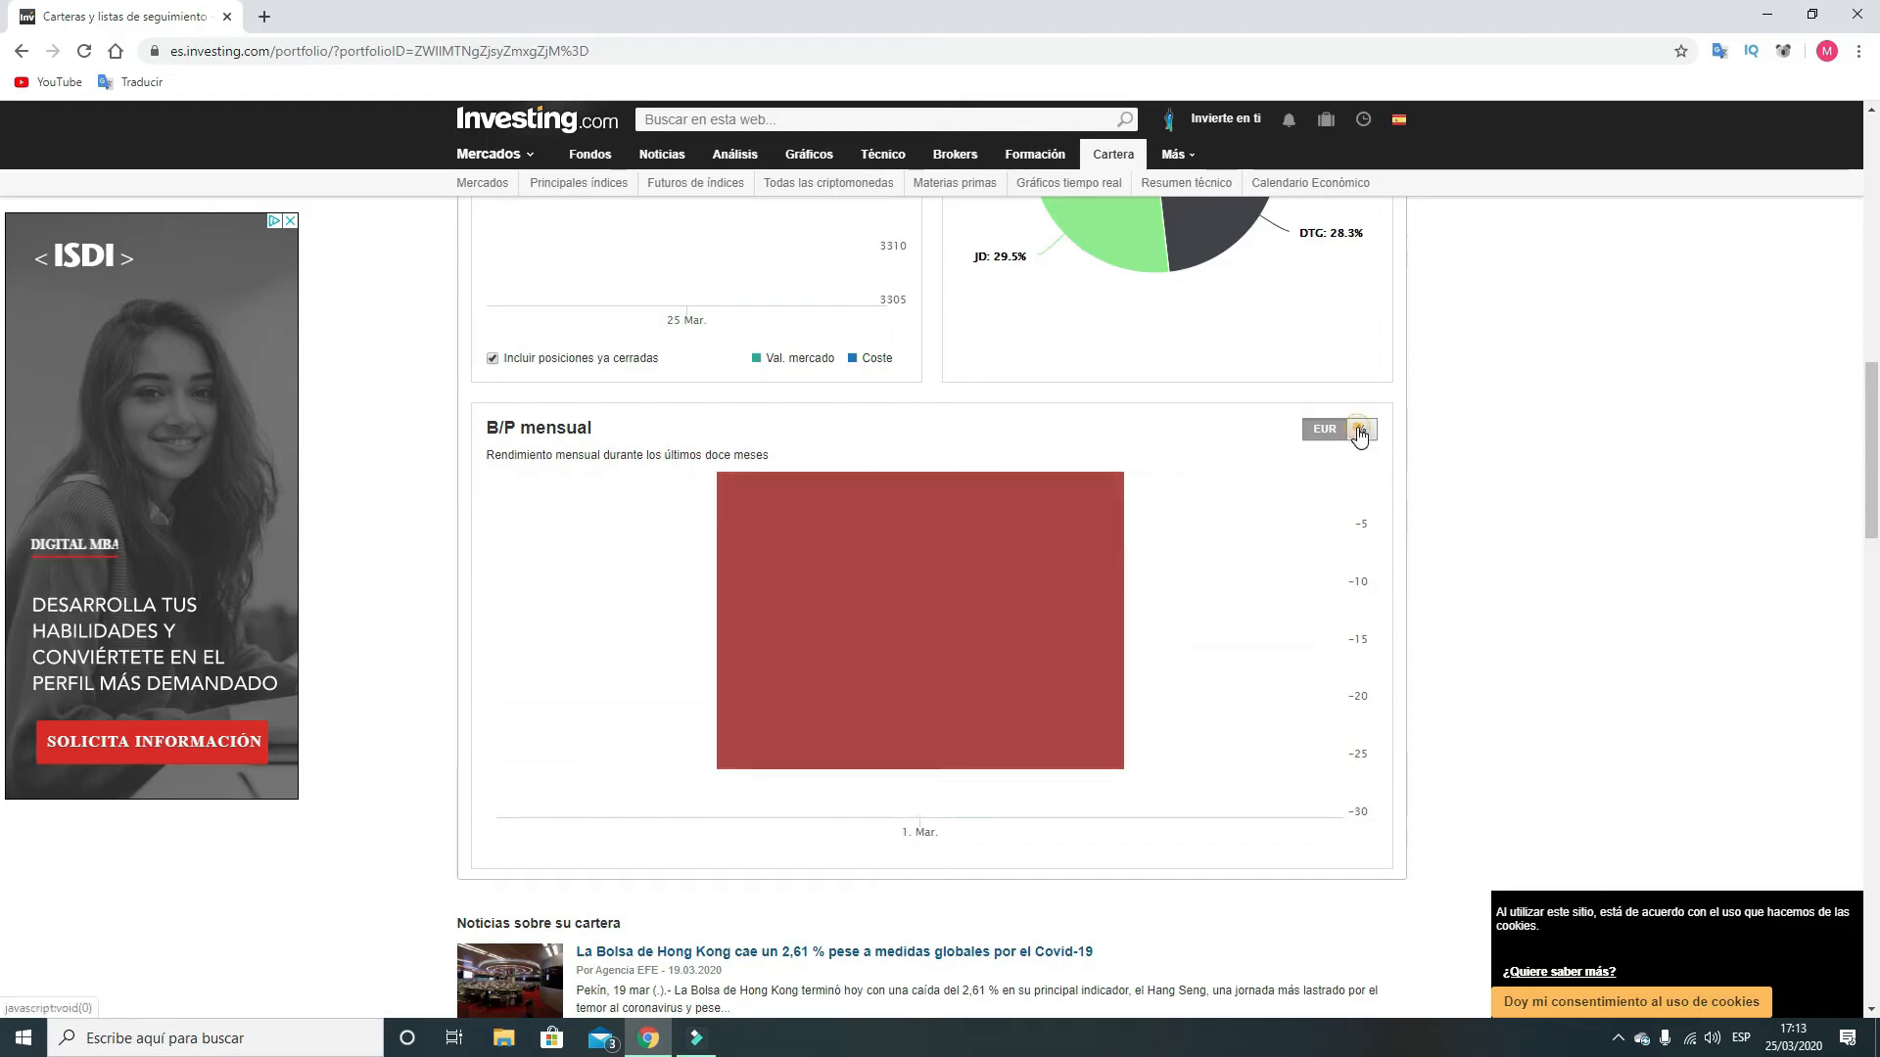
{"action": "mouse_move", "coordinate": [902, 631]}
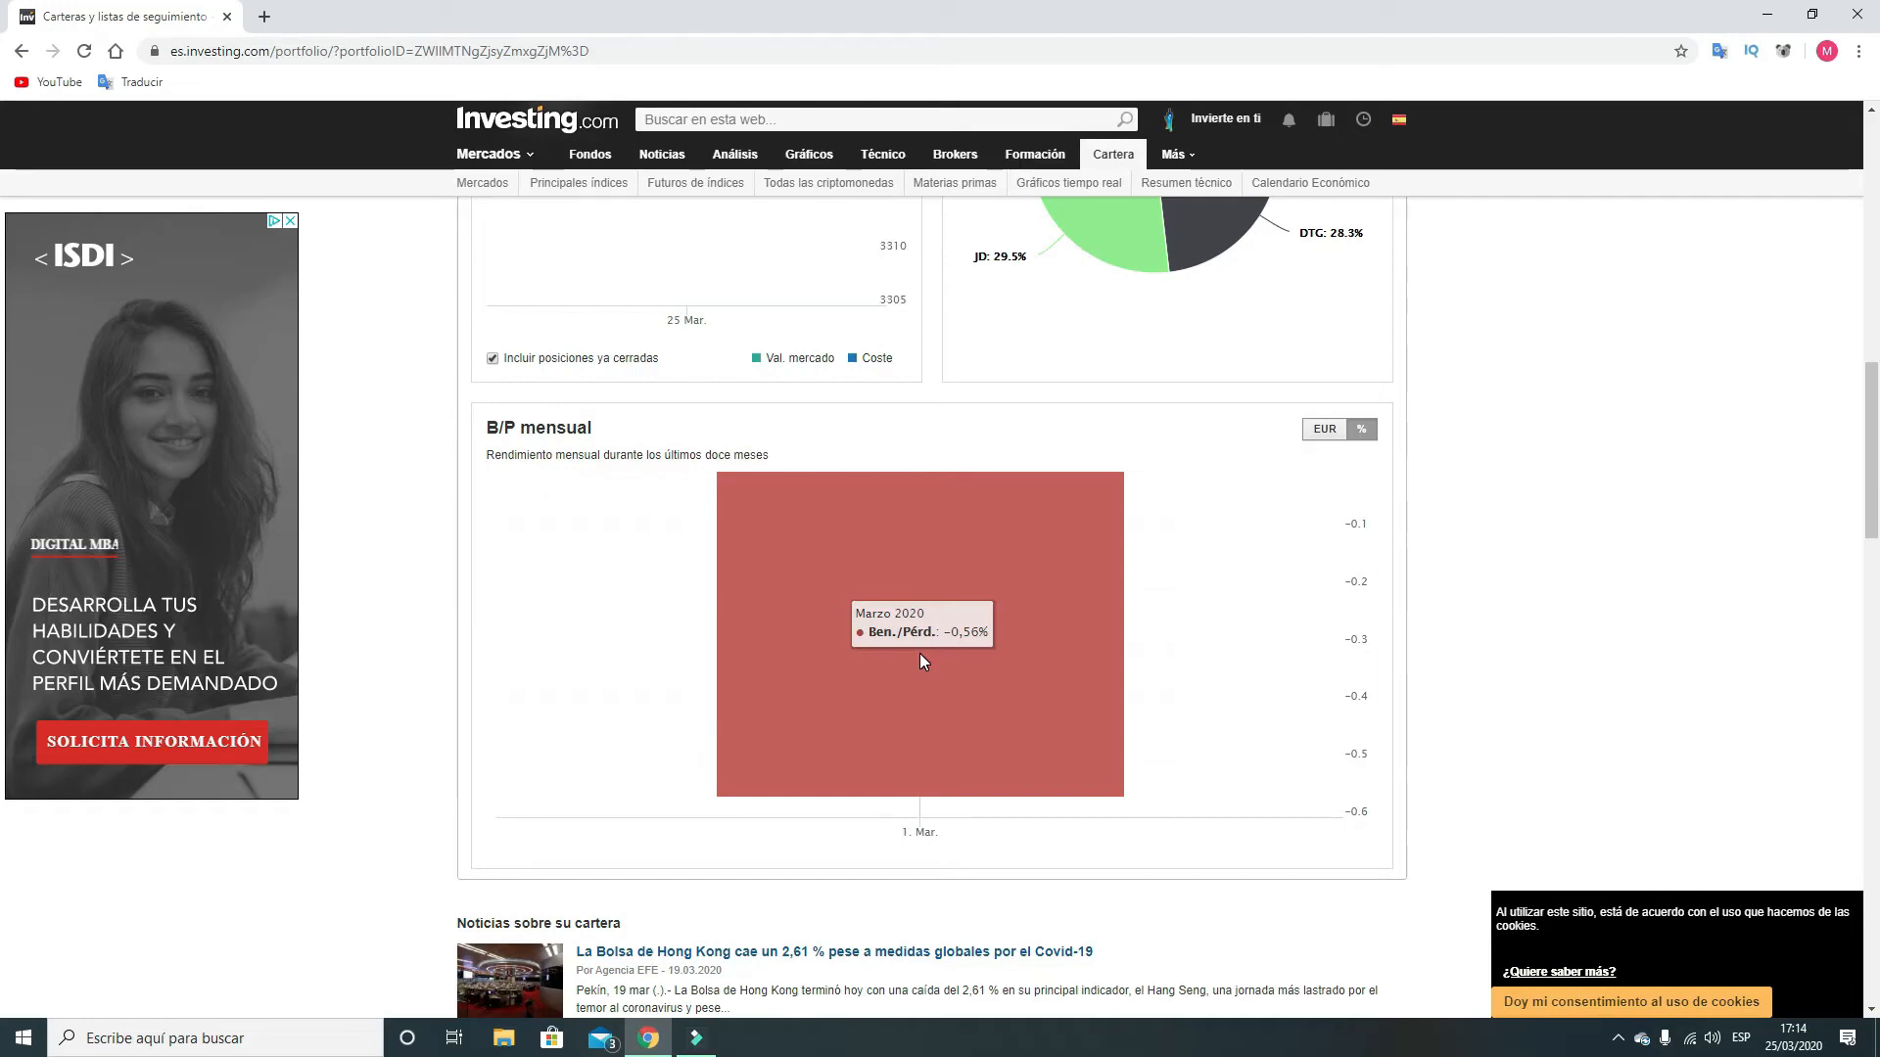
Step: Return from the portfolio statistics to the positions summary
{"action": "scroll", "coordinate": [919, 654], "scroll_direction": "up", "scroll_amount": 10}
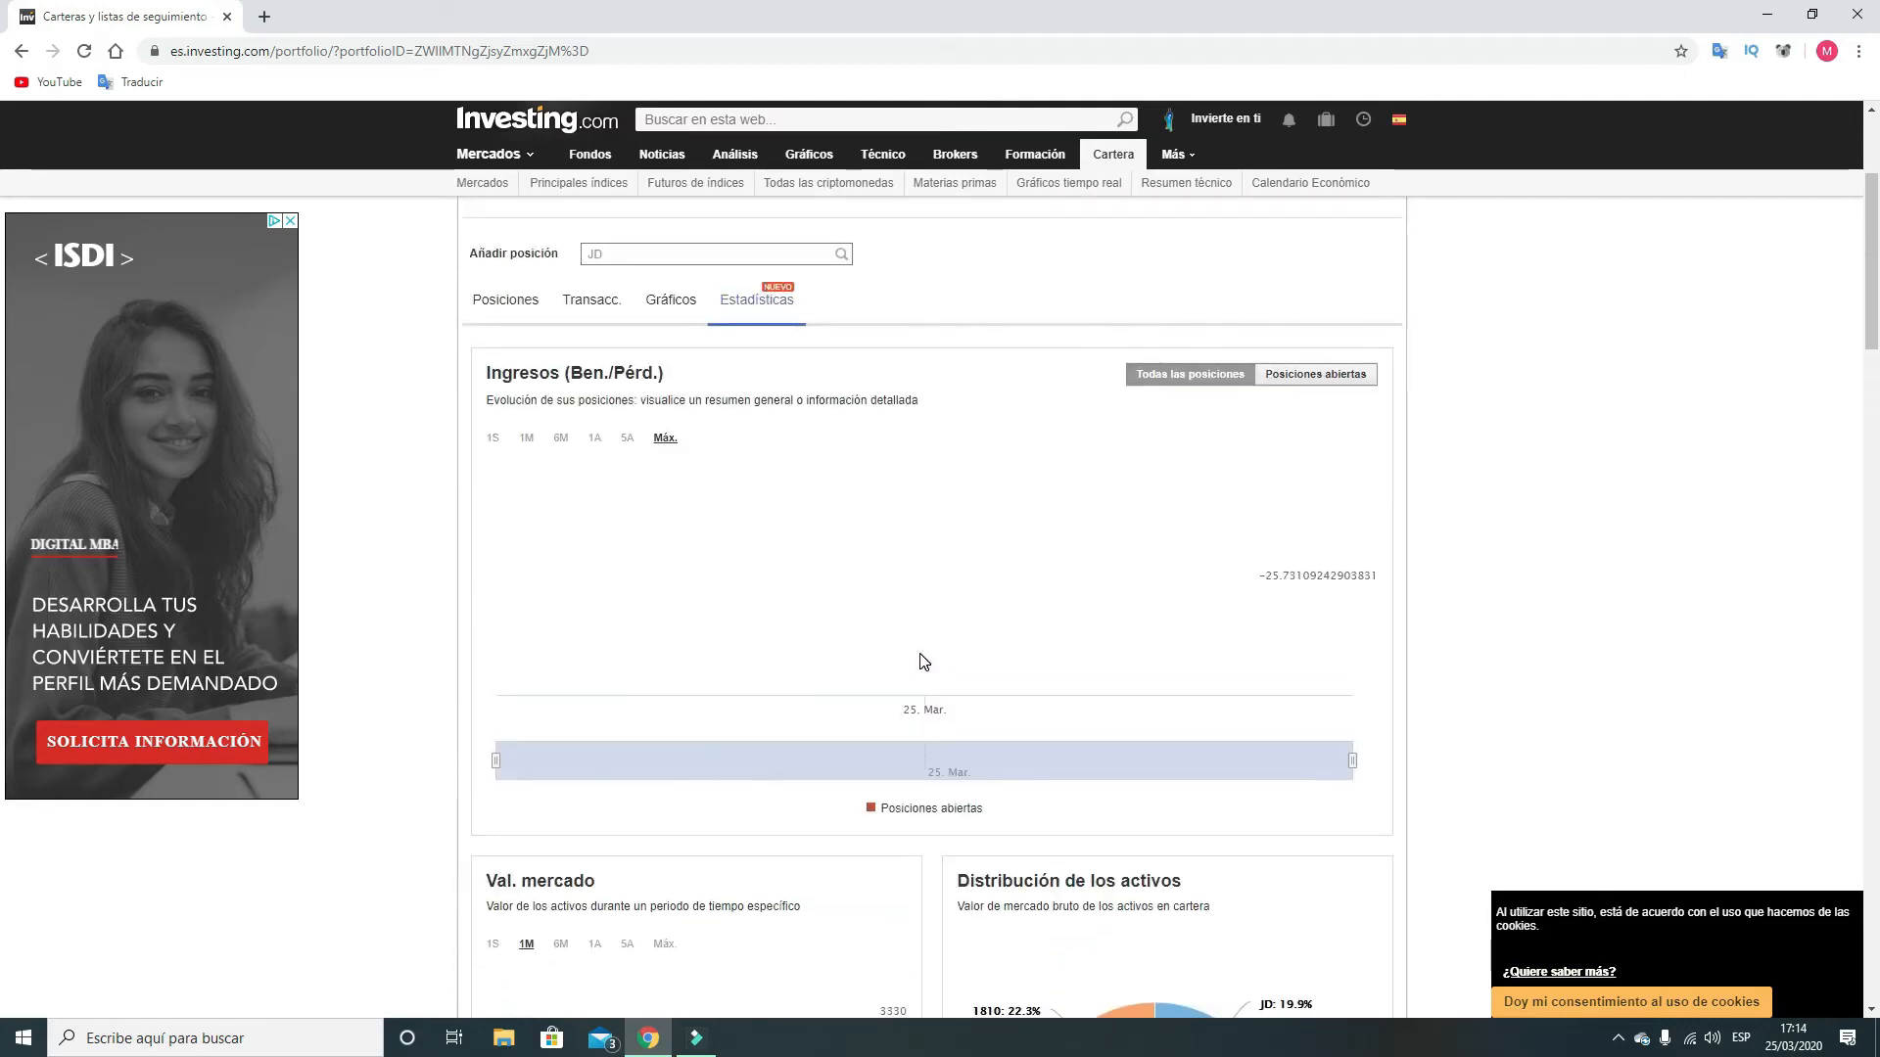
{"action": "scroll", "coordinate": [919, 661], "scroll_direction": "up", "scroll_amount": 3}
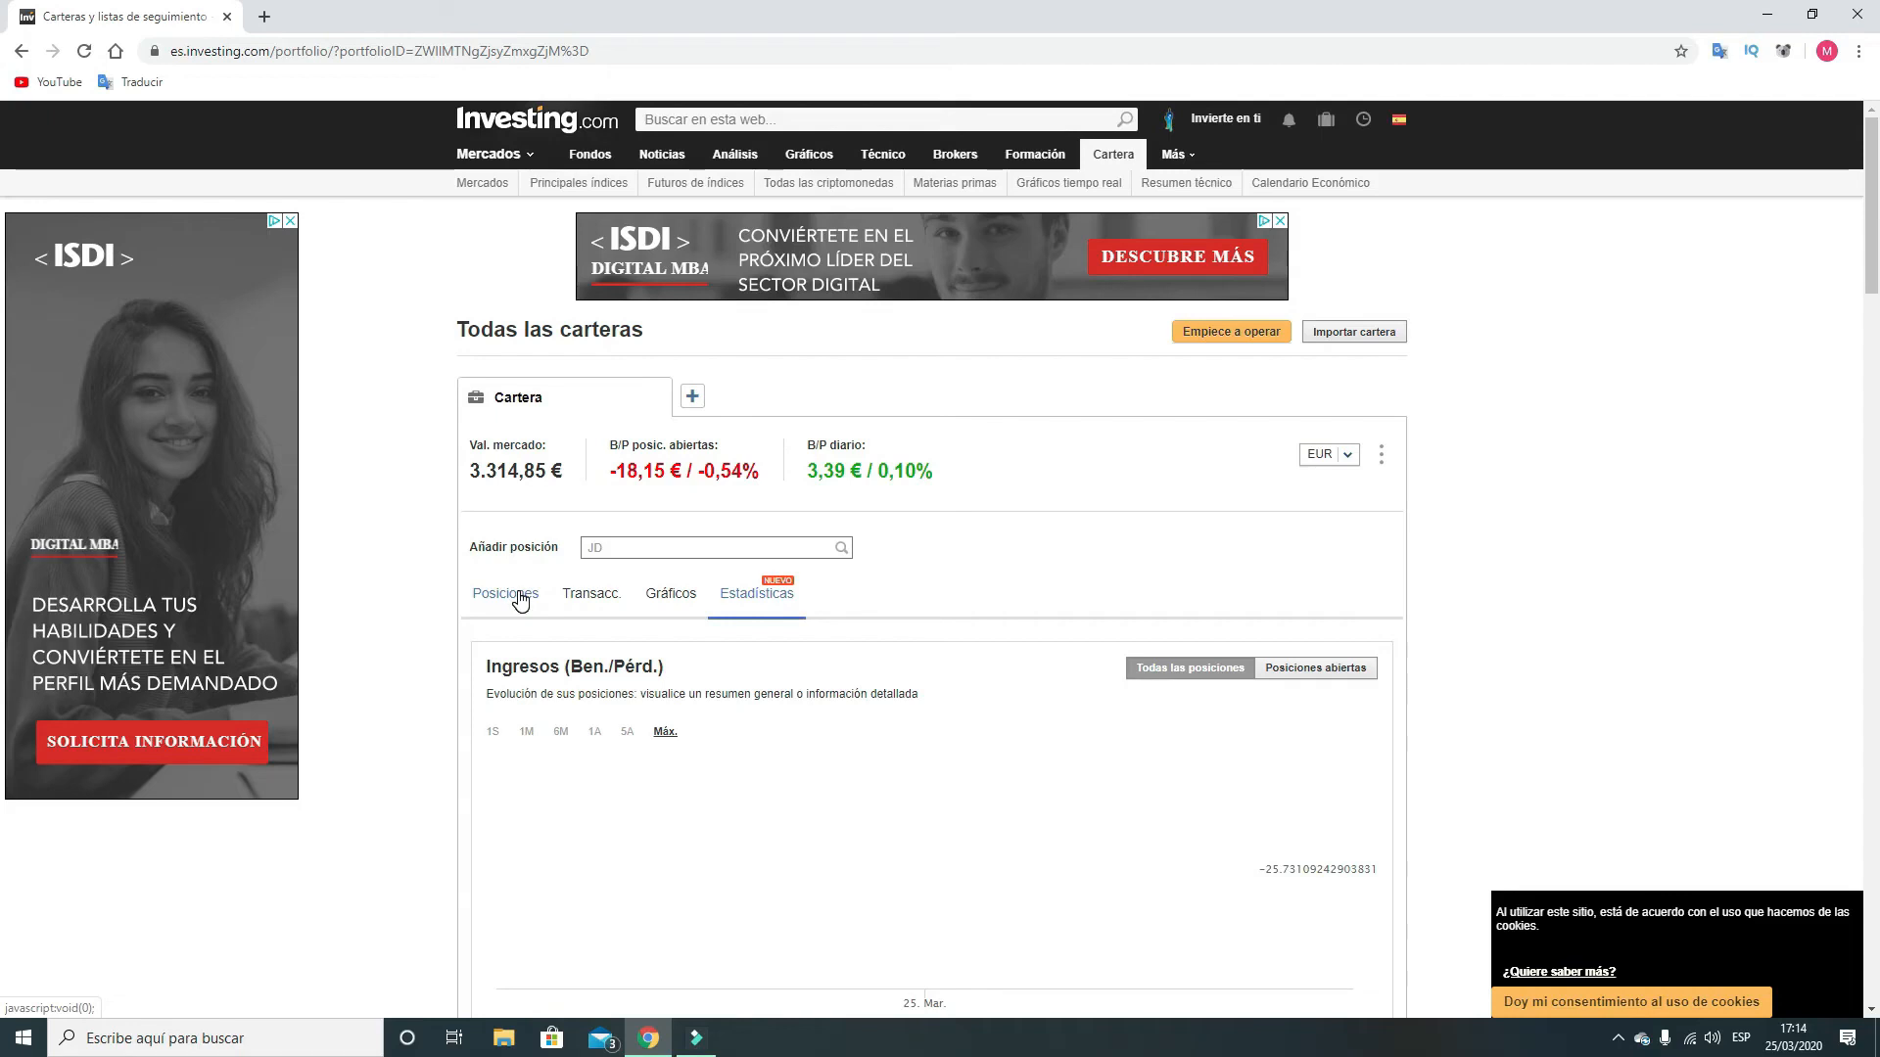
{"action": "left_click", "coordinate": [520, 601]}
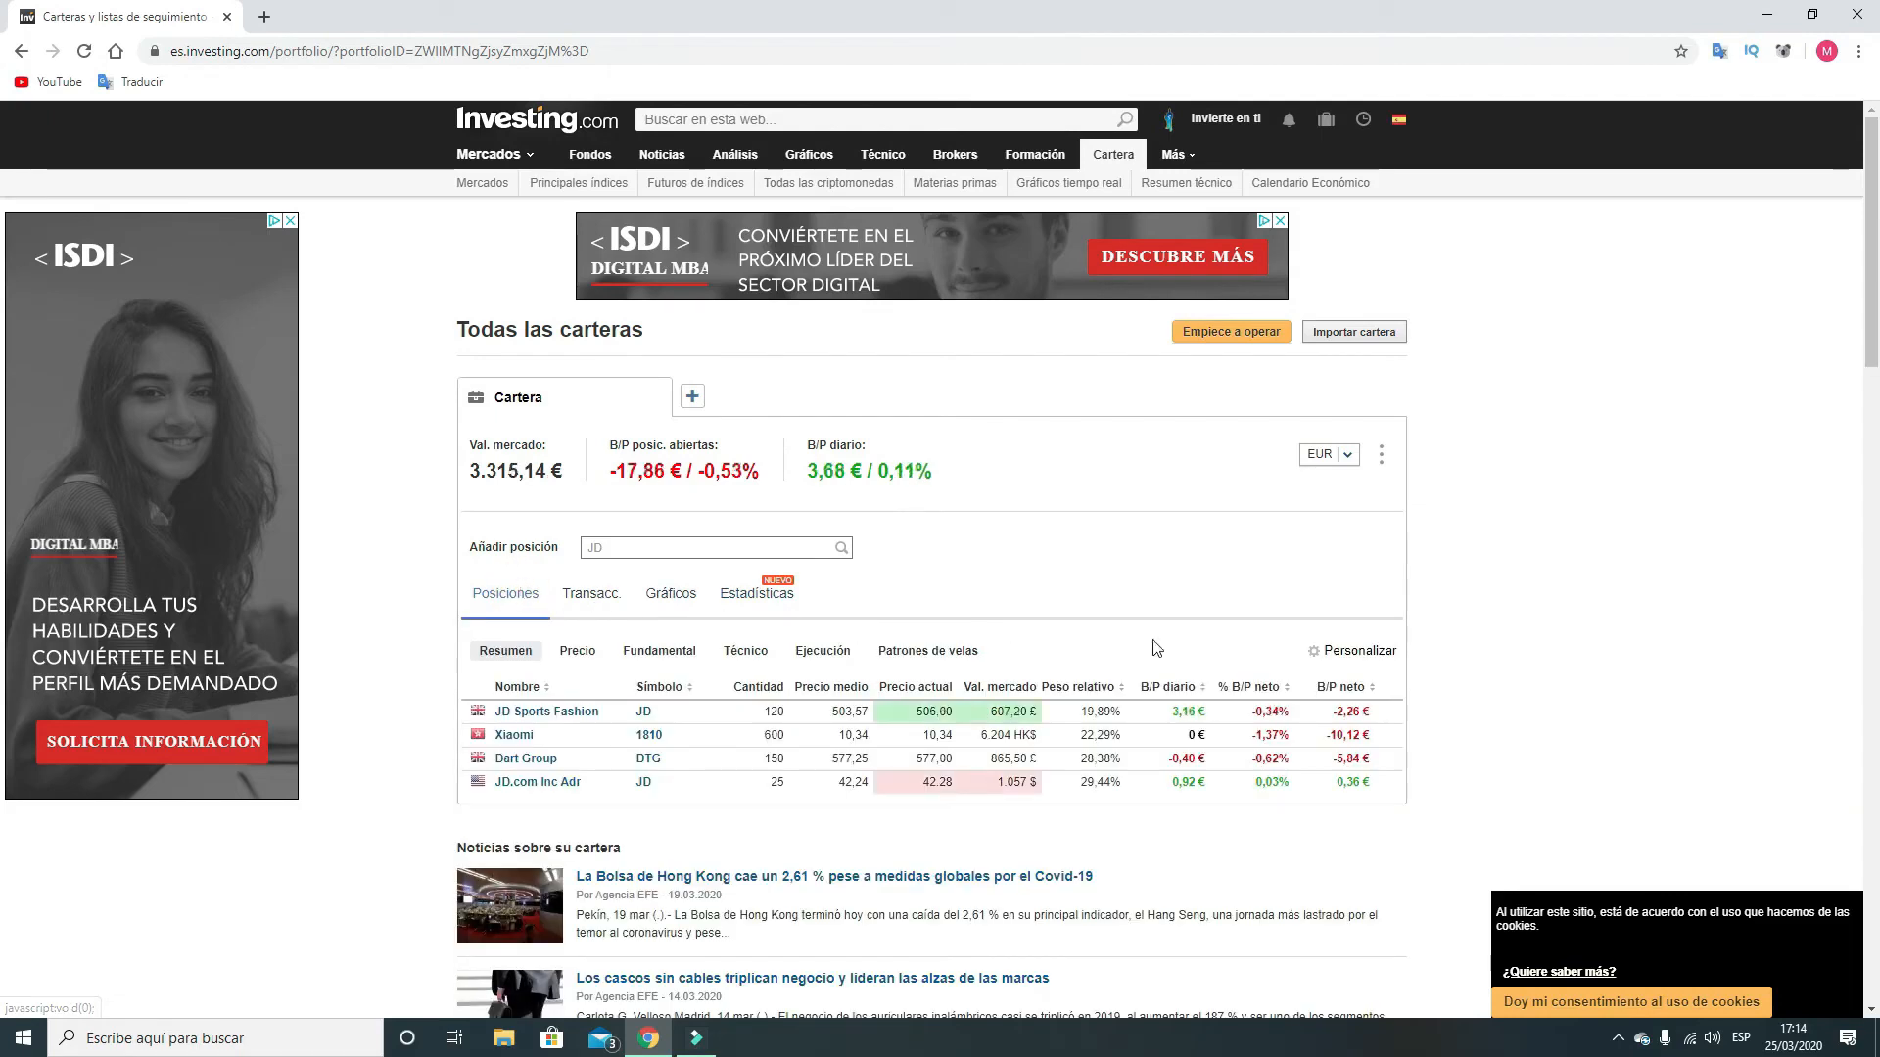
Step: Start closing the JD.com Inc Adr position and set its closing price to 50
{"action": "left_click", "coordinate": [1057, 789]}
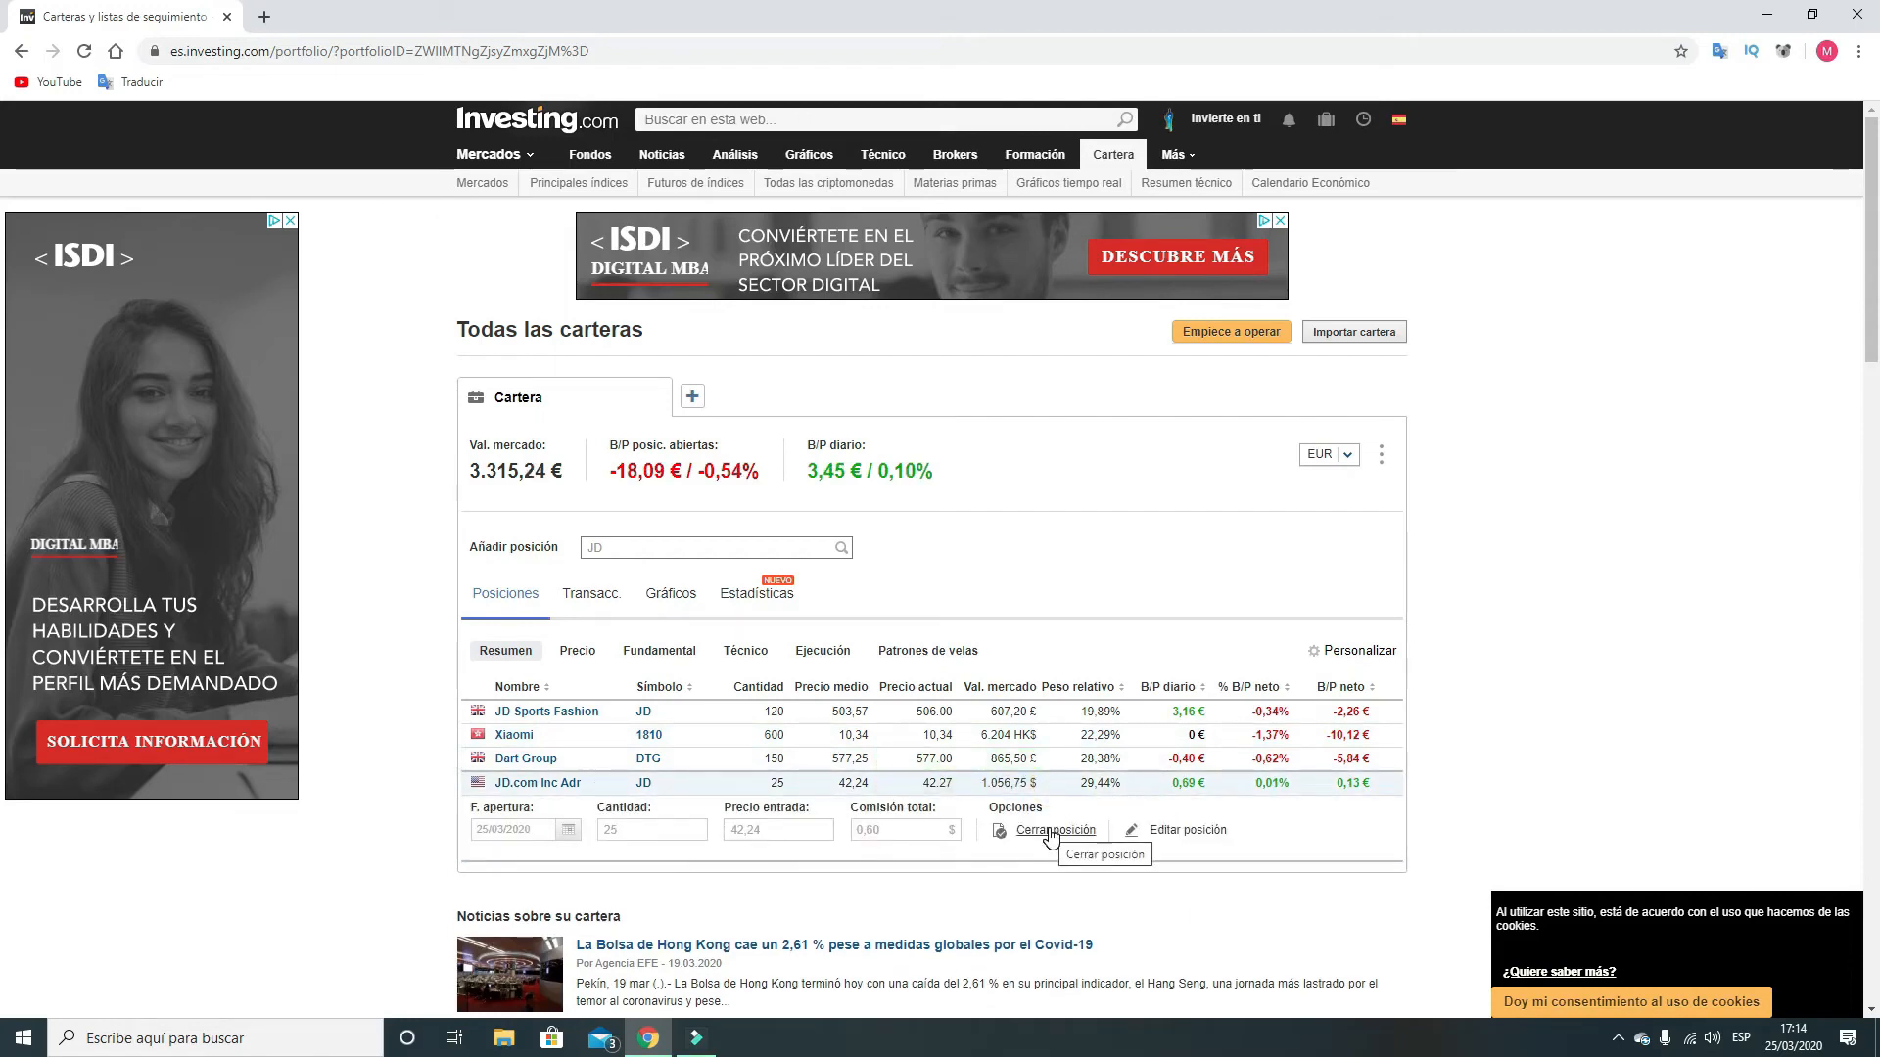
{"action": "left_click", "coordinate": [1051, 832]}
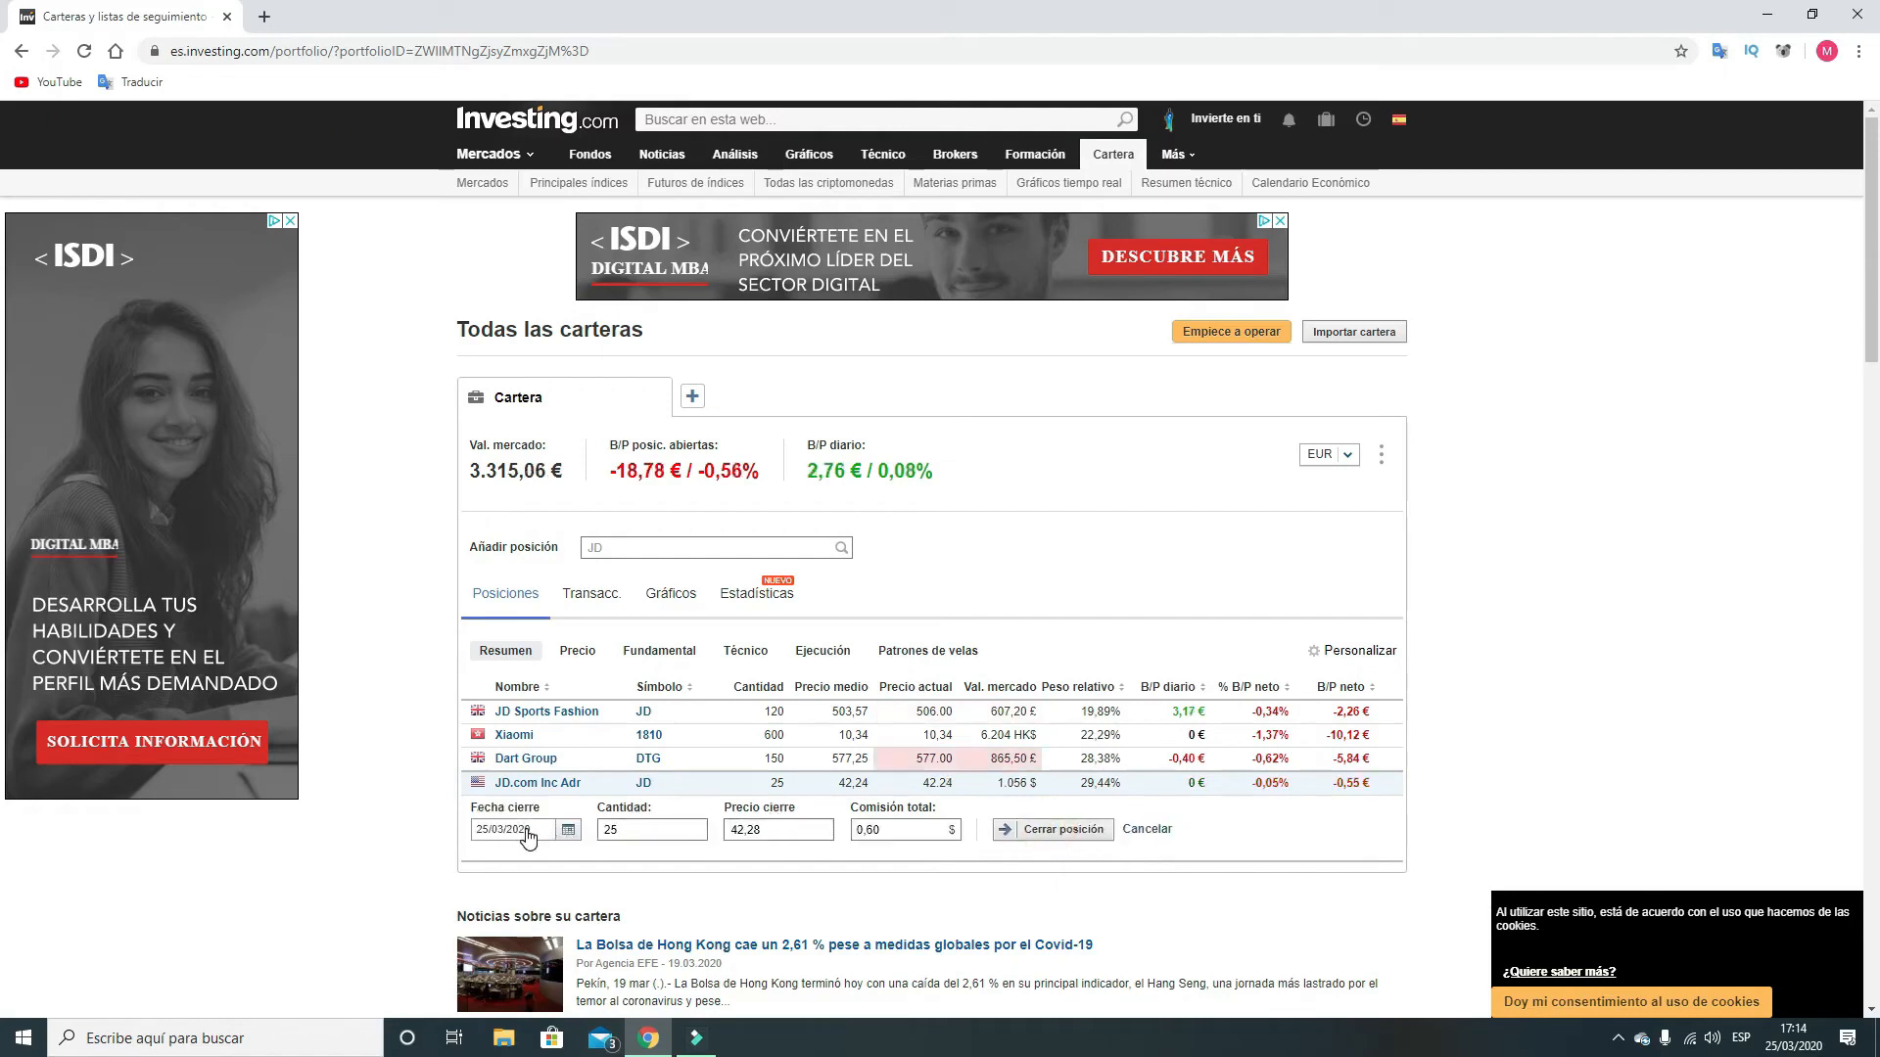
{"action": "left_click", "coordinate": [569, 833]}
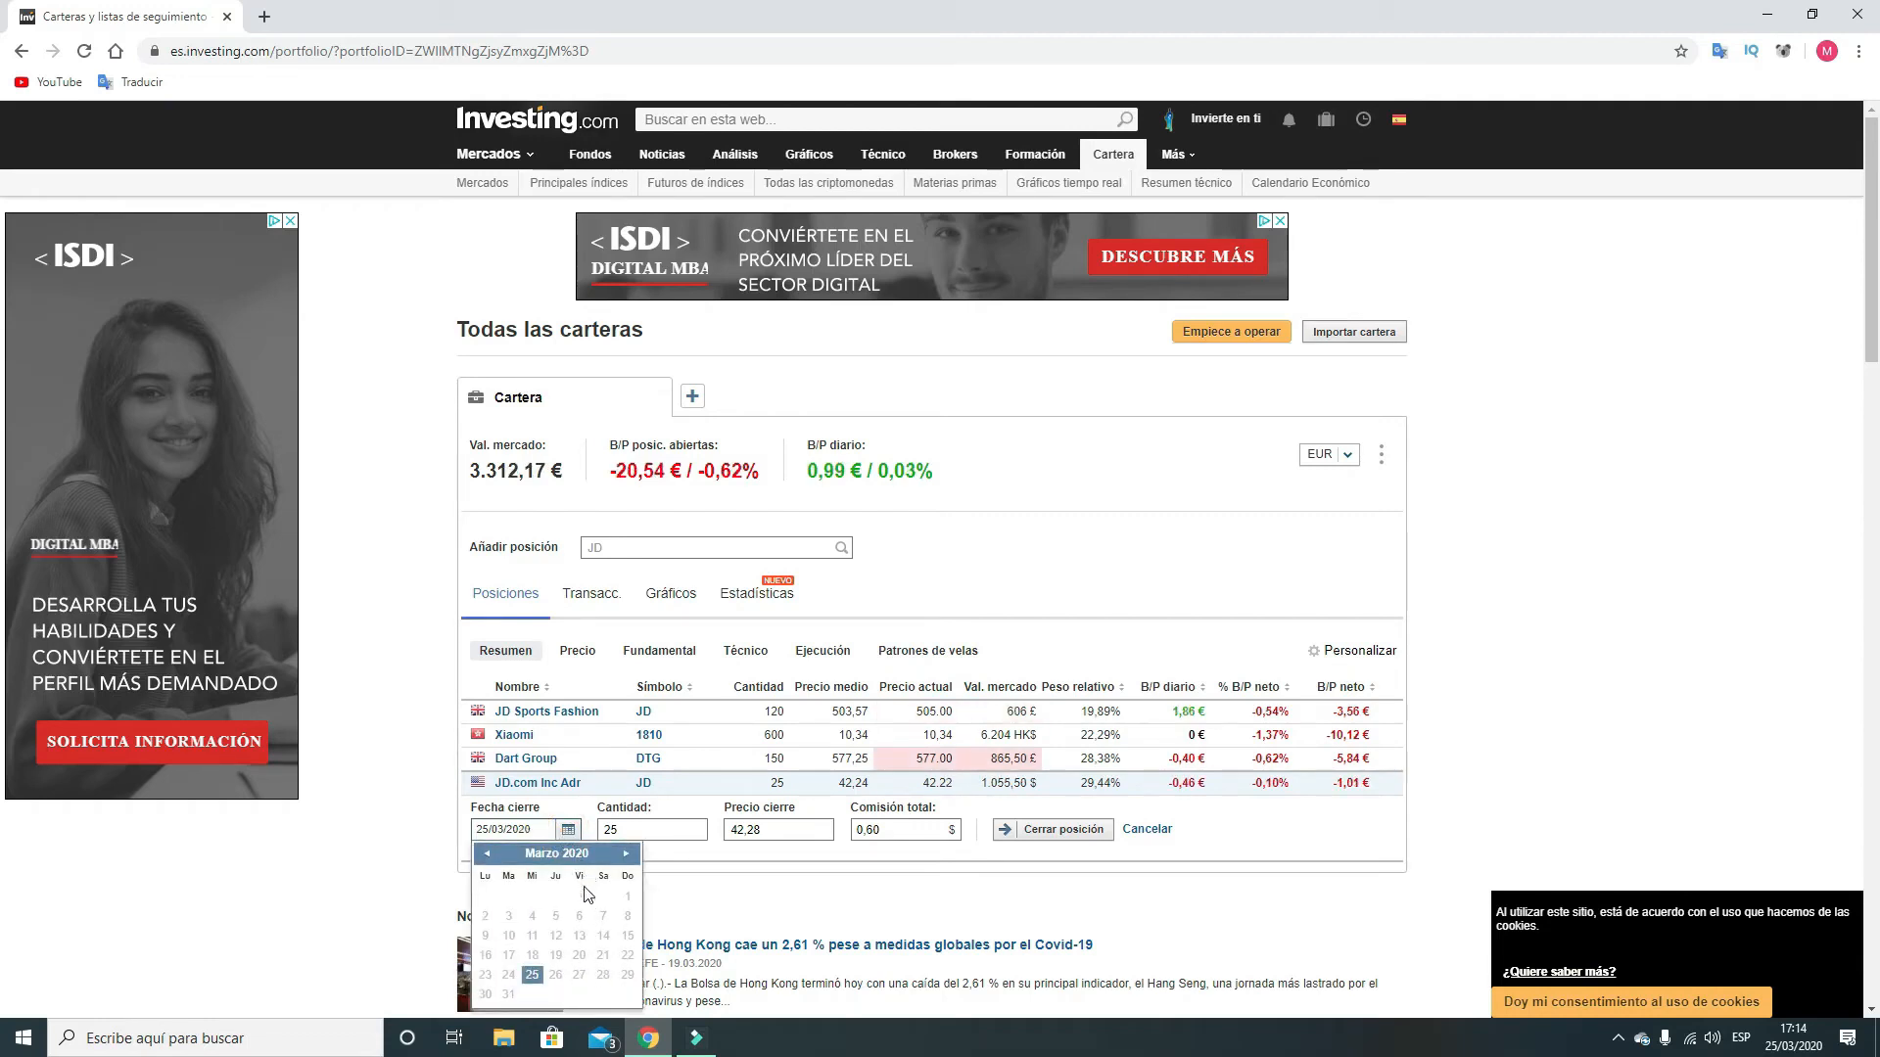
{"action": "left_click", "coordinate": [569, 831]}
{"action": "left_click", "coordinate": [773, 829]}
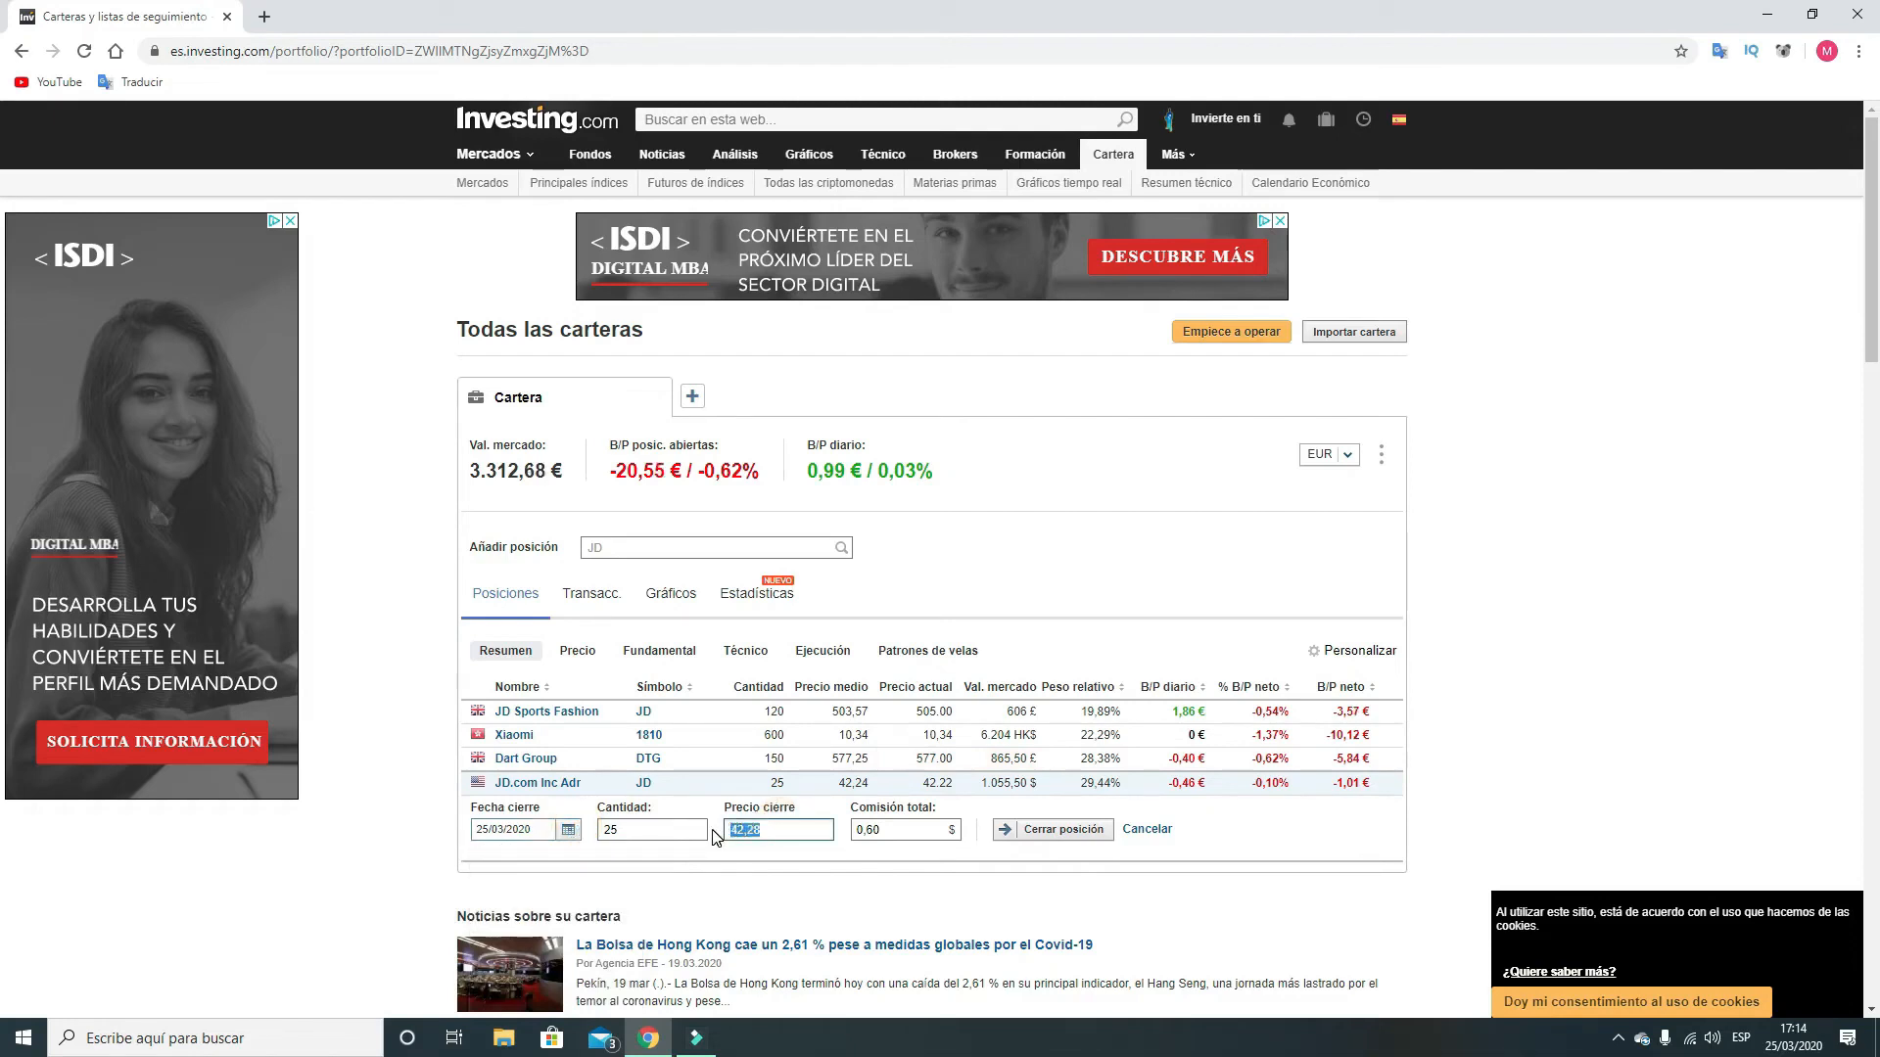
{"action": "type", "text": "50"}
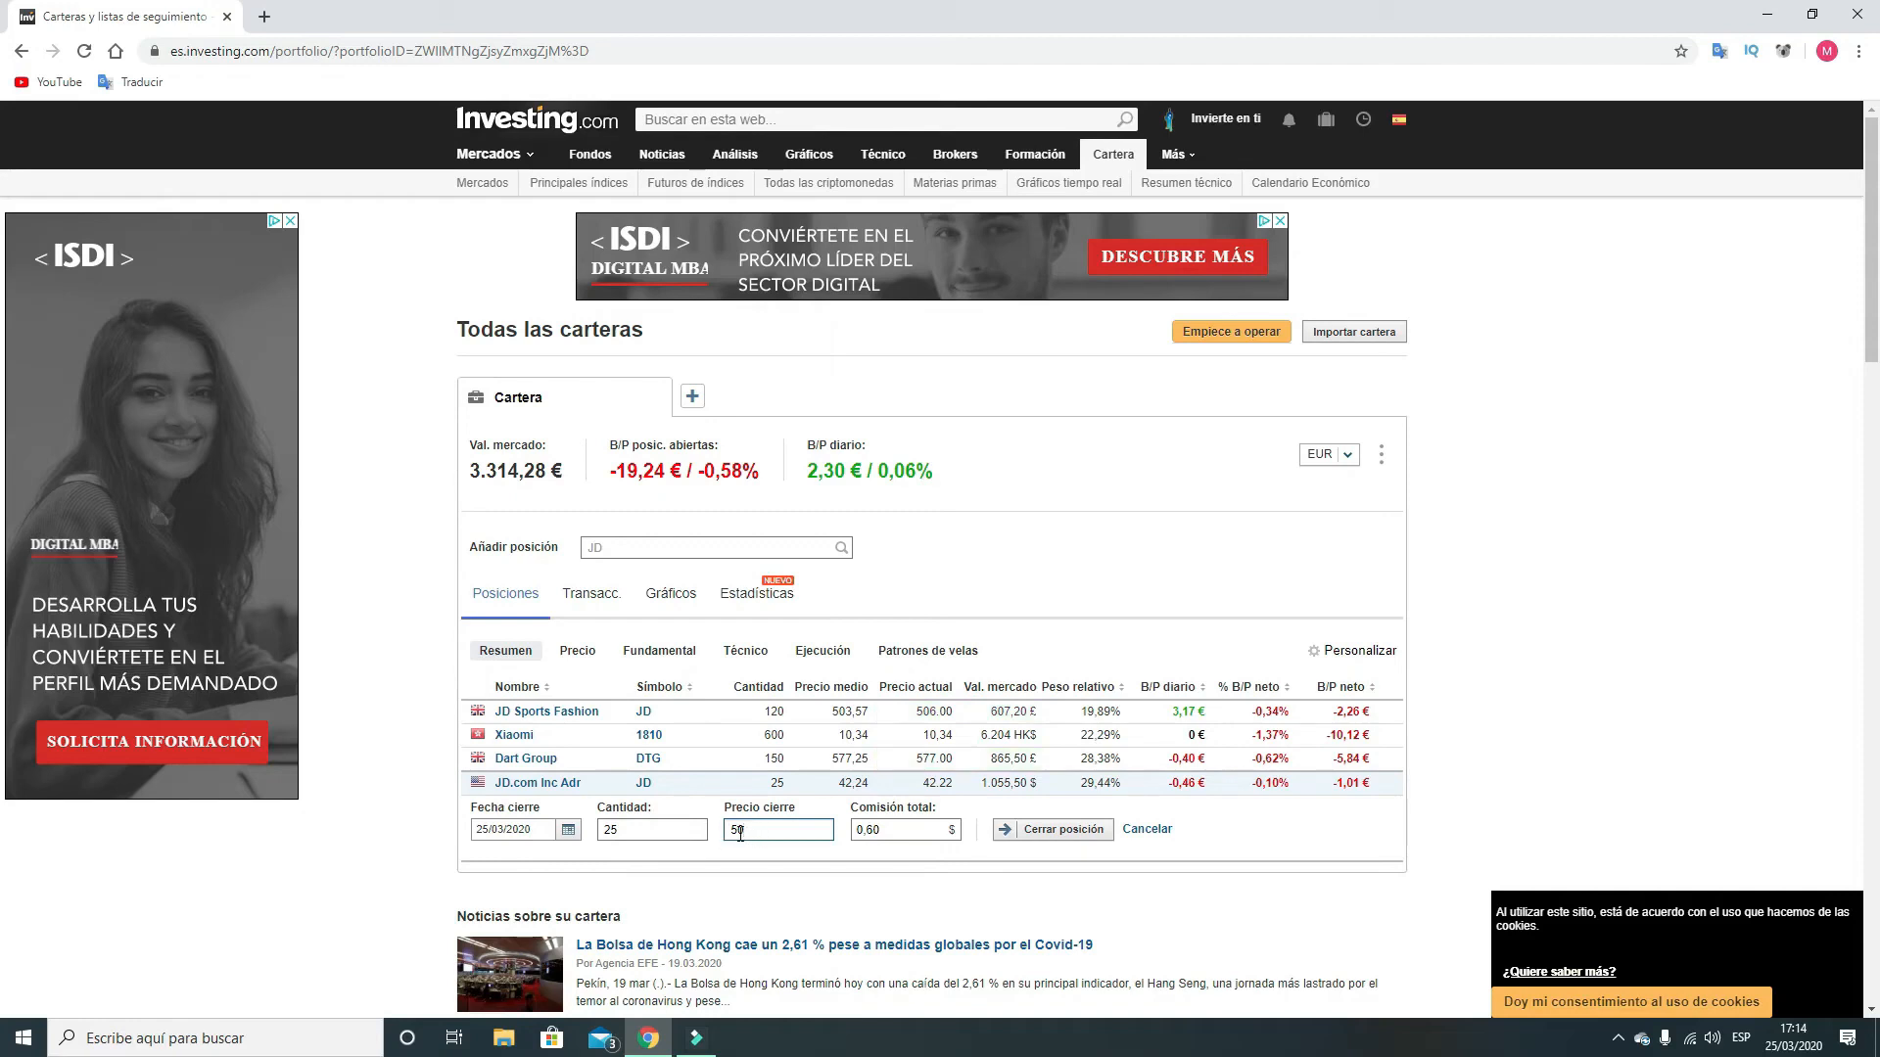
Step: Set the closing quantity to 15 shares and the total commission to 1,2, and confirm the partial close of JD.com Inc Adr
{"action": "left_click", "coordinate": [631, 831]}
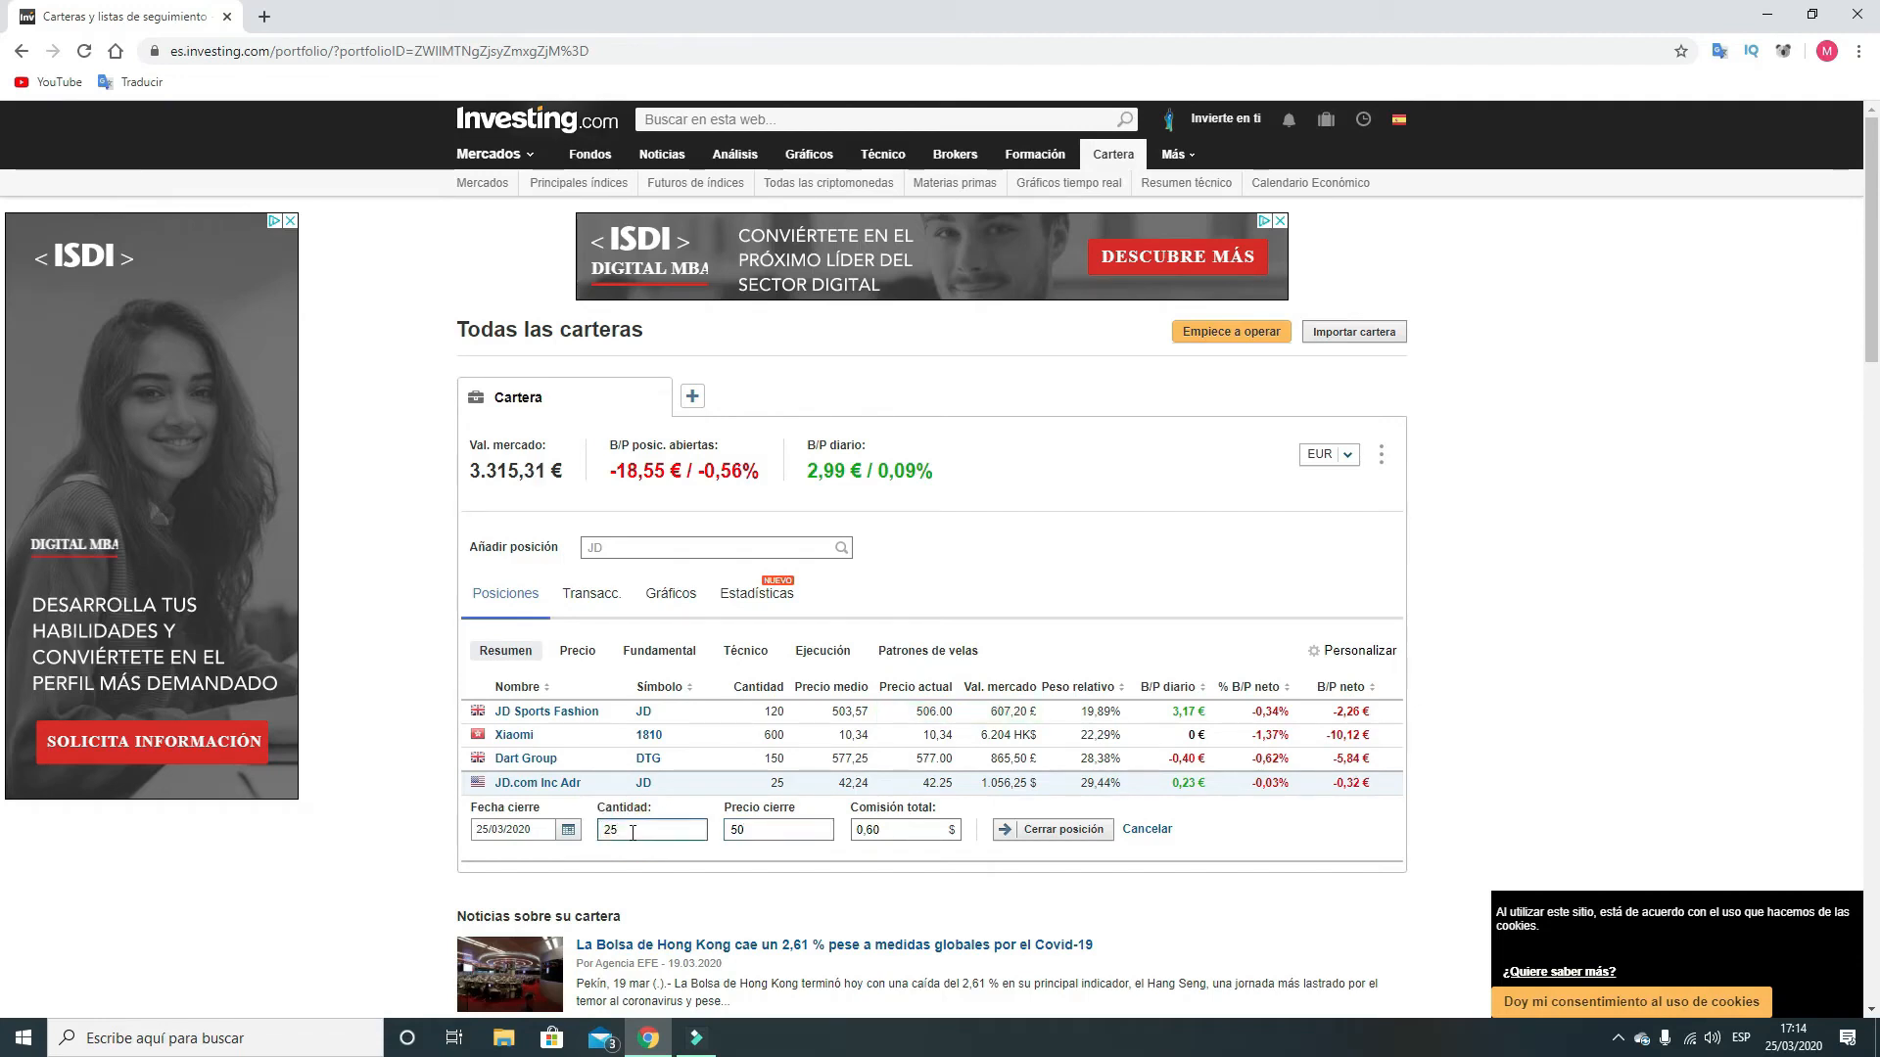
{"action": "key", "text": "BackSpace"}
{"action": "type", "text": "15"}
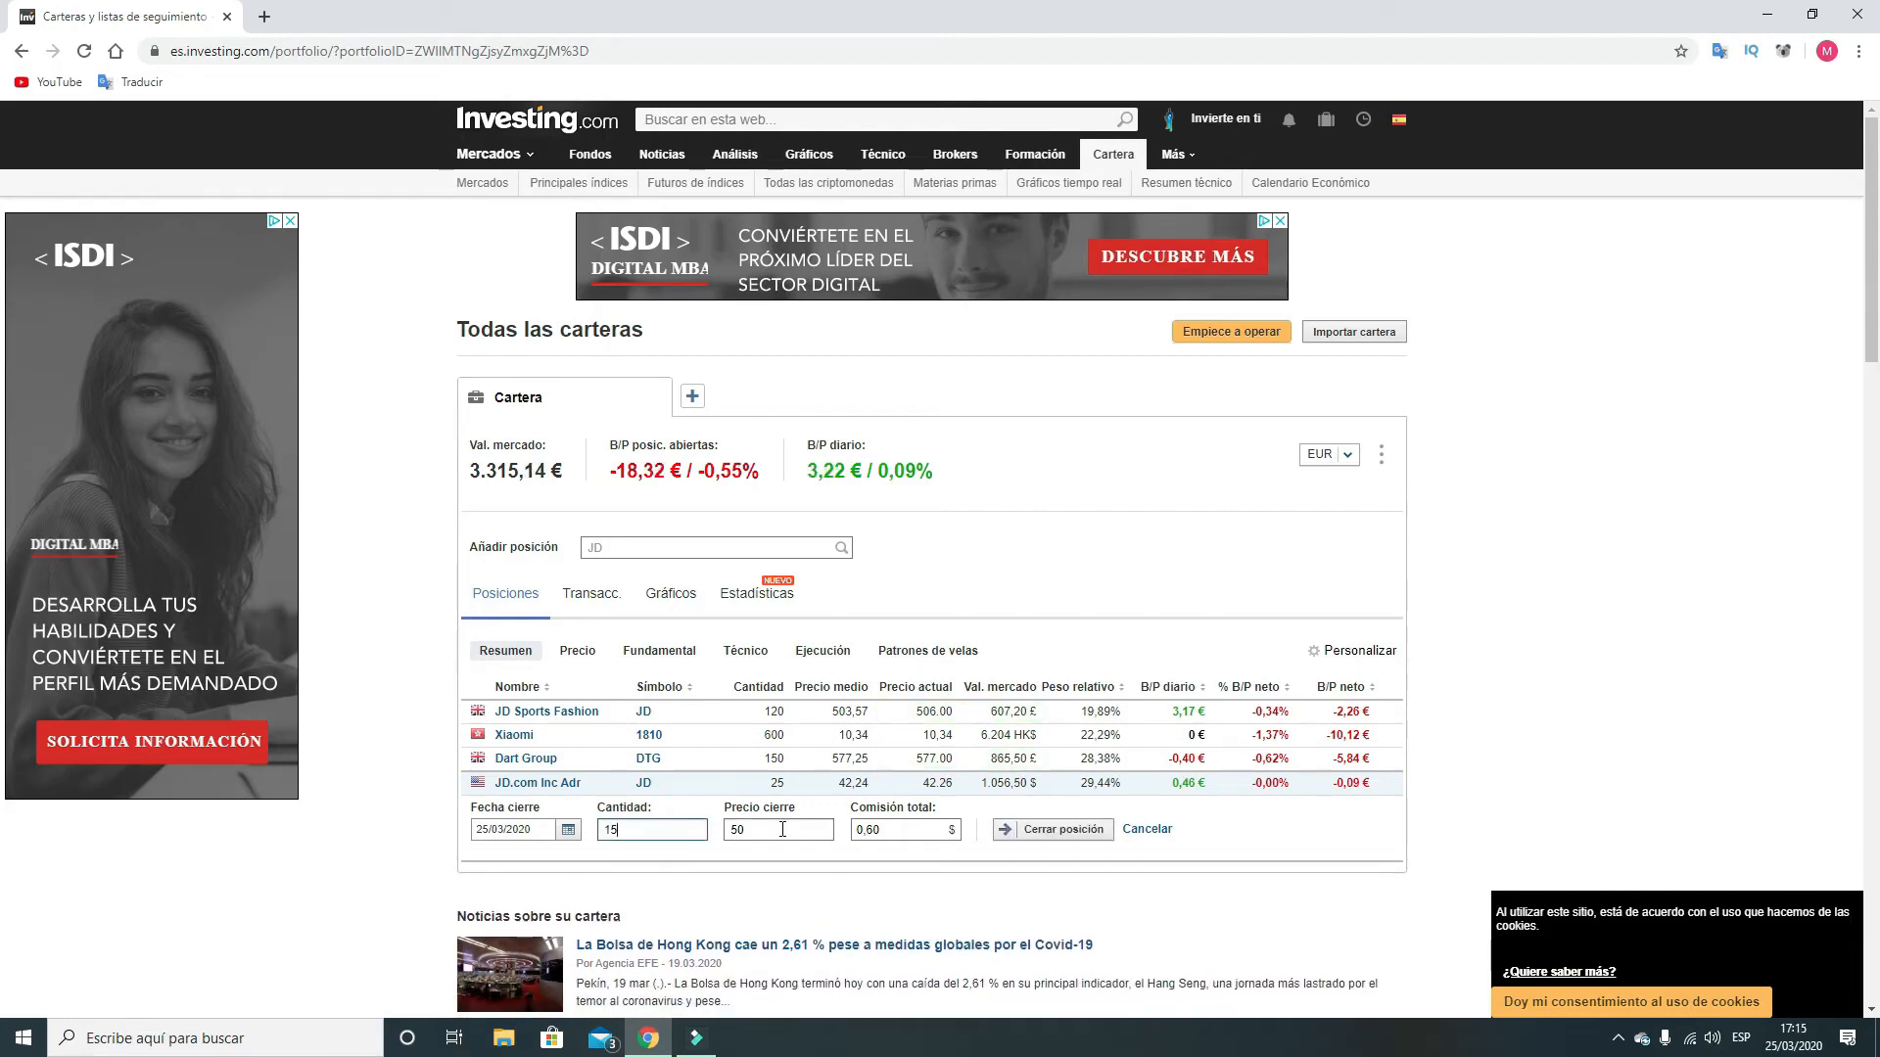
{"action": "left_click", "coordinate": [904, 829]}
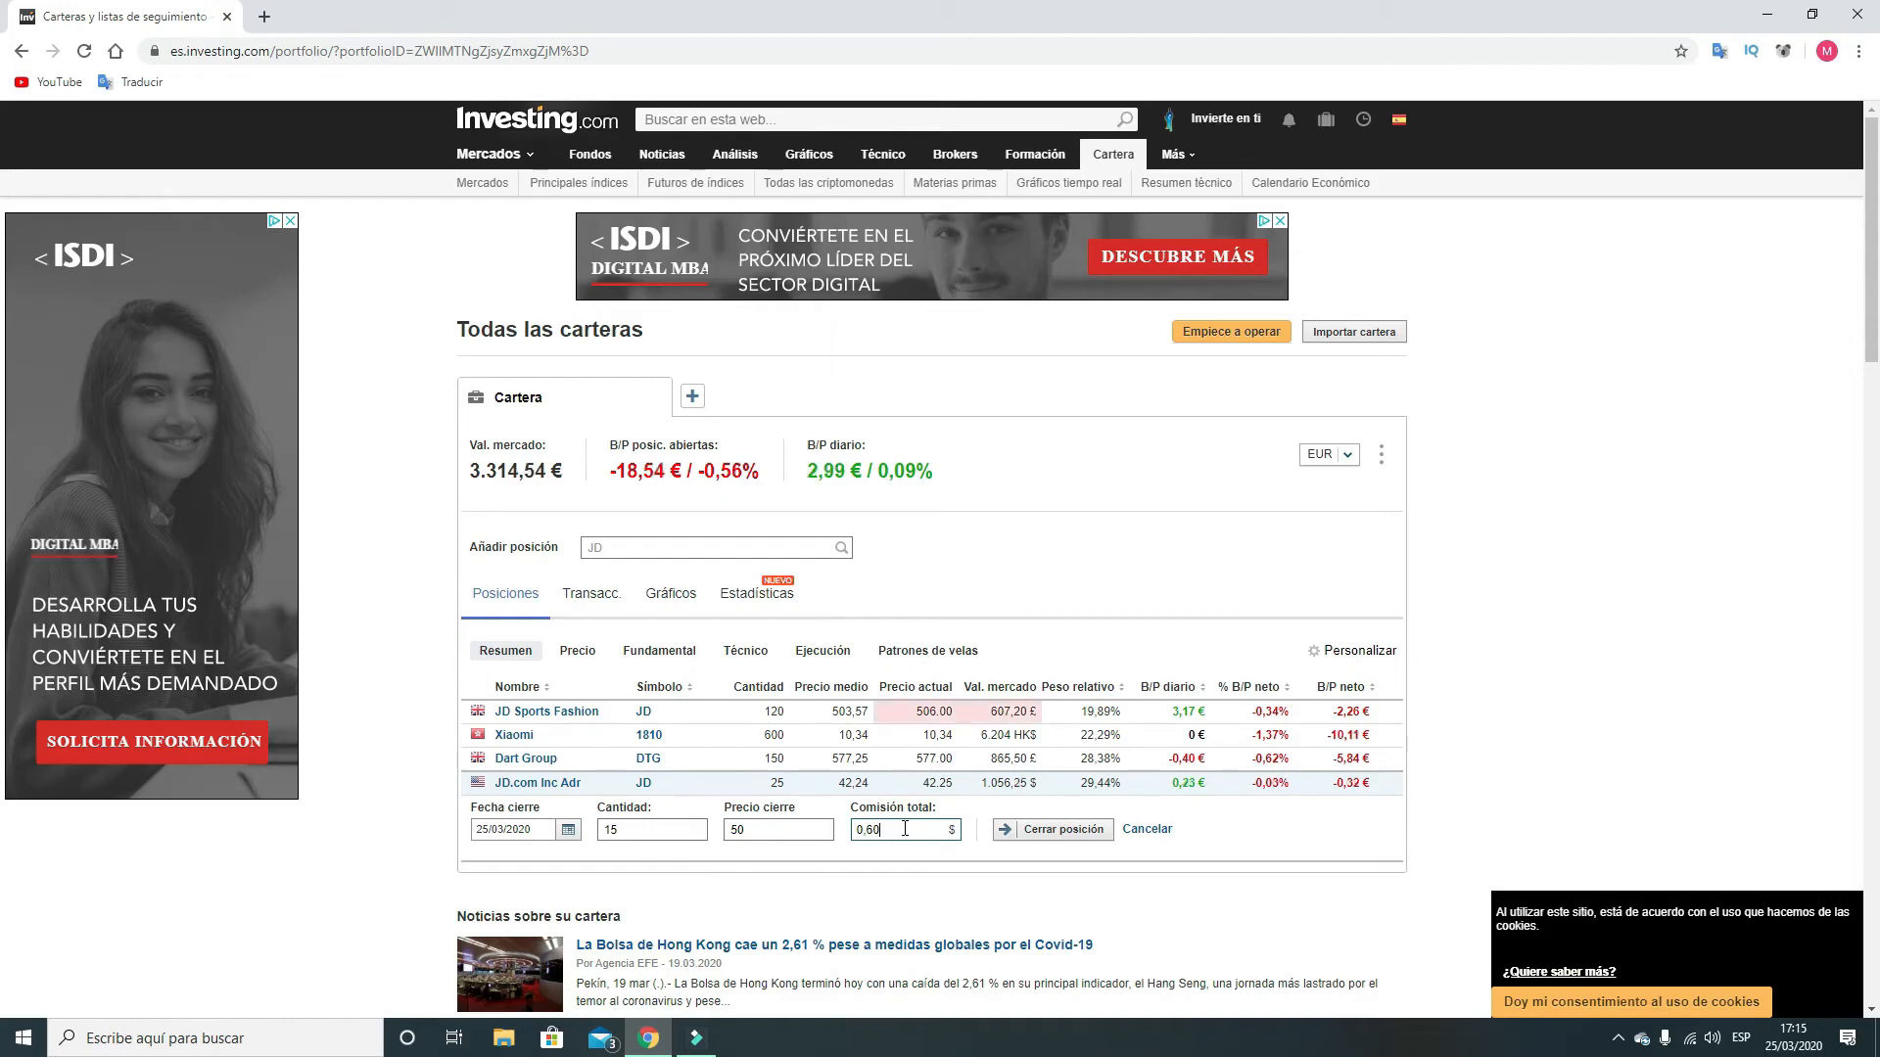
{"action": "double_click", "coordinate": [905, 829]}
{"action": "type", "text": "1"}
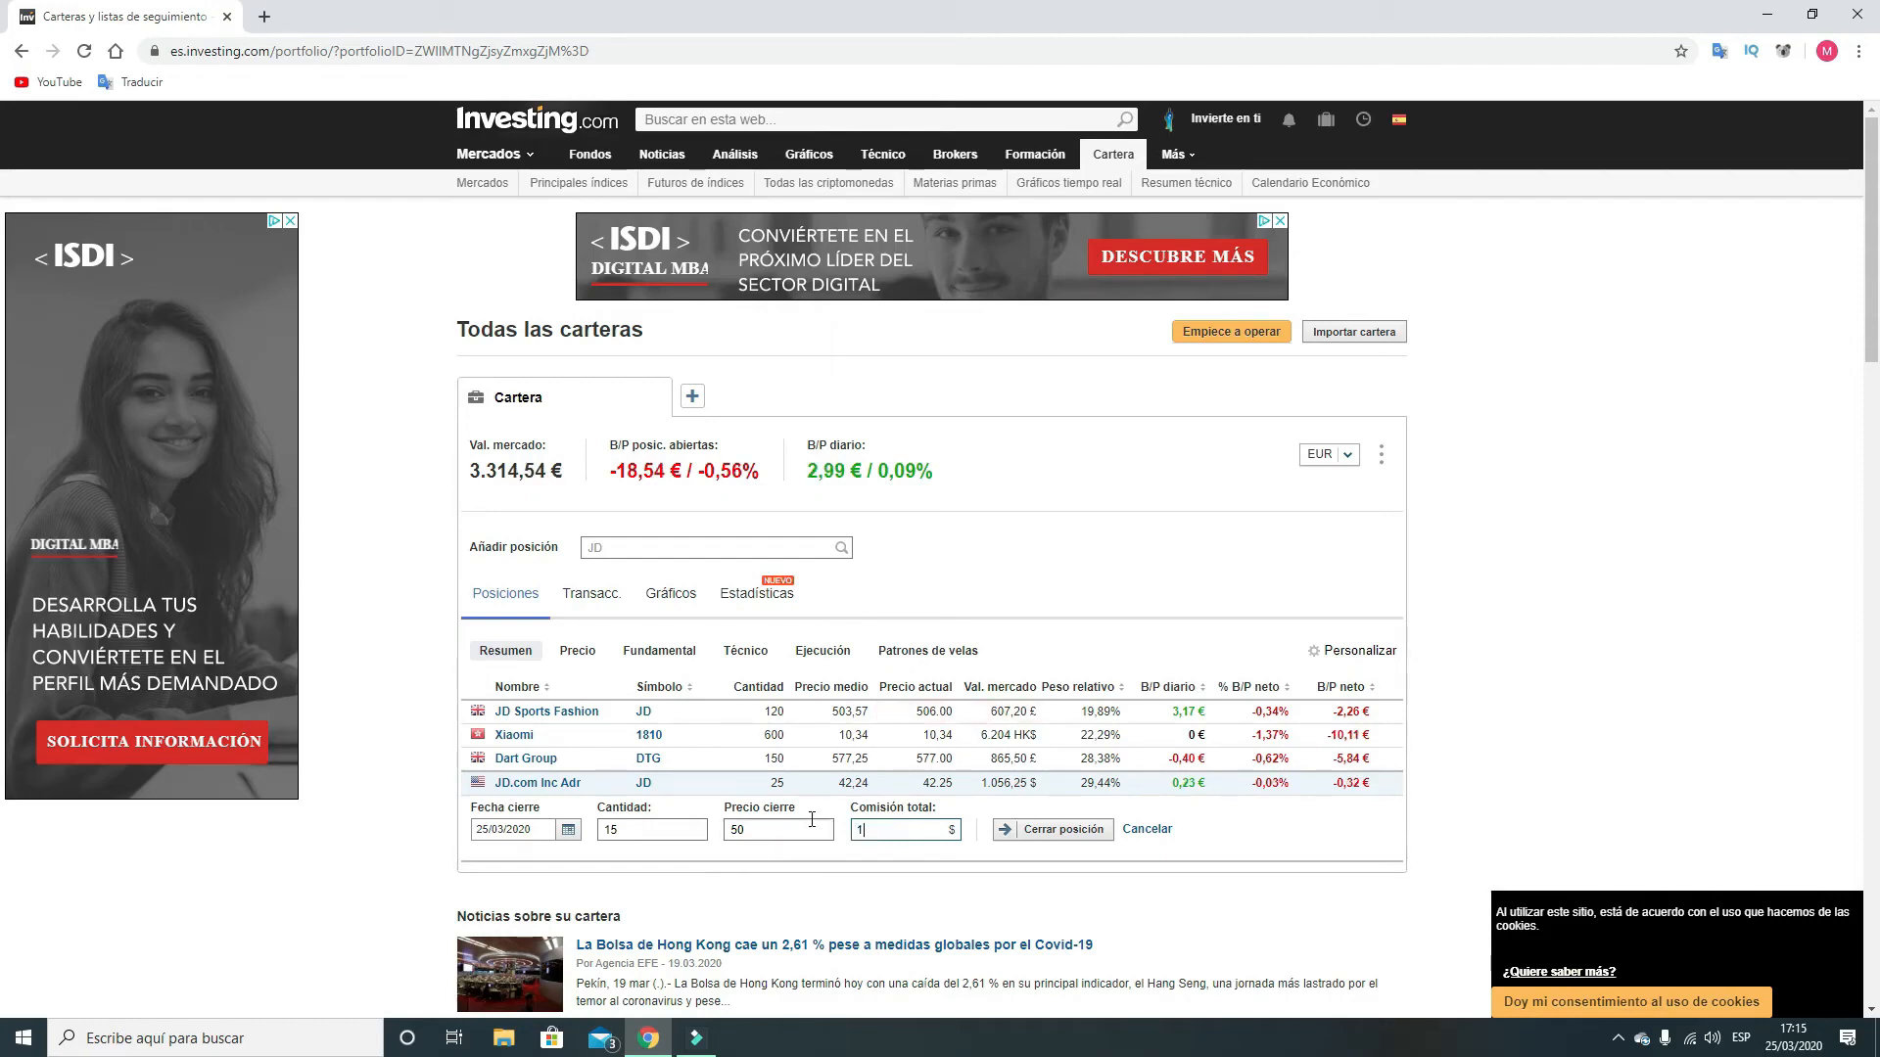
{"action": "type", "text": ",2"}
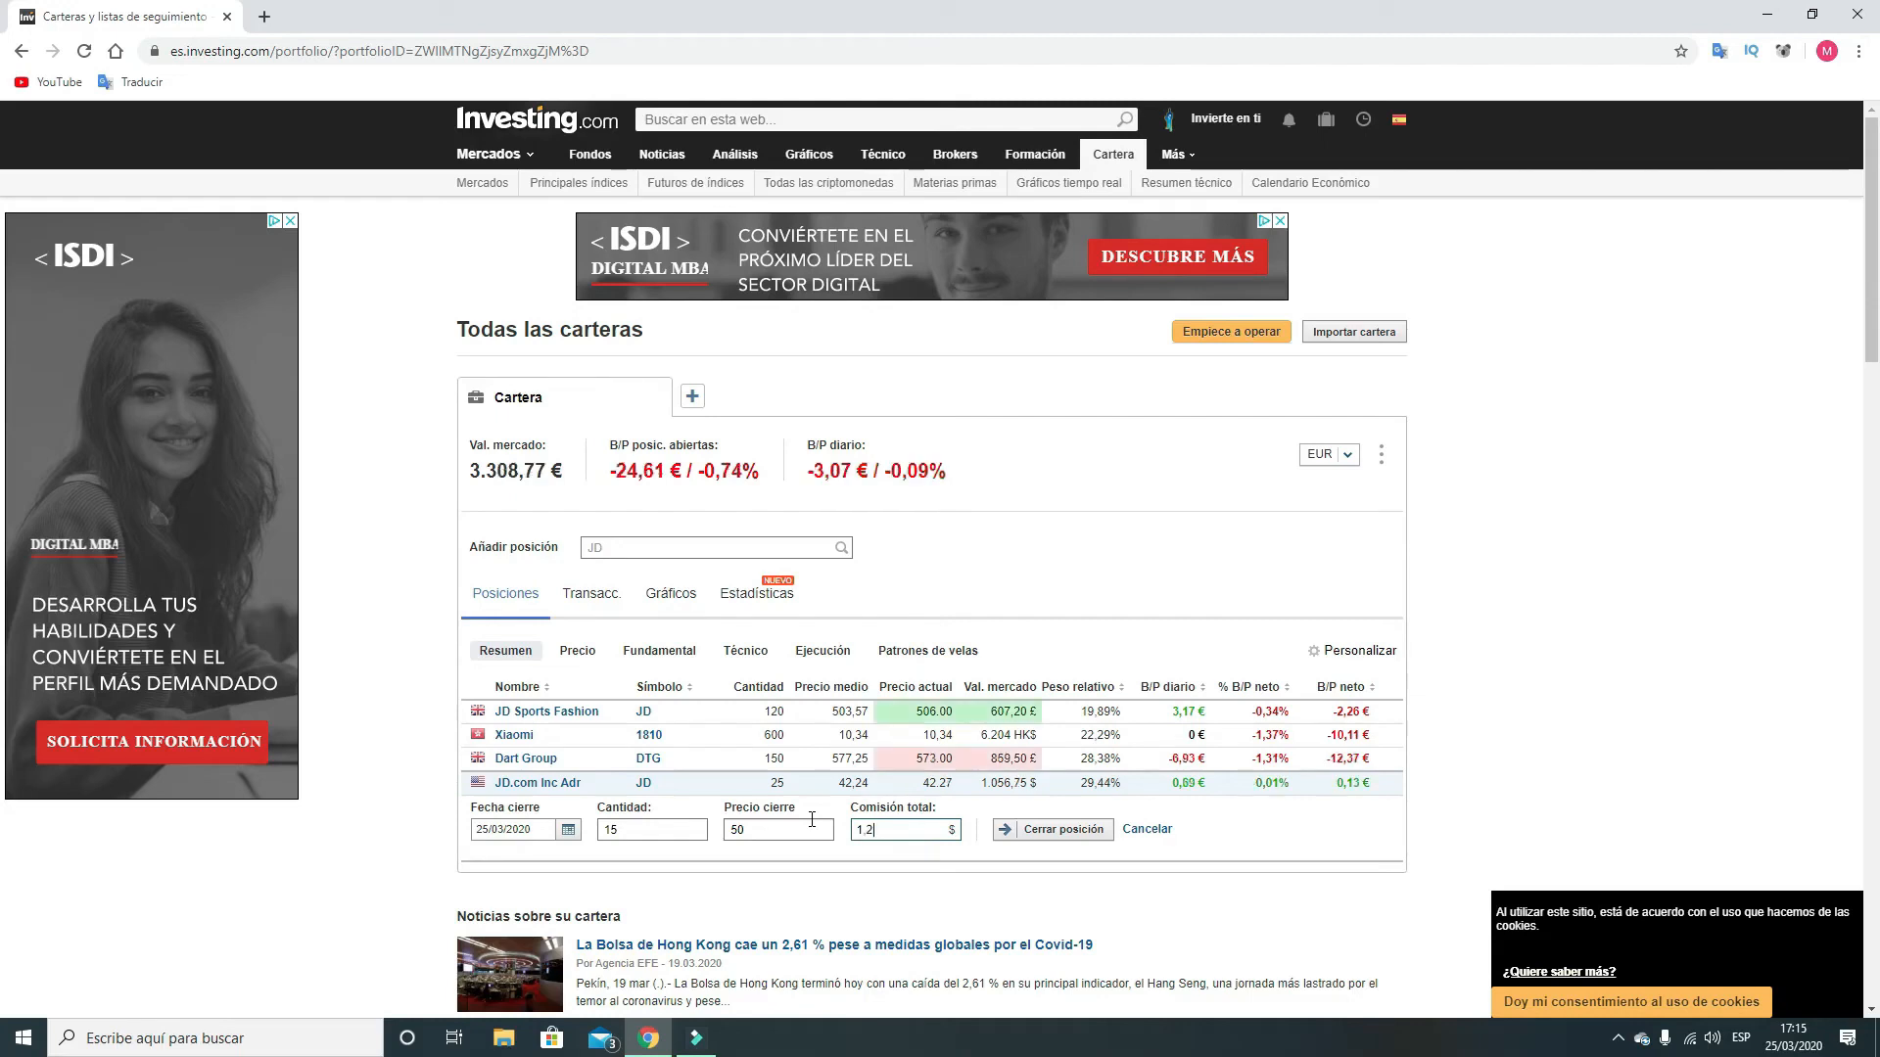
{"action": "left_click", "coordinate": [1036, 833]}
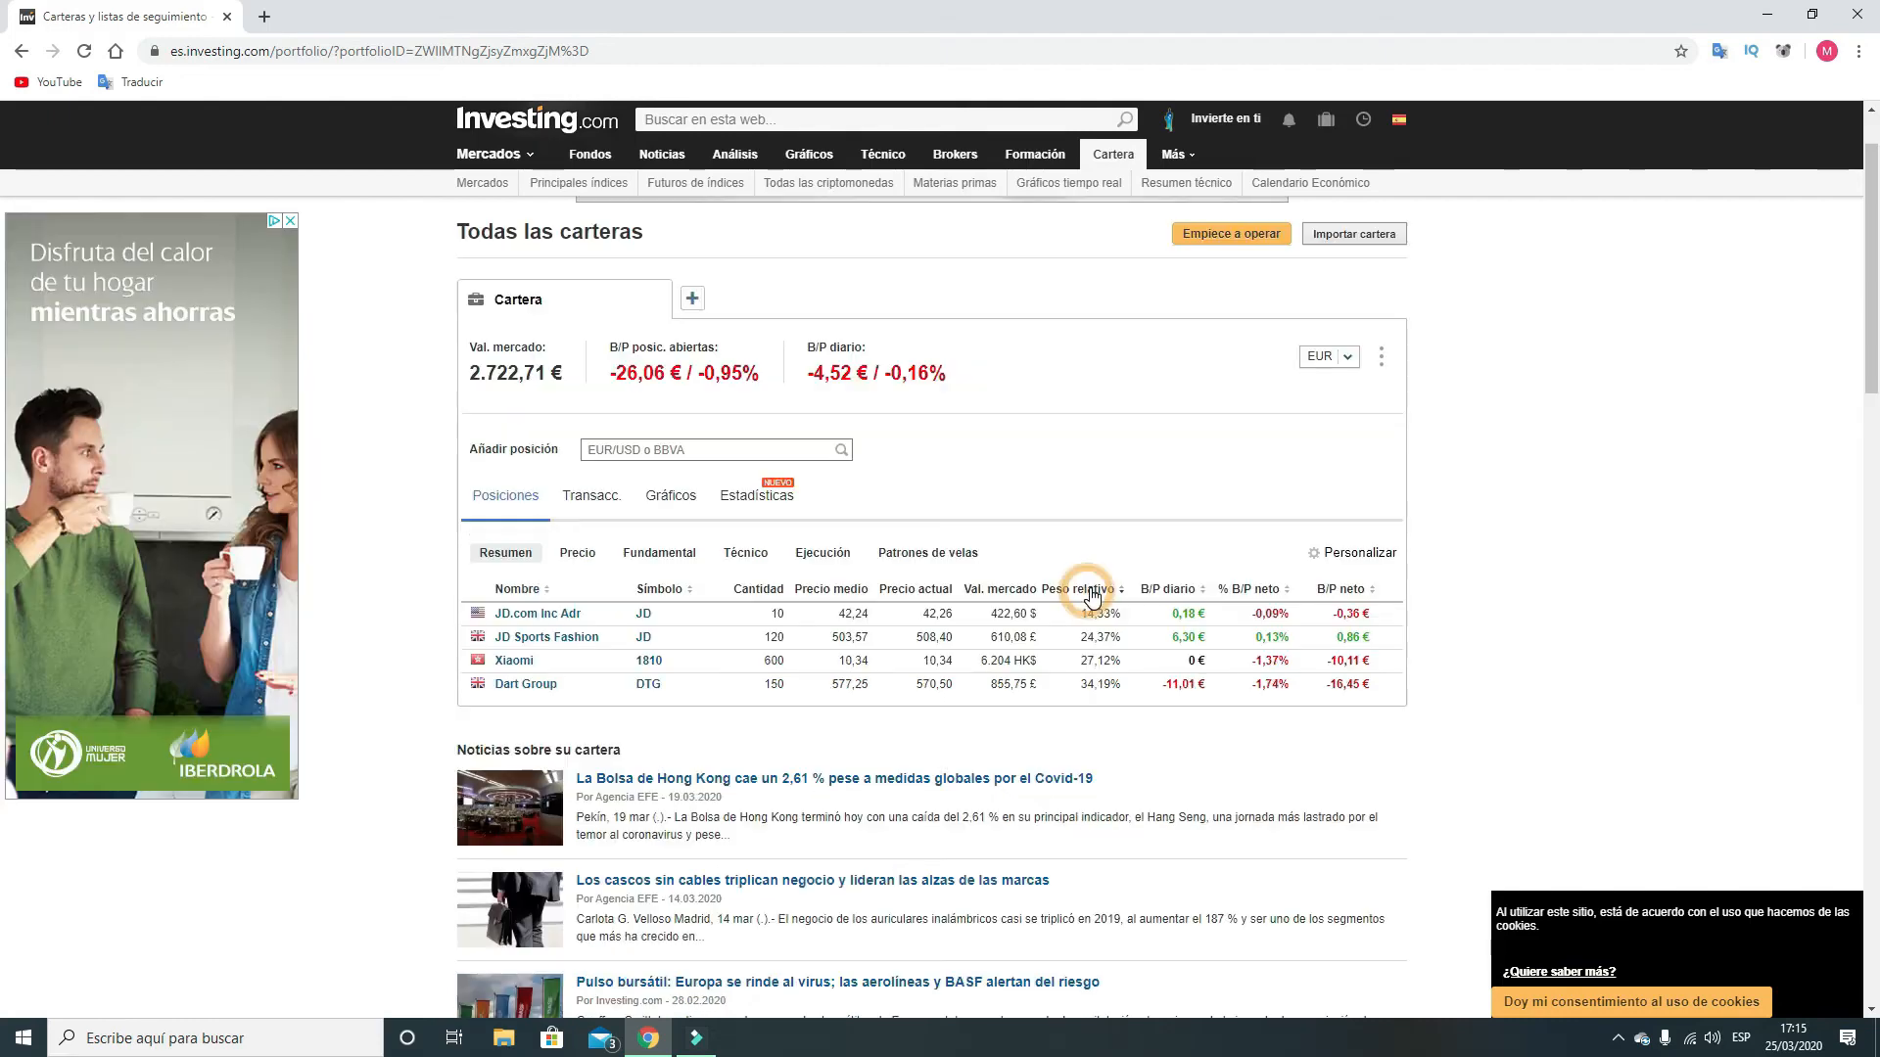
Step: Sort the positions by relative weight, largest first, and check the portfolio's market value
{"action": "scroll", "coordinate": [519, 697], "scroll_direction": "down", "scroll_amount": 1}
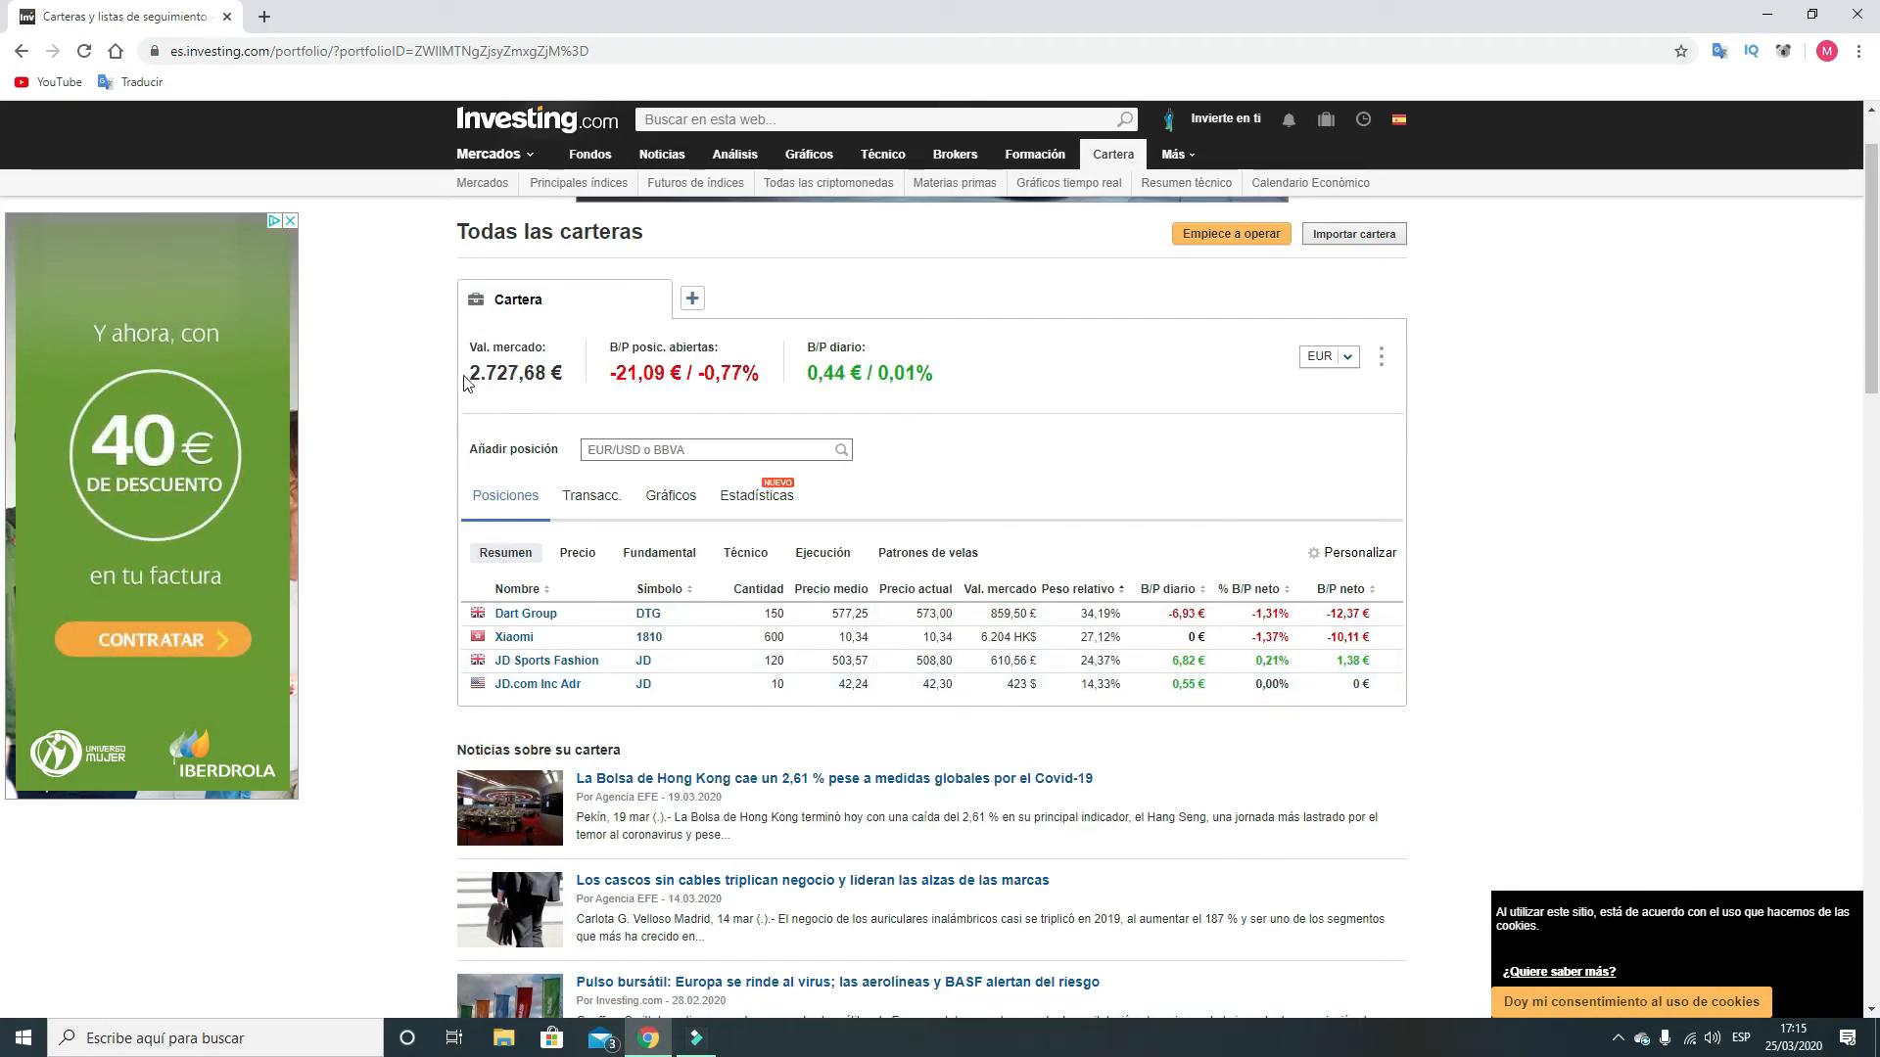
{"action": "left_click_drag", "start_coordinate": [468, 382], "coordinate": [571, 384]}
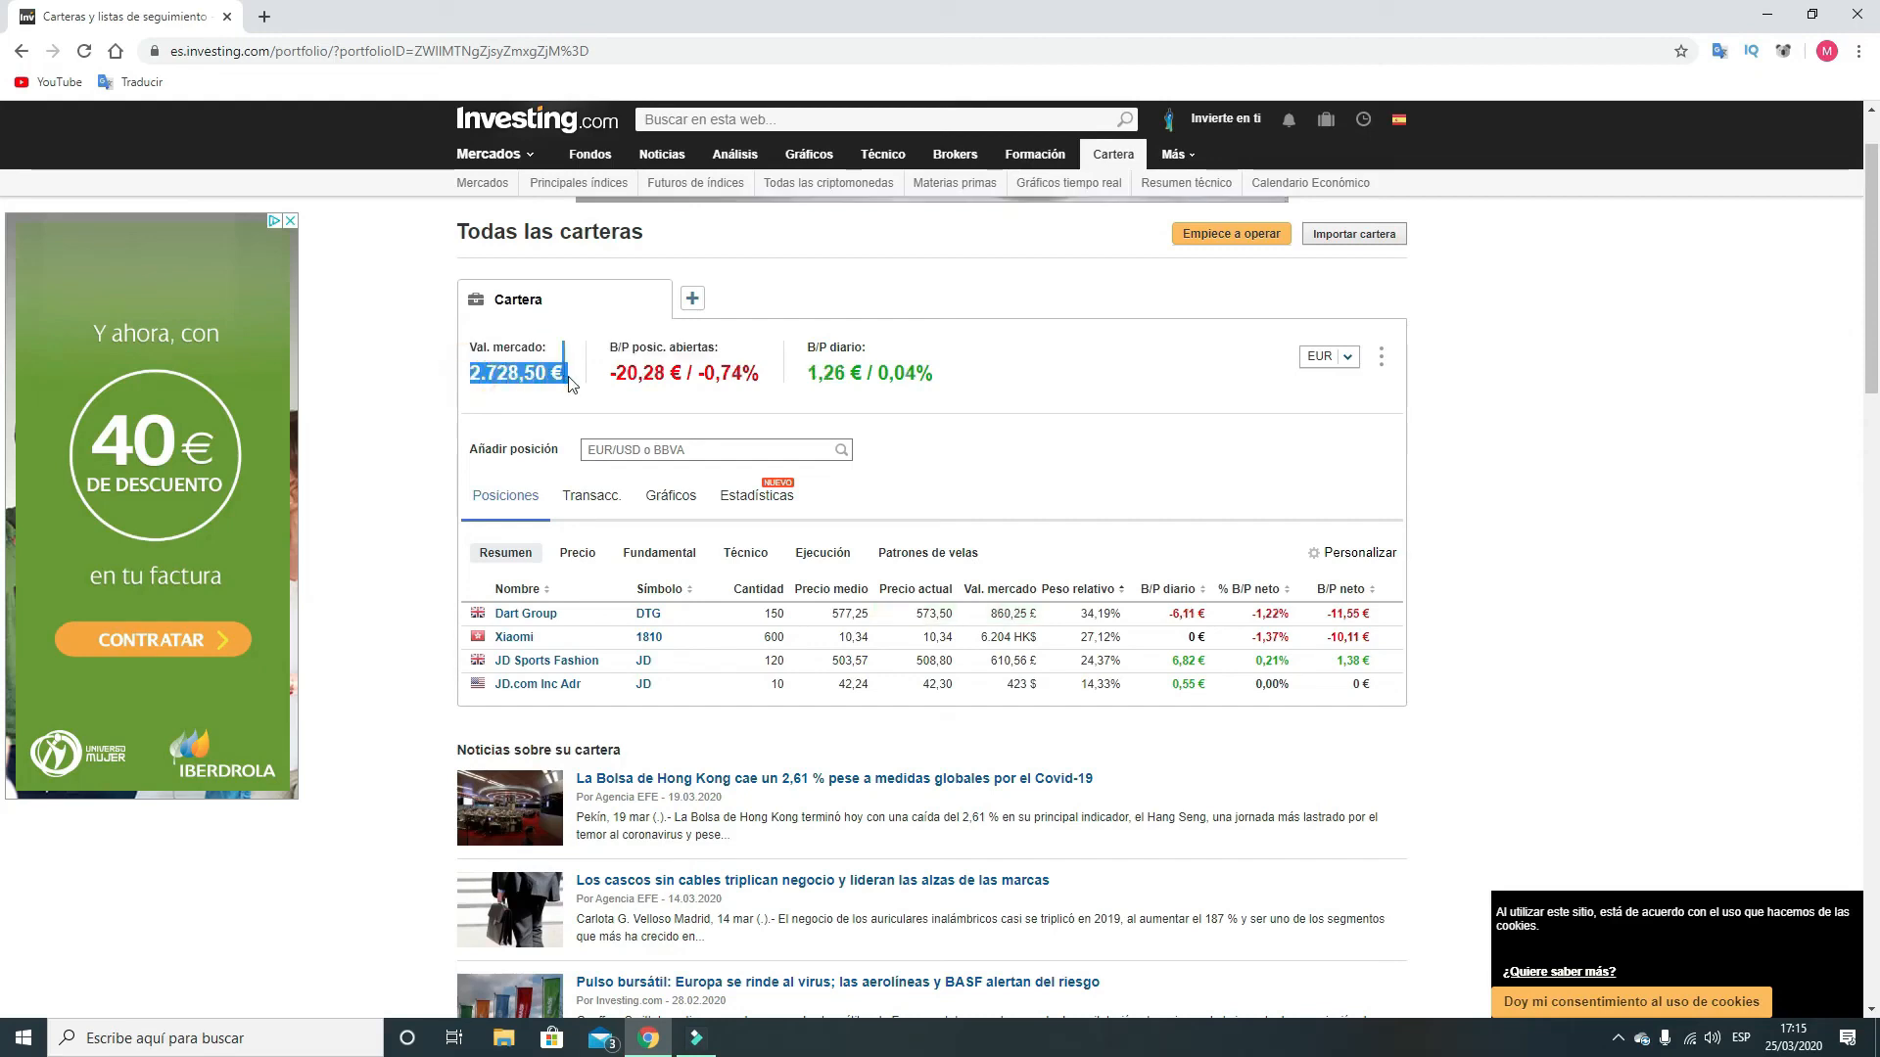
{"action": "left_click", "coordinate": [463, 406]}
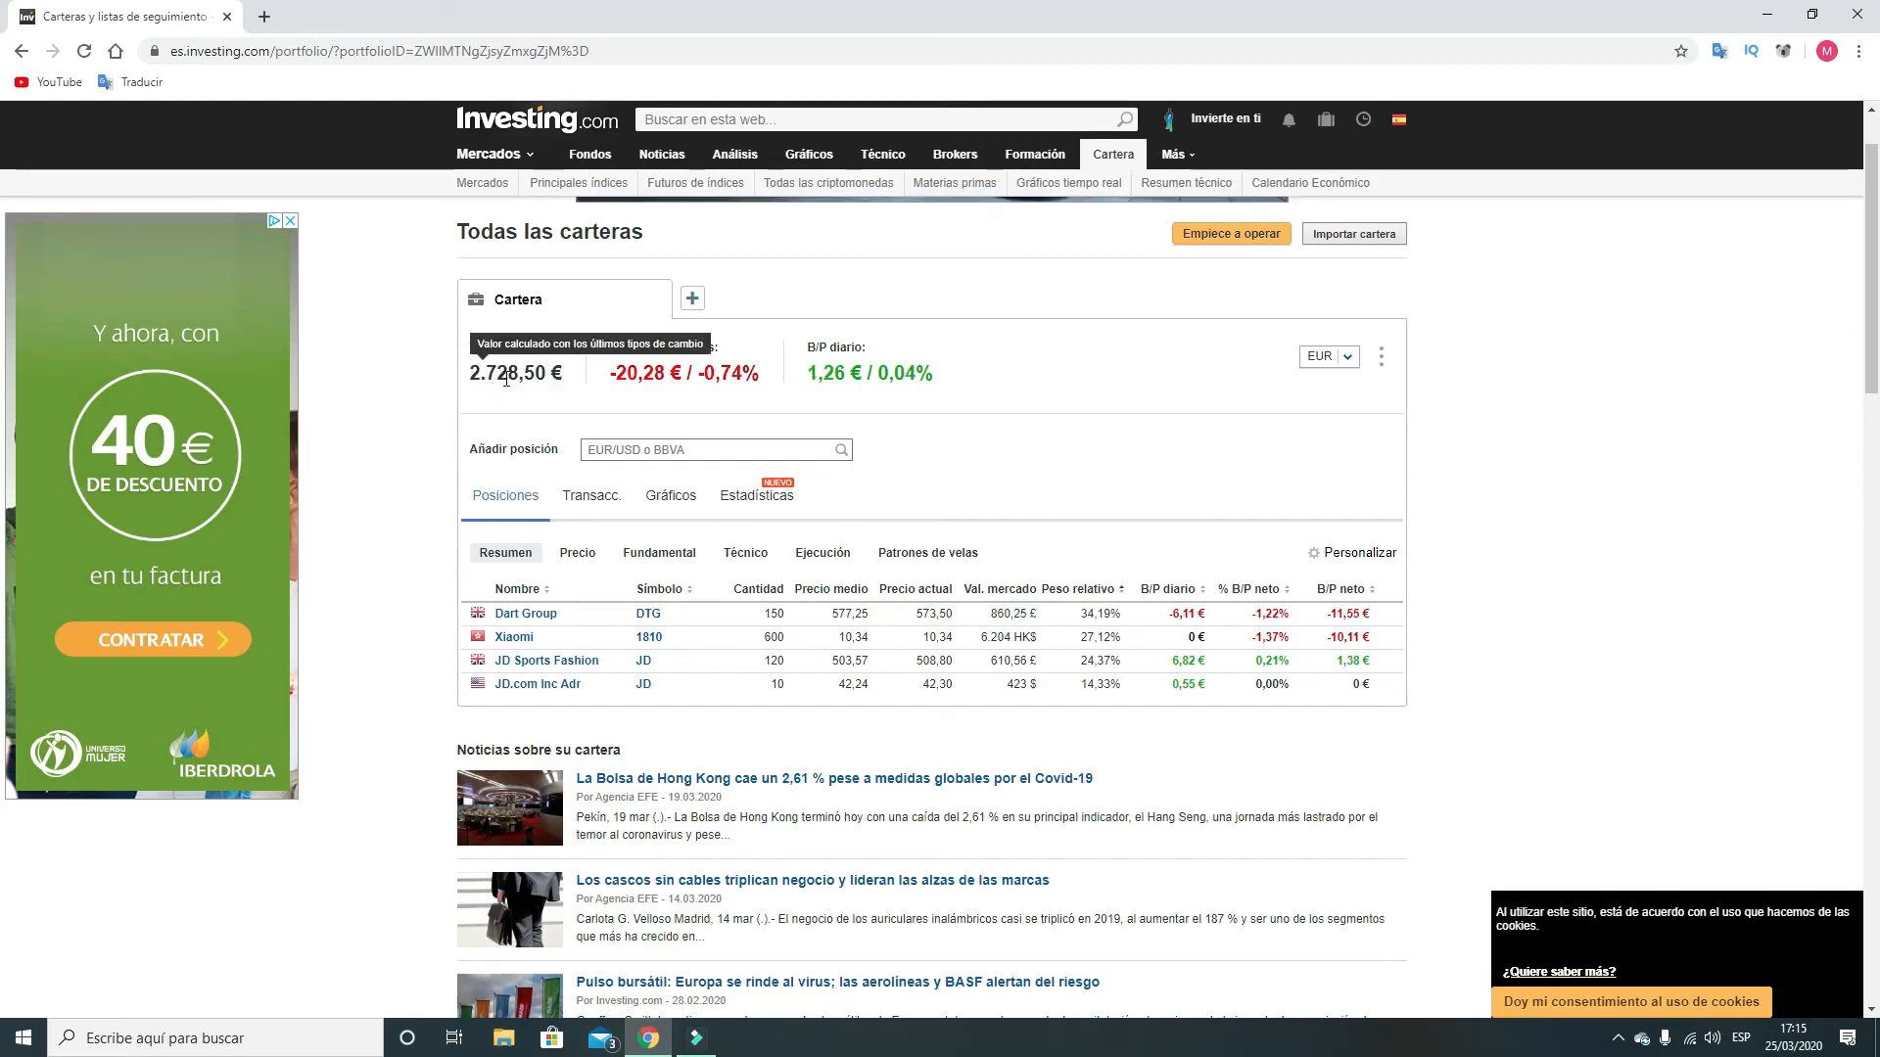
Step: Show the closed positions among the portfolio's transactions and check the total profit and loss
{"action": "left_click", "coordinate": [592, 499]}
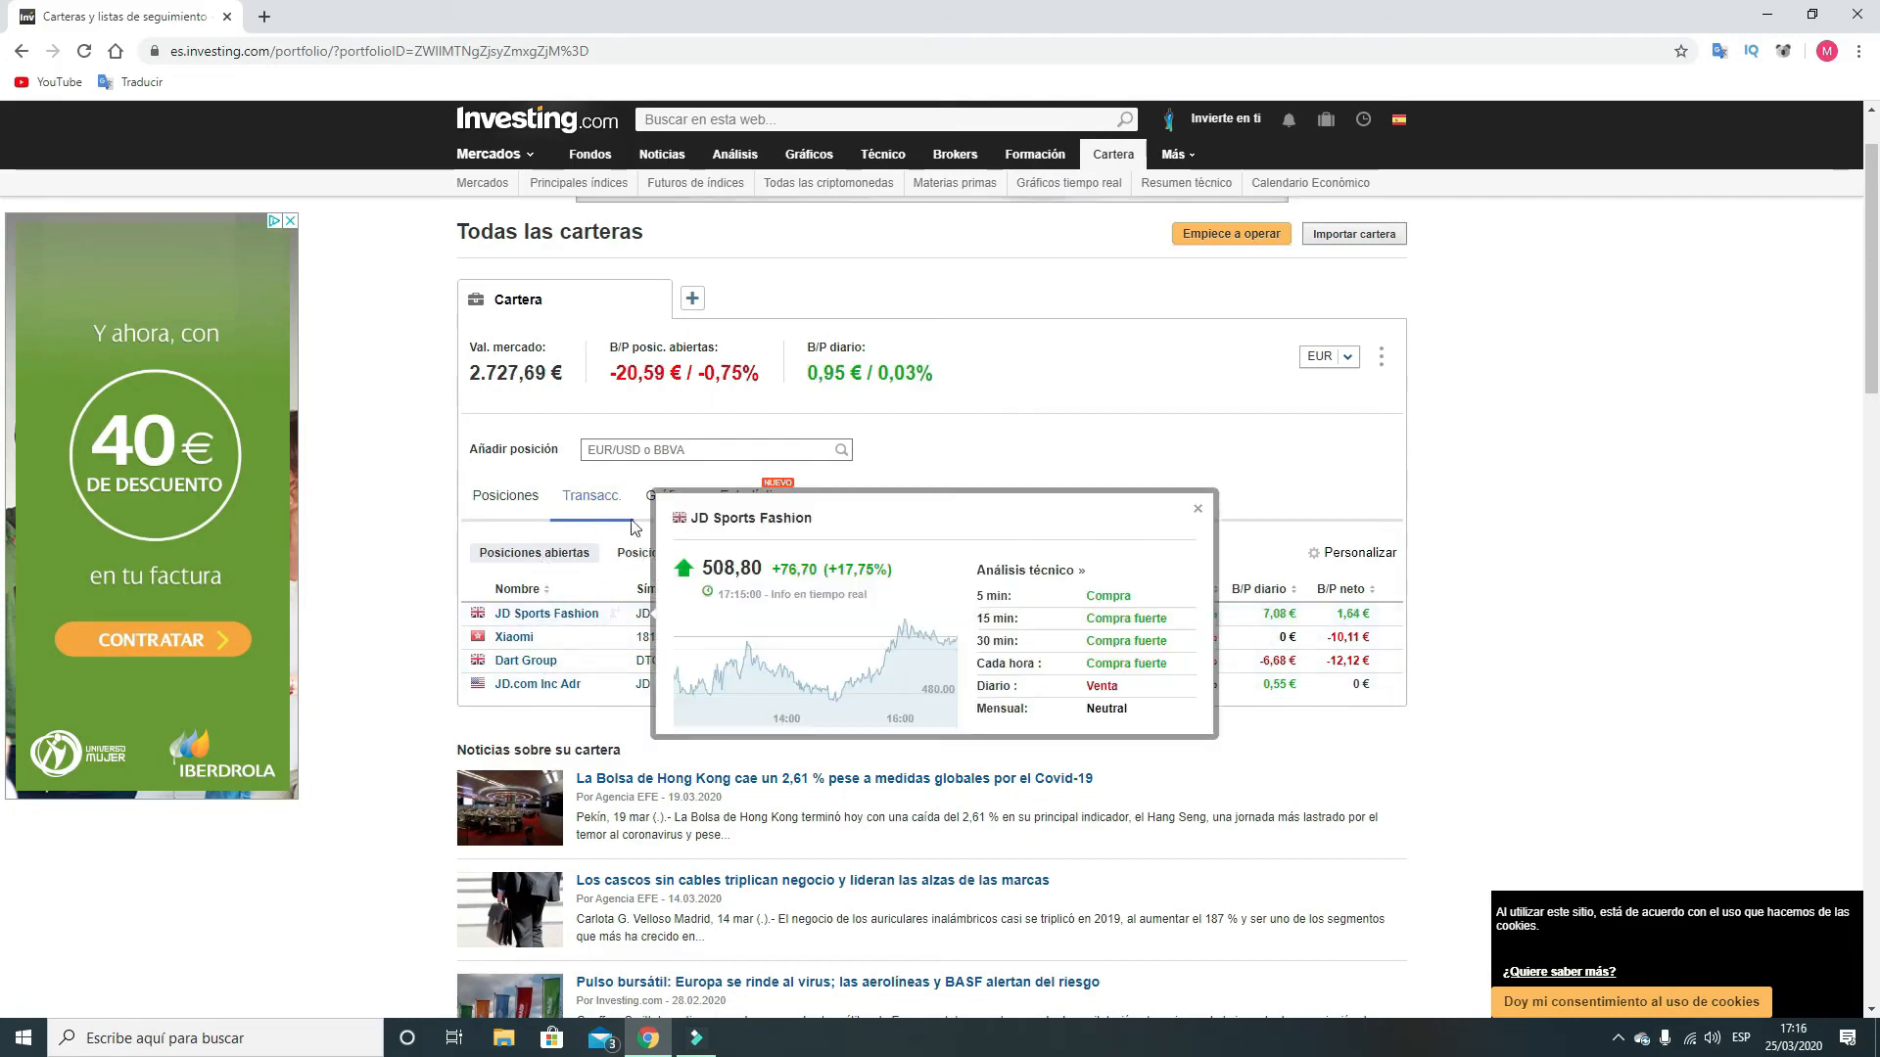
{"action": "left_click", "coordinate": [652, 560]}
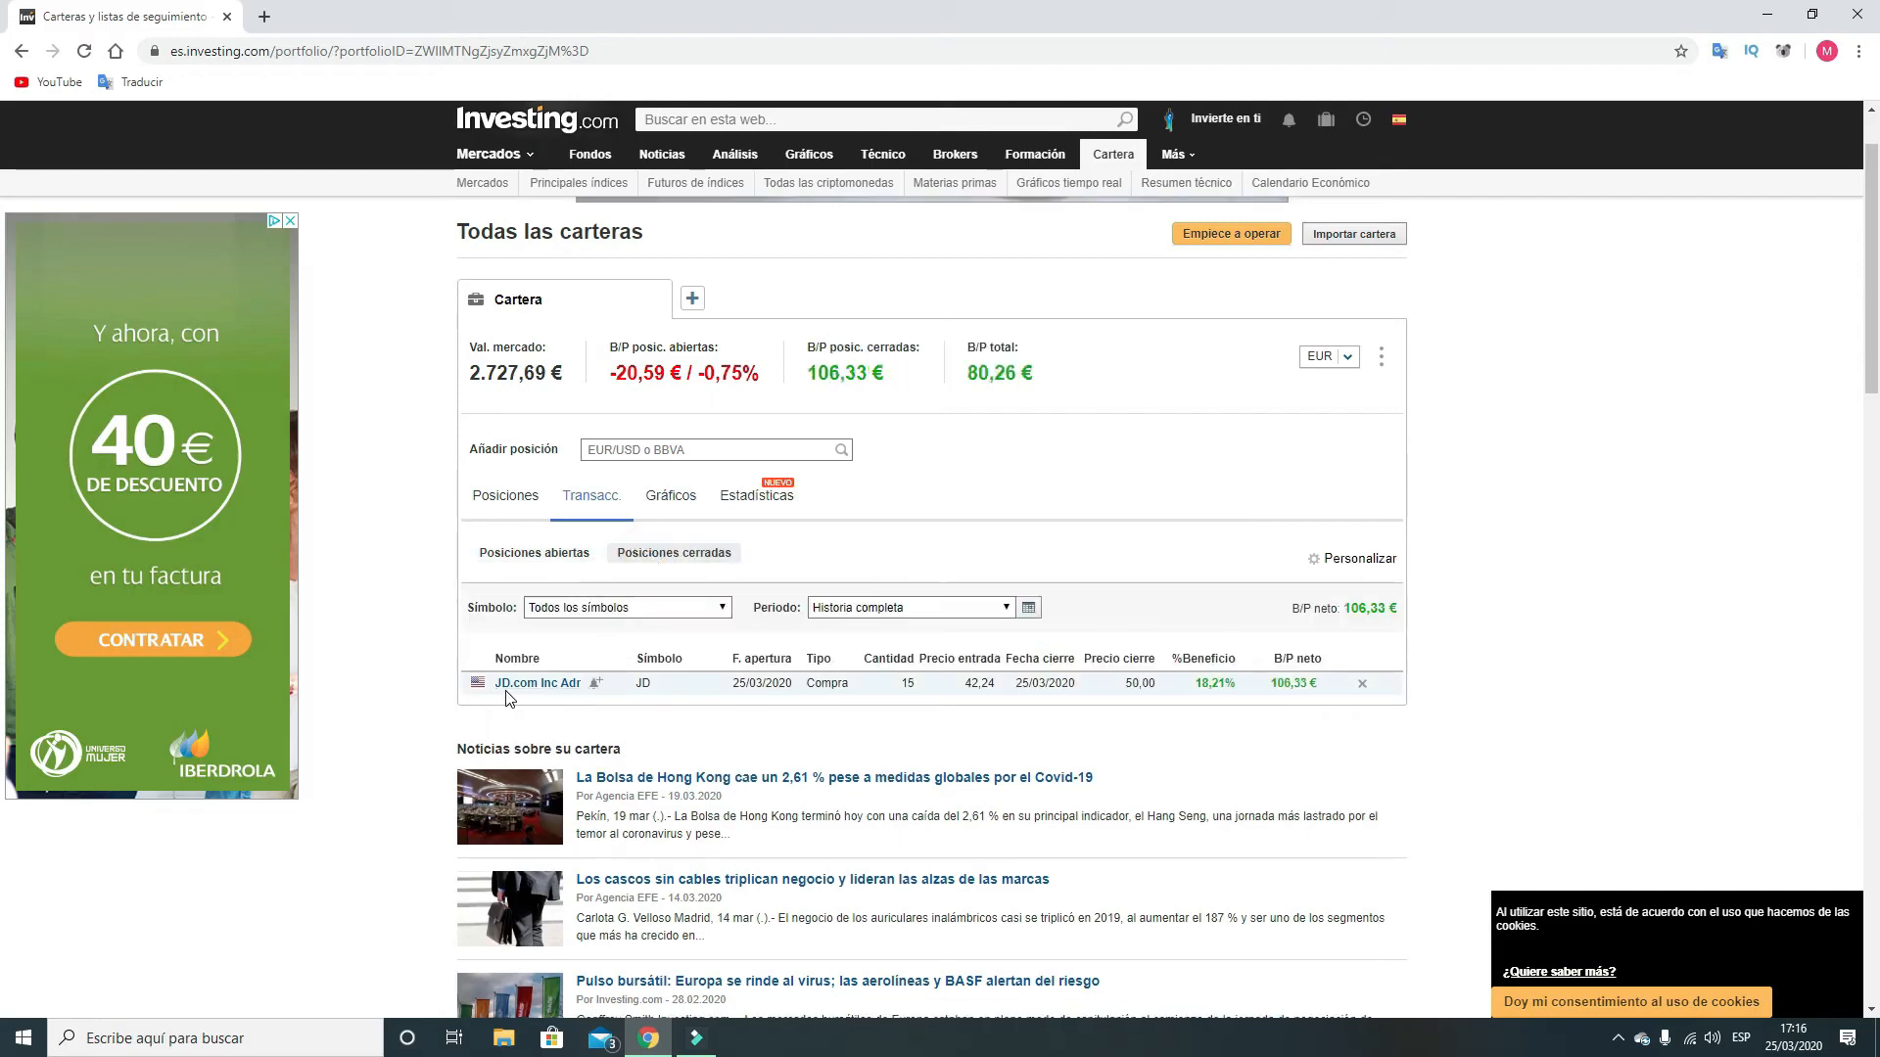
{"action": "mouse_move", "coordinate": [514, 685]}
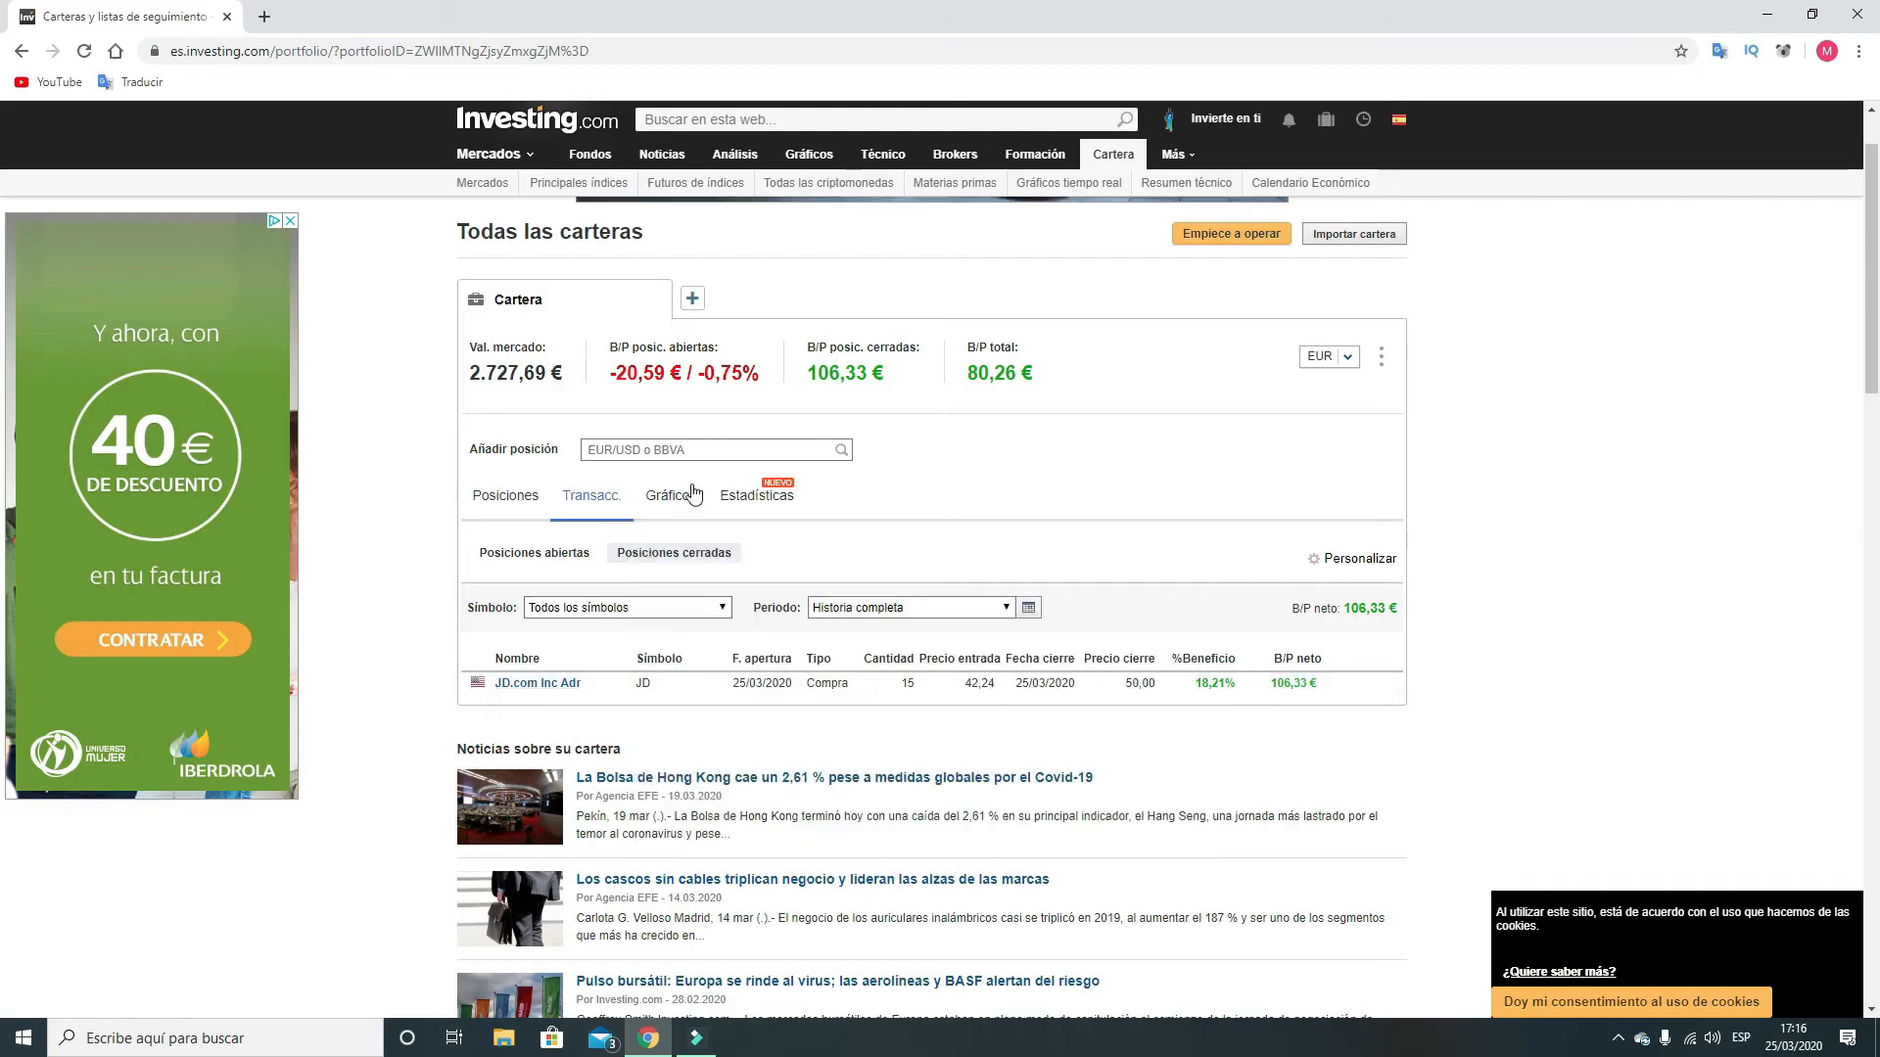
{"action": "mouse_move", "coordinate": [1009, 378]}
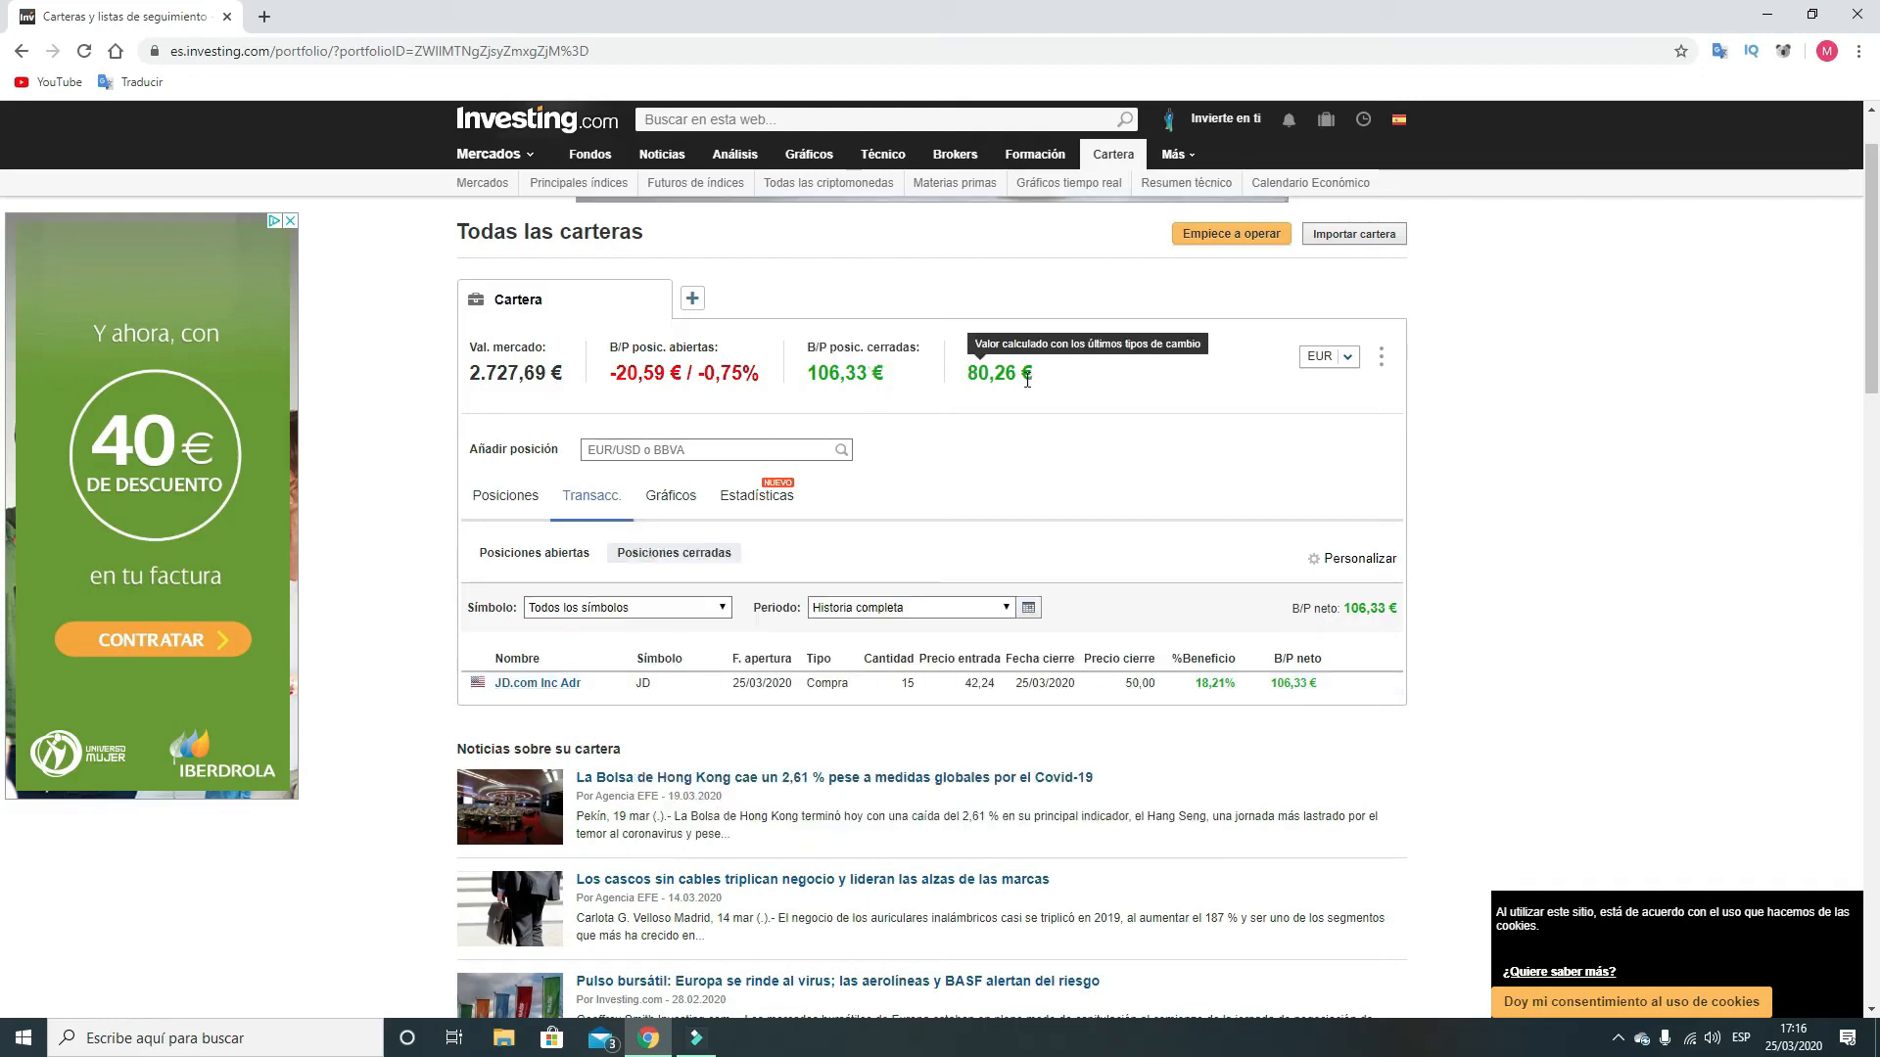
{"action": "double_click", "coordinate": [971, 374]}
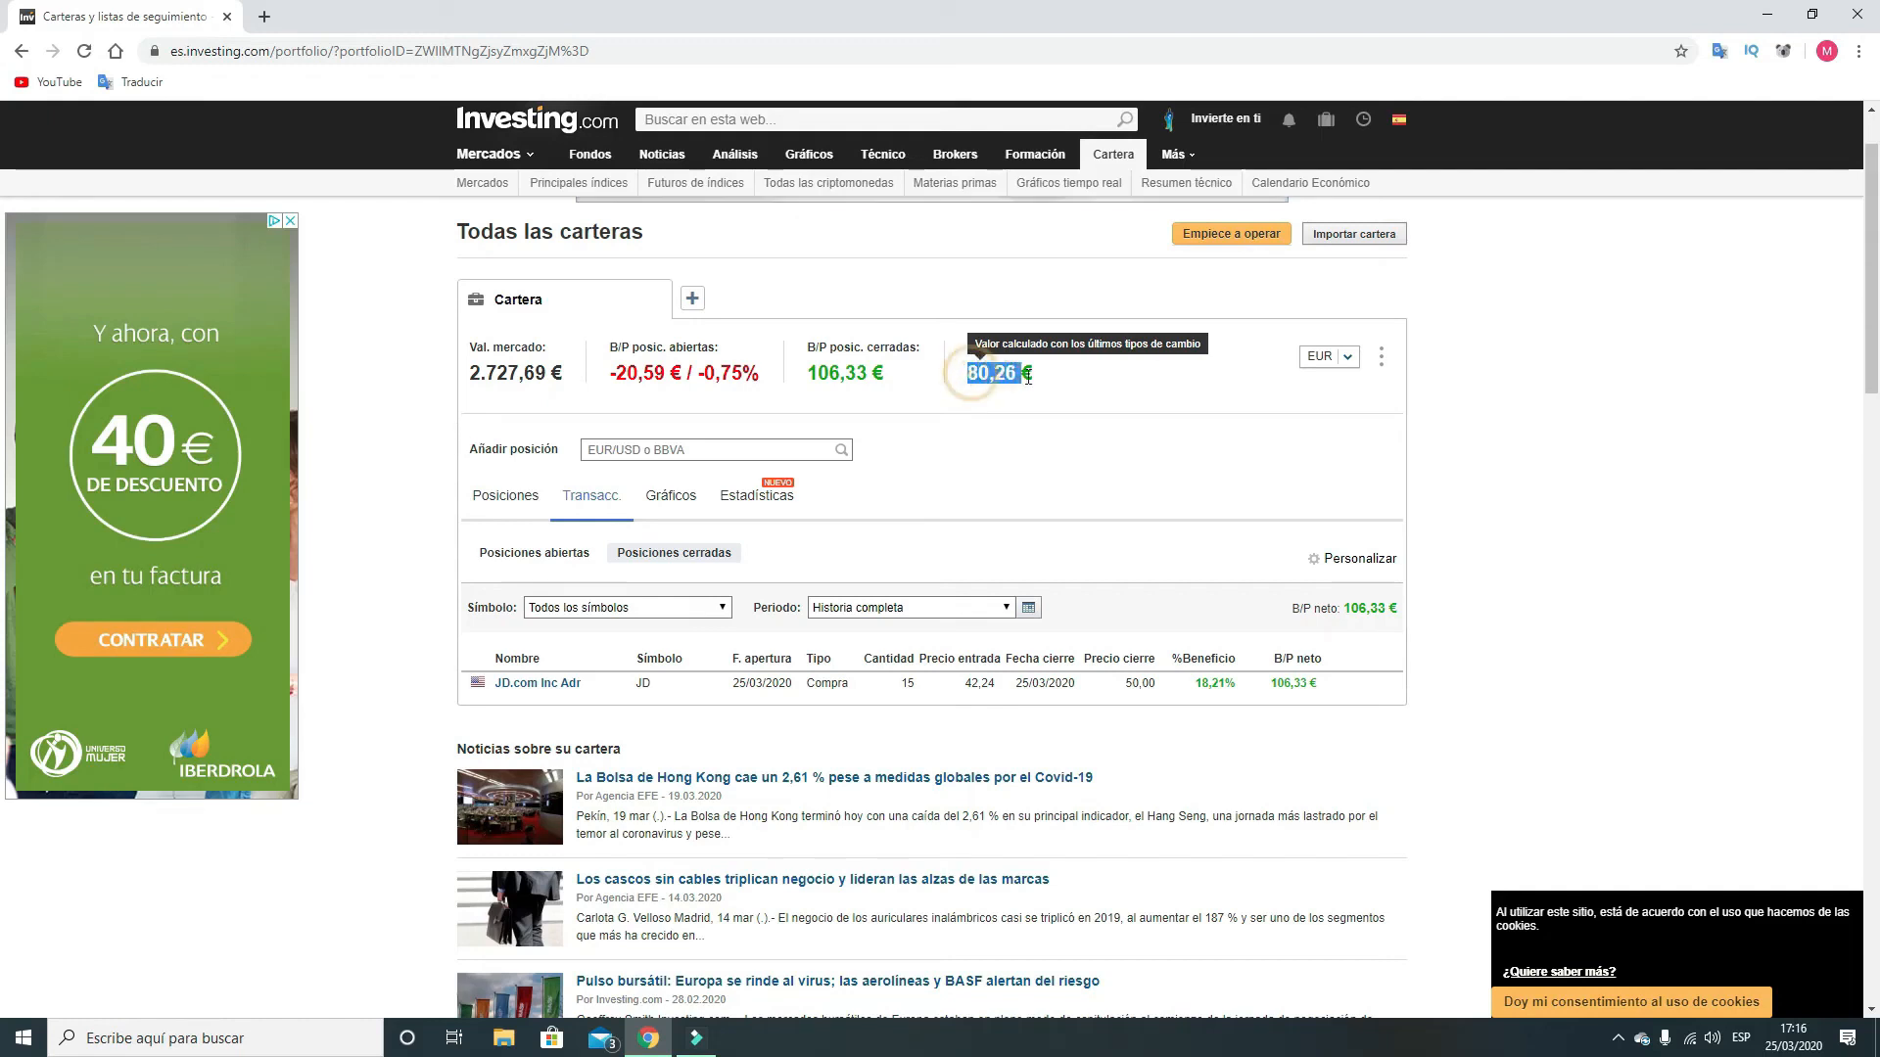
{"action": "left_click", "coordinate": [1046, 390]}
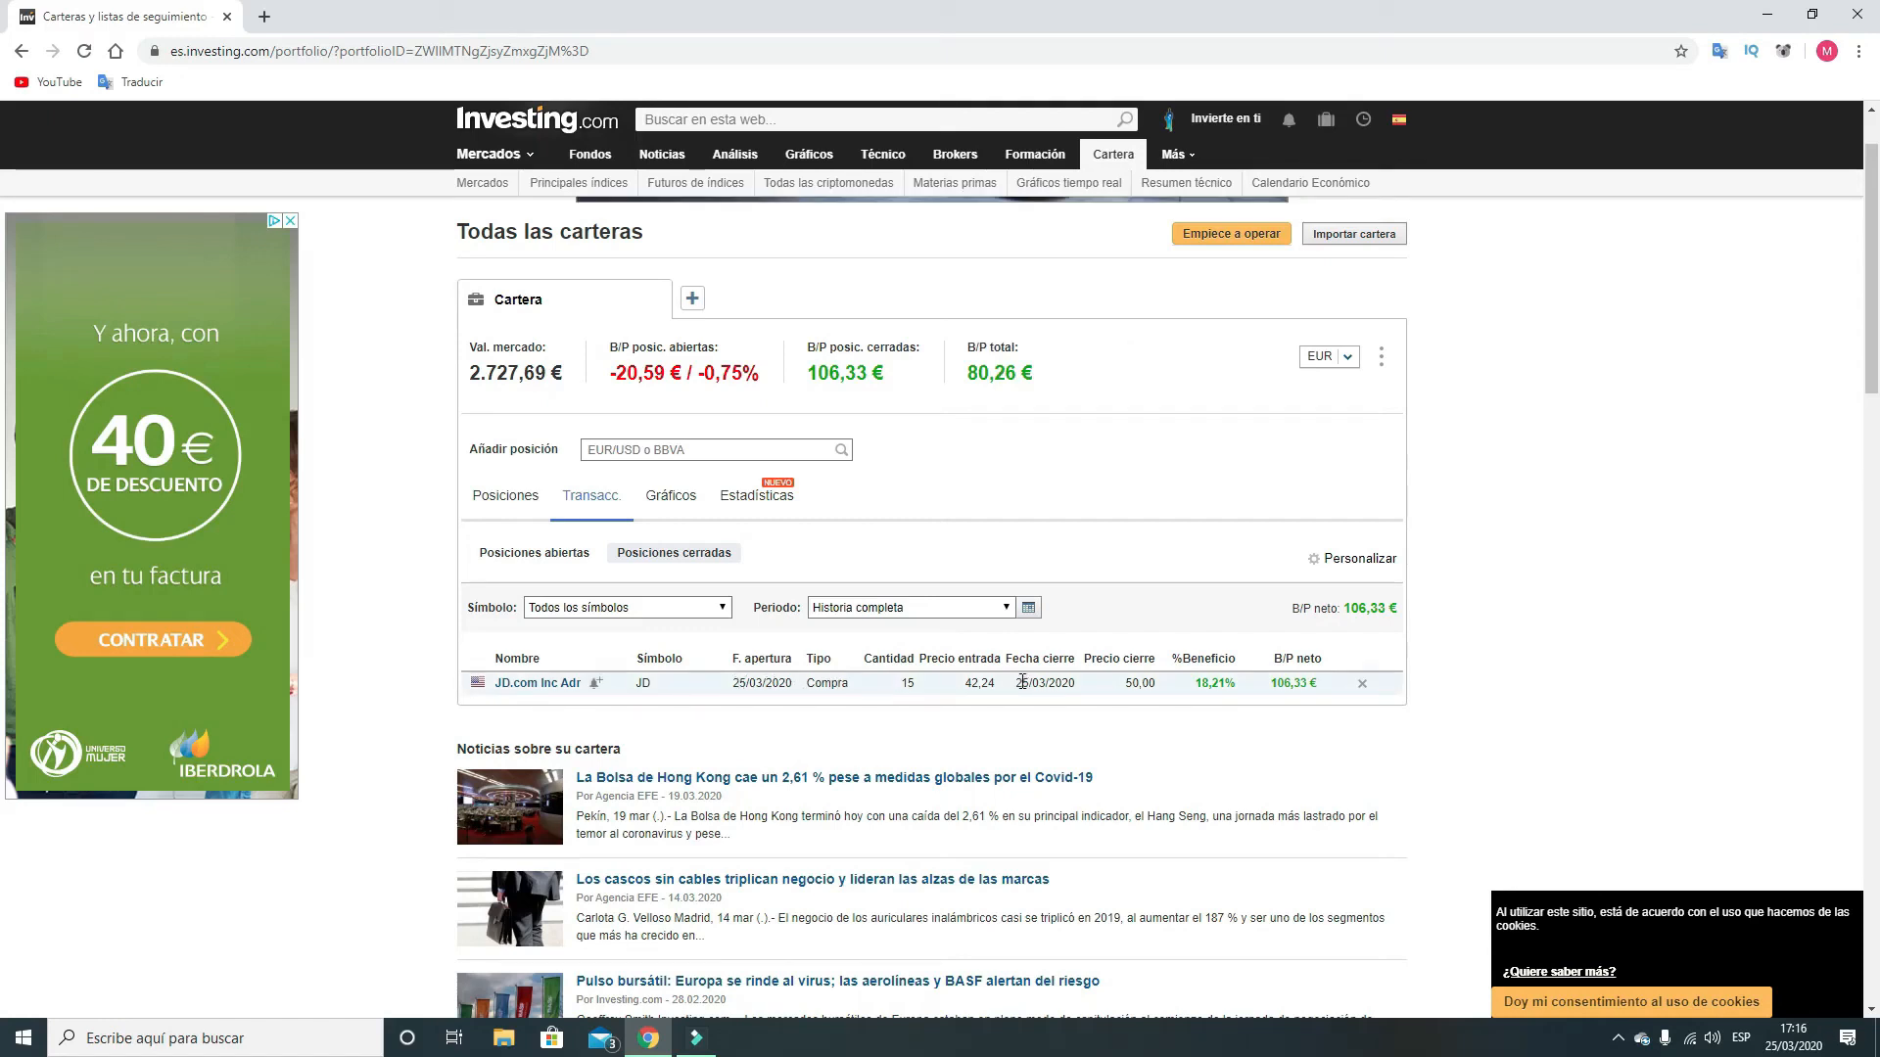
Step: Examine the closed JD.com Inc Adr position's entry price, closing price, quantity, percentage gain and net profit or loss
{"action": "double_click", "coordinate": [979, 683]}
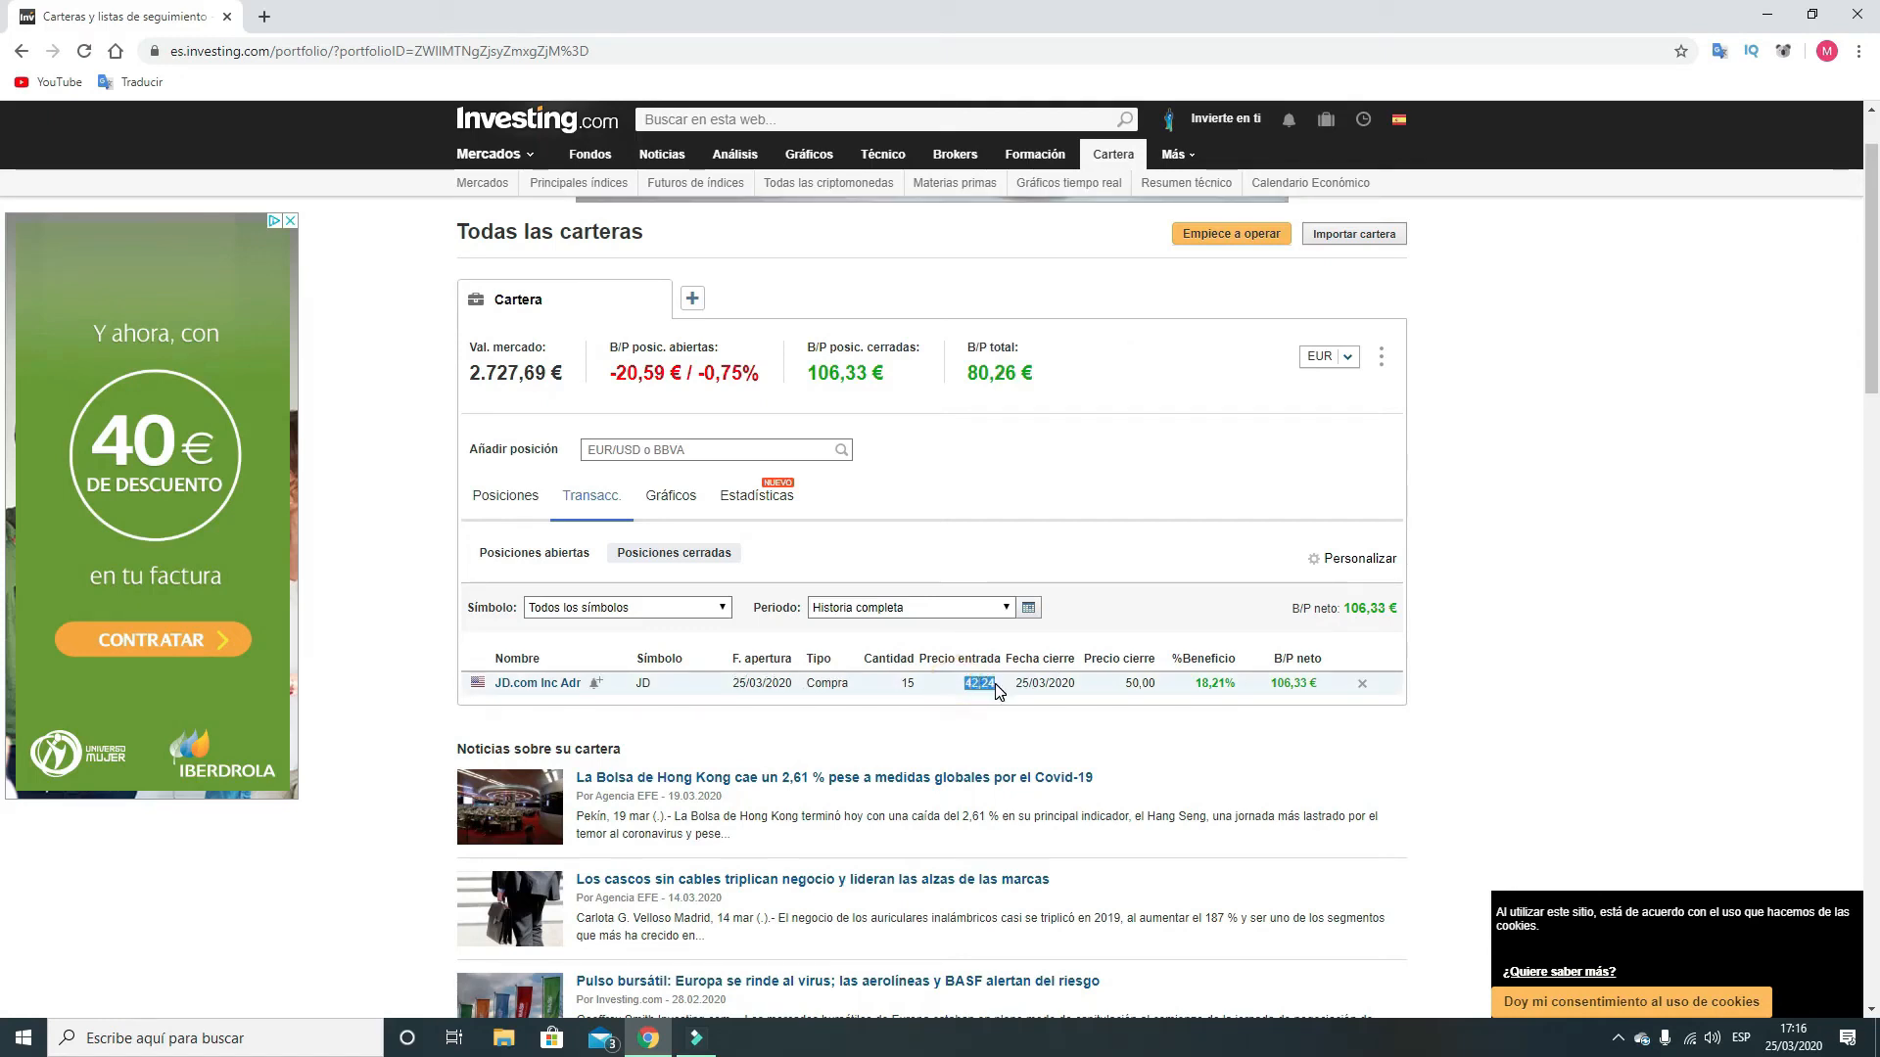
{"action": "double_click", "coordinate": [1129, 683]}
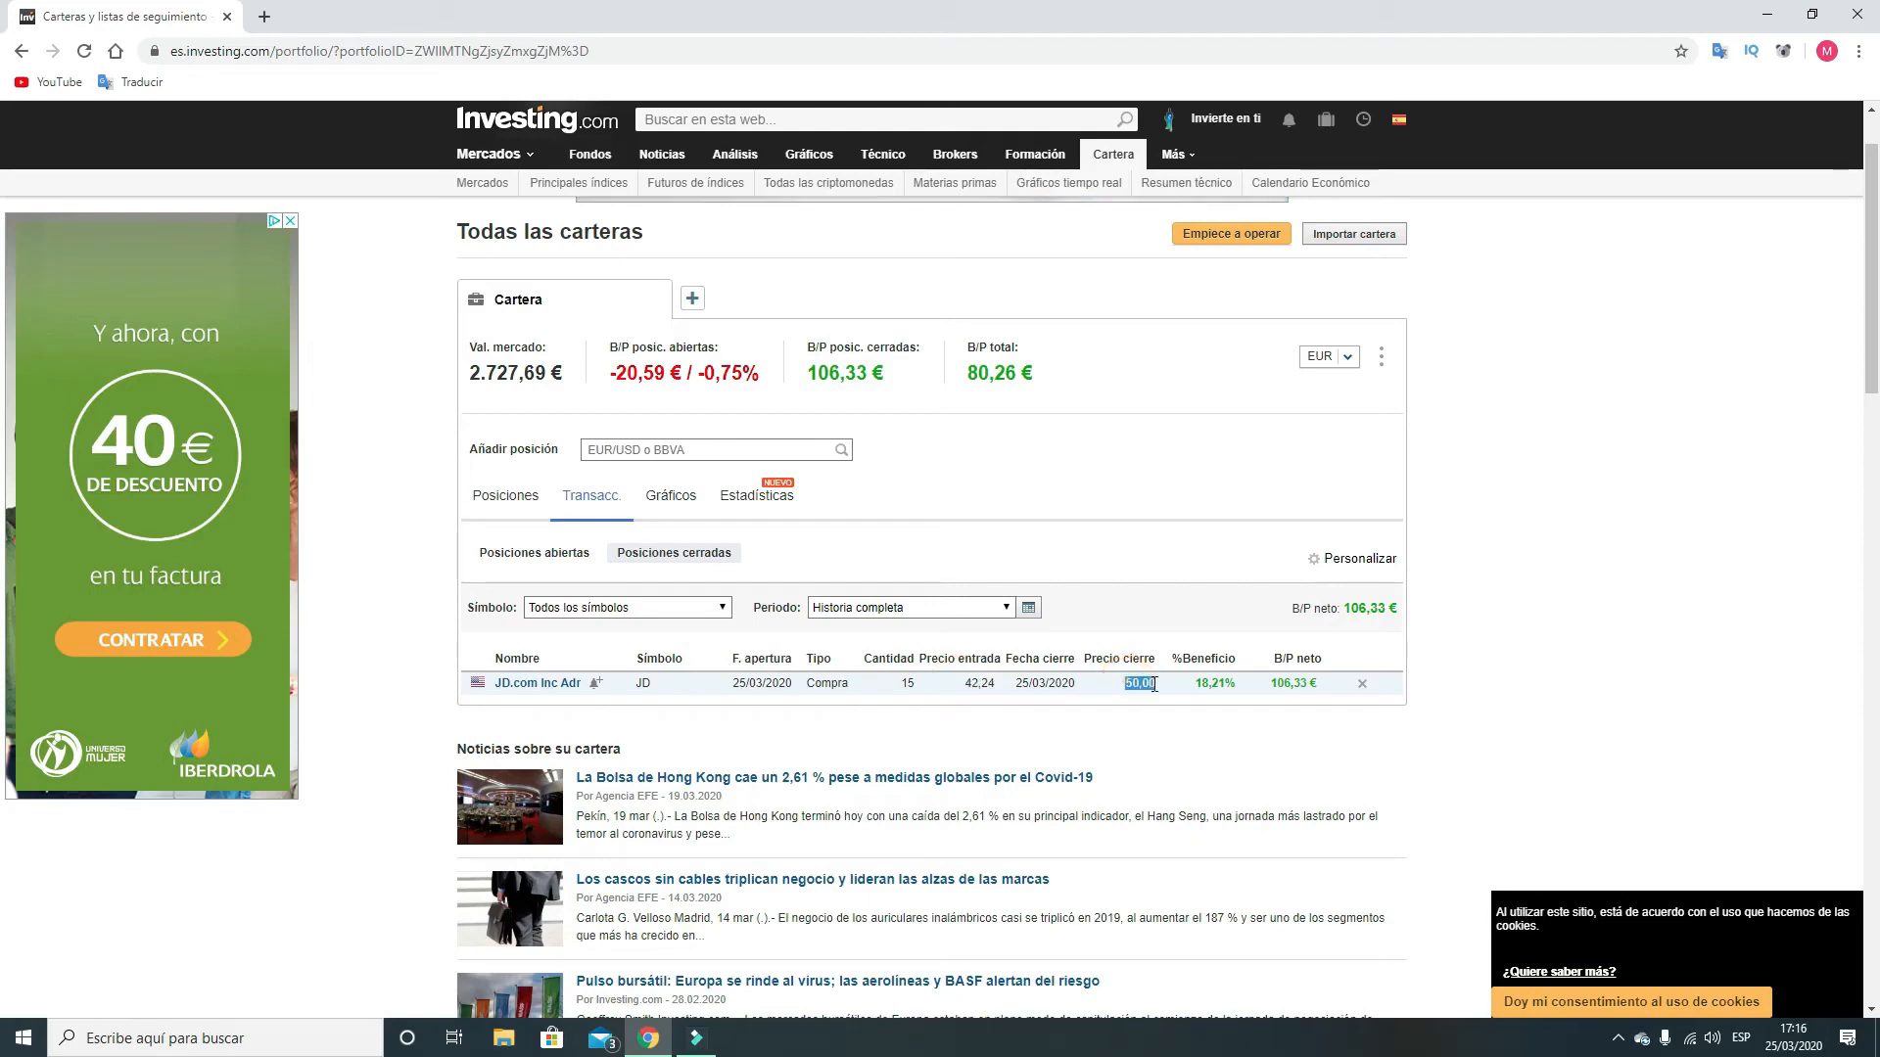
{"action": "left_click", "coordinate": [1148, 717]}
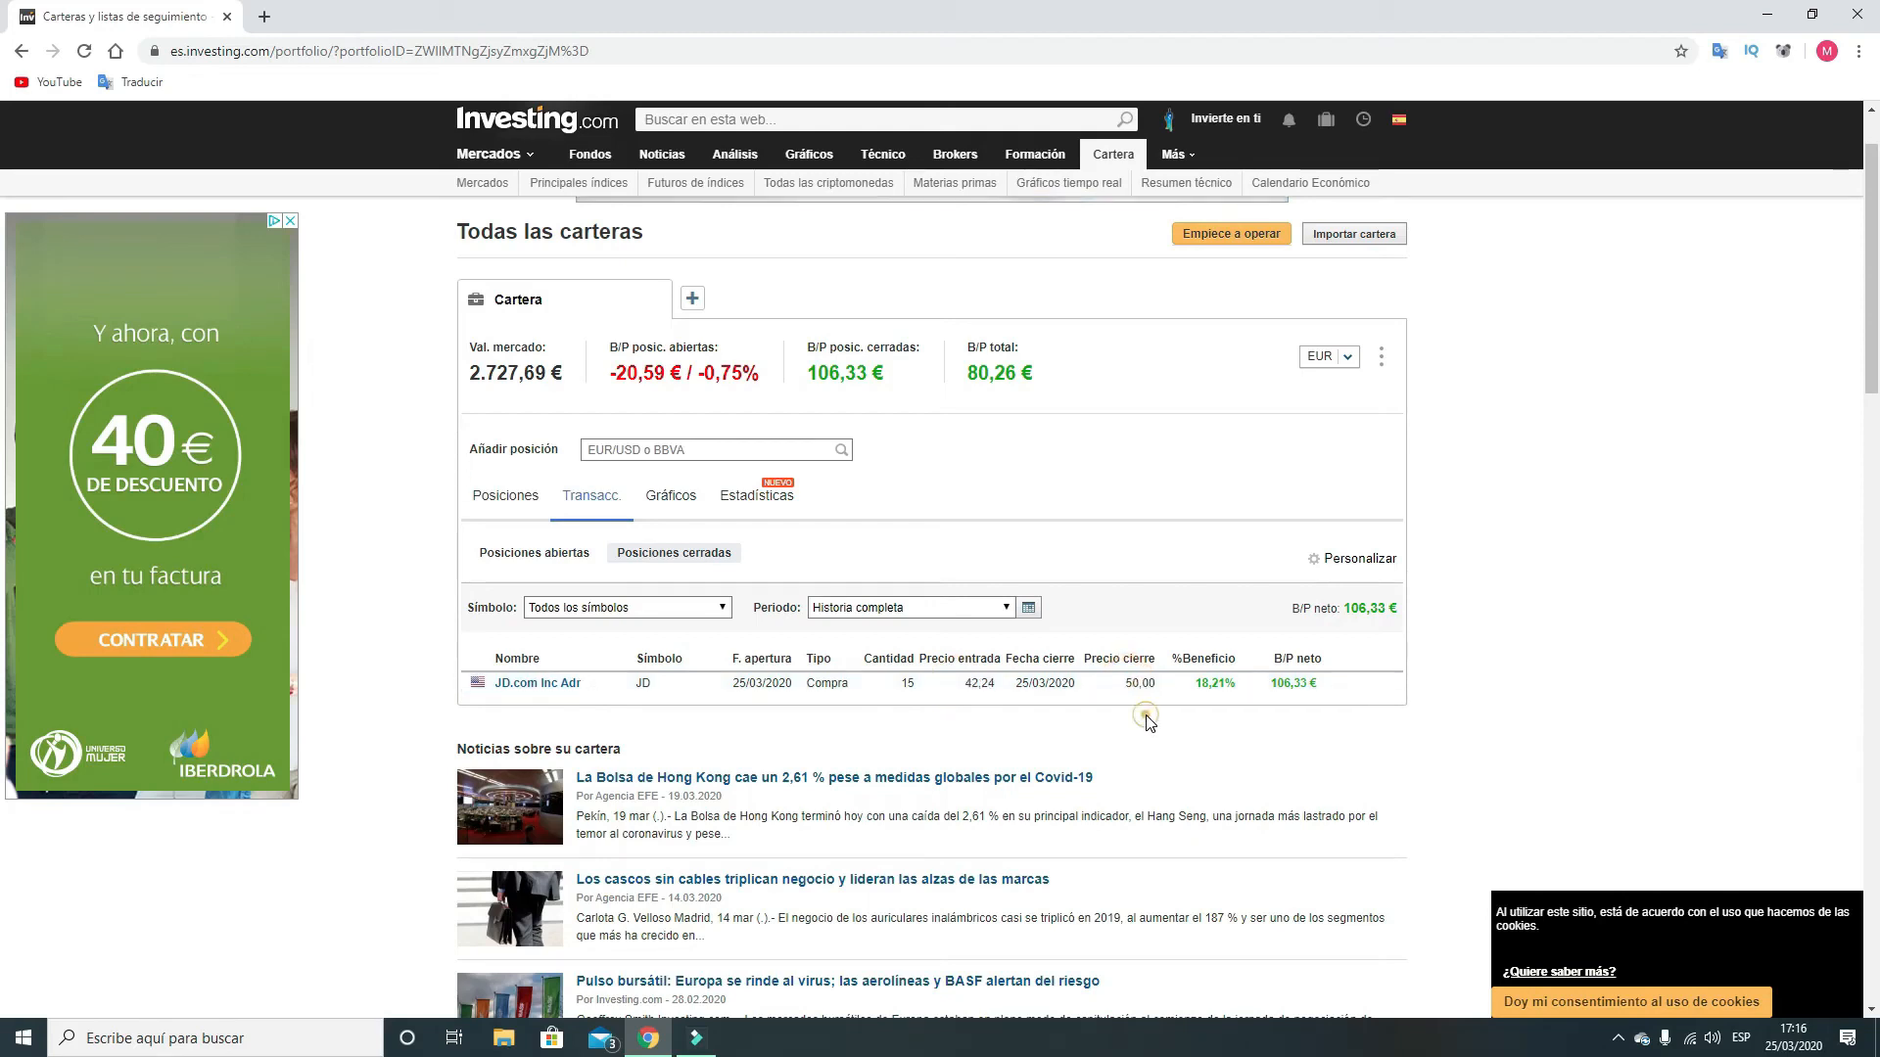
{"action": "left_click", "coordinate": [903, 682]}
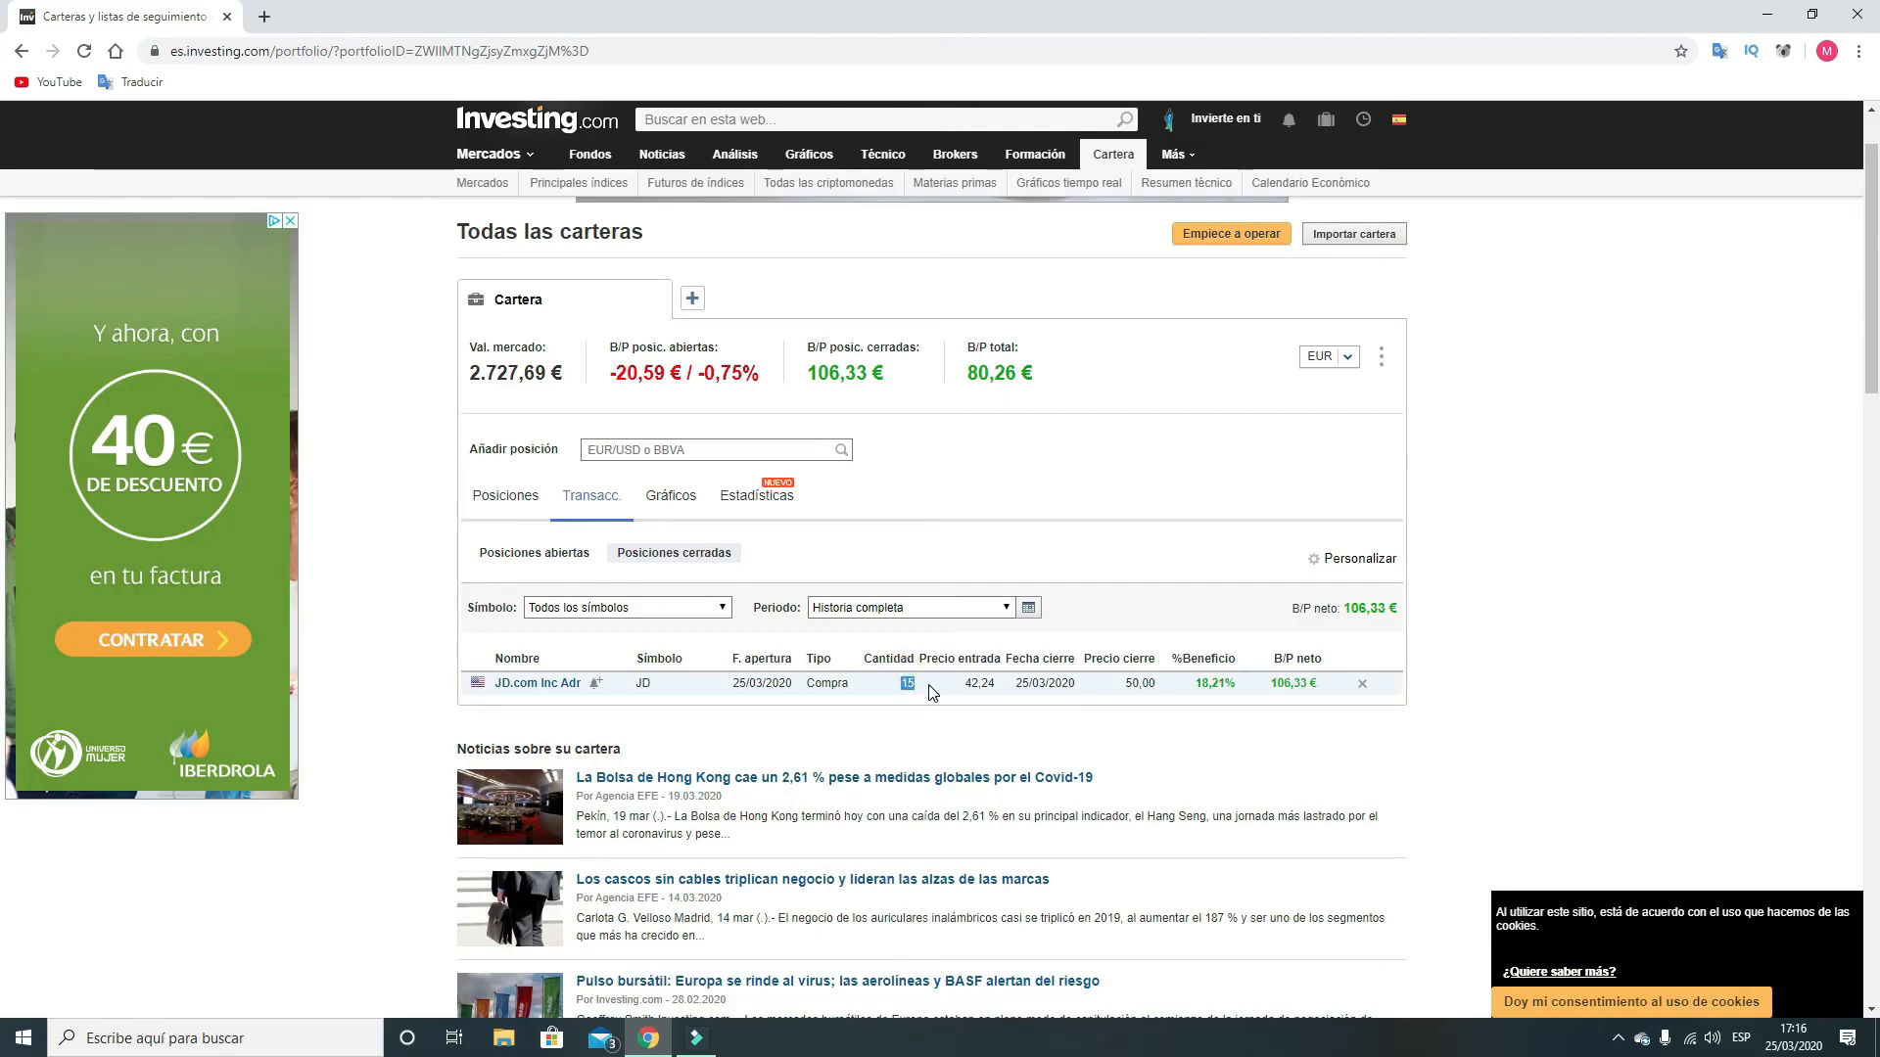
{"action": "double_click", "coordinate": [1200, 684]}
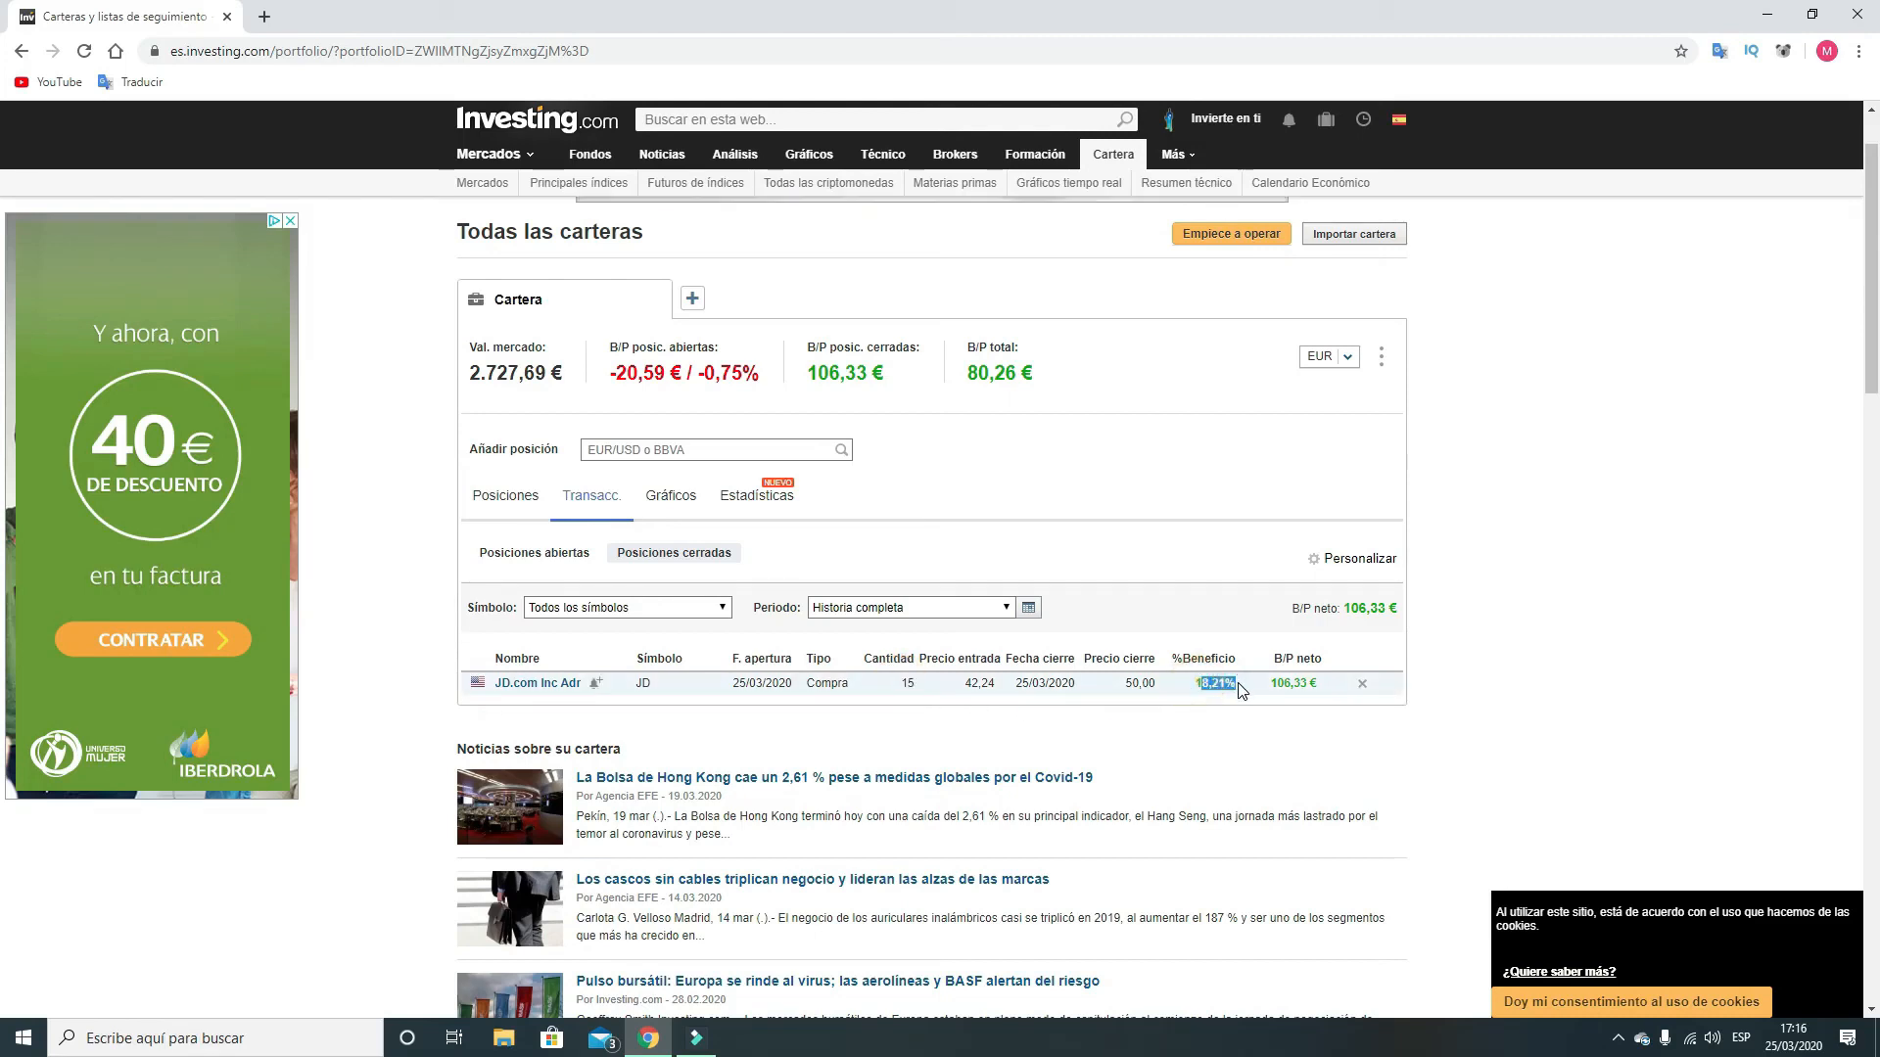
{"action": "left_click", "coordinate": [1273, 691]}
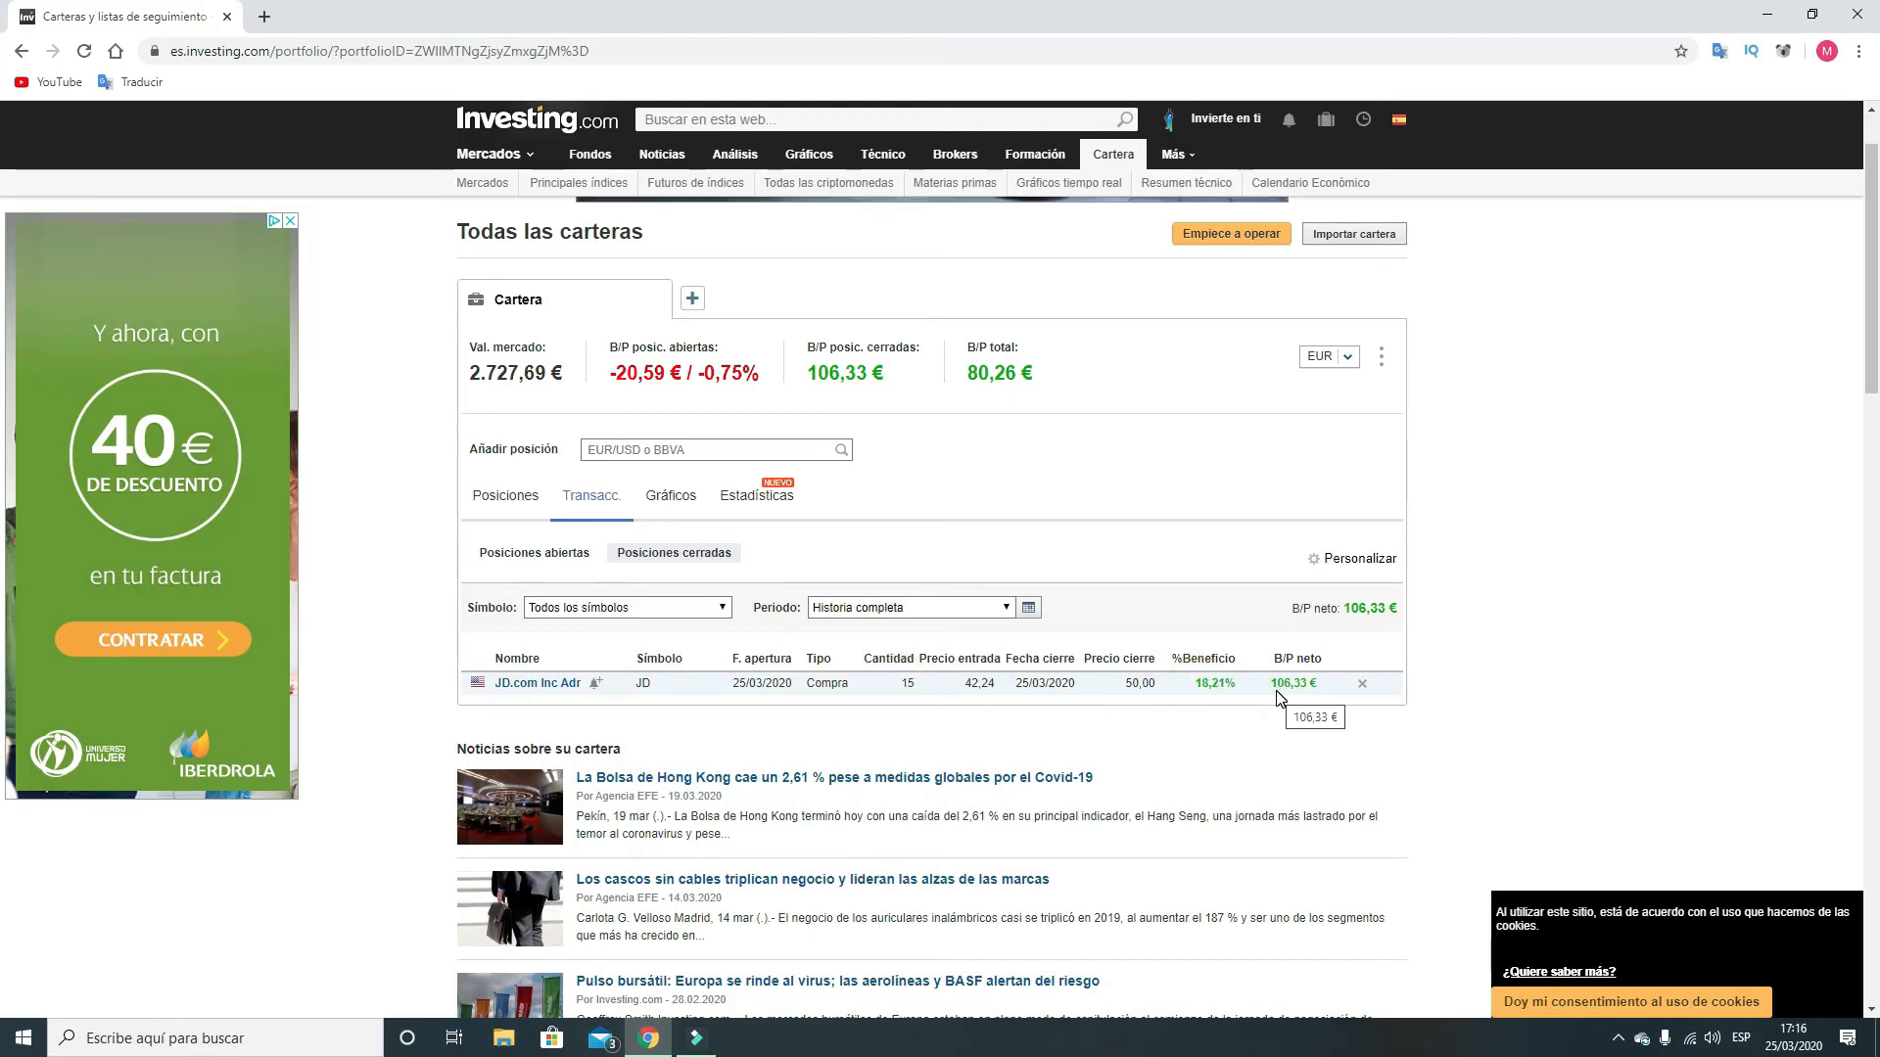
{"action": "left_click_drag", "start_coordinate": [1271, 683], "coordinate": [1322, 692]}
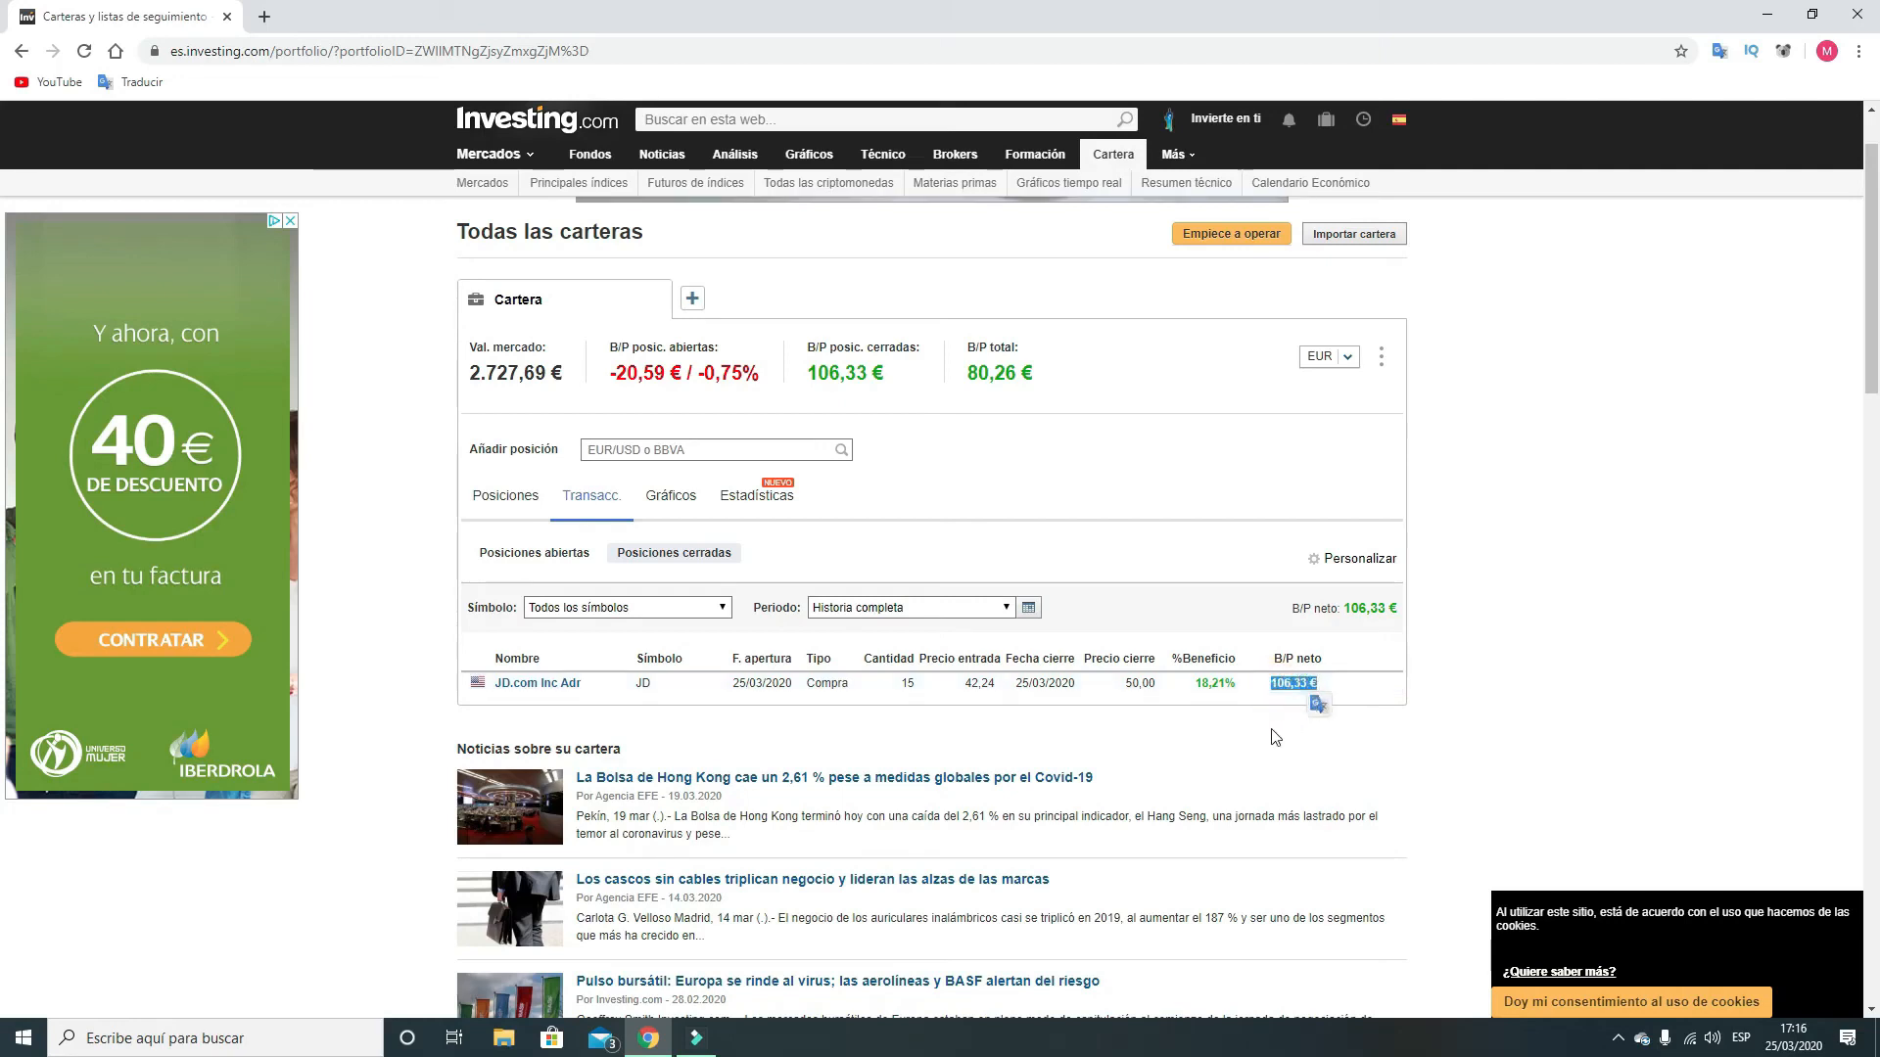
{"action": "left_click", "coordinate": [1232, 738]}
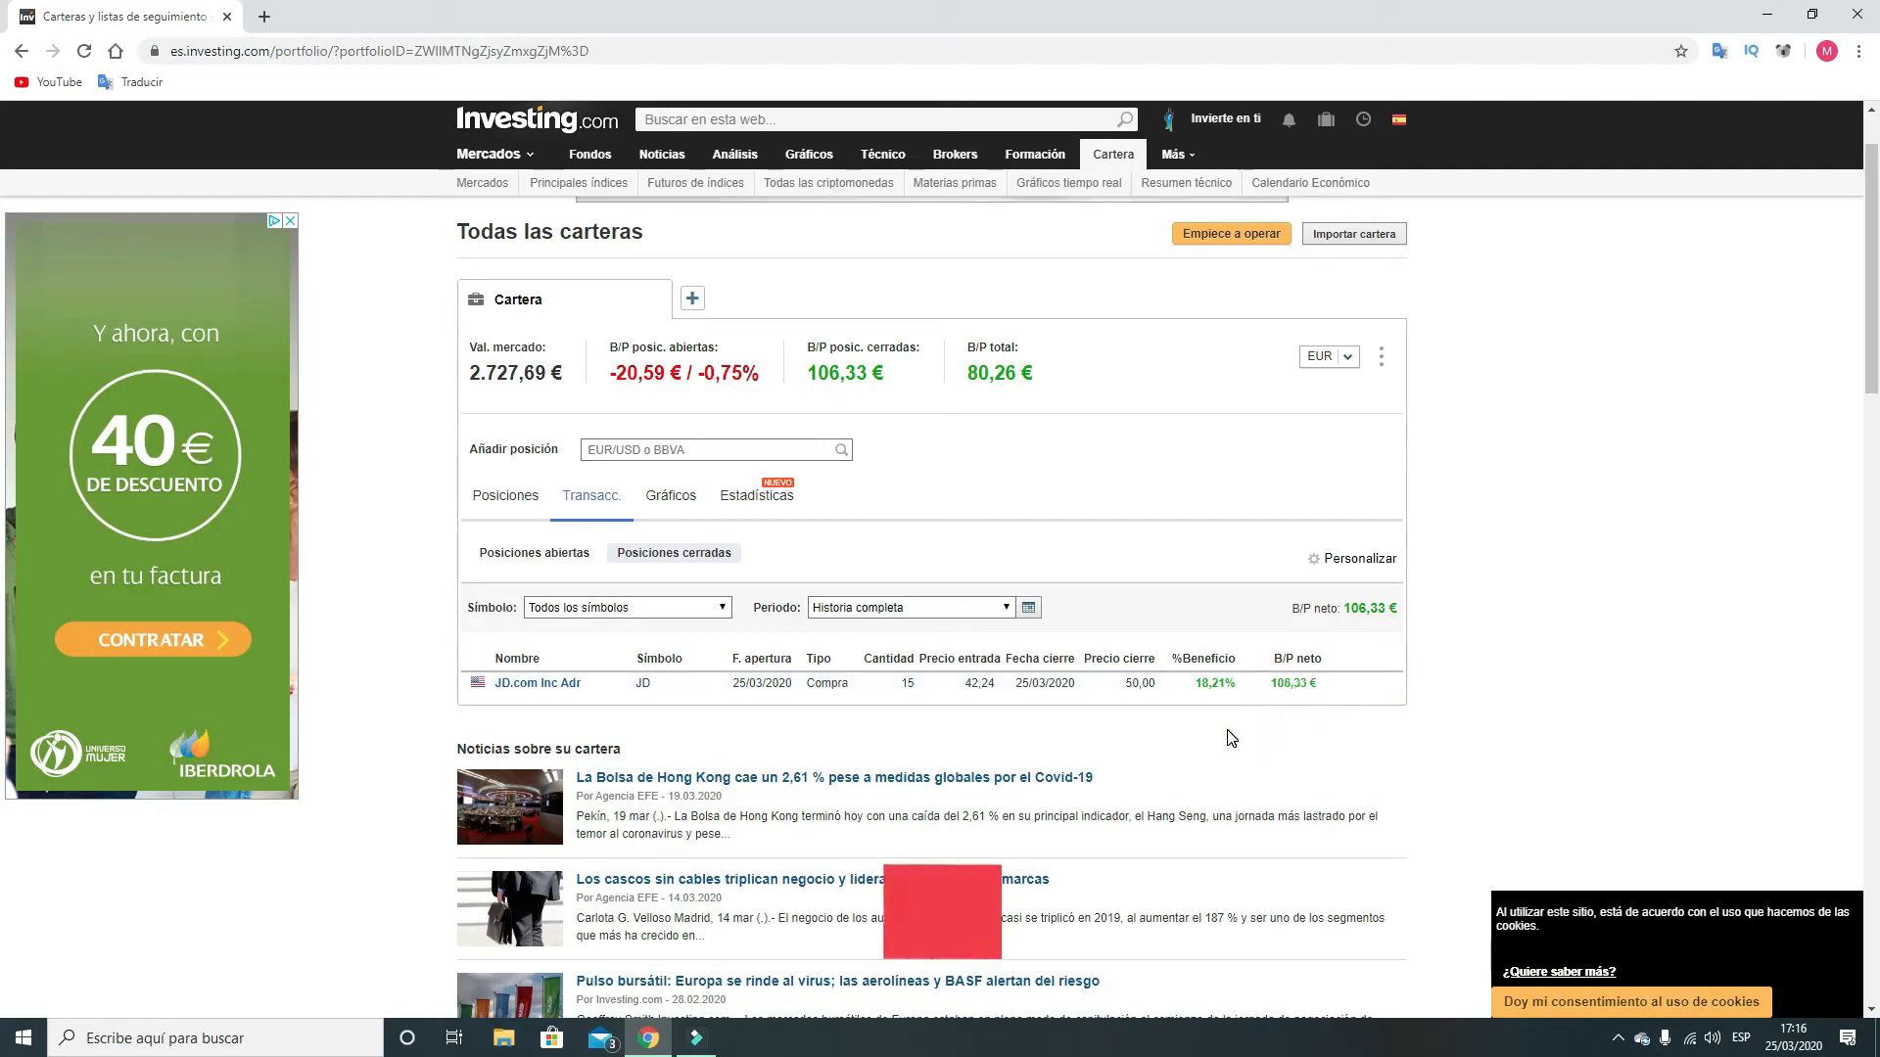
Step: Examine the statistics after the partial close: profit and loss by position status, market value, asset distribution and monthly B/P
{"action": "left_click", "coordinate": [750, 495]}
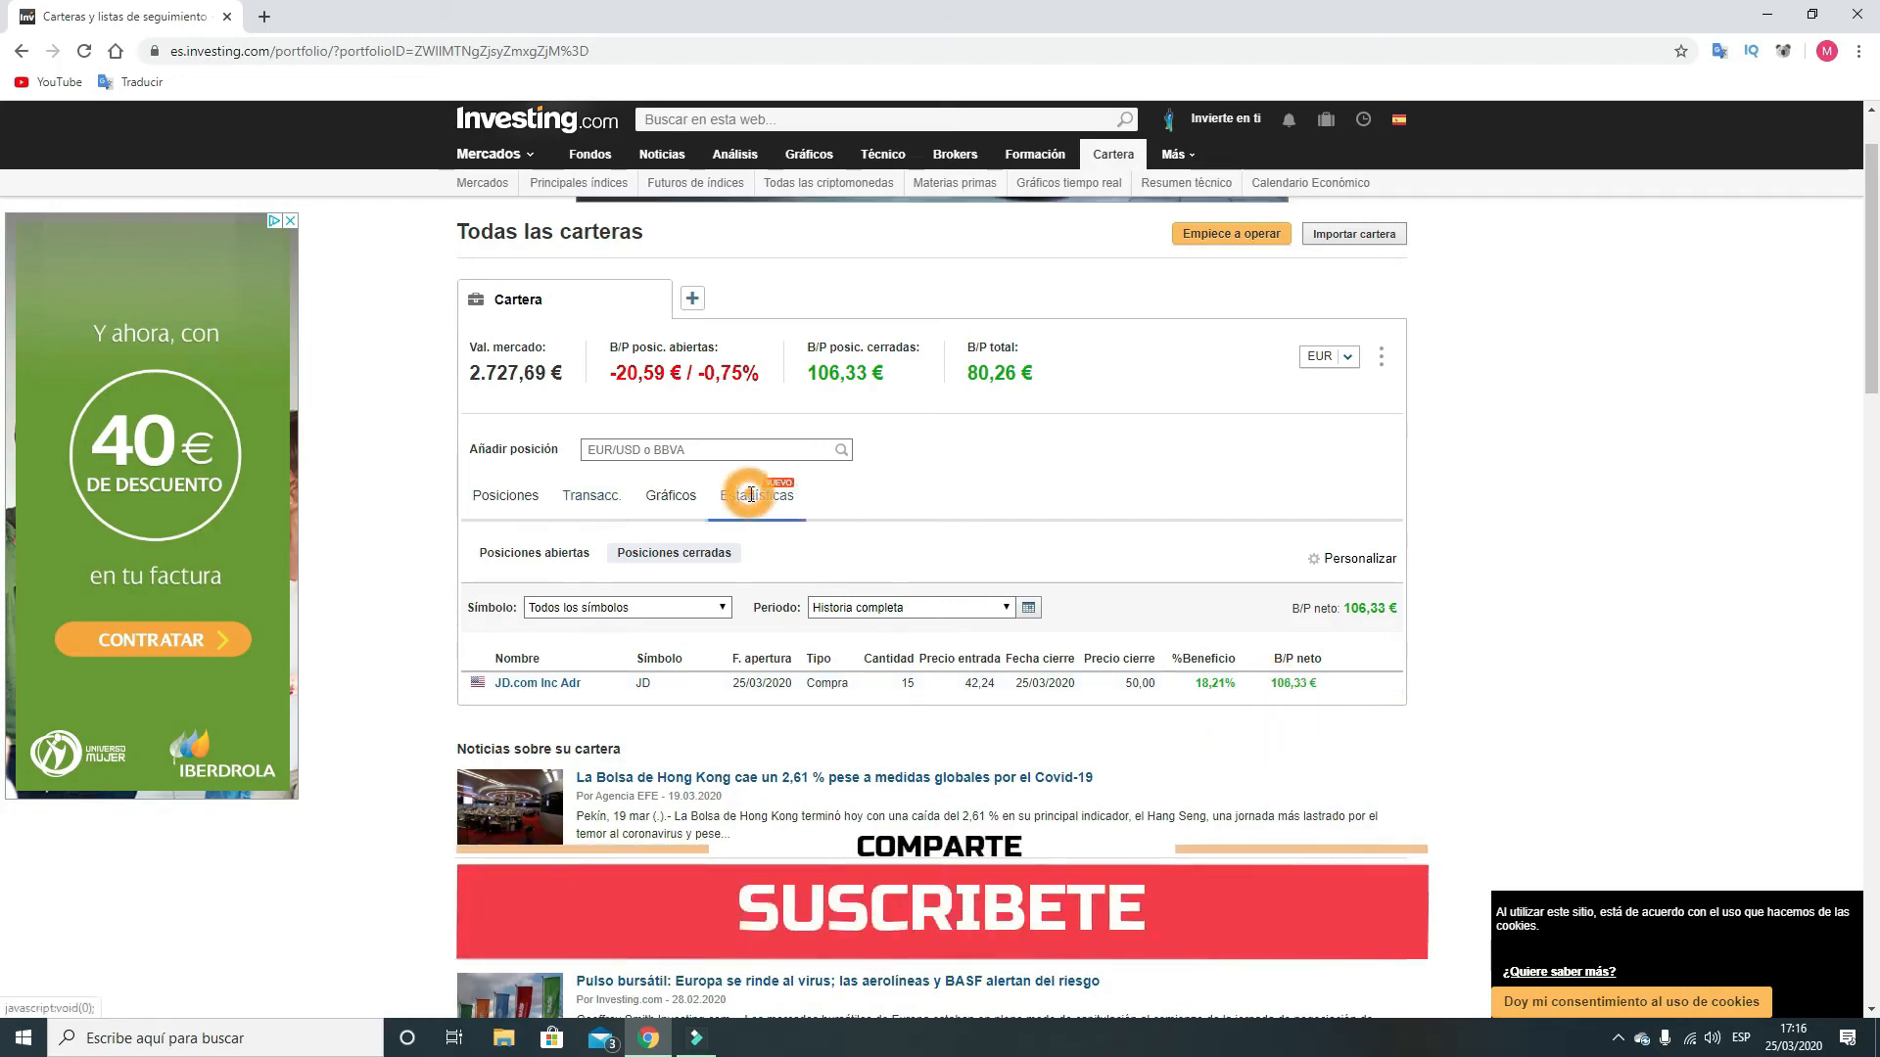
{"action": "scroll", "coordinate": [1015, 524], "scroll_direction": "down", "scroll_amount": 1}
{"action": "mouse_move", "coordinate": [940, 709]}
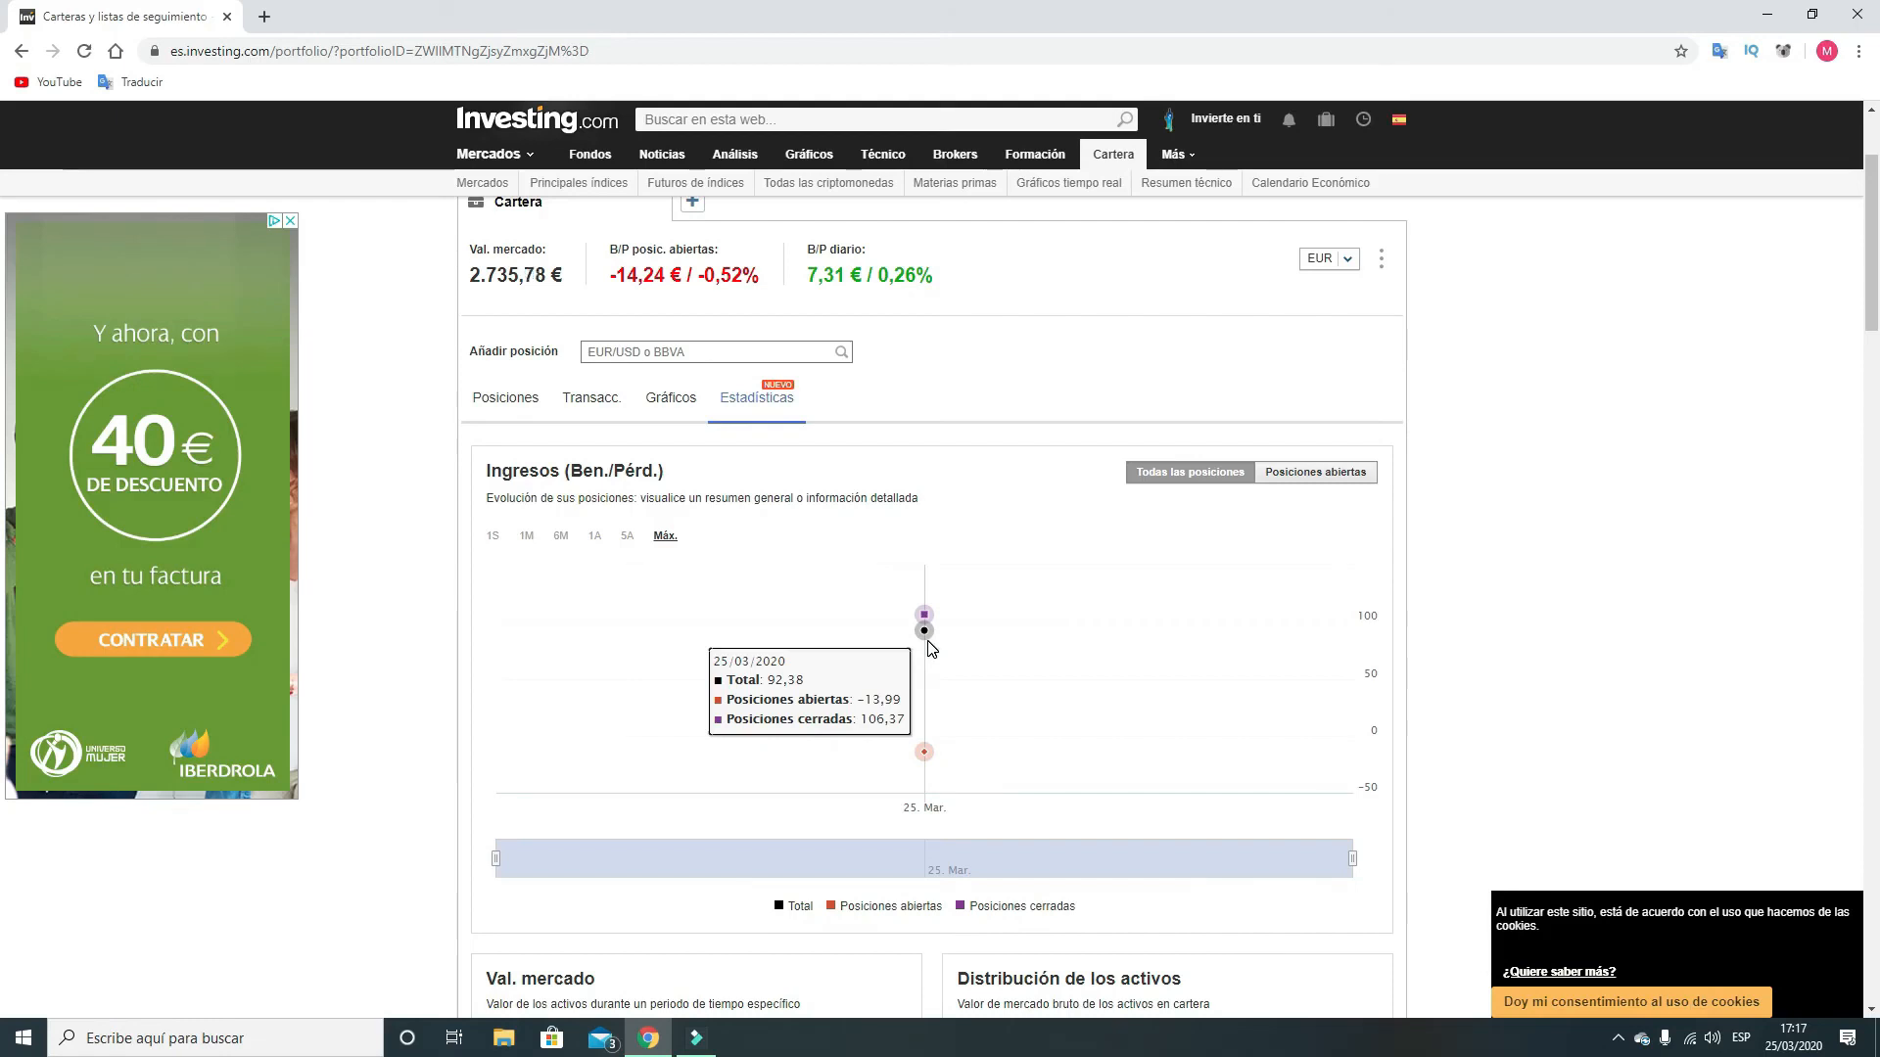
{"action": "scroll", "coordinate": [891, 726], "scroll_direction": "down", "scroll_amount": 1}
{"action": "scroll", "coordinate": [891, 726], "scroll_direction": "down", "scroll_amount": 5}
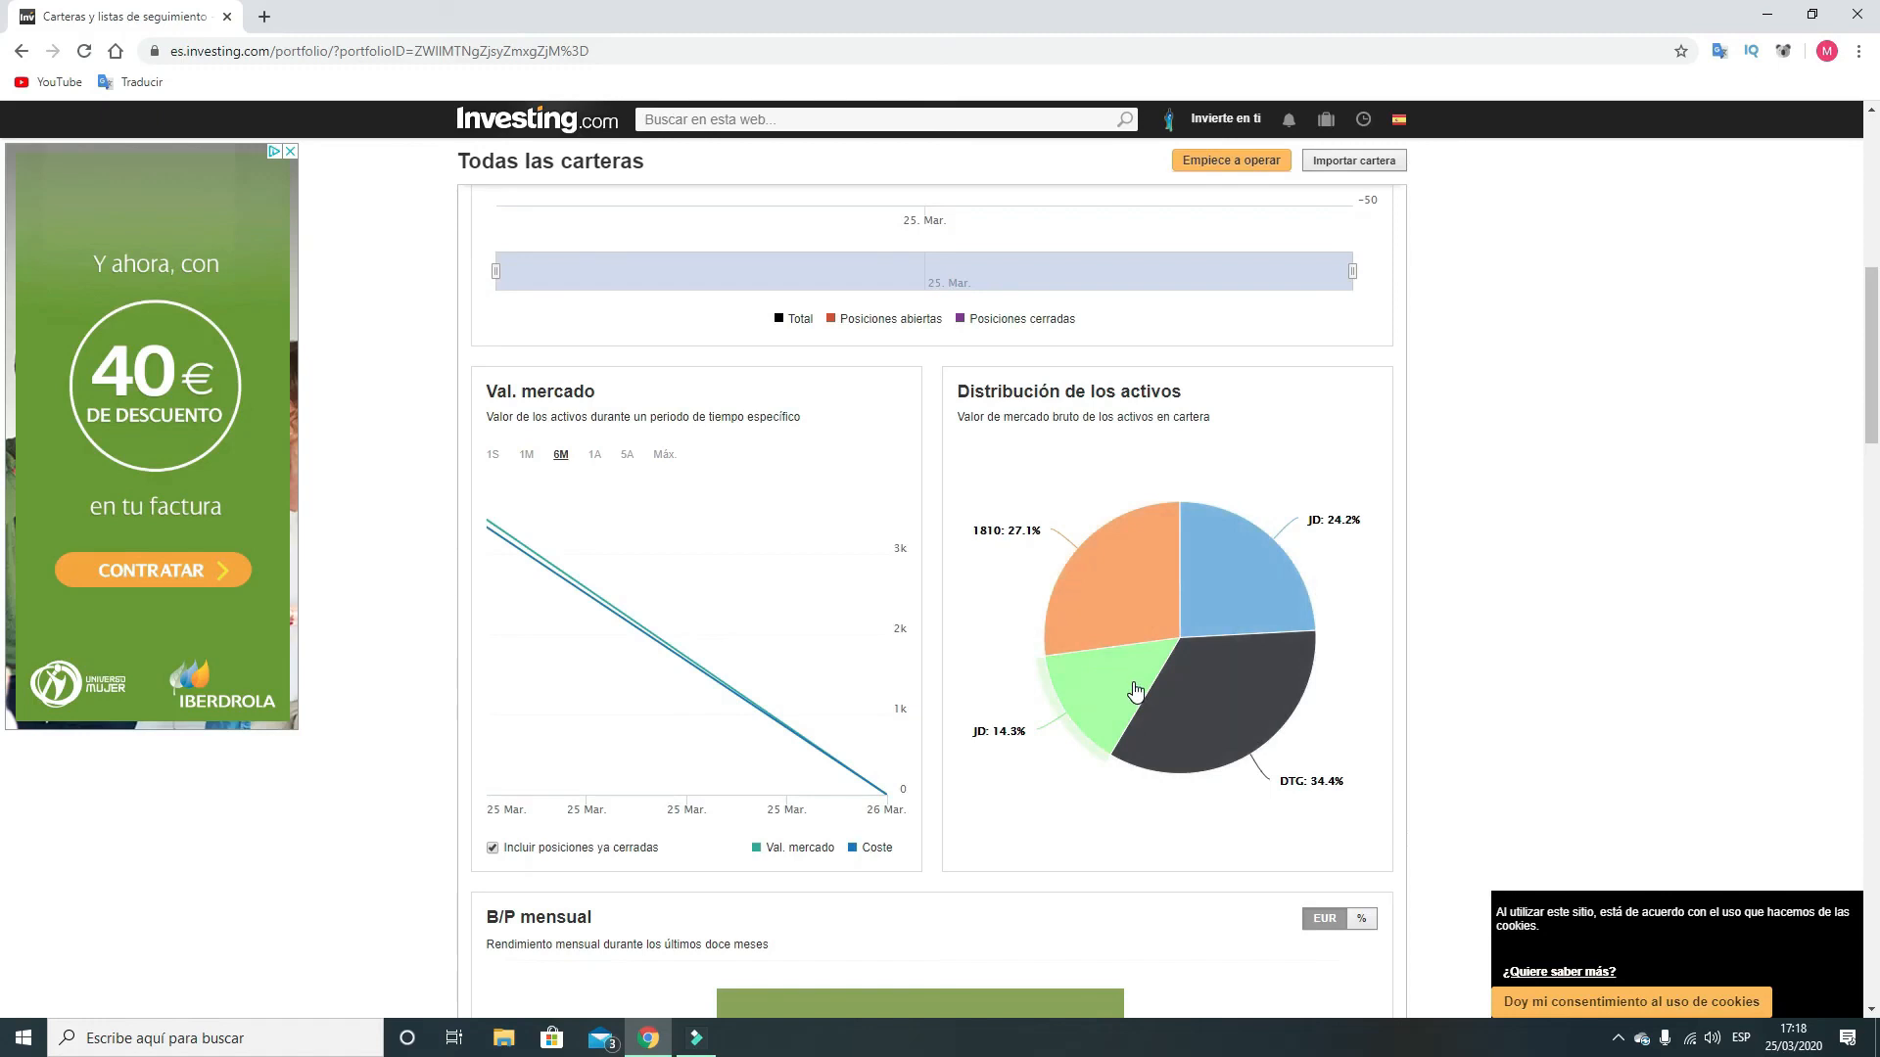
{"action": "scroll", "coordinate": [1134, 692], "scroll_direction": "down", "scroll_amount": 6}
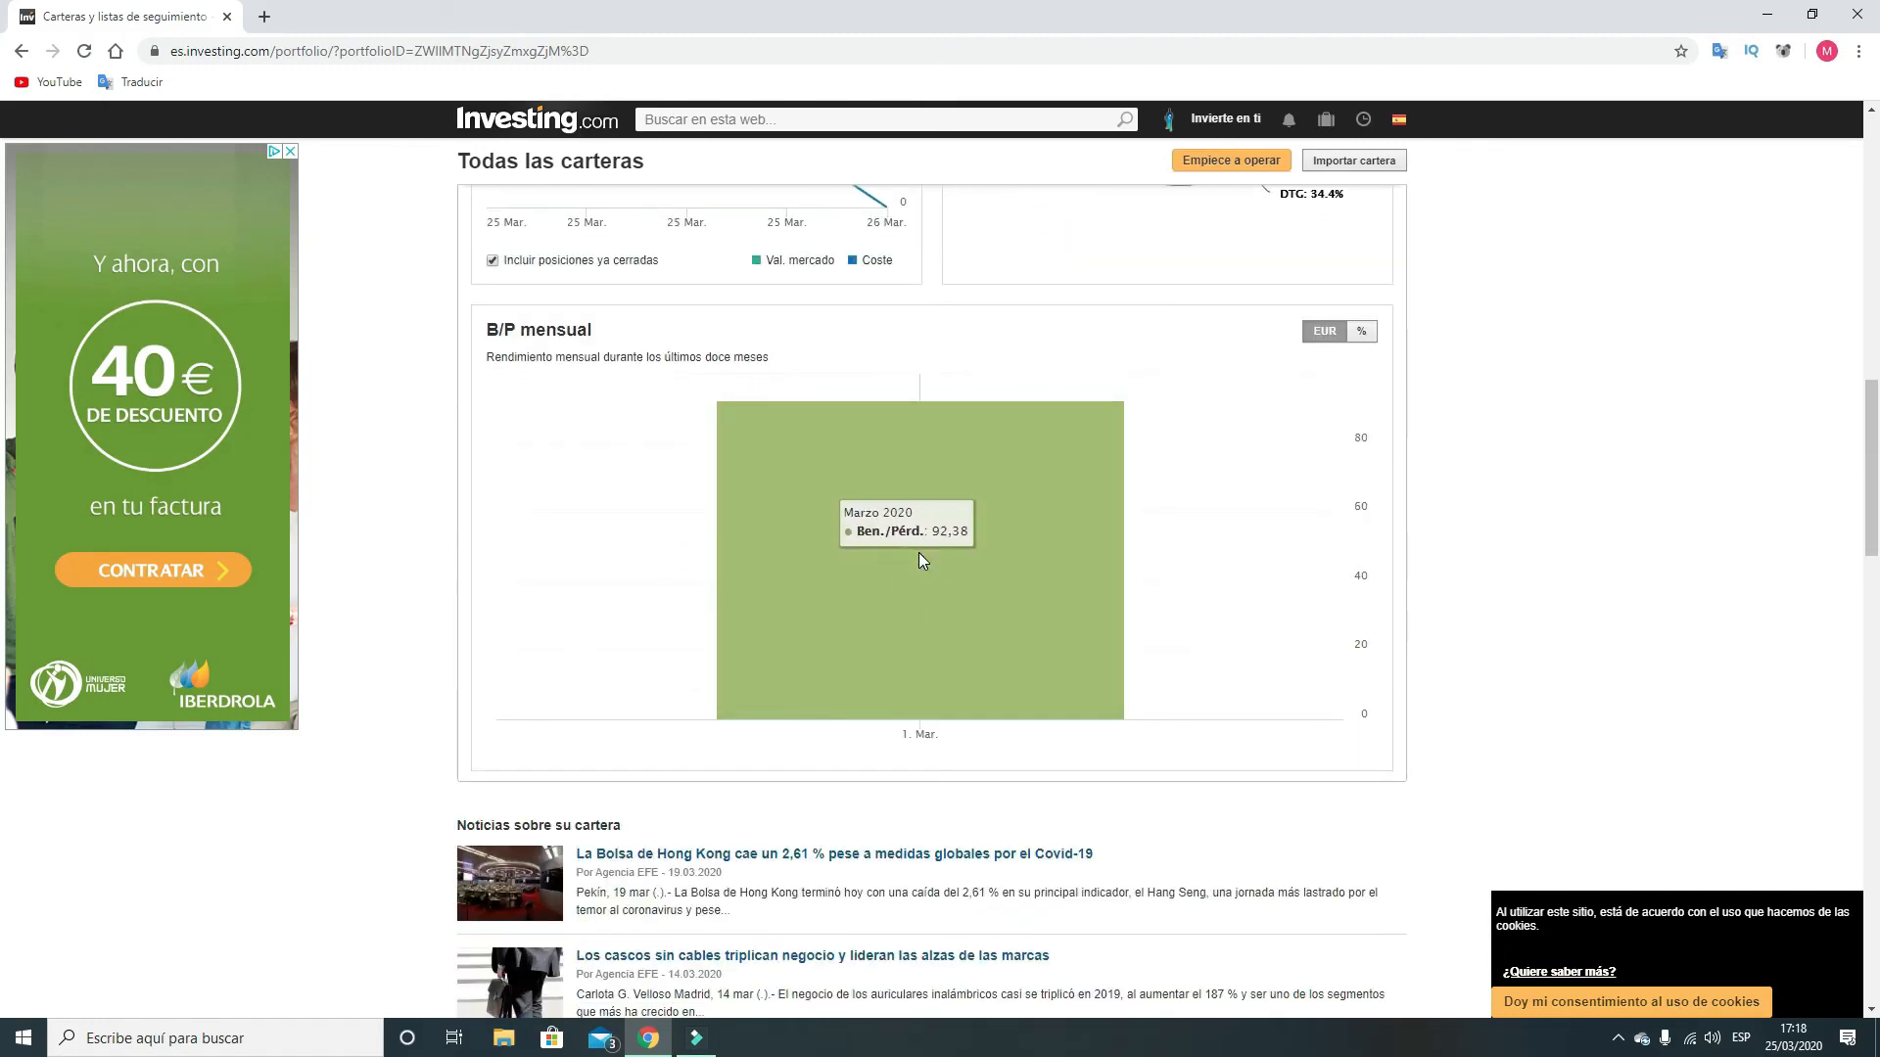
Step: View the portfolio's monthly B/P as a percentage and return to the list of open positions
{"action": "left_click", "coordinate": [1360, 331]}
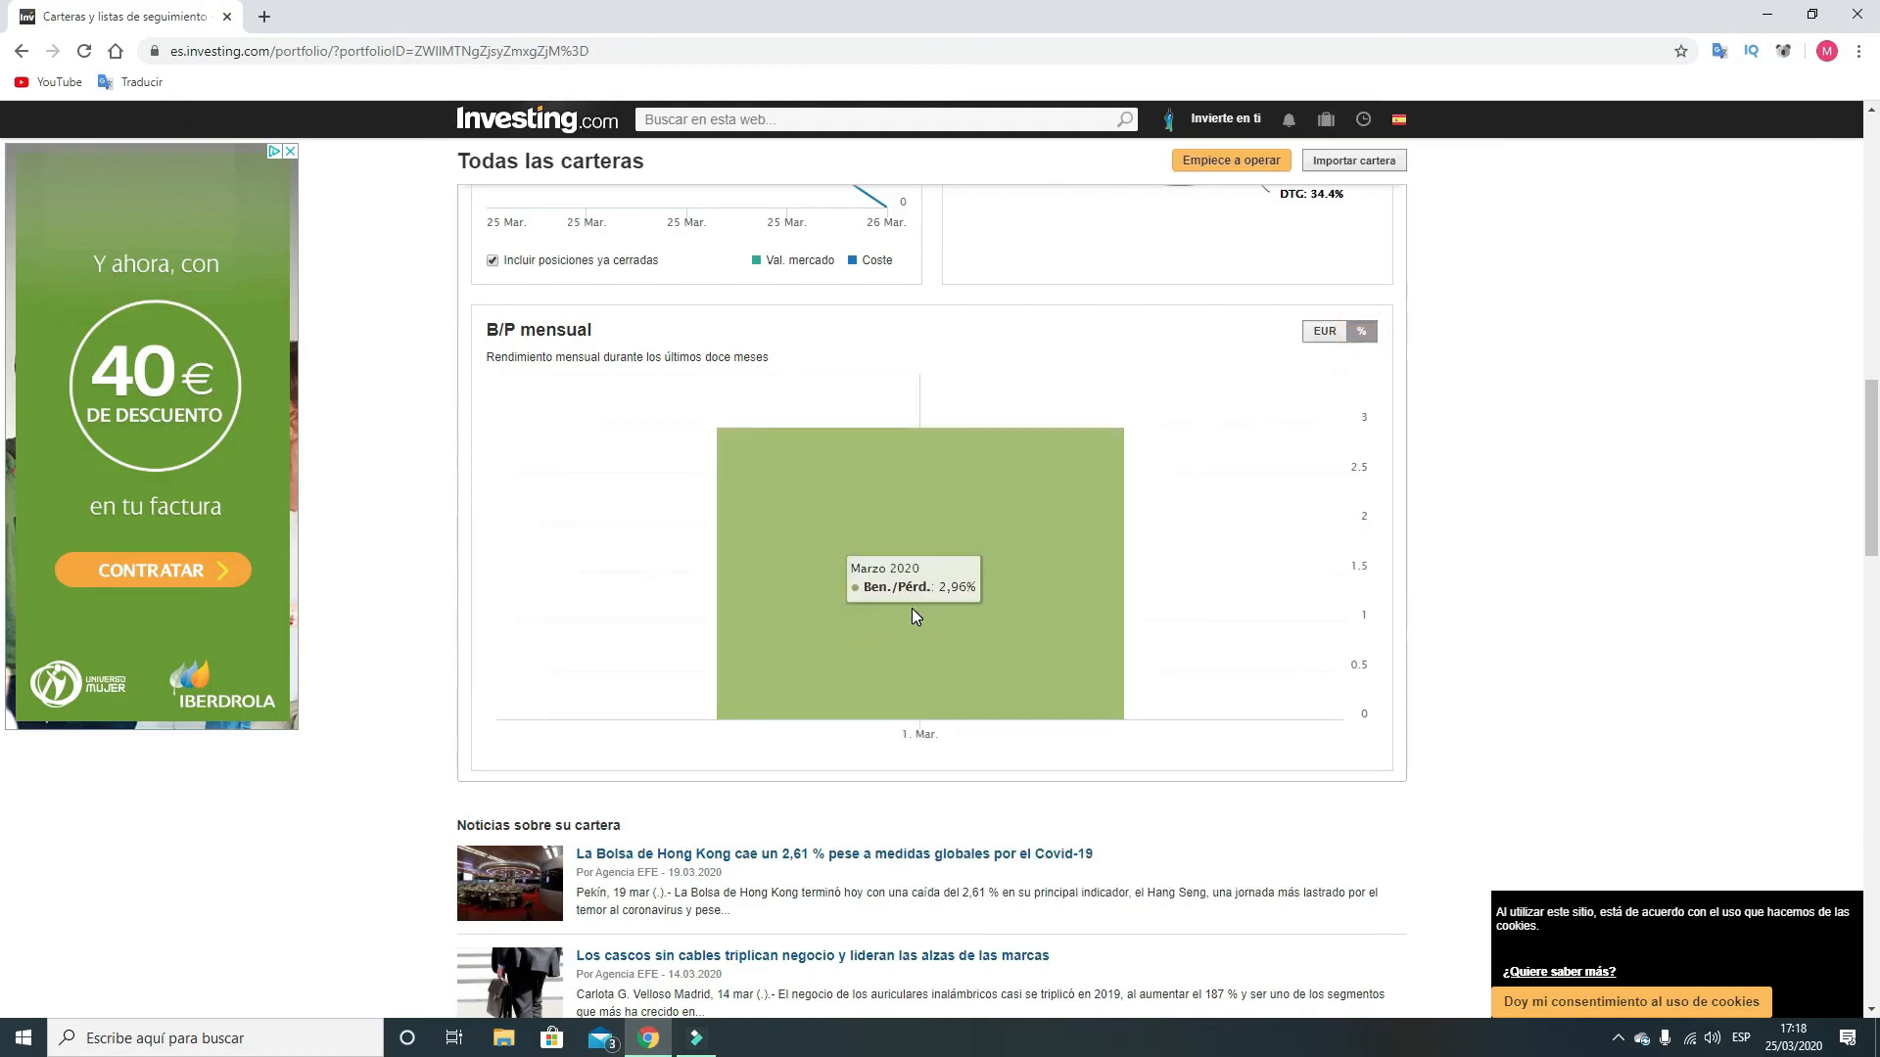
{"action": "scroll", "coordinate": [912, 616], "scroll_direction": "up", "scroll_amount": 13}
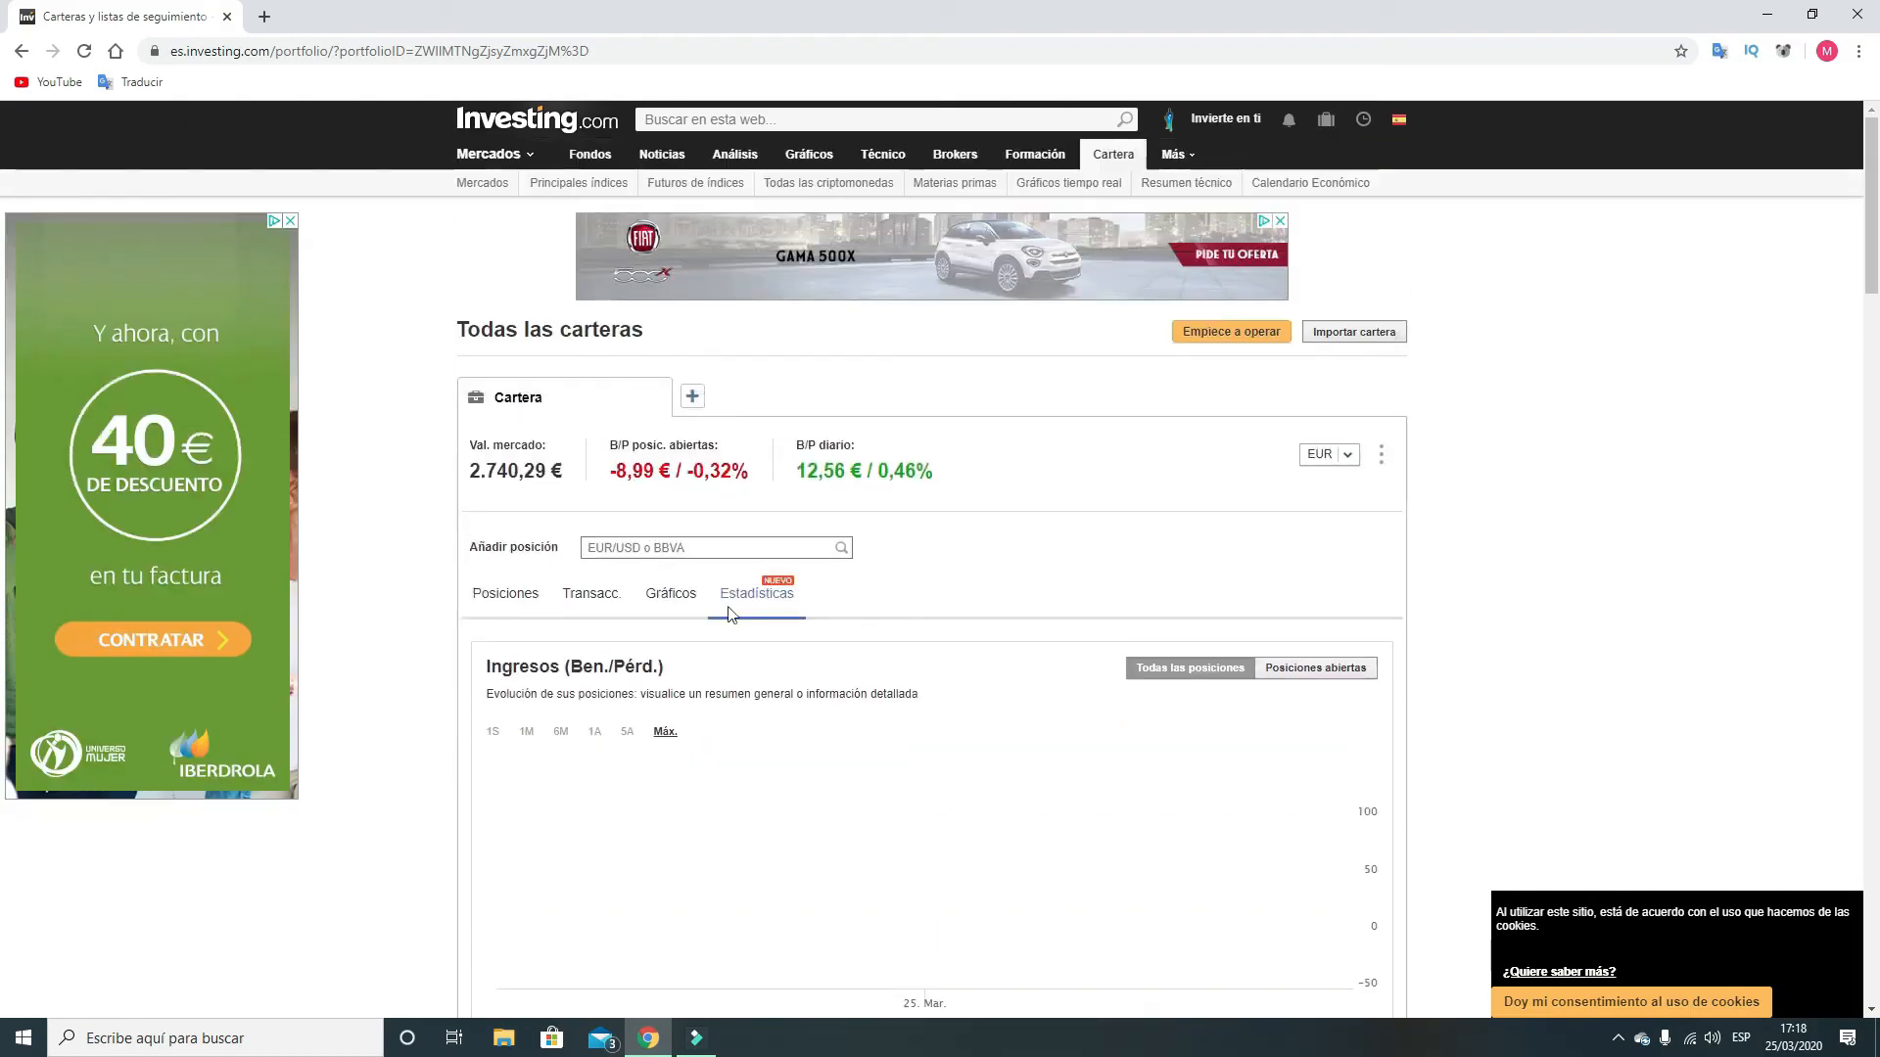
{"action": "left_click", "coordinate": [507, 595]}
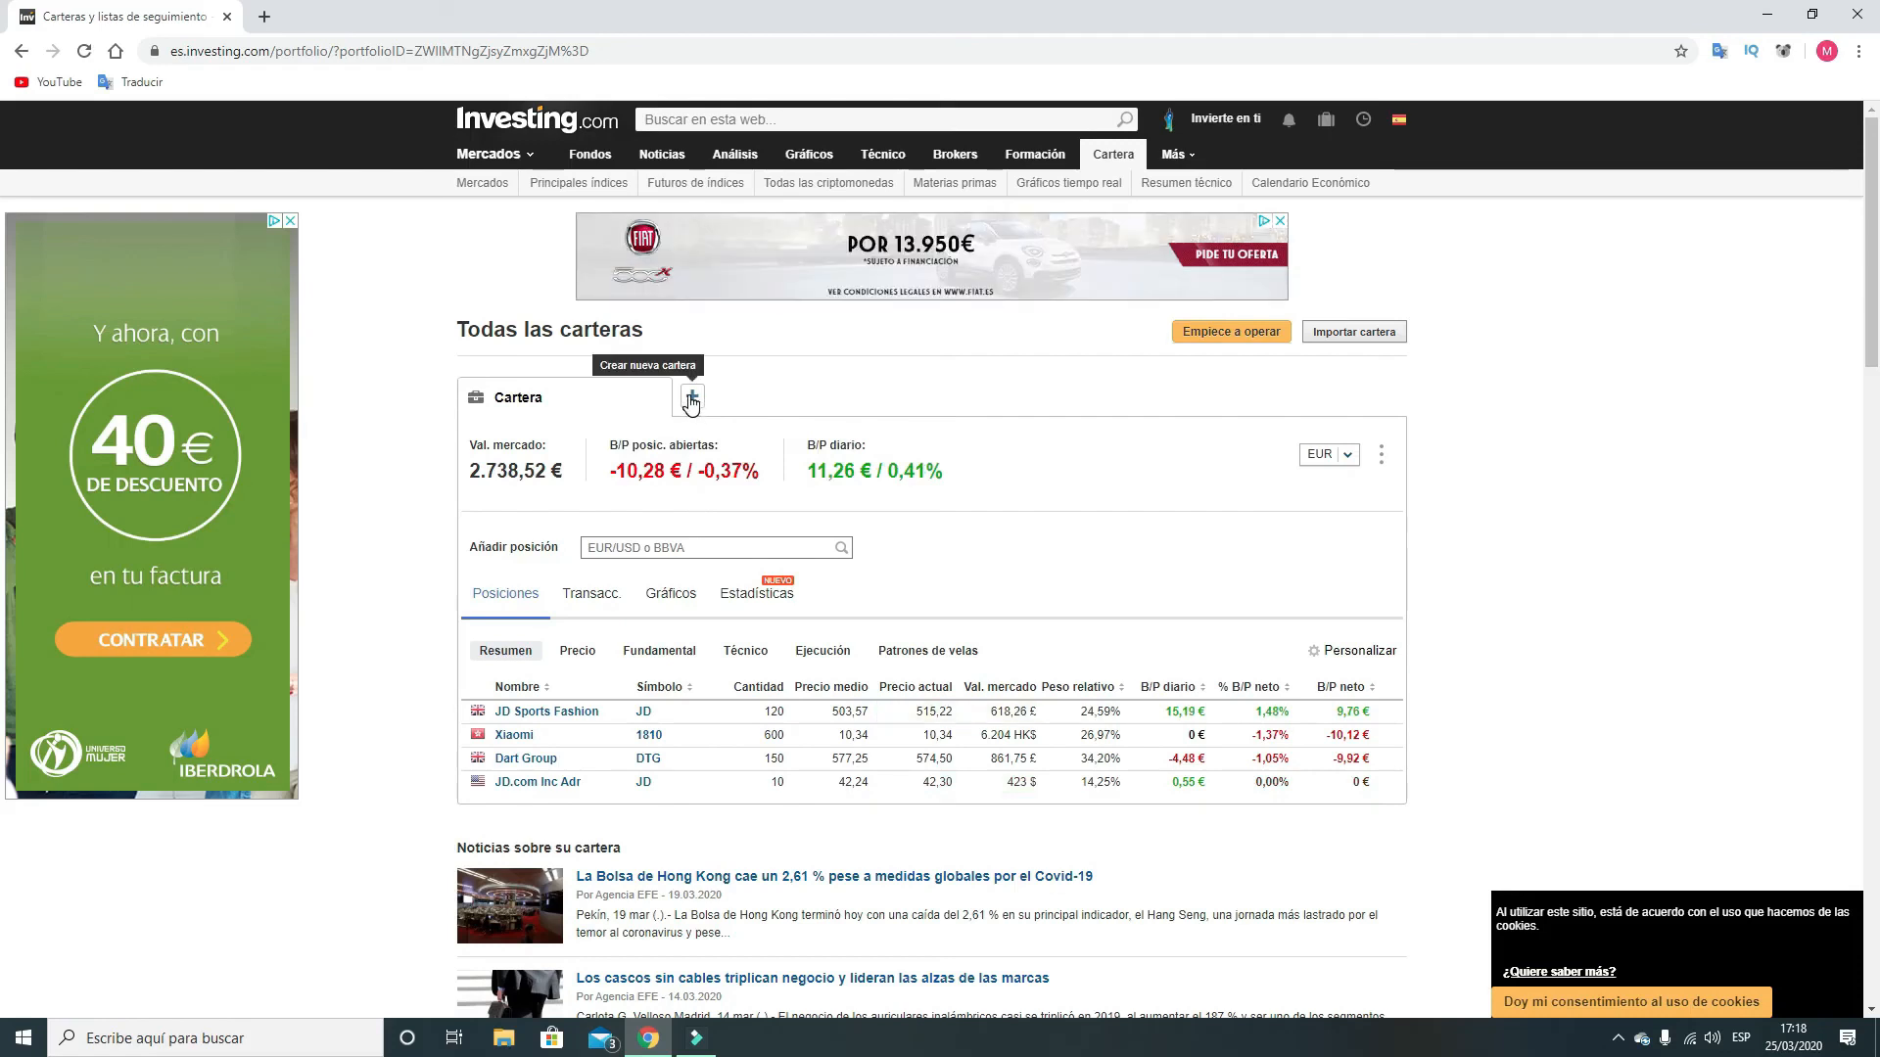
Step: Create a new portfolio of the followed-assets type (Activos que sigue) named WATCHLIST
{"action": "left_click", "coordinate": [690, 399]}
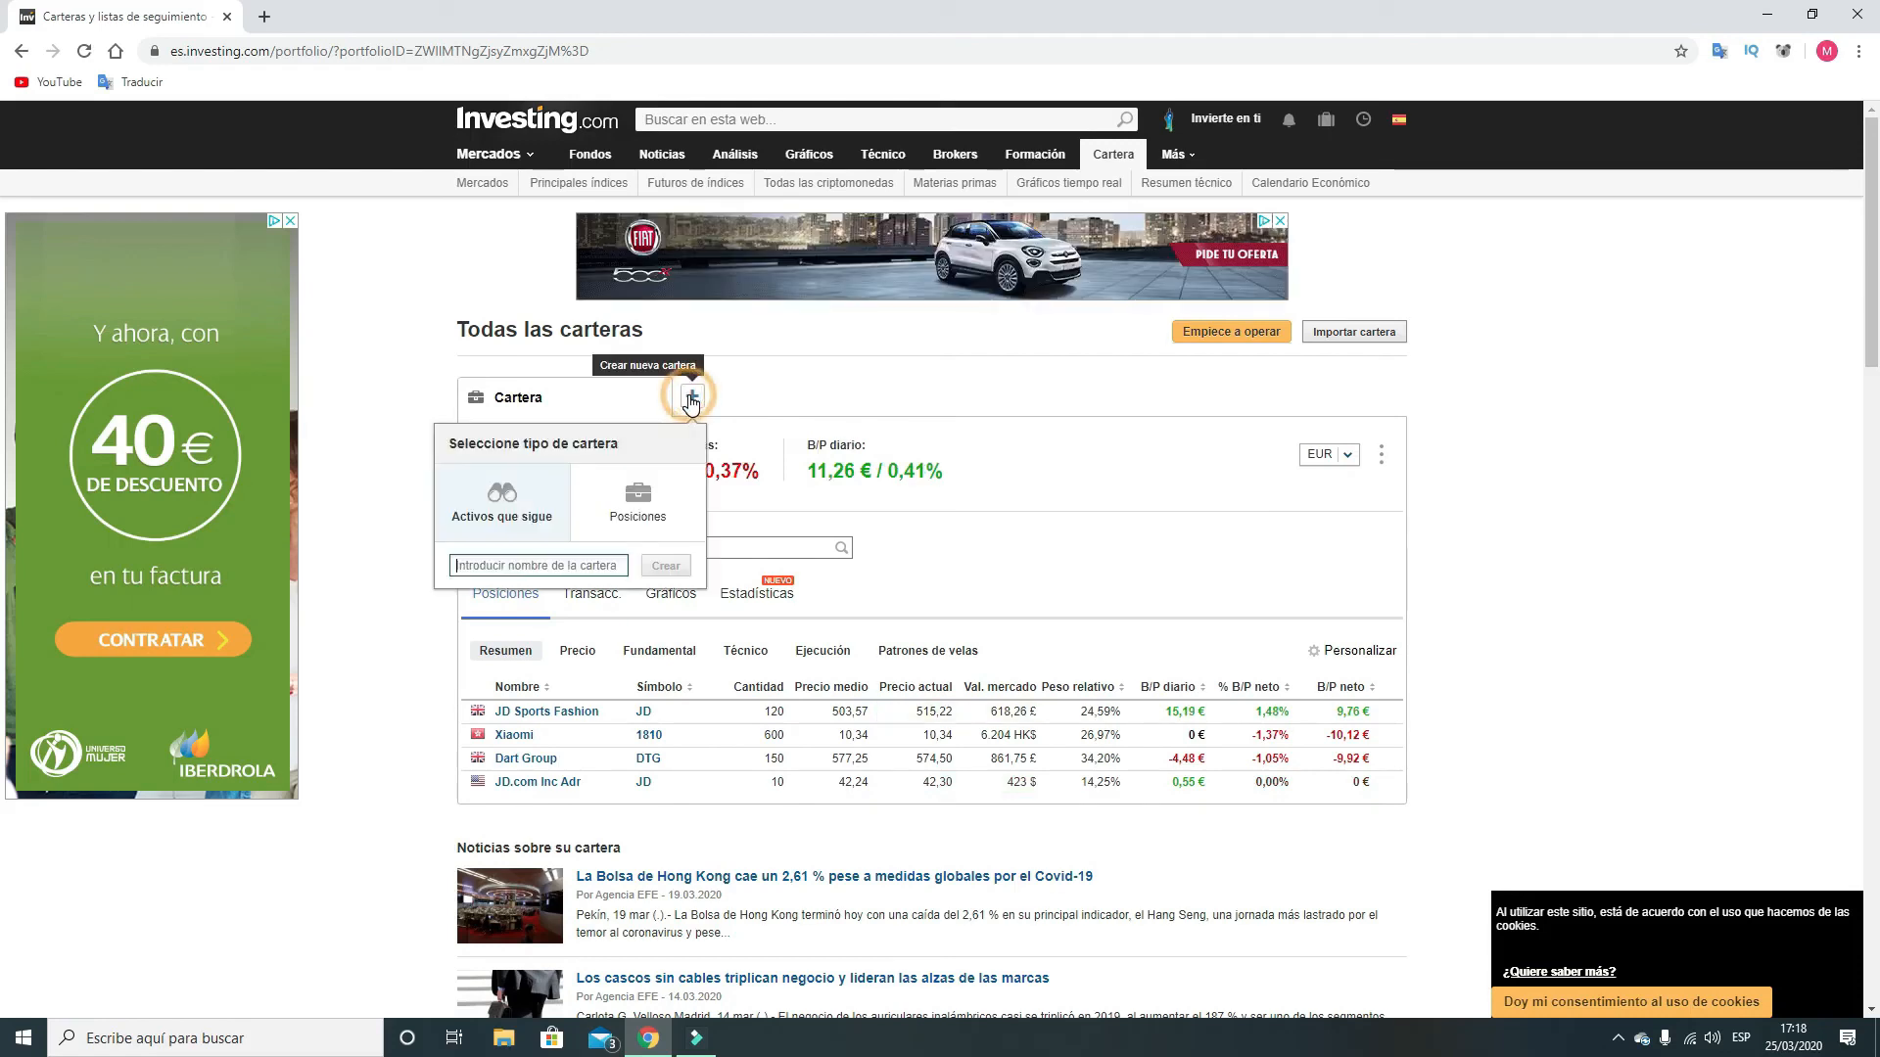
{"action": "left_click", "coordinate": [492, 525]}
{"action": "left_click", "coordinate": [510, 564]}
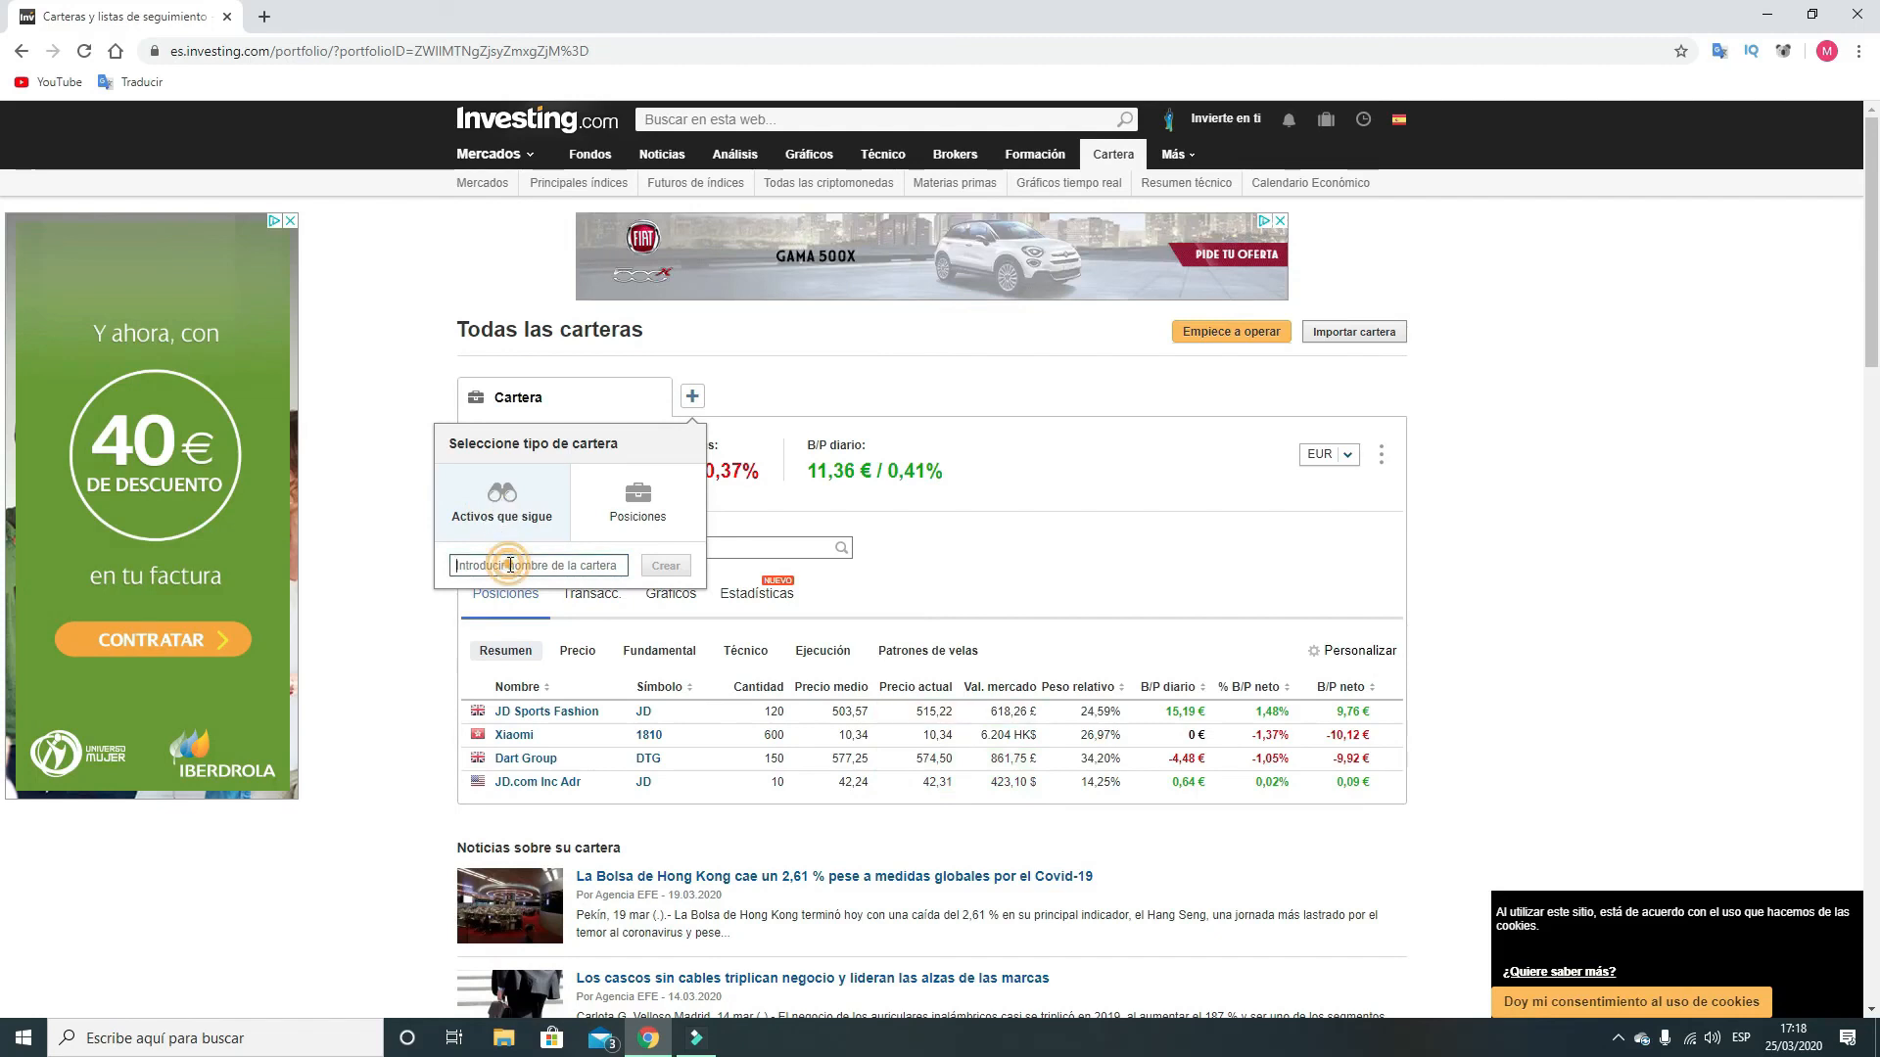
{"action": "type", "text": "WA"}
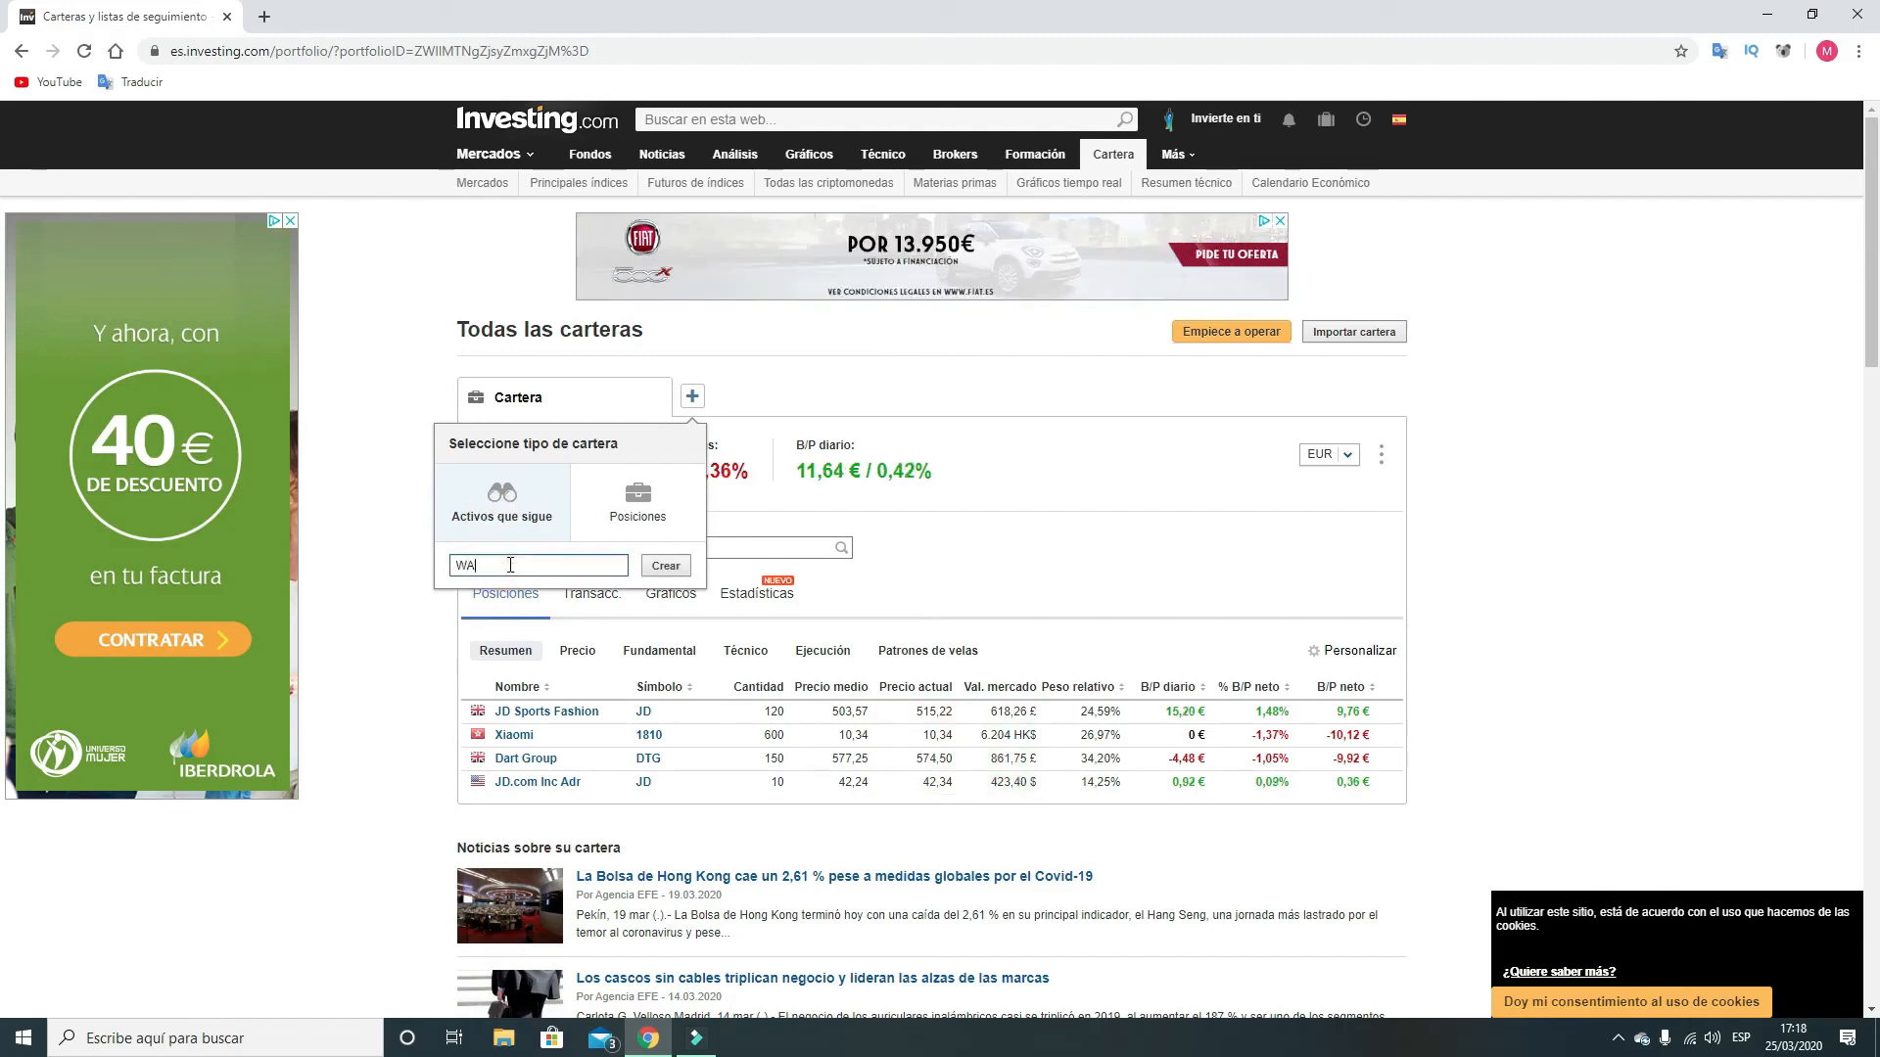
{"action": "type", "text": "TCH"}
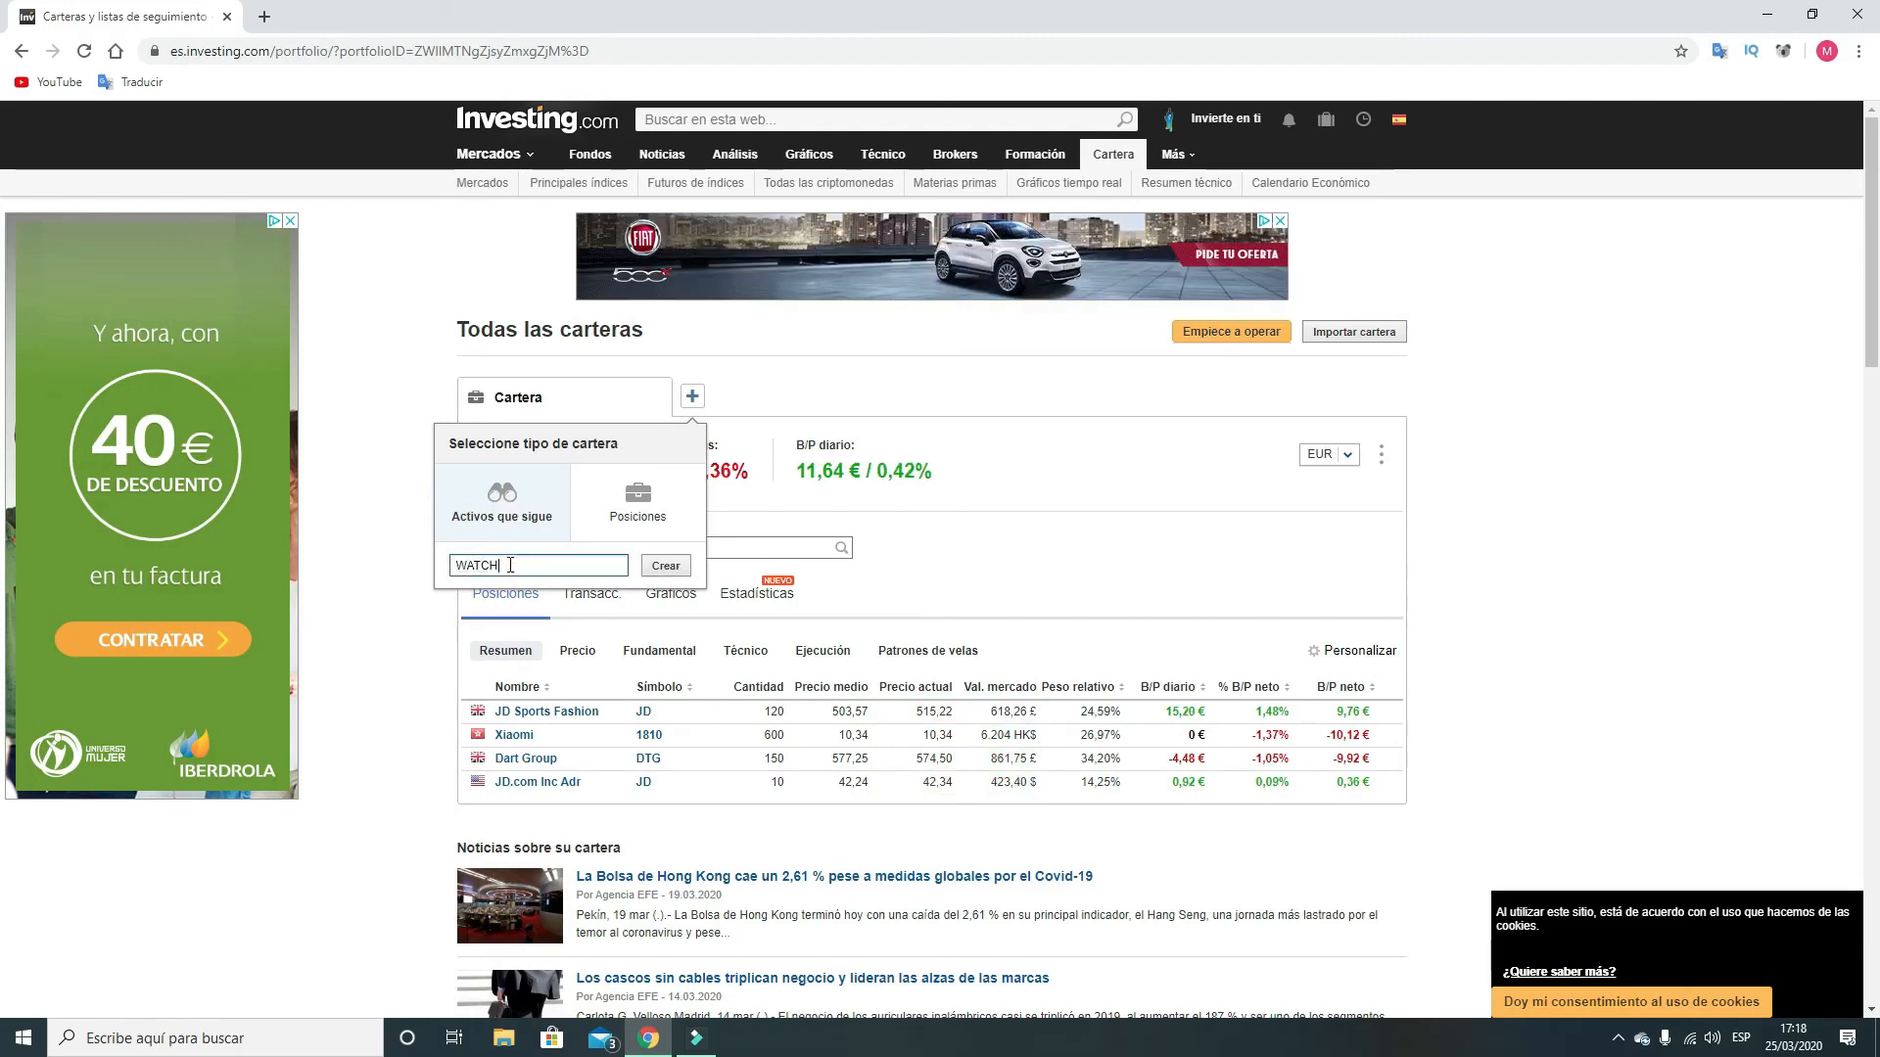
{"action": "type", "text": "LIST"}
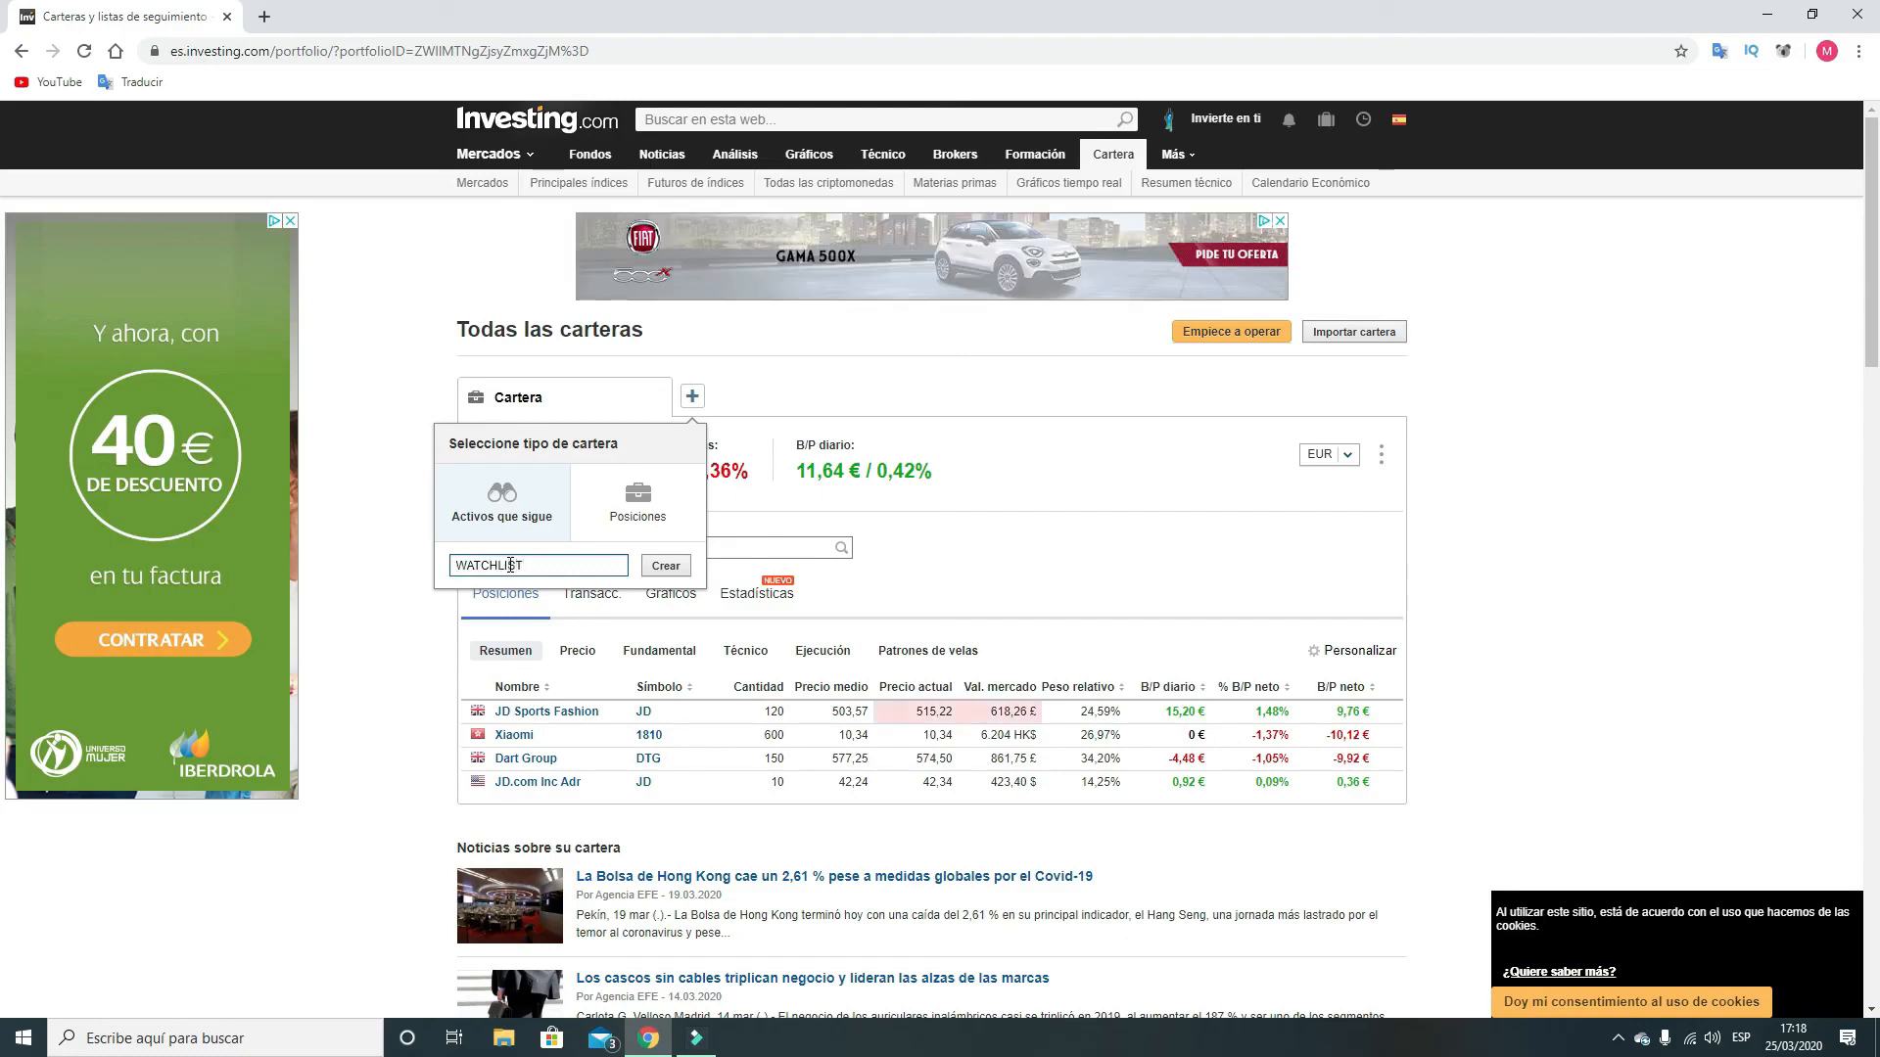
{"action": "left_click", "coordinate": [663, 566]}
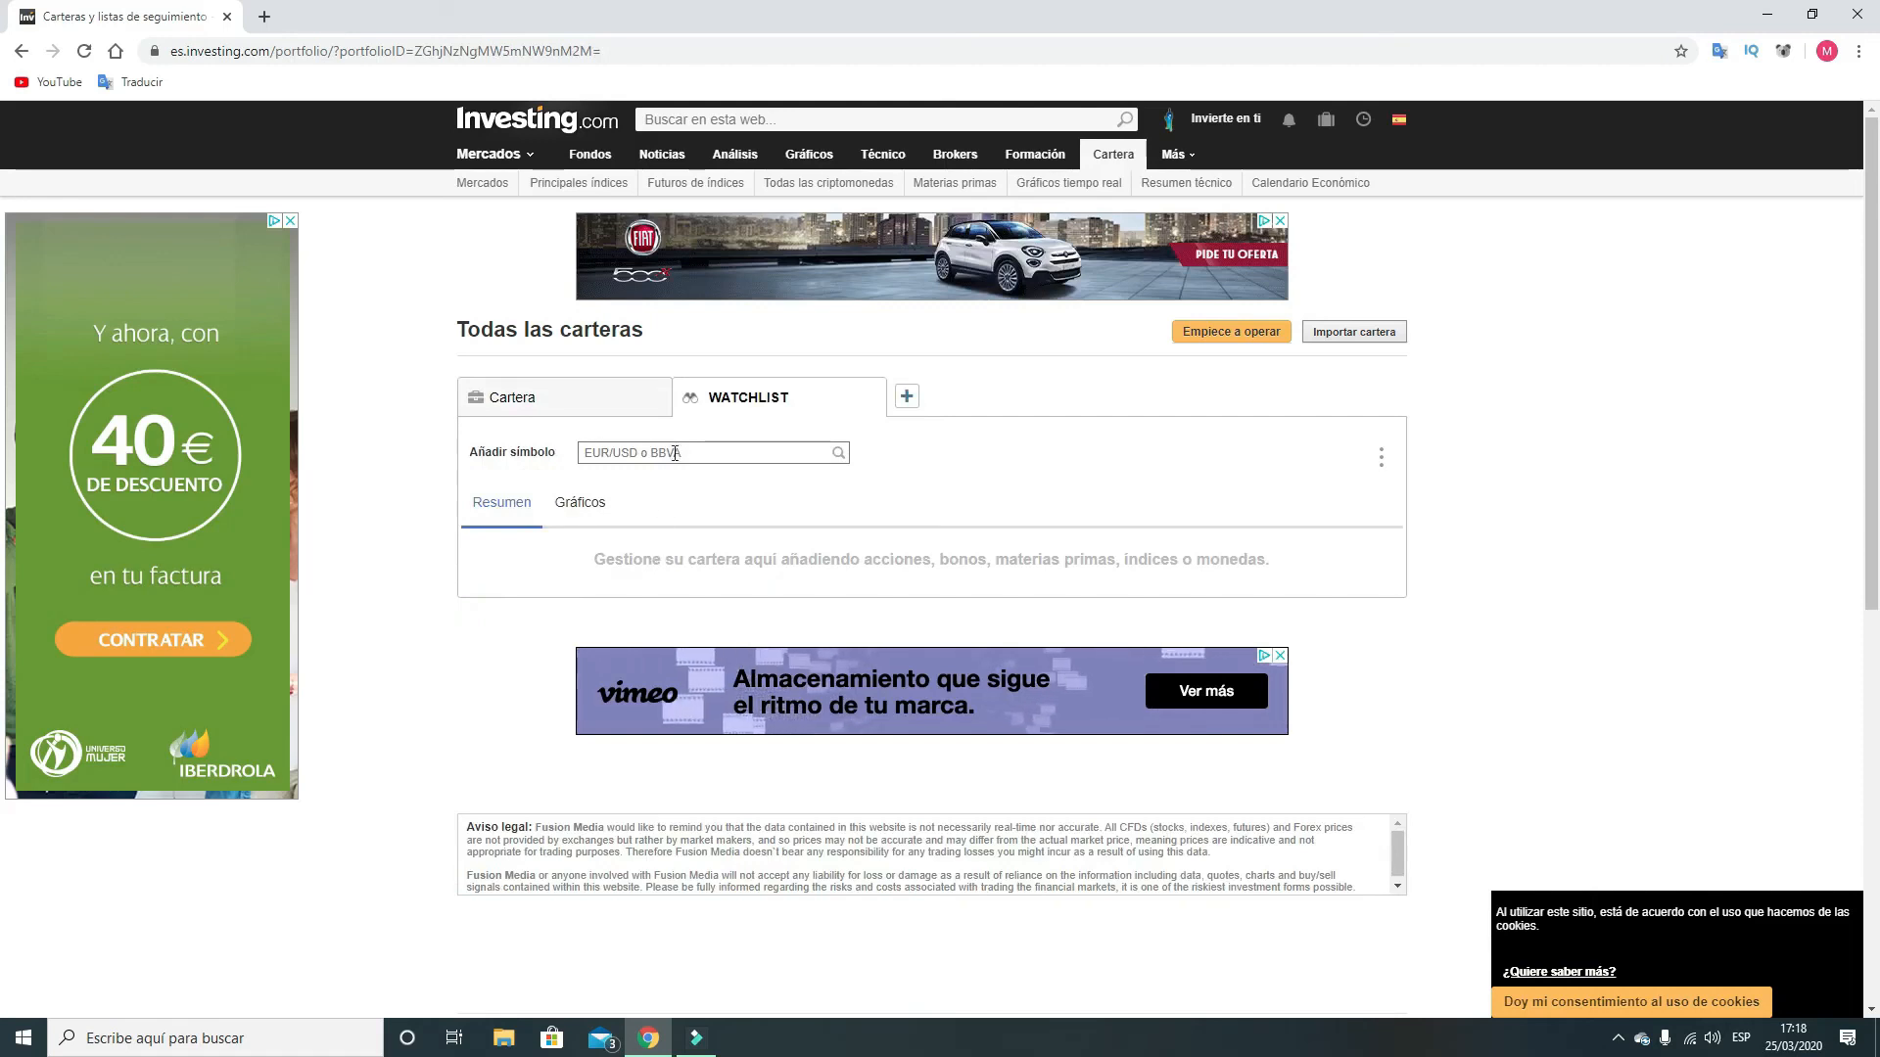
Step: Add the NASDAQ shares of Facebook Inc (FB) and Alphabet Inc Class C (GOOG) to the watchlist
{"action": "left_click", "coordinate": [675, 452]}
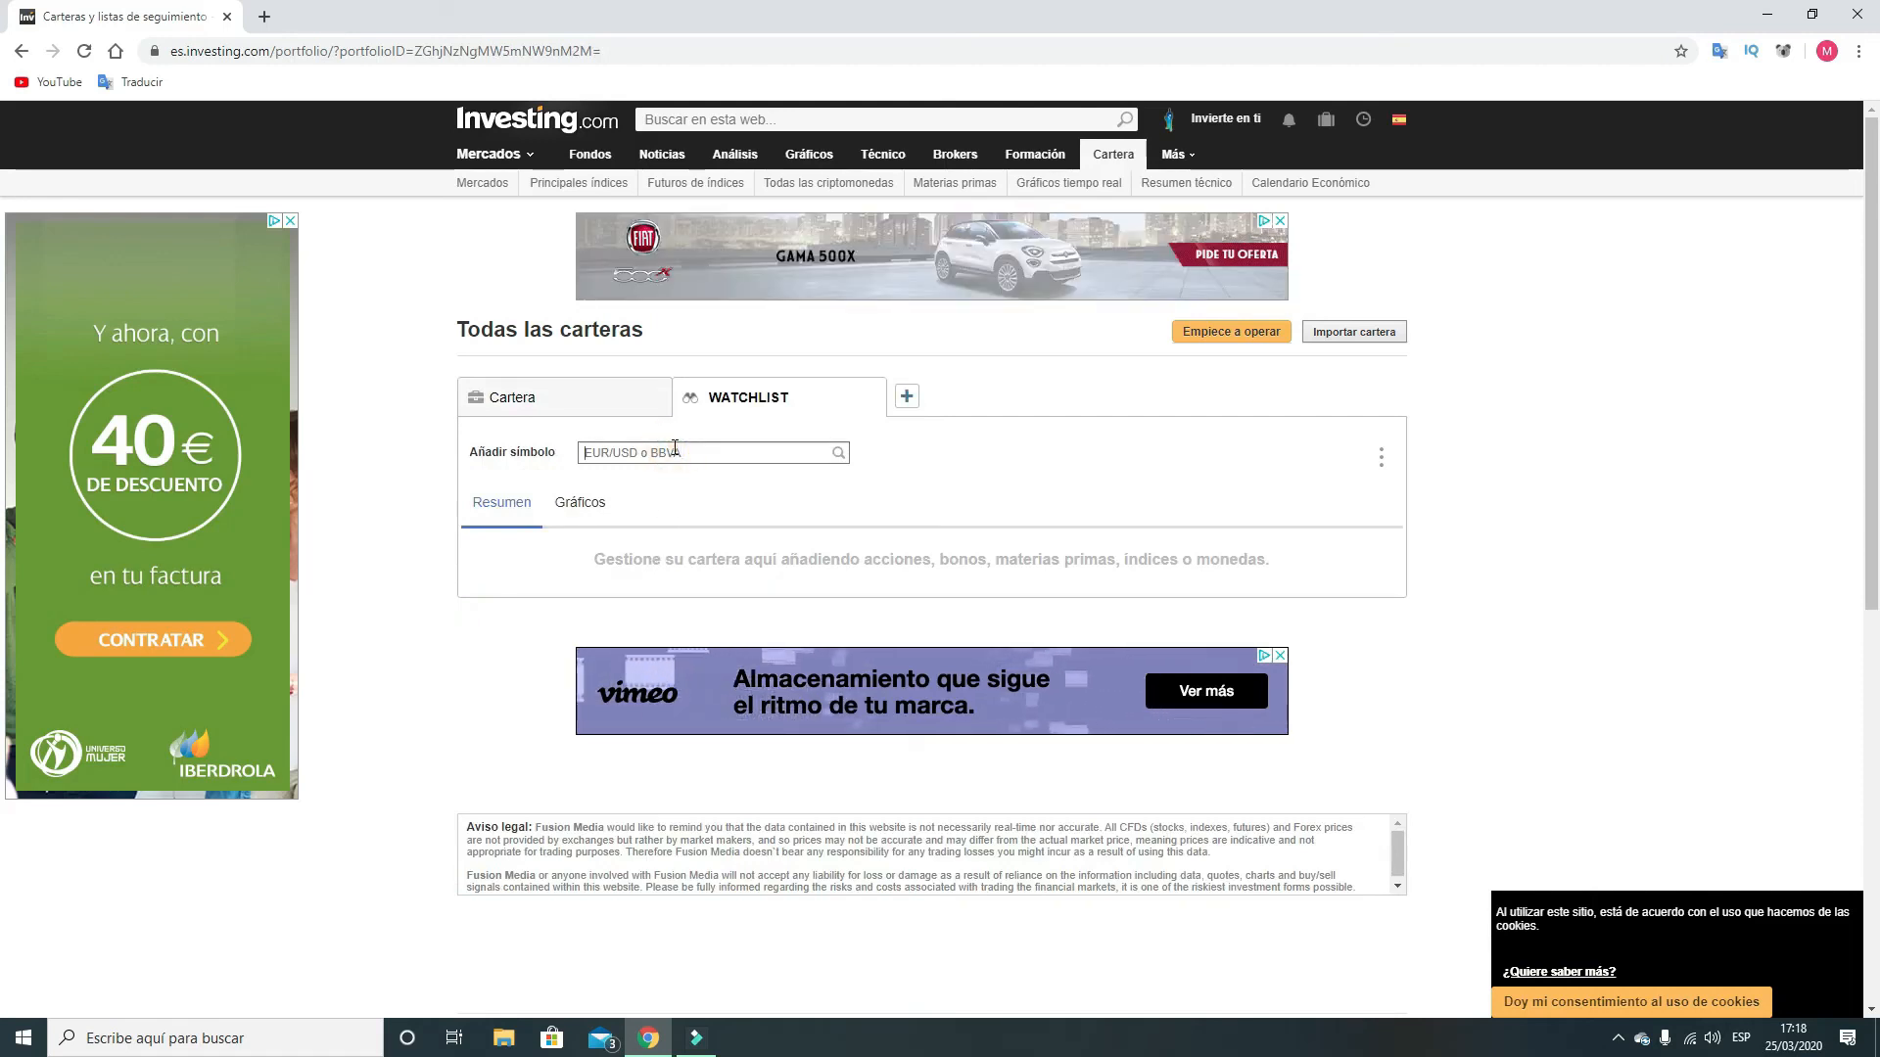
{"action": "type", "text": "FB"}
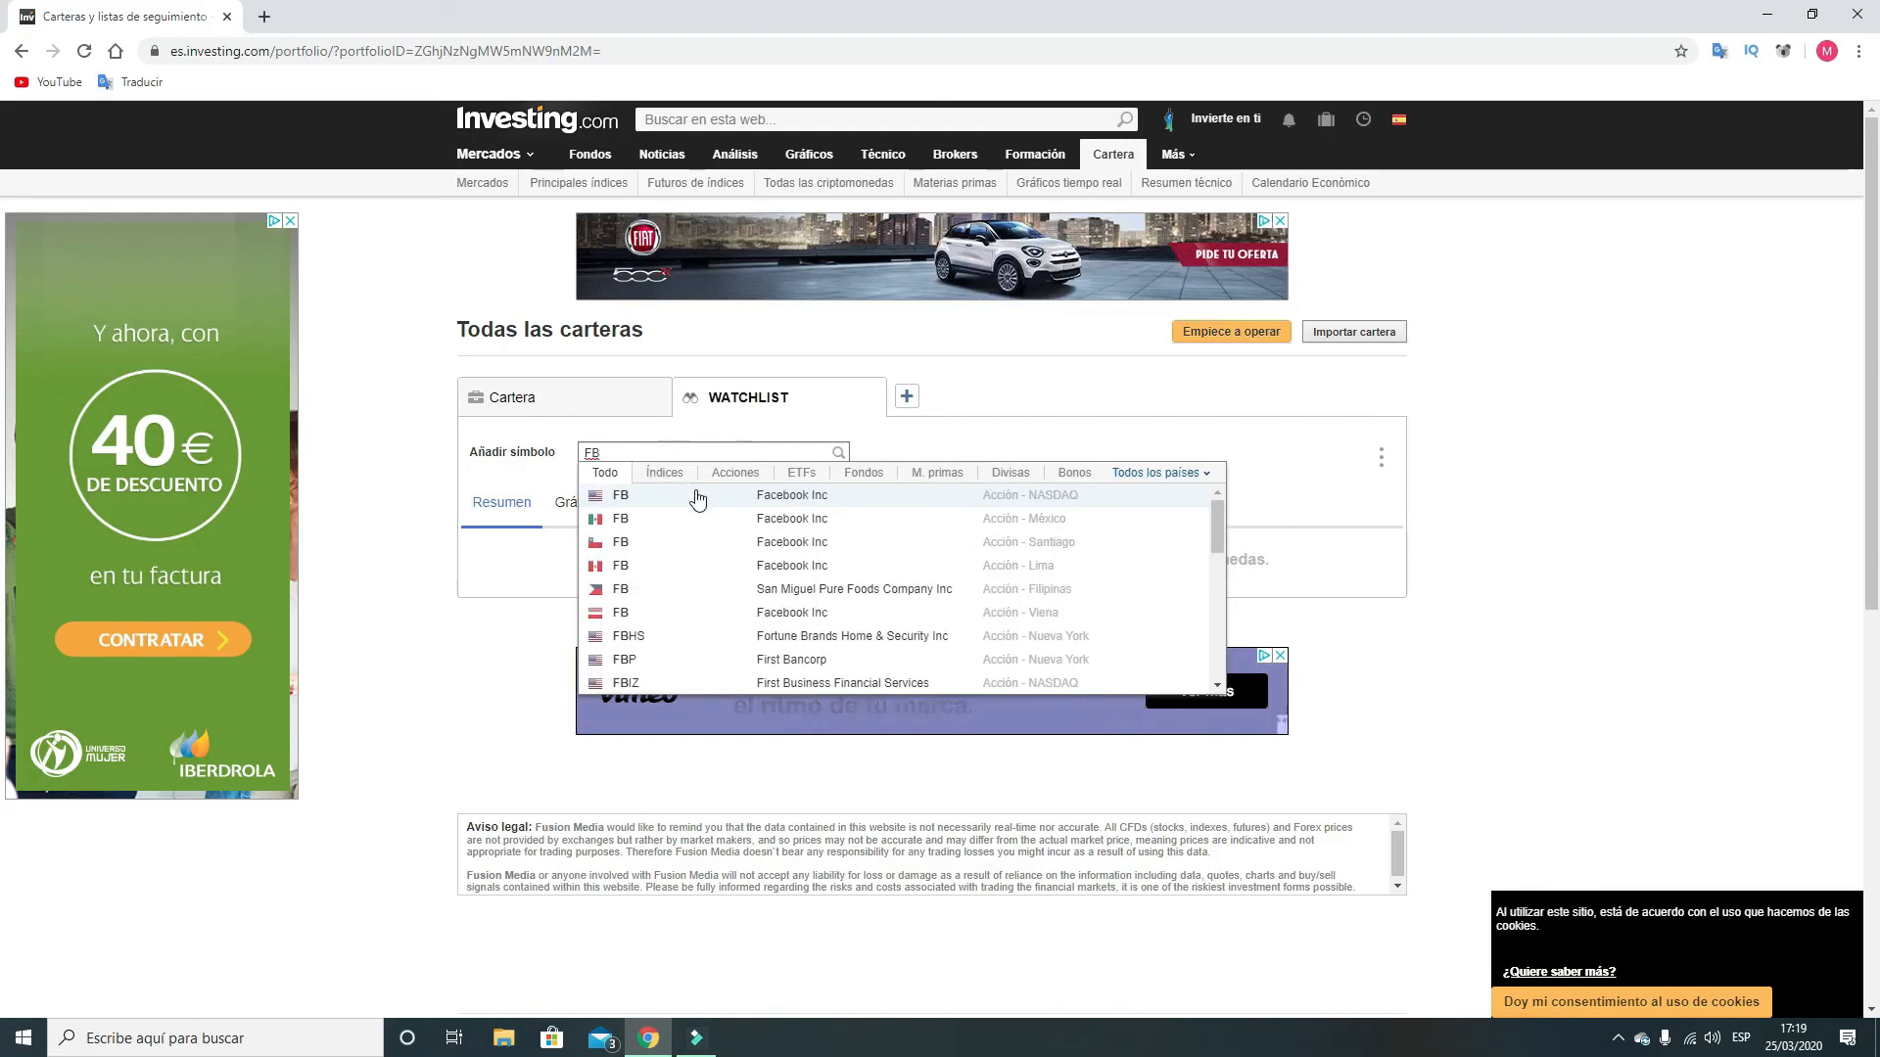
{"action": "left_click", "coordinate": [698, 497]}
{"action": "left_click", "coordinate": [664, 454]}
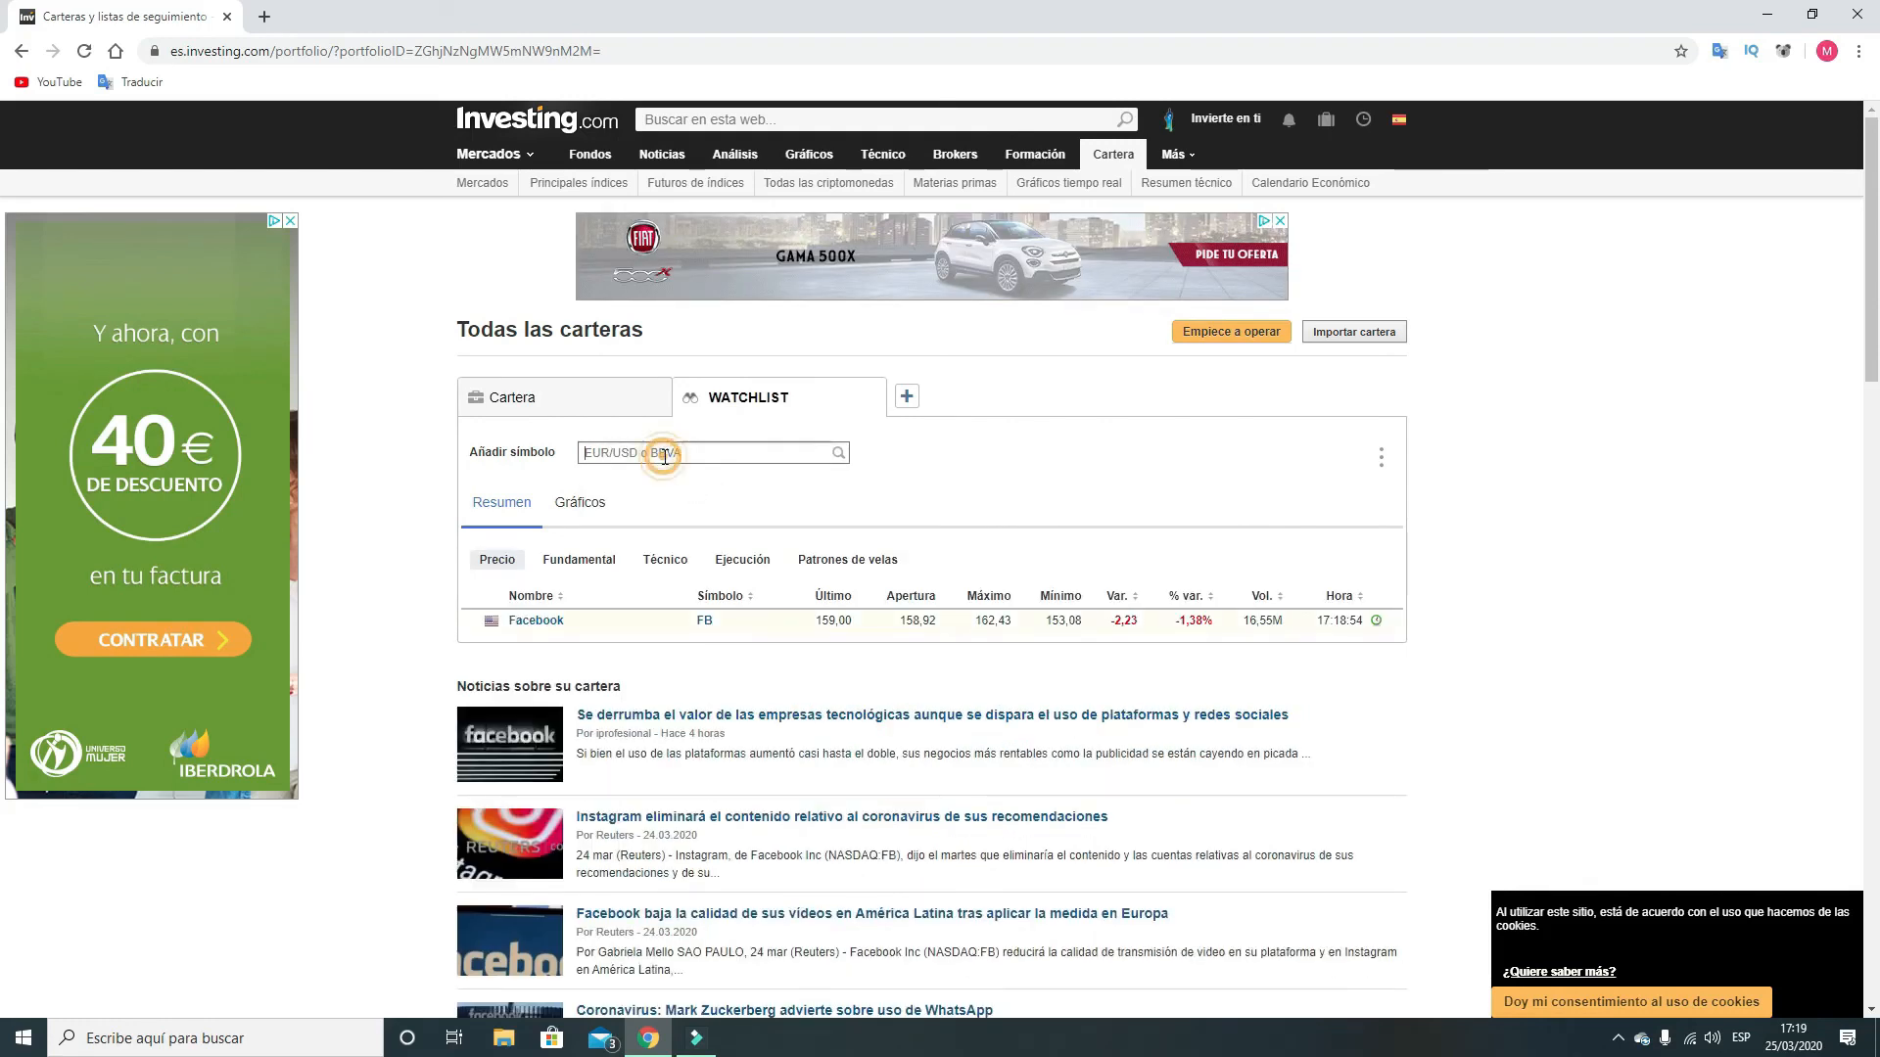
{"action": "type", "text": "GO"}
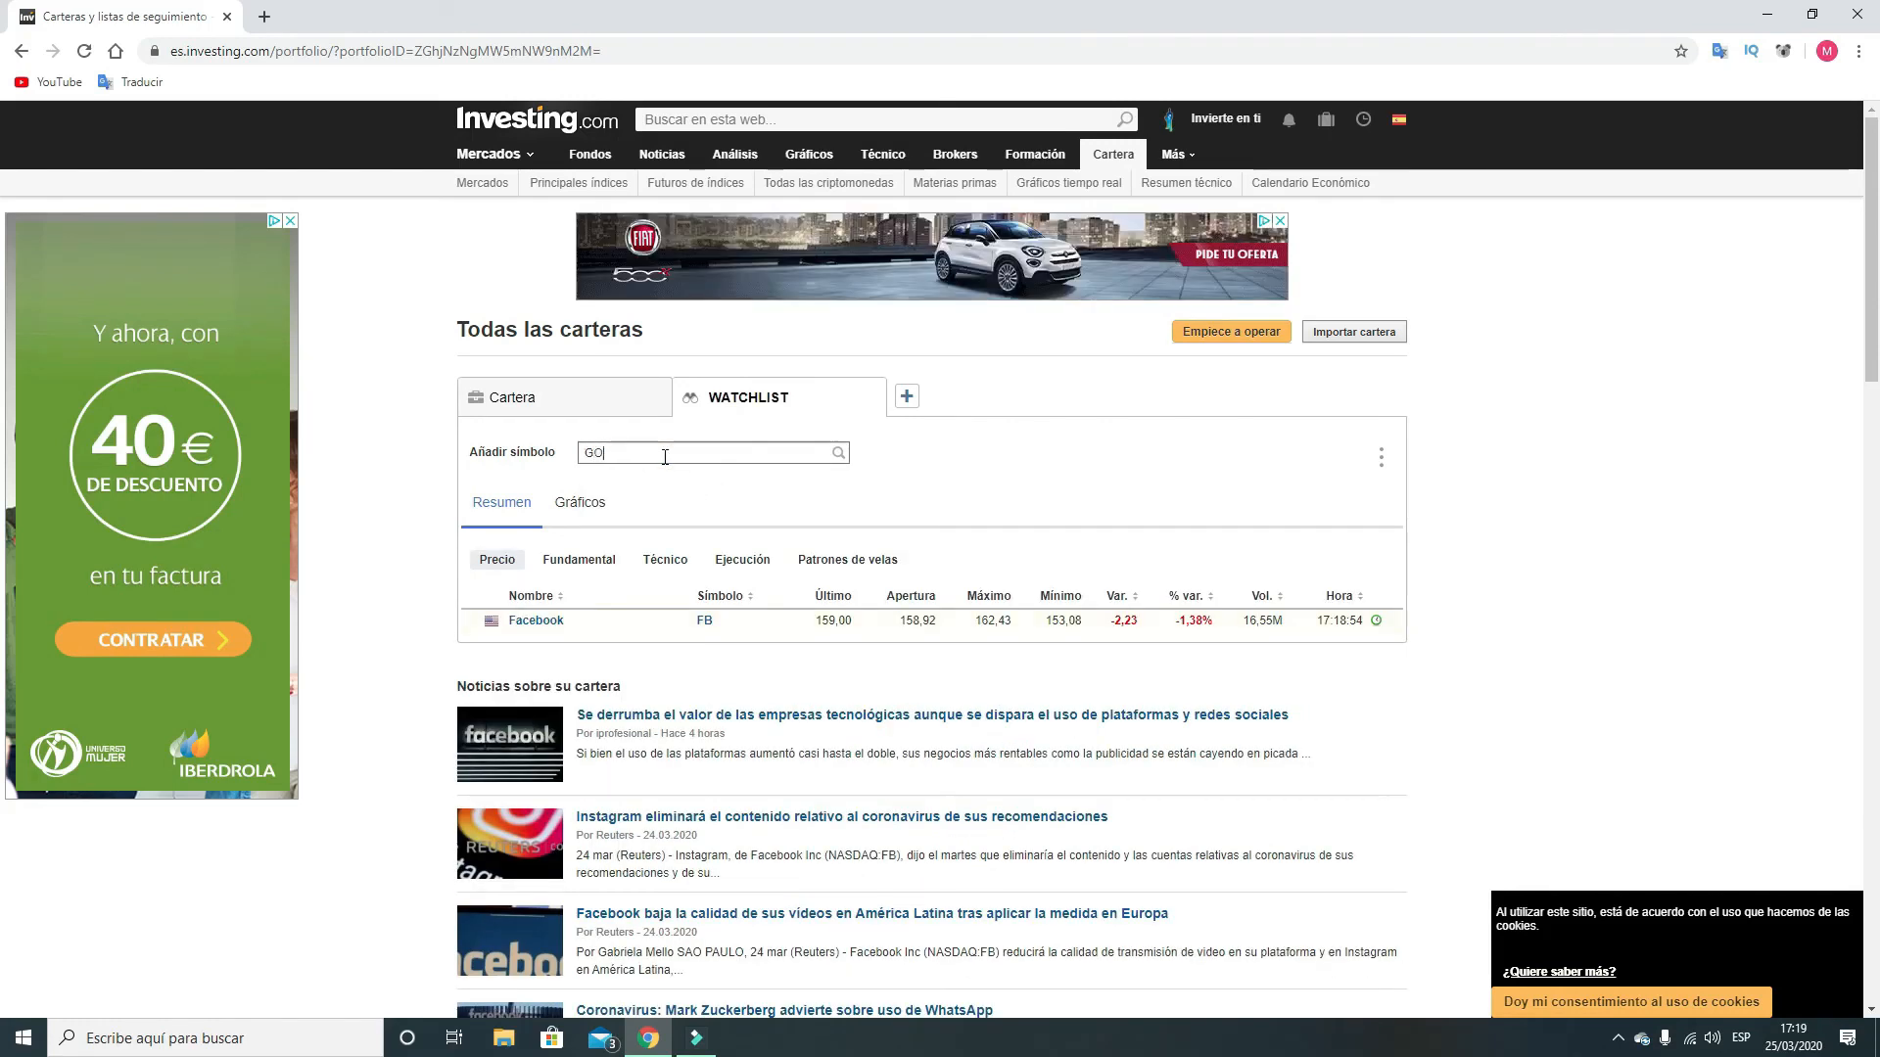
{"action": "type", "text": "OG"}
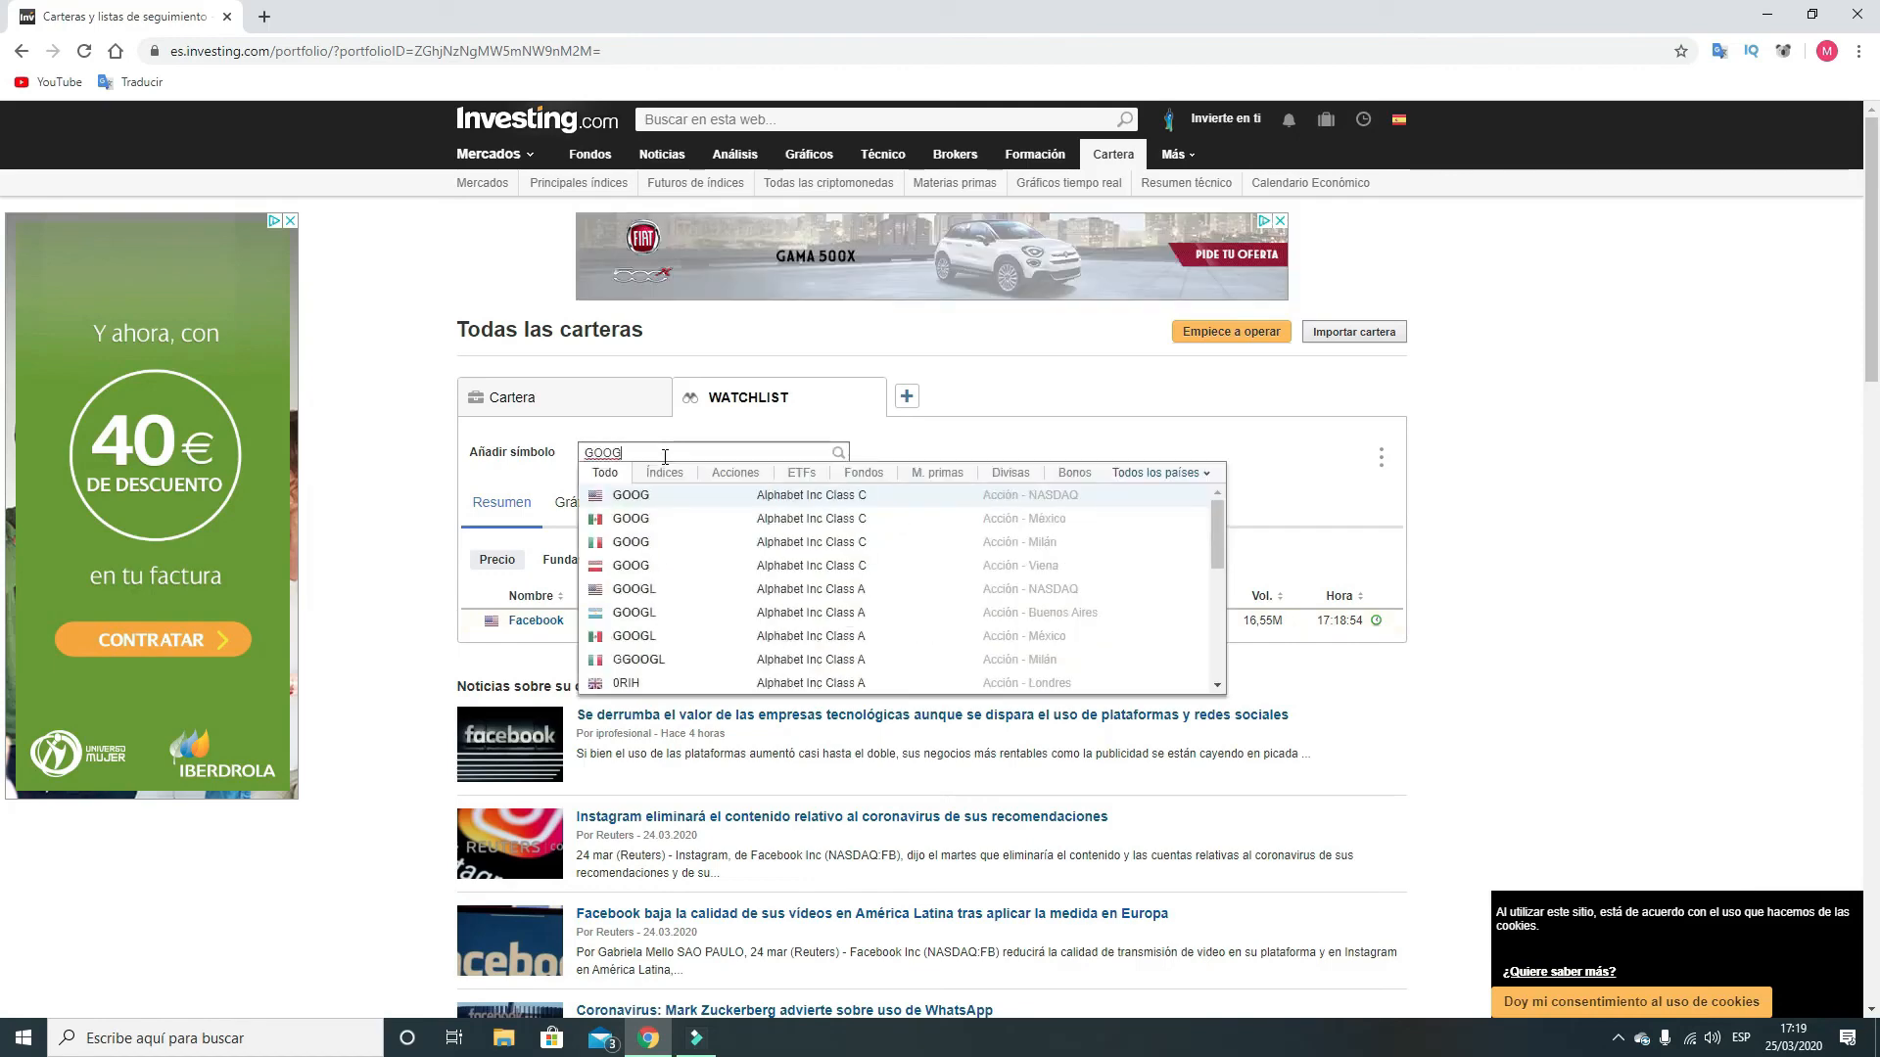
{"action": "left_click", "coordinate": [690, 502]}
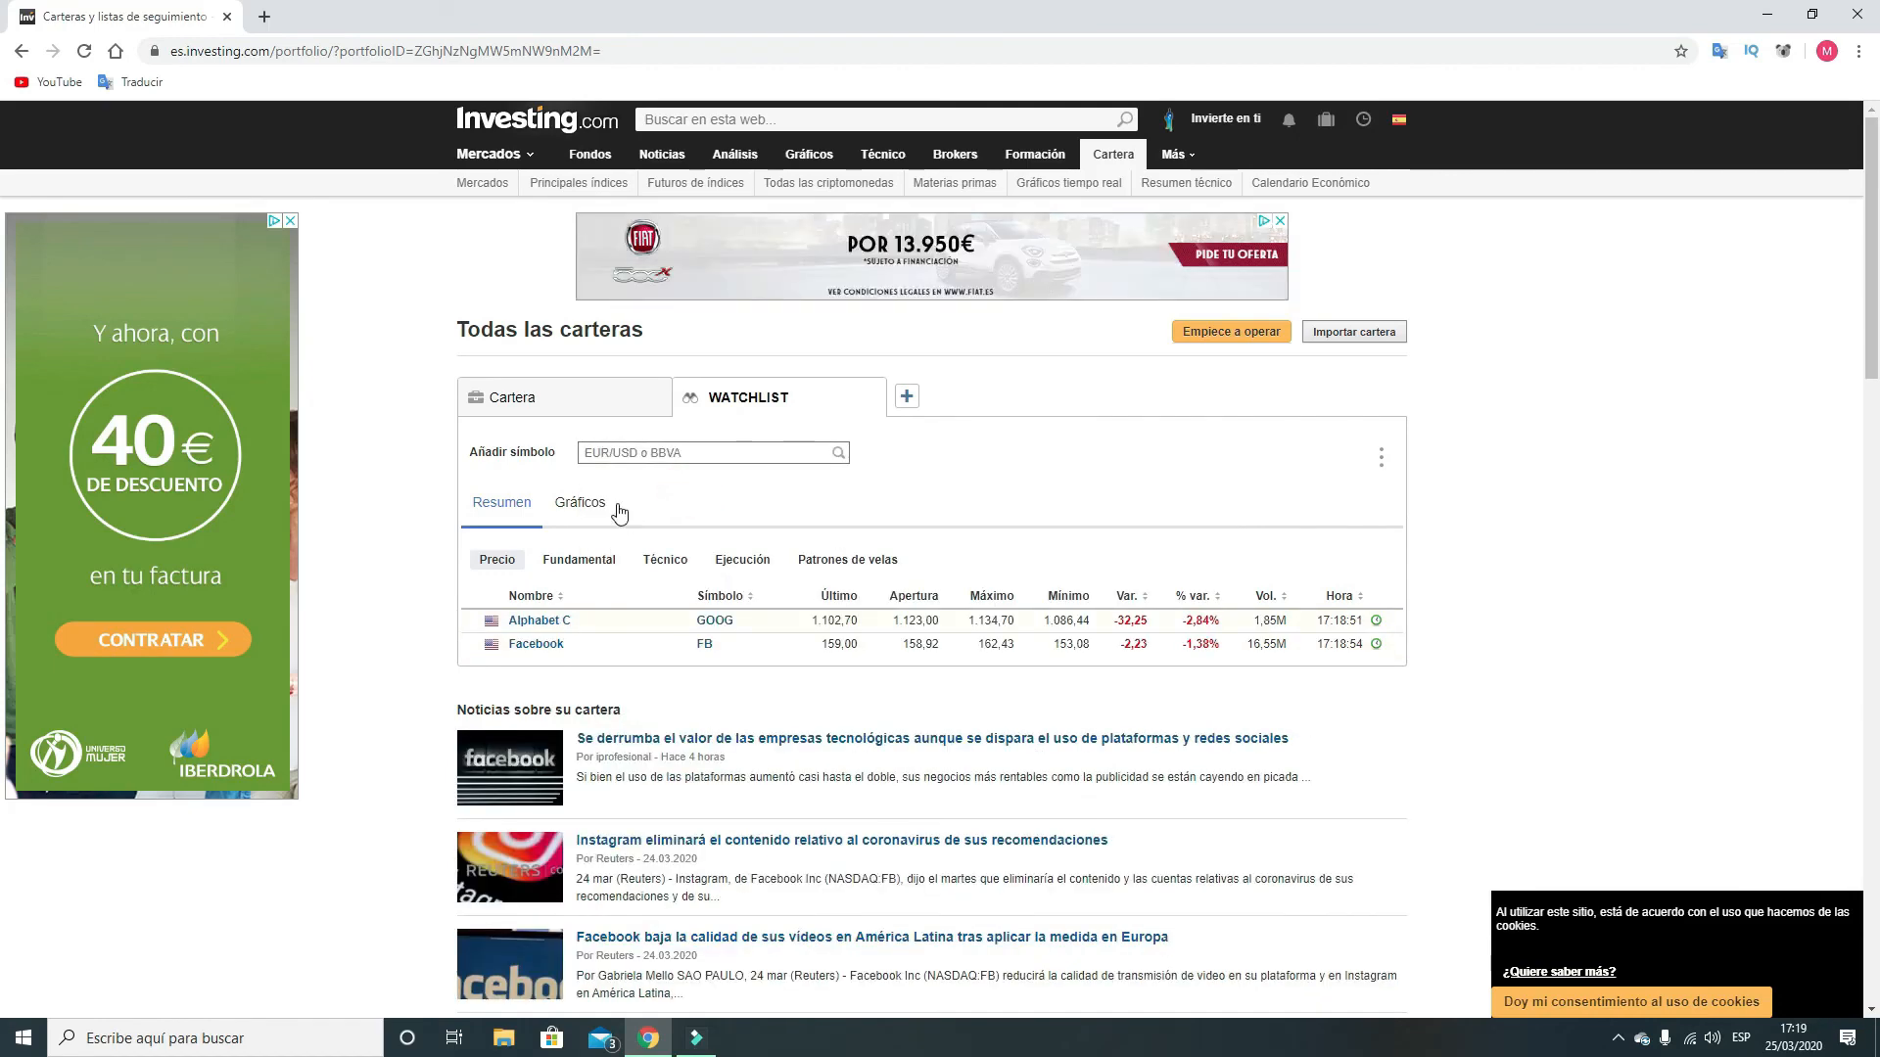
Step: Add Amazon.com Inc (AMZN, NASDAQ) and Visa Inc Class A (V, New York), and reorder the watchlist as Amazon, Facebook, Alphabet, Visa
{"action": "left_click", "coordinate": [644, 452]}
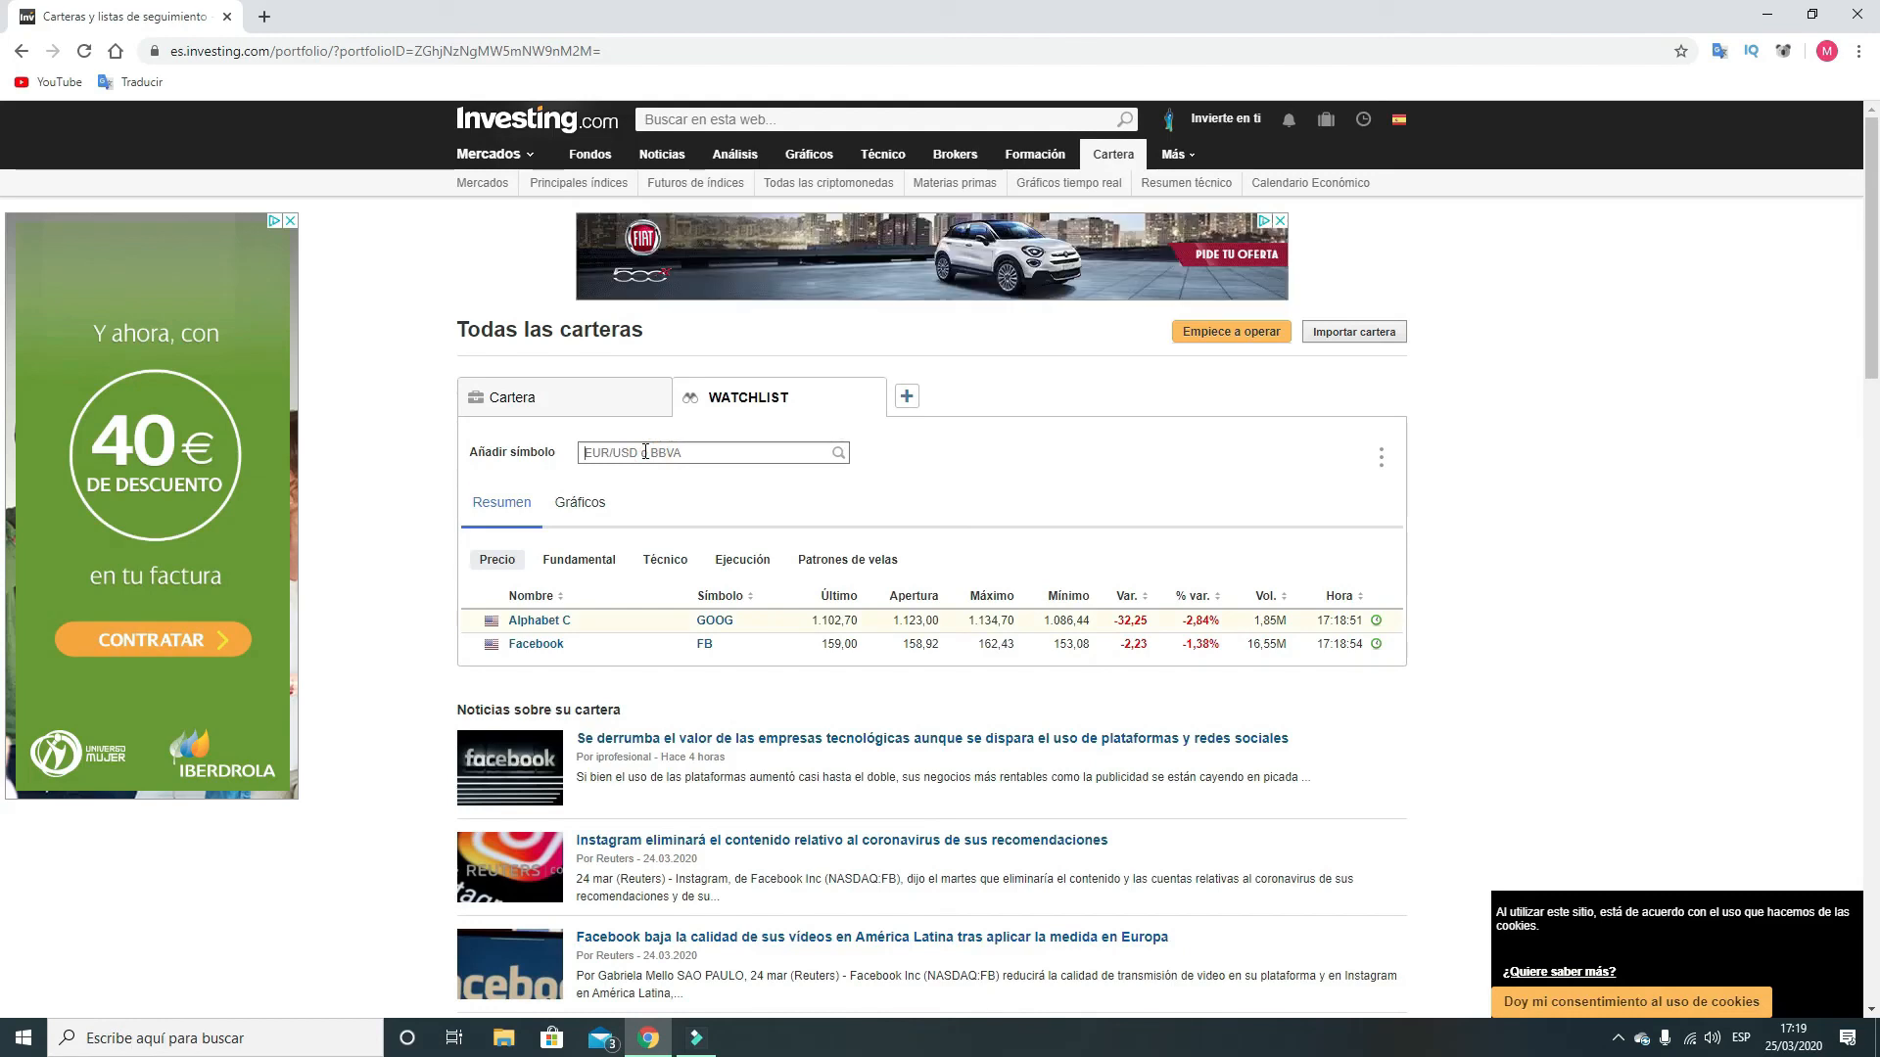
{"action": "type", "text": "AMA"}
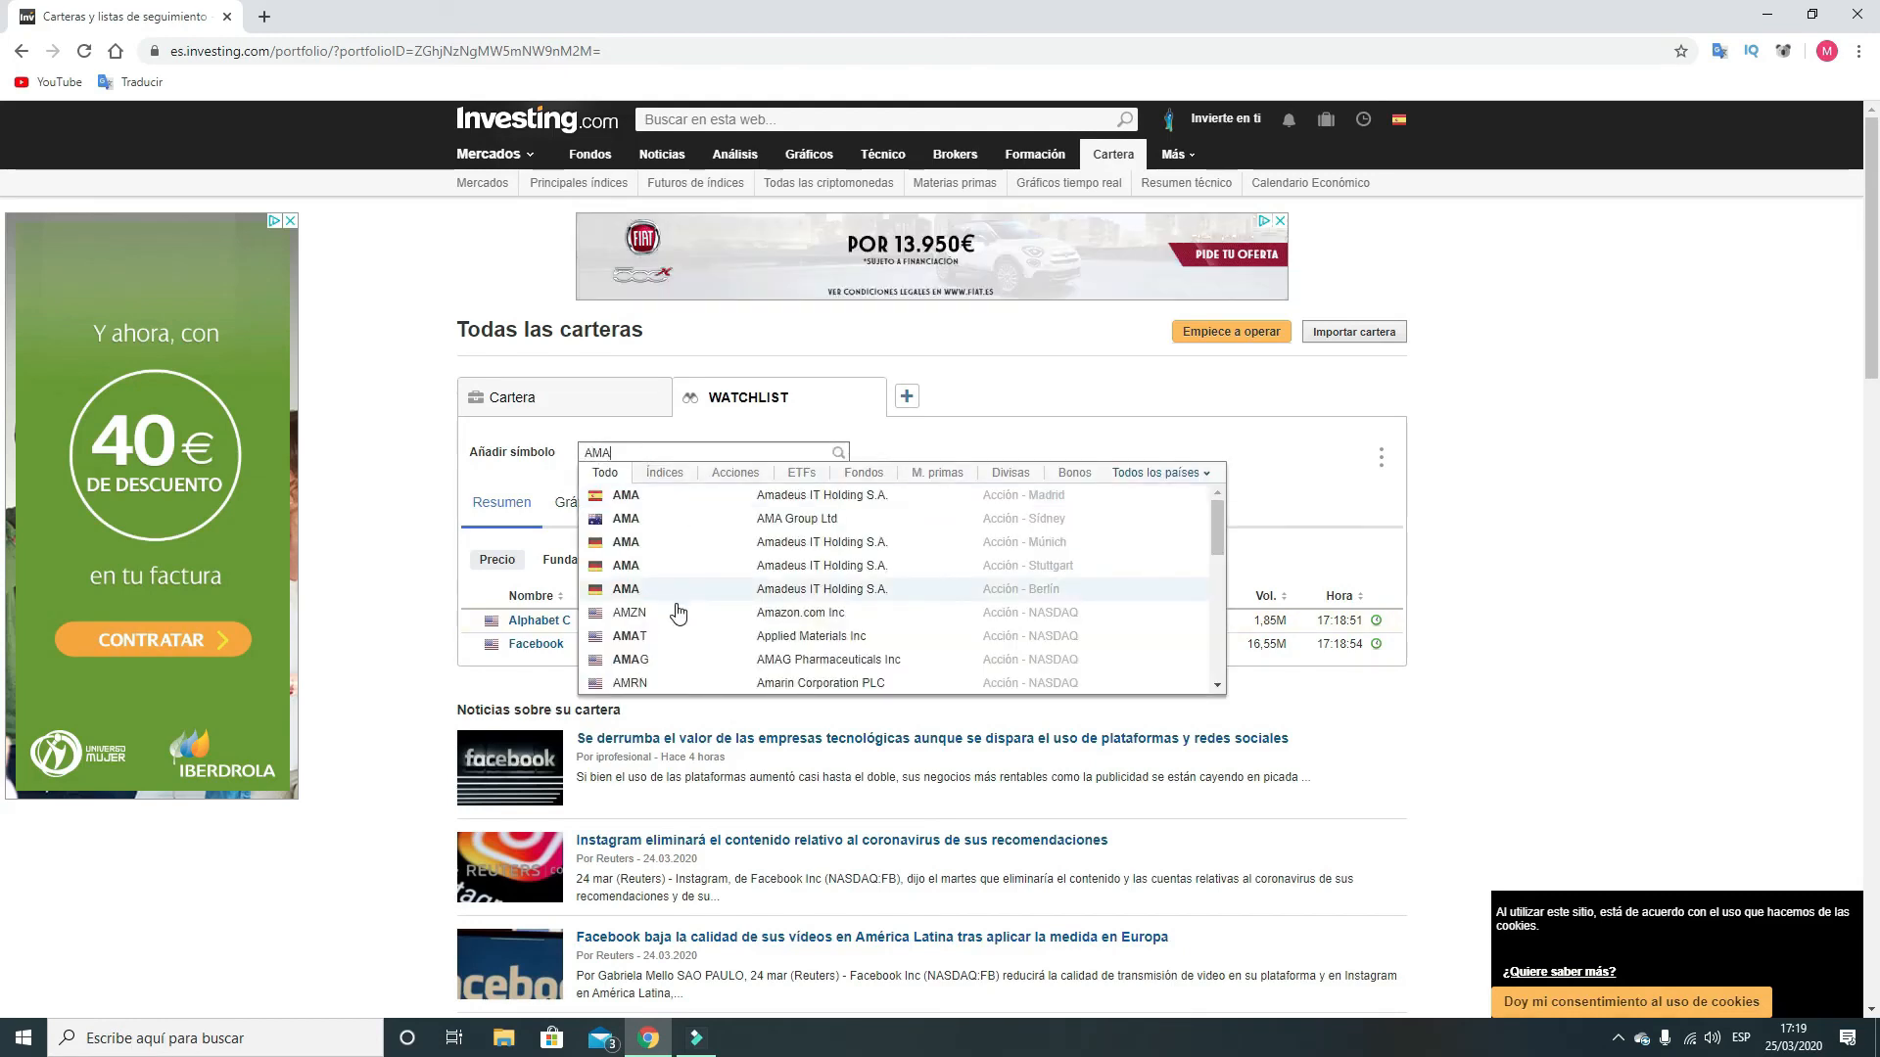
{"action": "left_click", "coordinate": [671, 611]}
{"action": "left_click", "coordinate": [645, 453]}
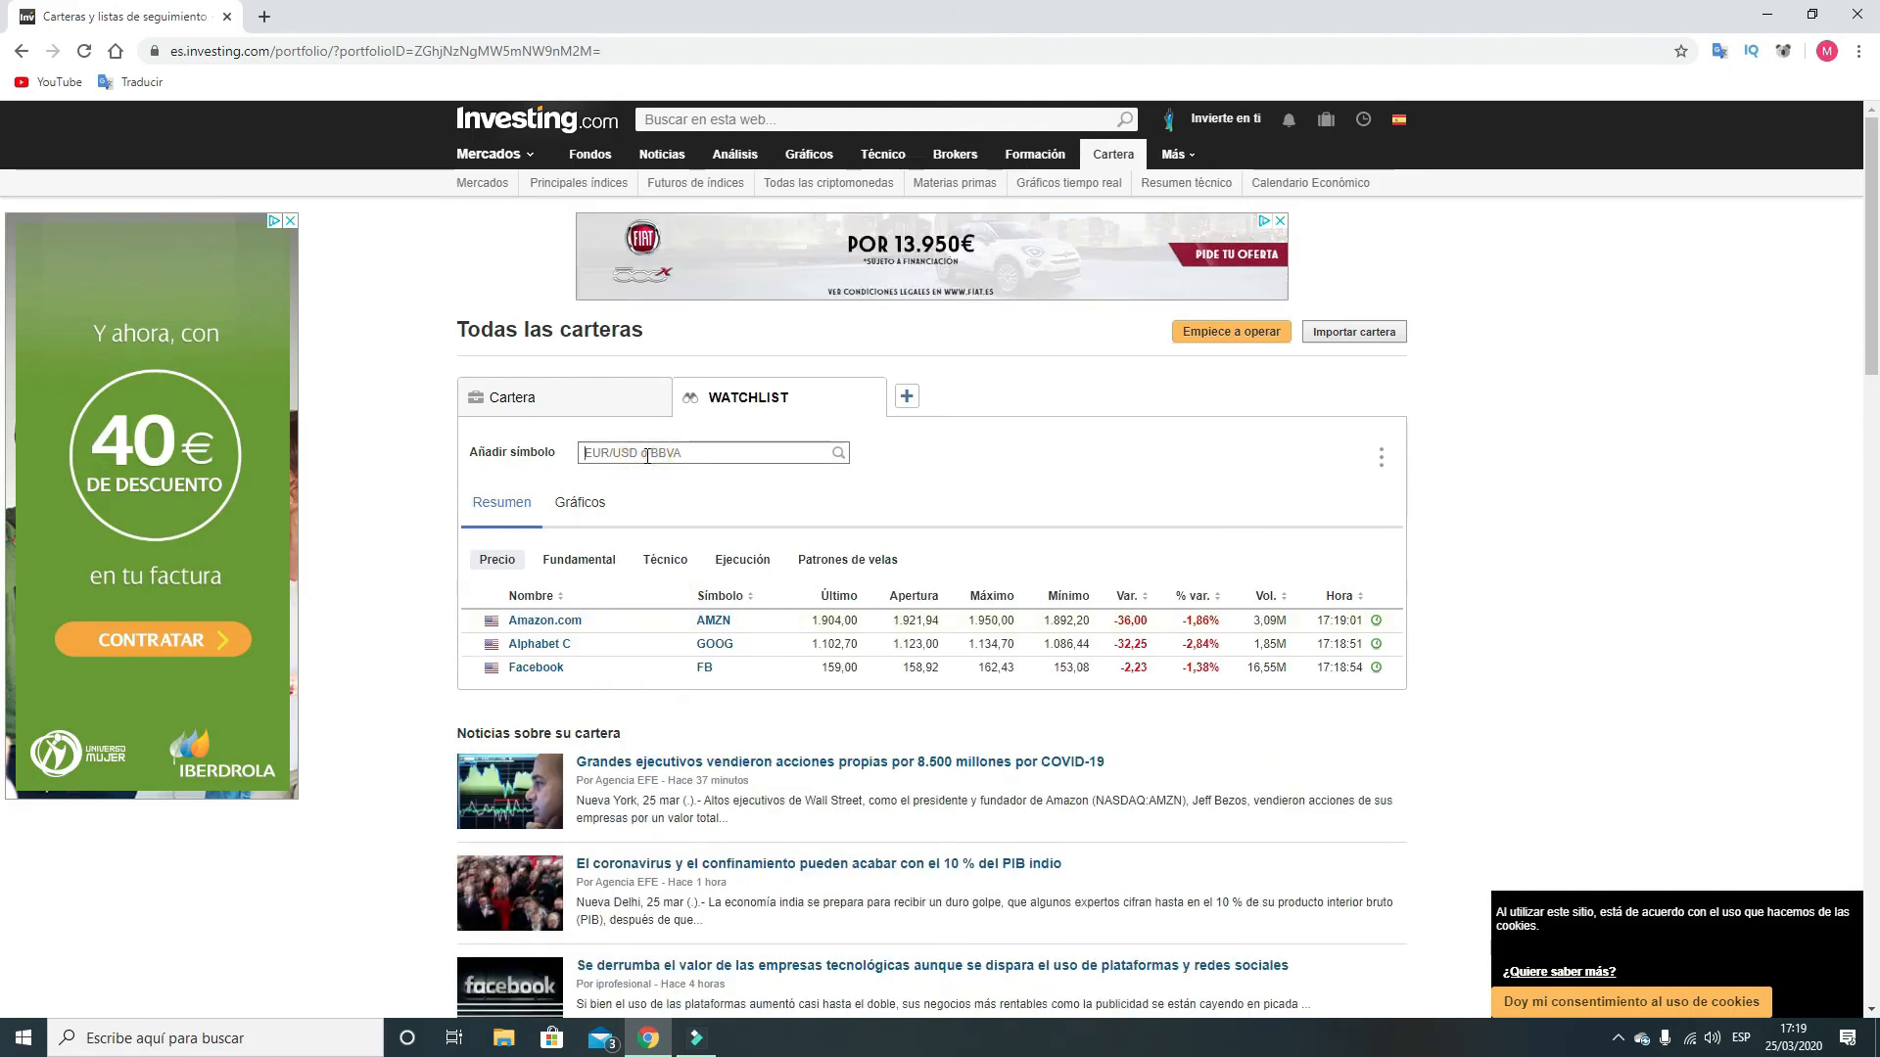
{"action": "type", "text": "VISA"}
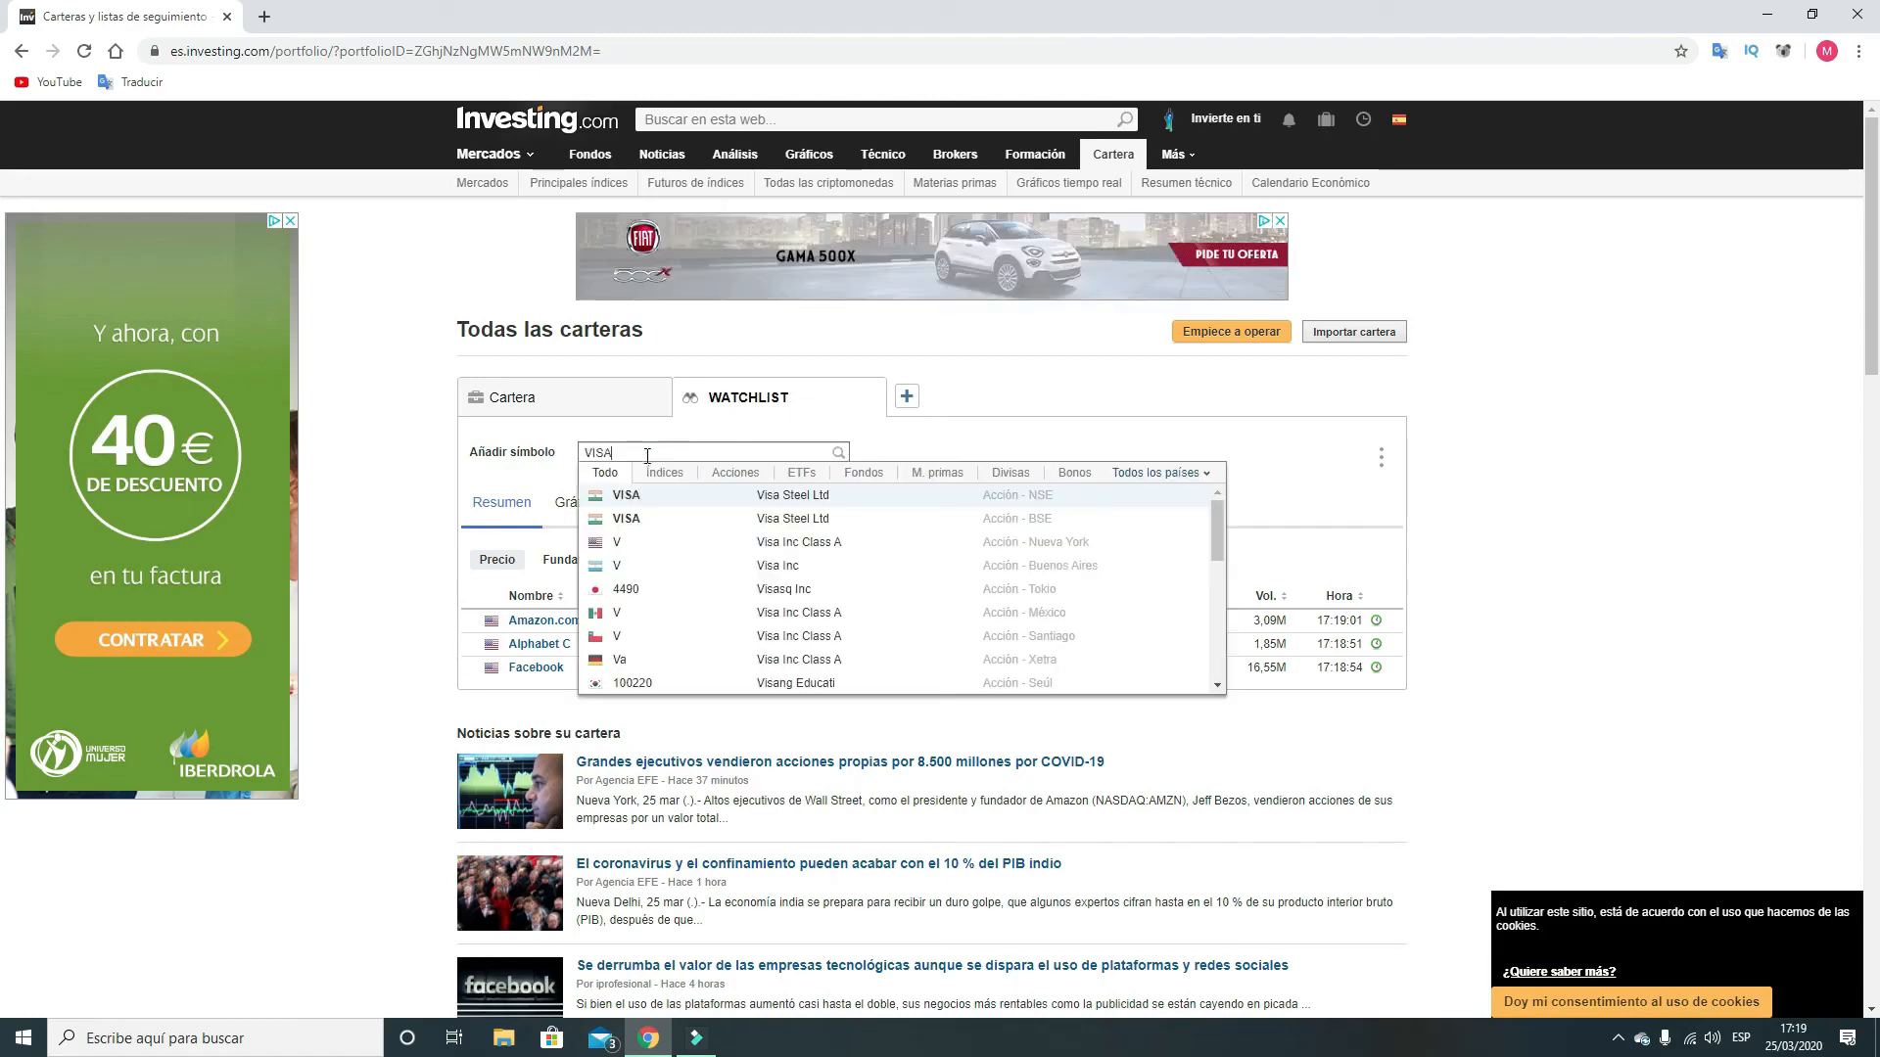
{"action": "left_click", "coordinate": [697, 542]}
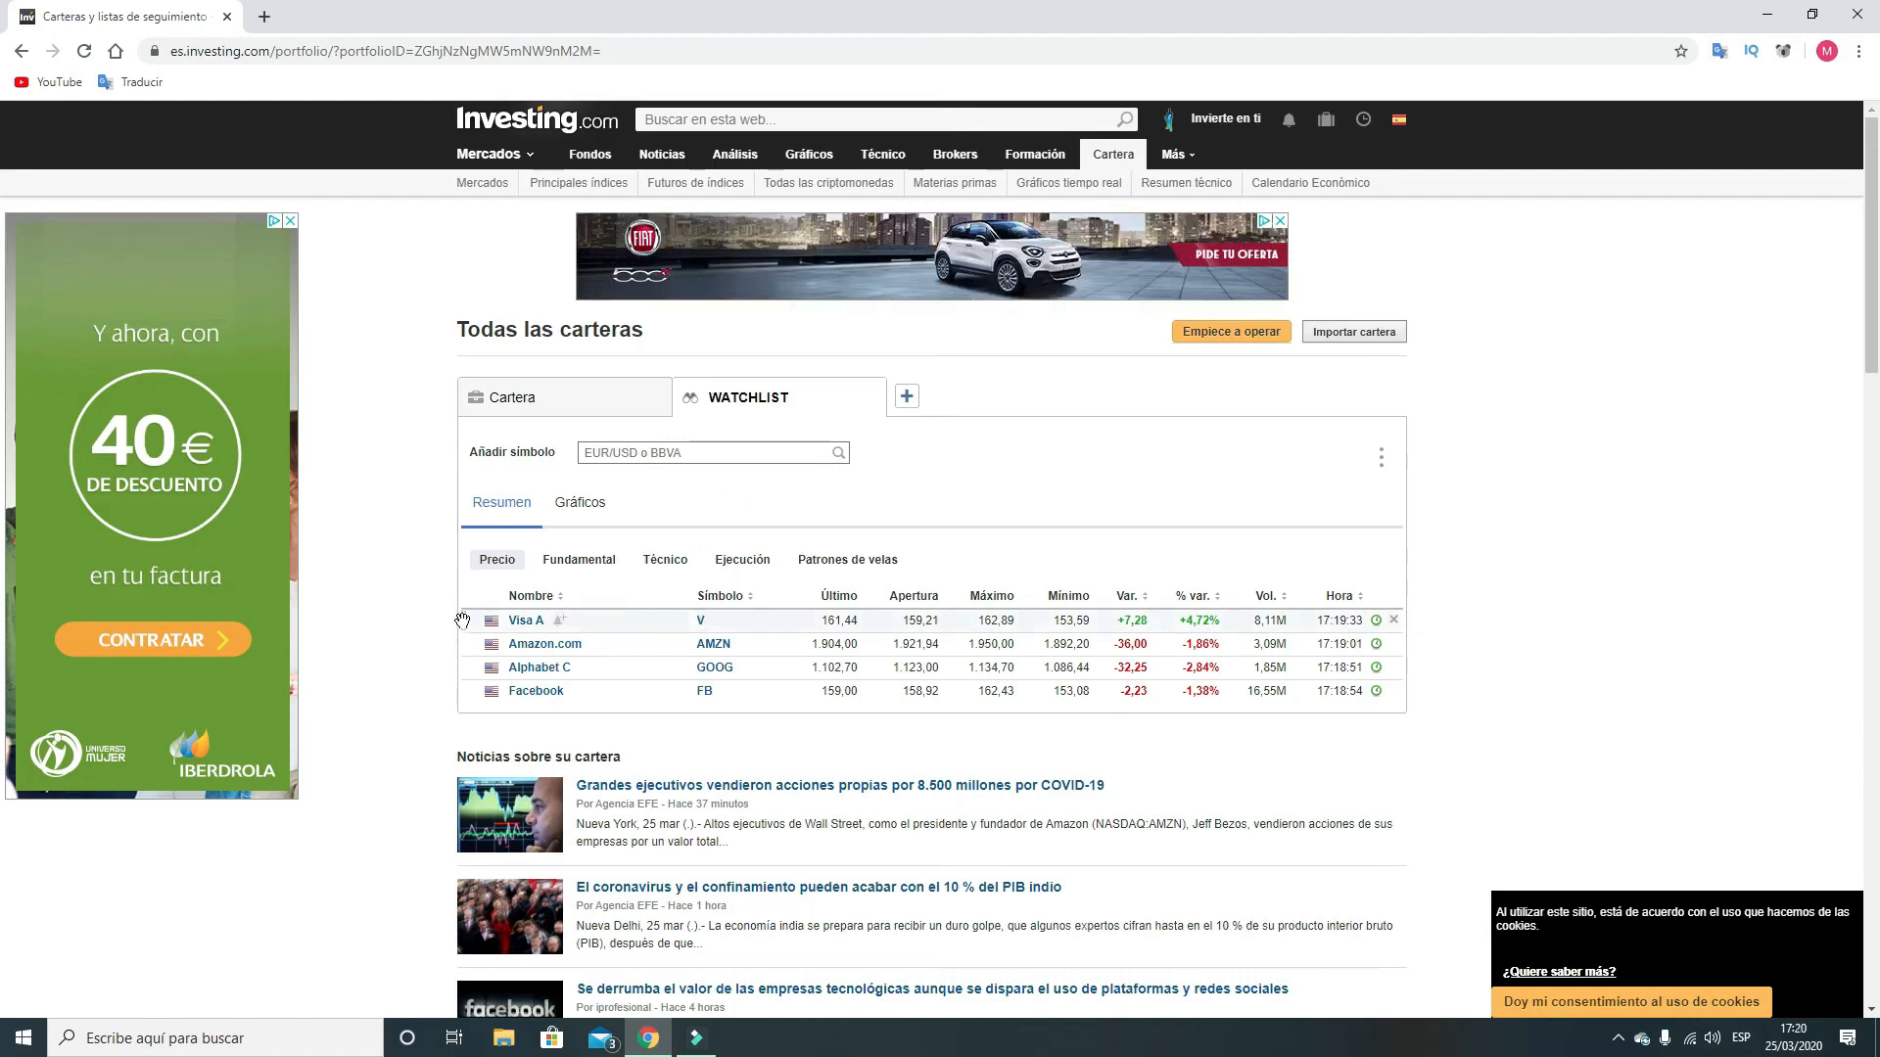
{"action": "mouse_move", "coordinate": [462, 620]}
{"action": "left_mouse_down"}
{"action": "mouse_move", "coordinate": [453, 686]}
{"action": "mouse_move", "coordinate": [470, 648]}
{"action": "left_mouse_up"}
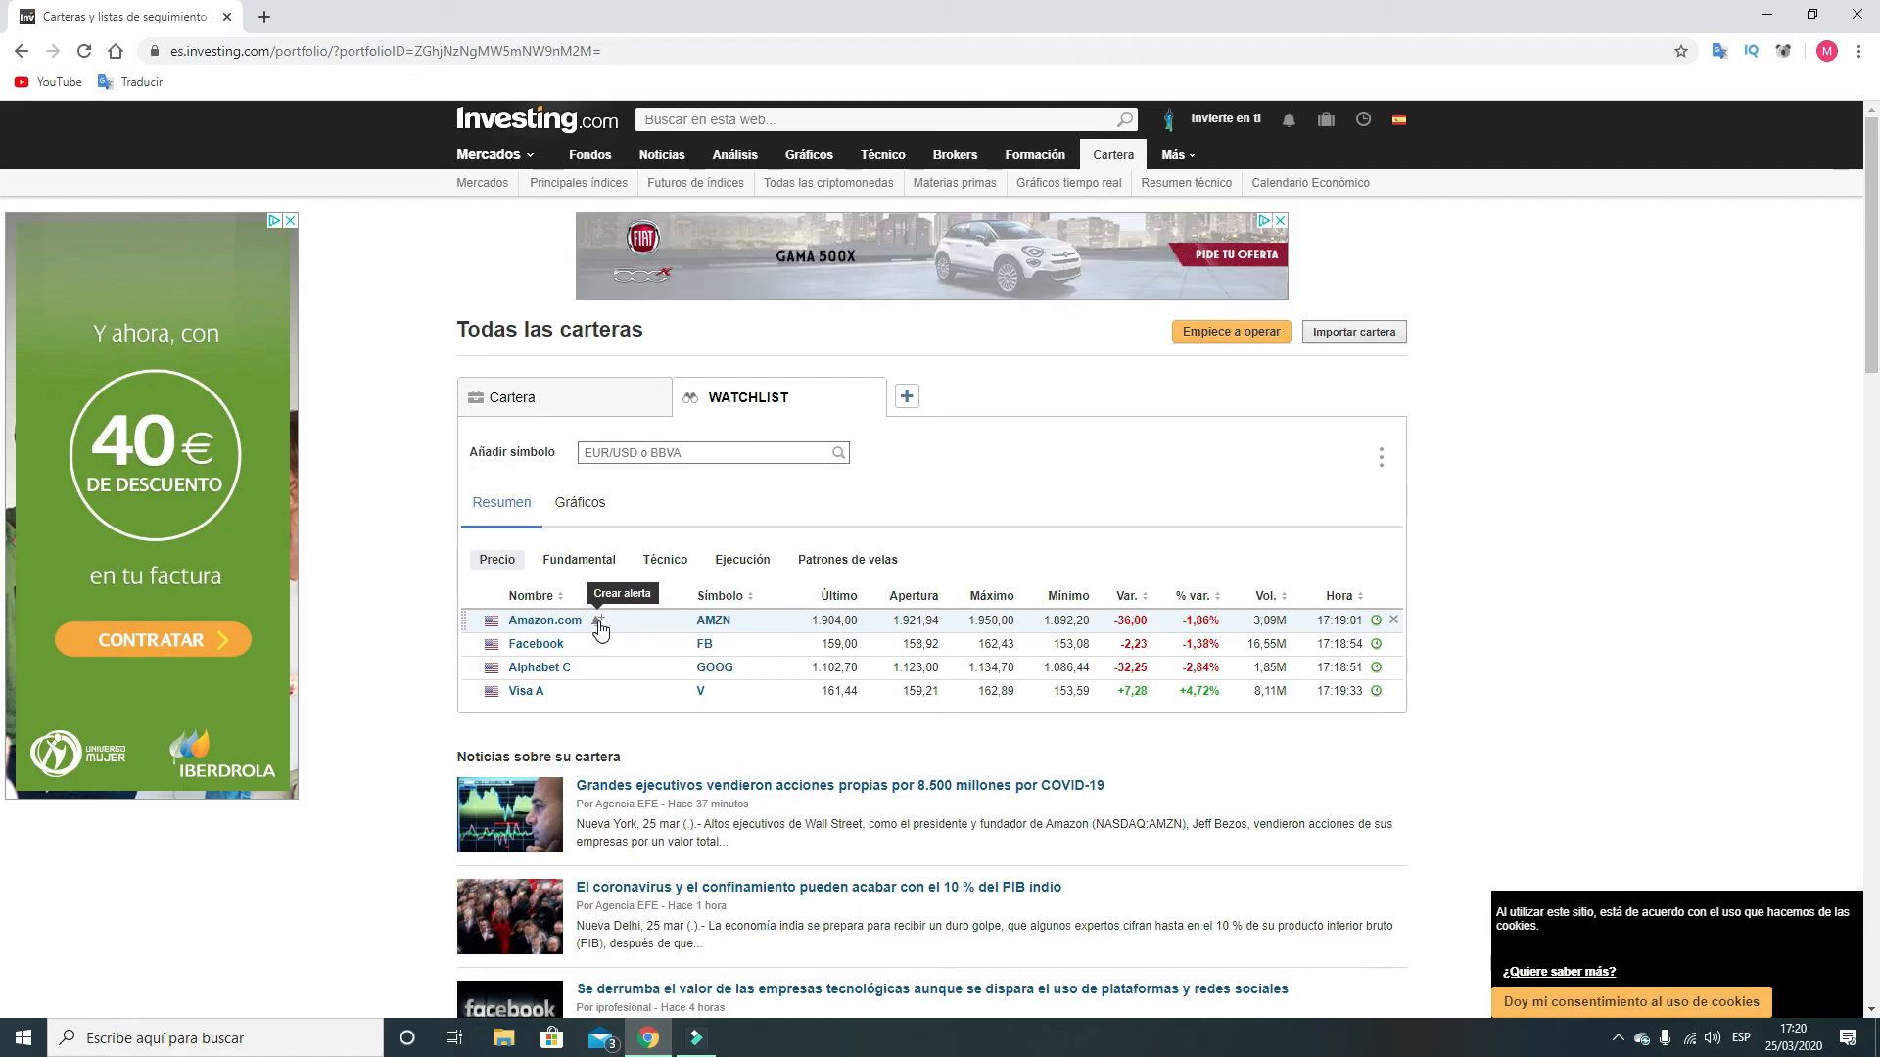
Step: Create a price alert for Amazon.com with the condition "Desciende de" 1.800, keeping web, mobile and email notifications
{"action": "left_click", "coordinate": [598, 627]}
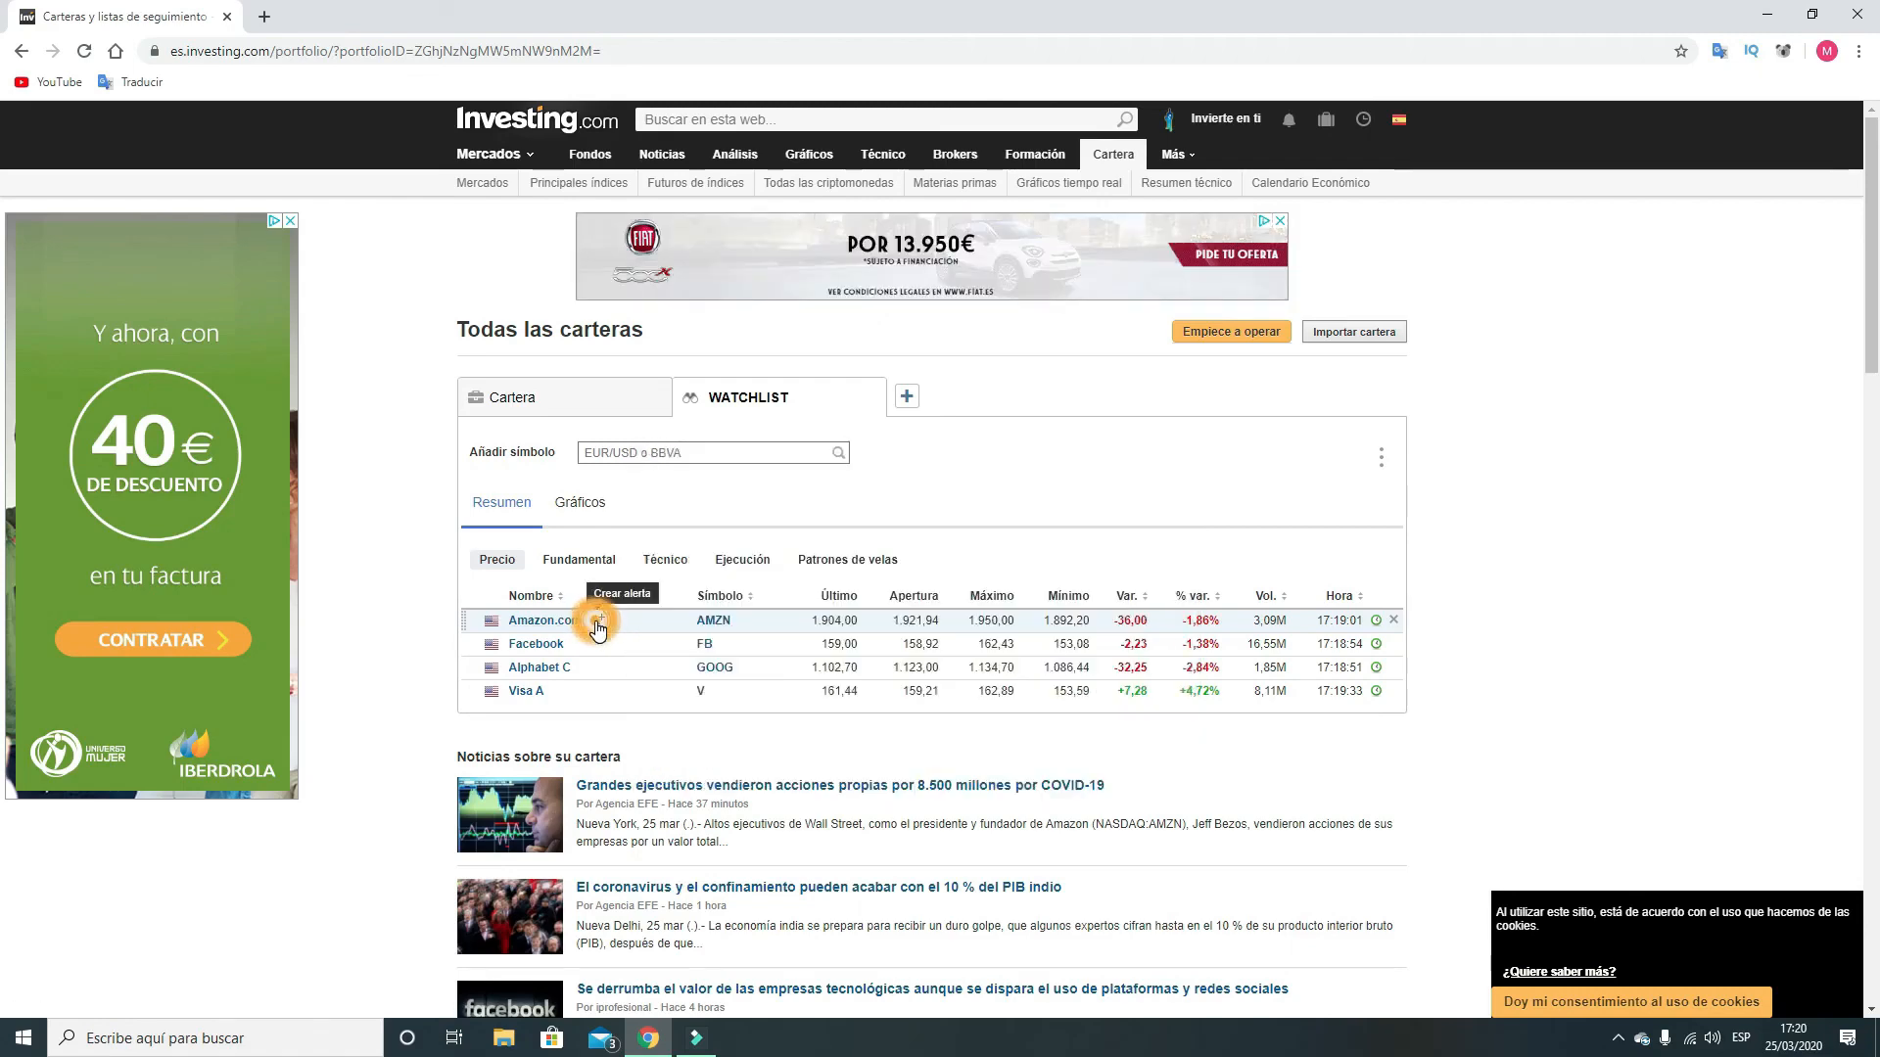
{"action": "scroll", "coordinate": [723, 703], "scroll_direction": "down", "scroll_amount": 1}
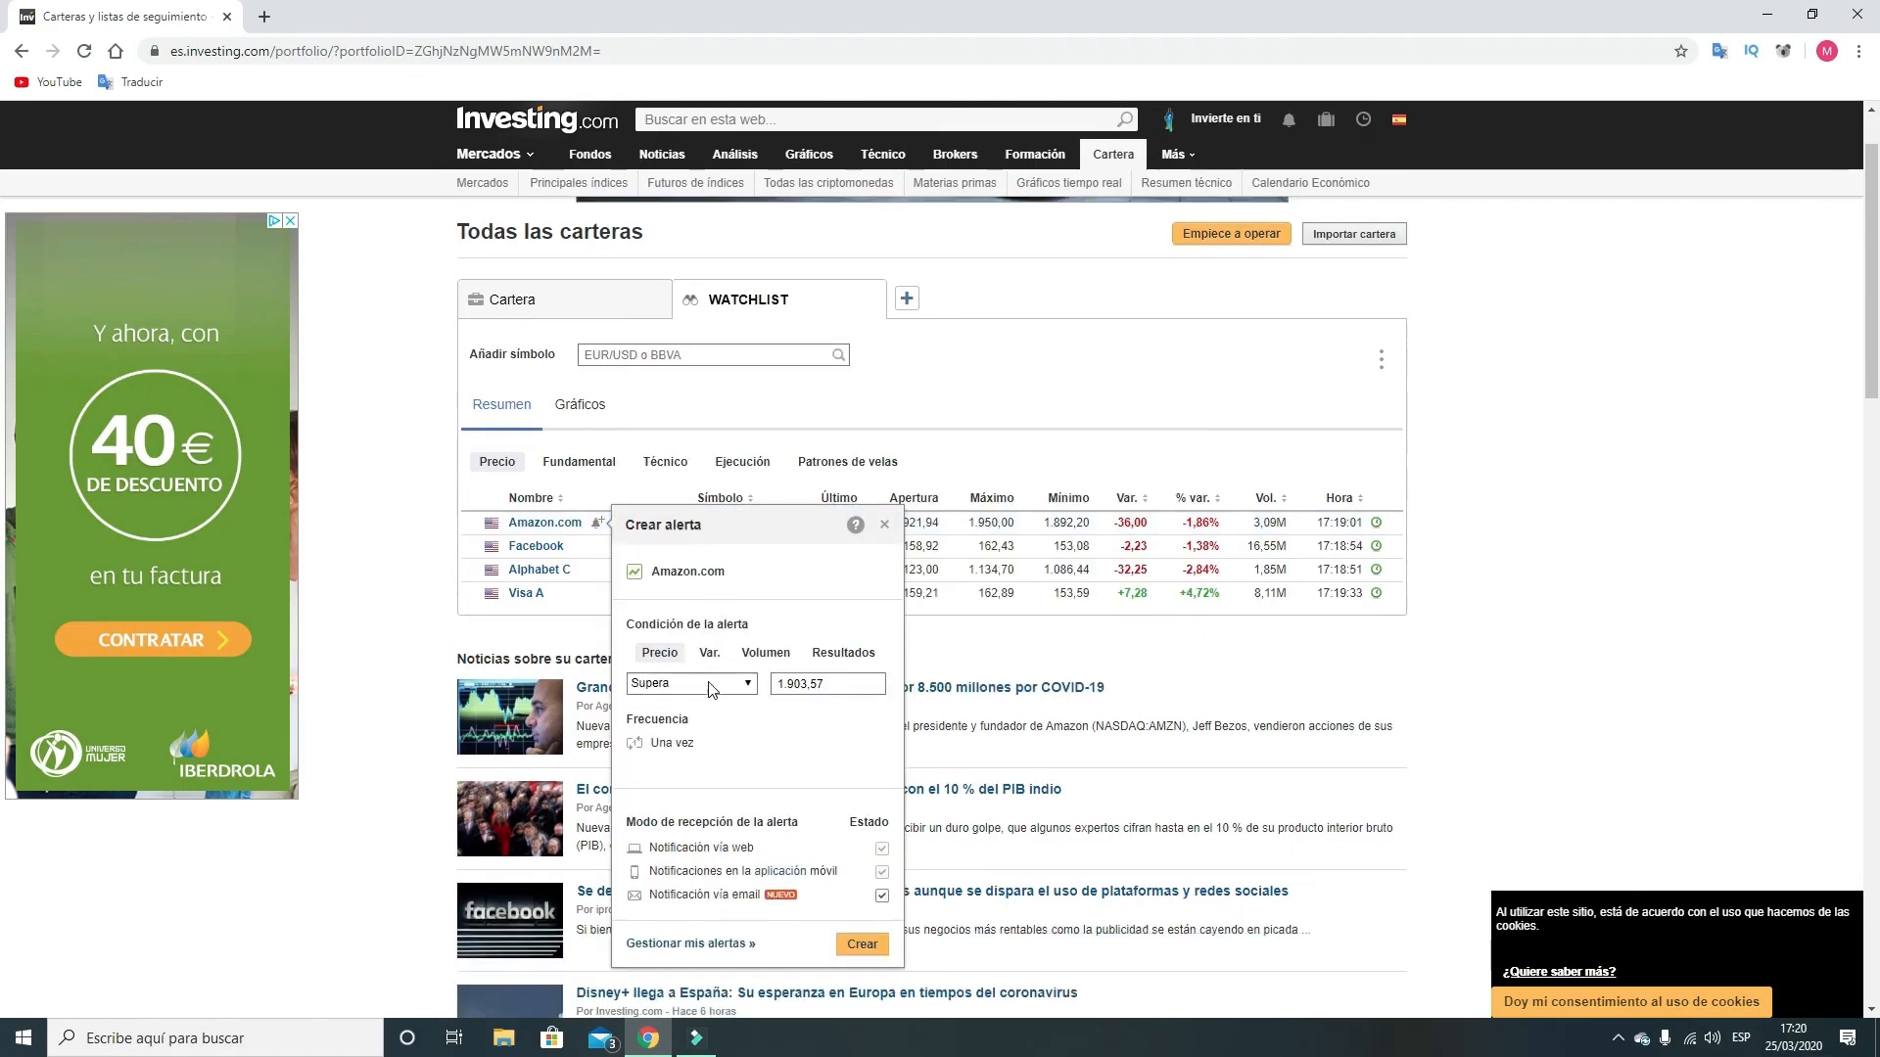
{"action": "left_click", "coordinate": [746, 684]}
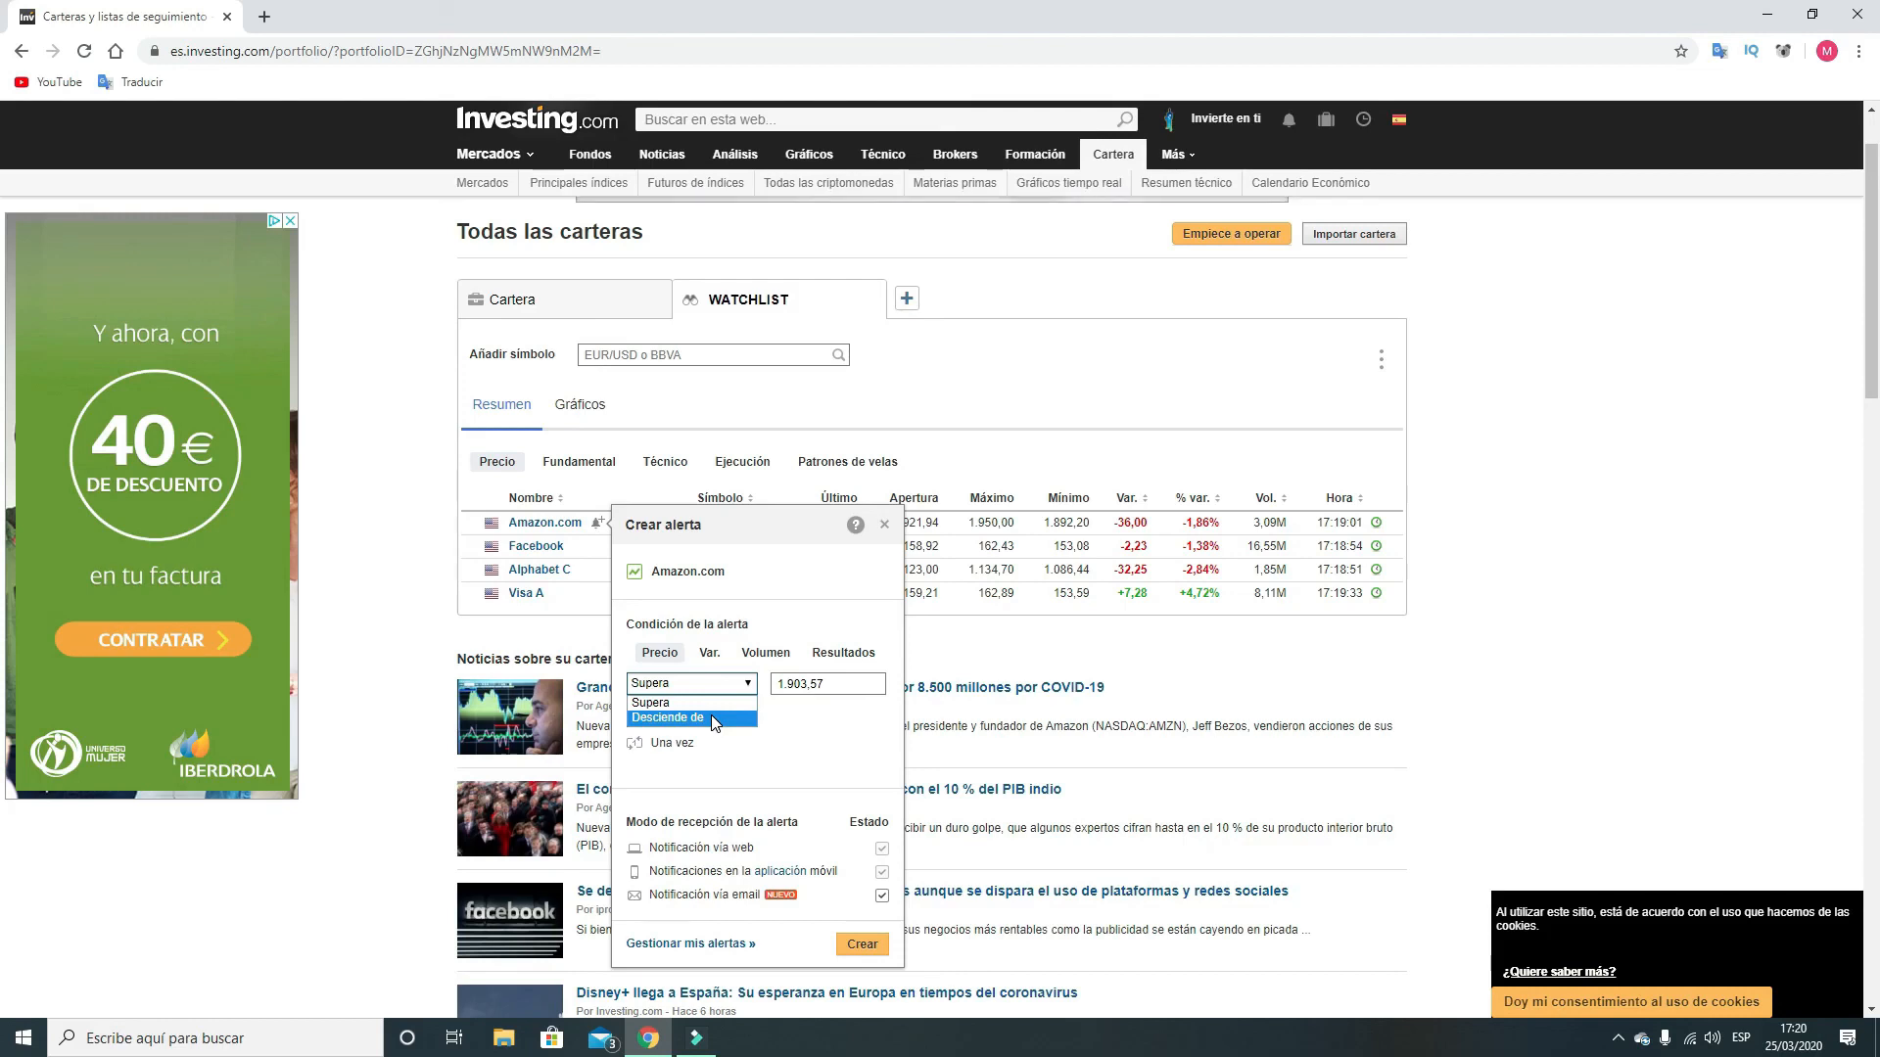
{"action": "left_click", "coordinate": [711, 717]}
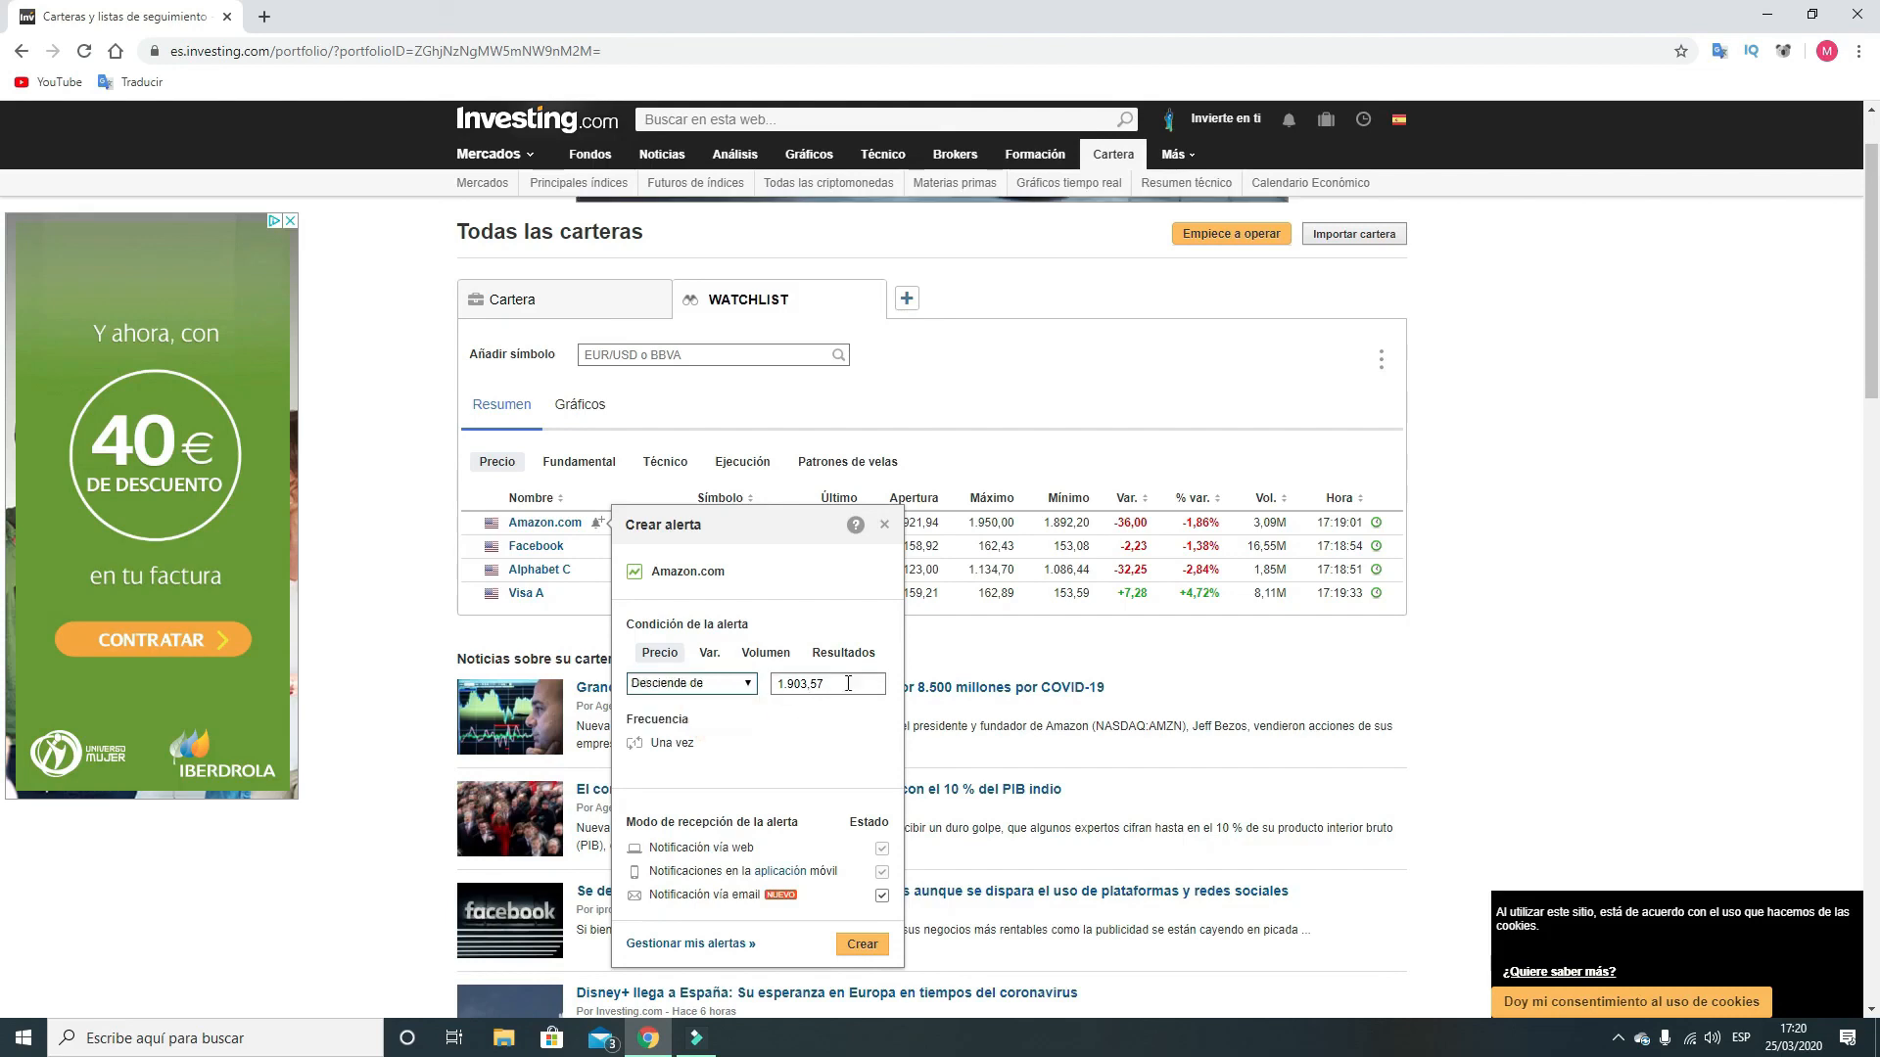
{"action": "left_click_drag", "start_coordinate": [848, 684], "coordinate": [790, 691]}
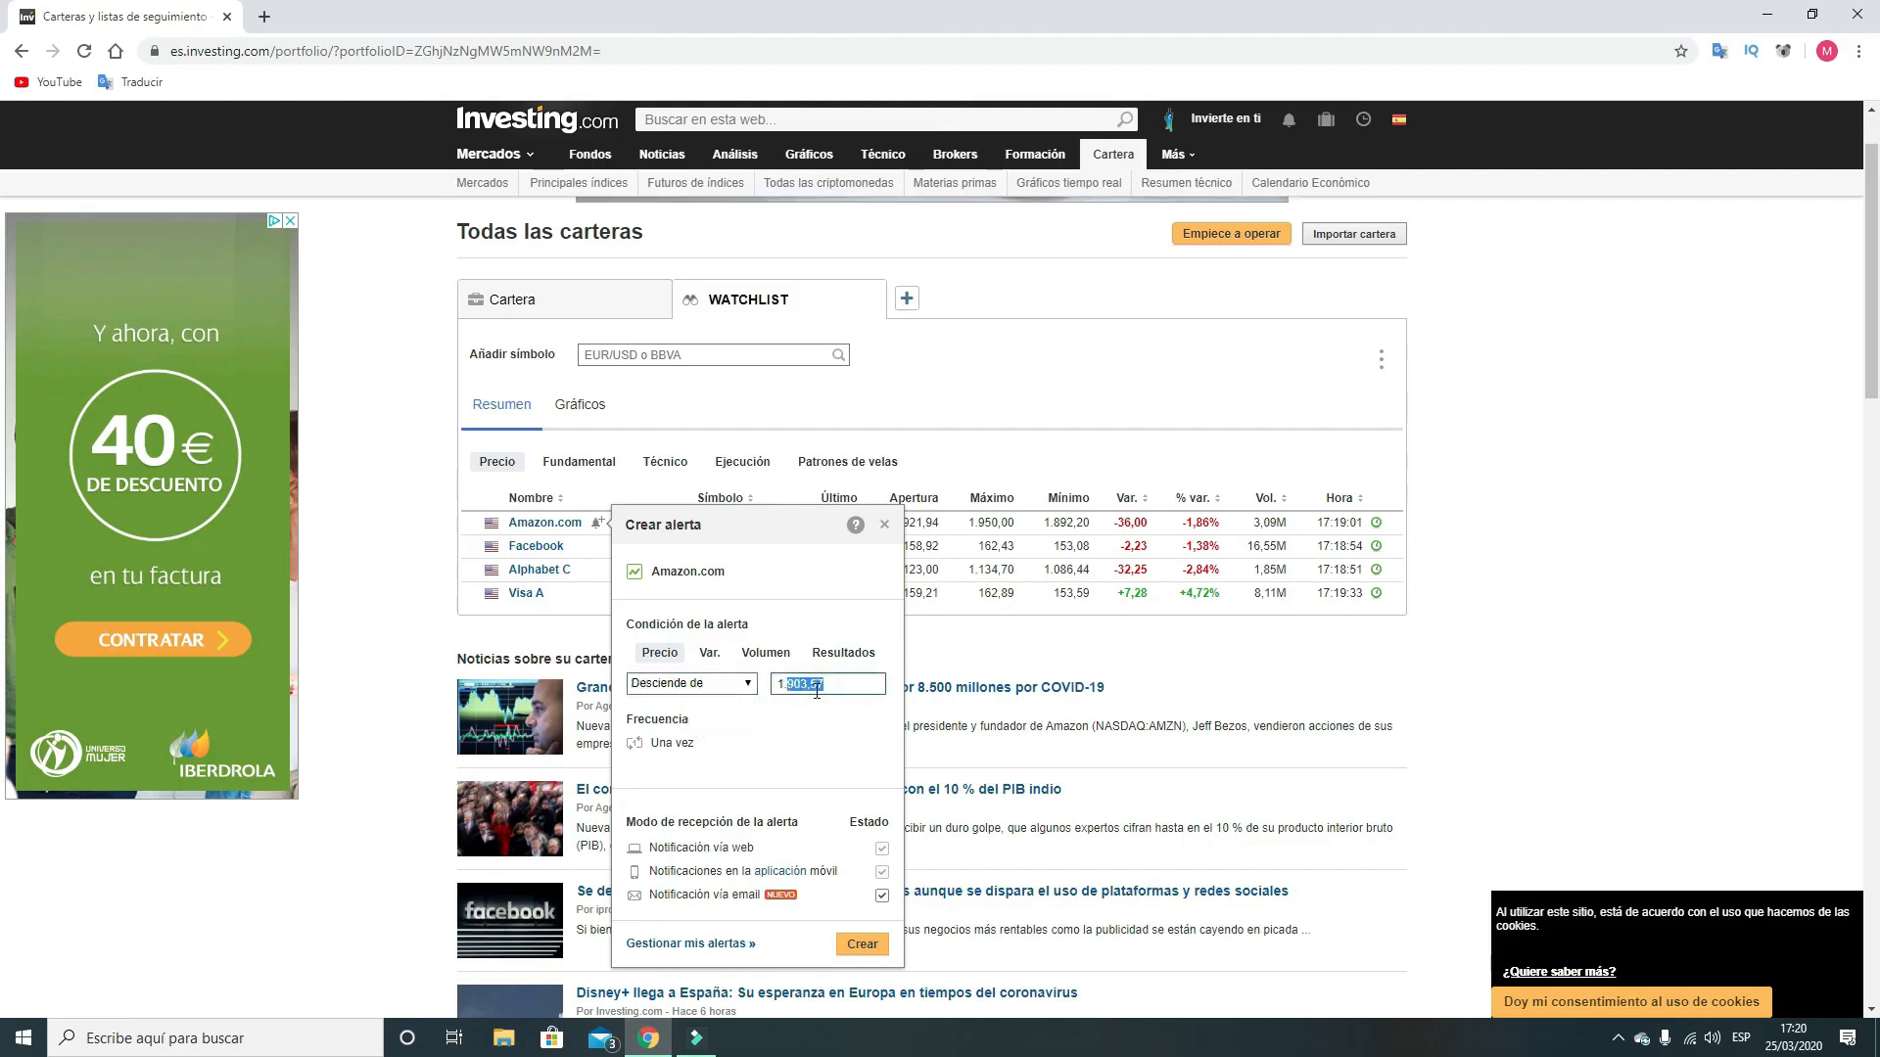
{"action": "type", "text": "800"}
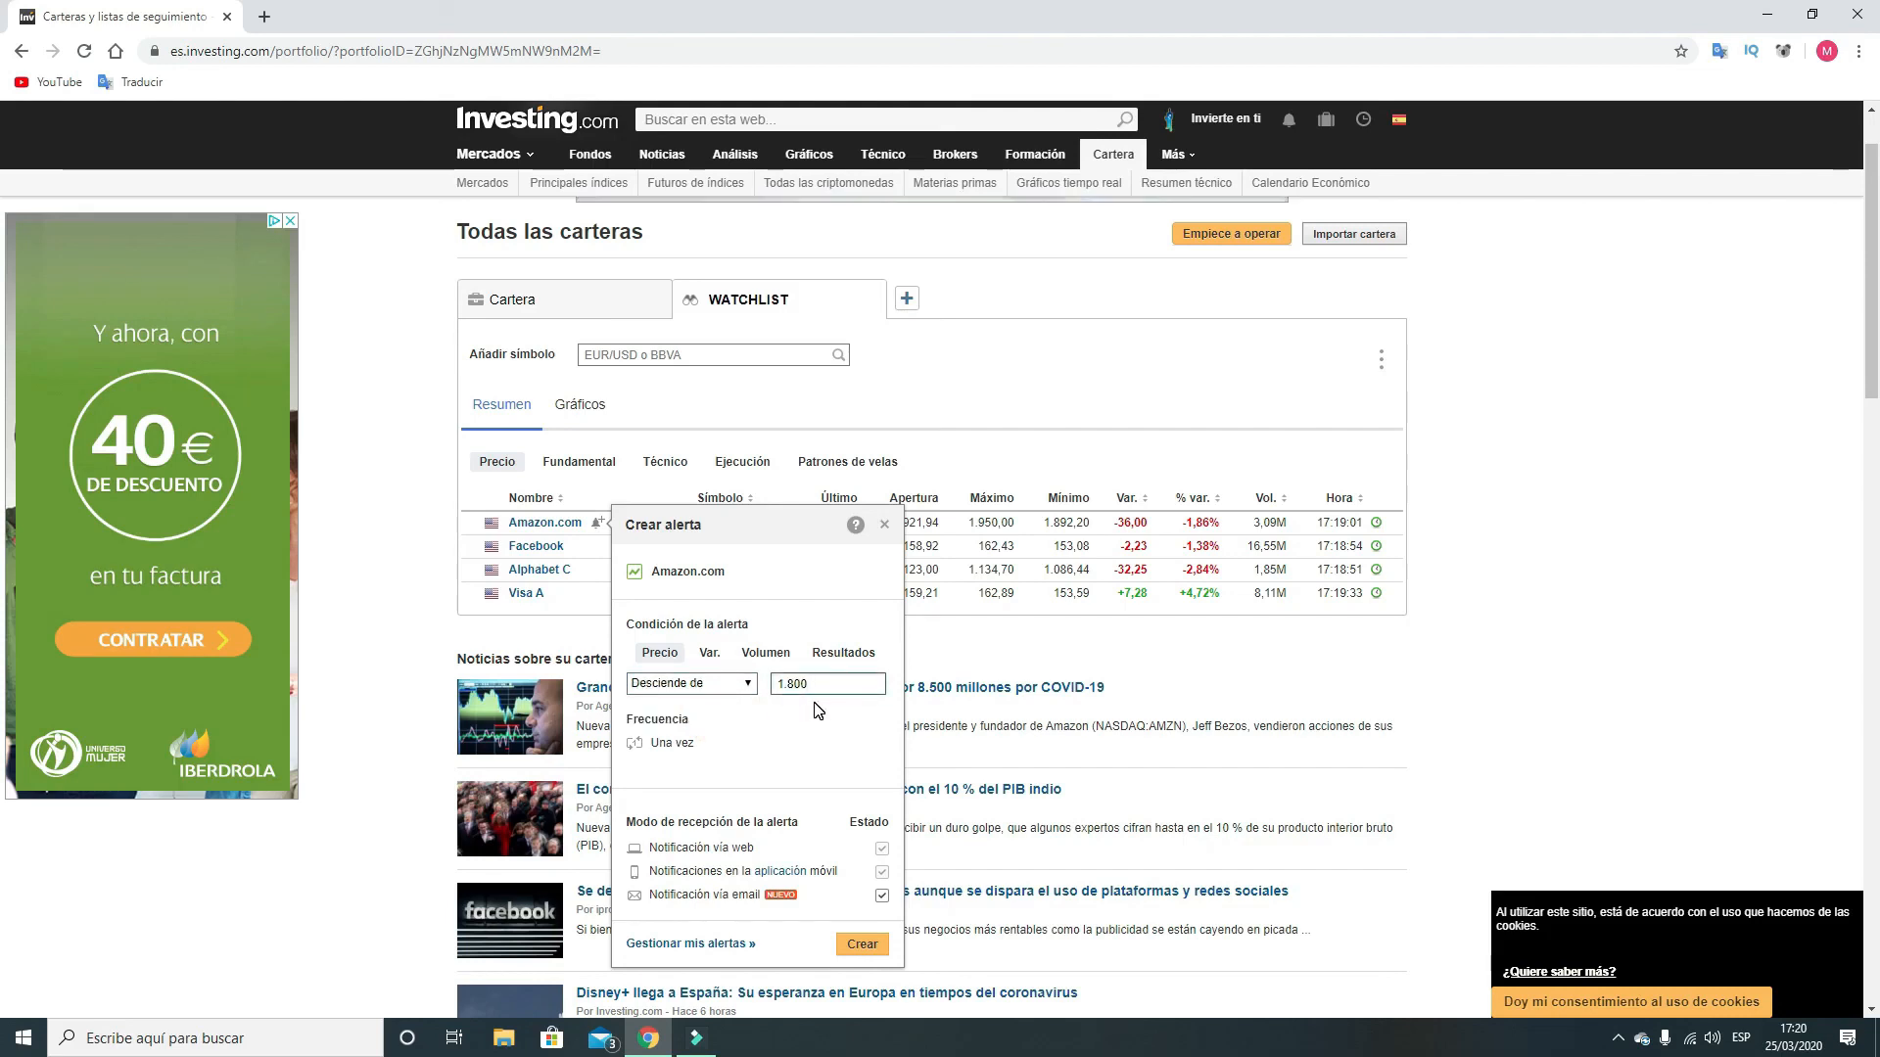
{"action": "left_click", "coordinate": [814, 702]}
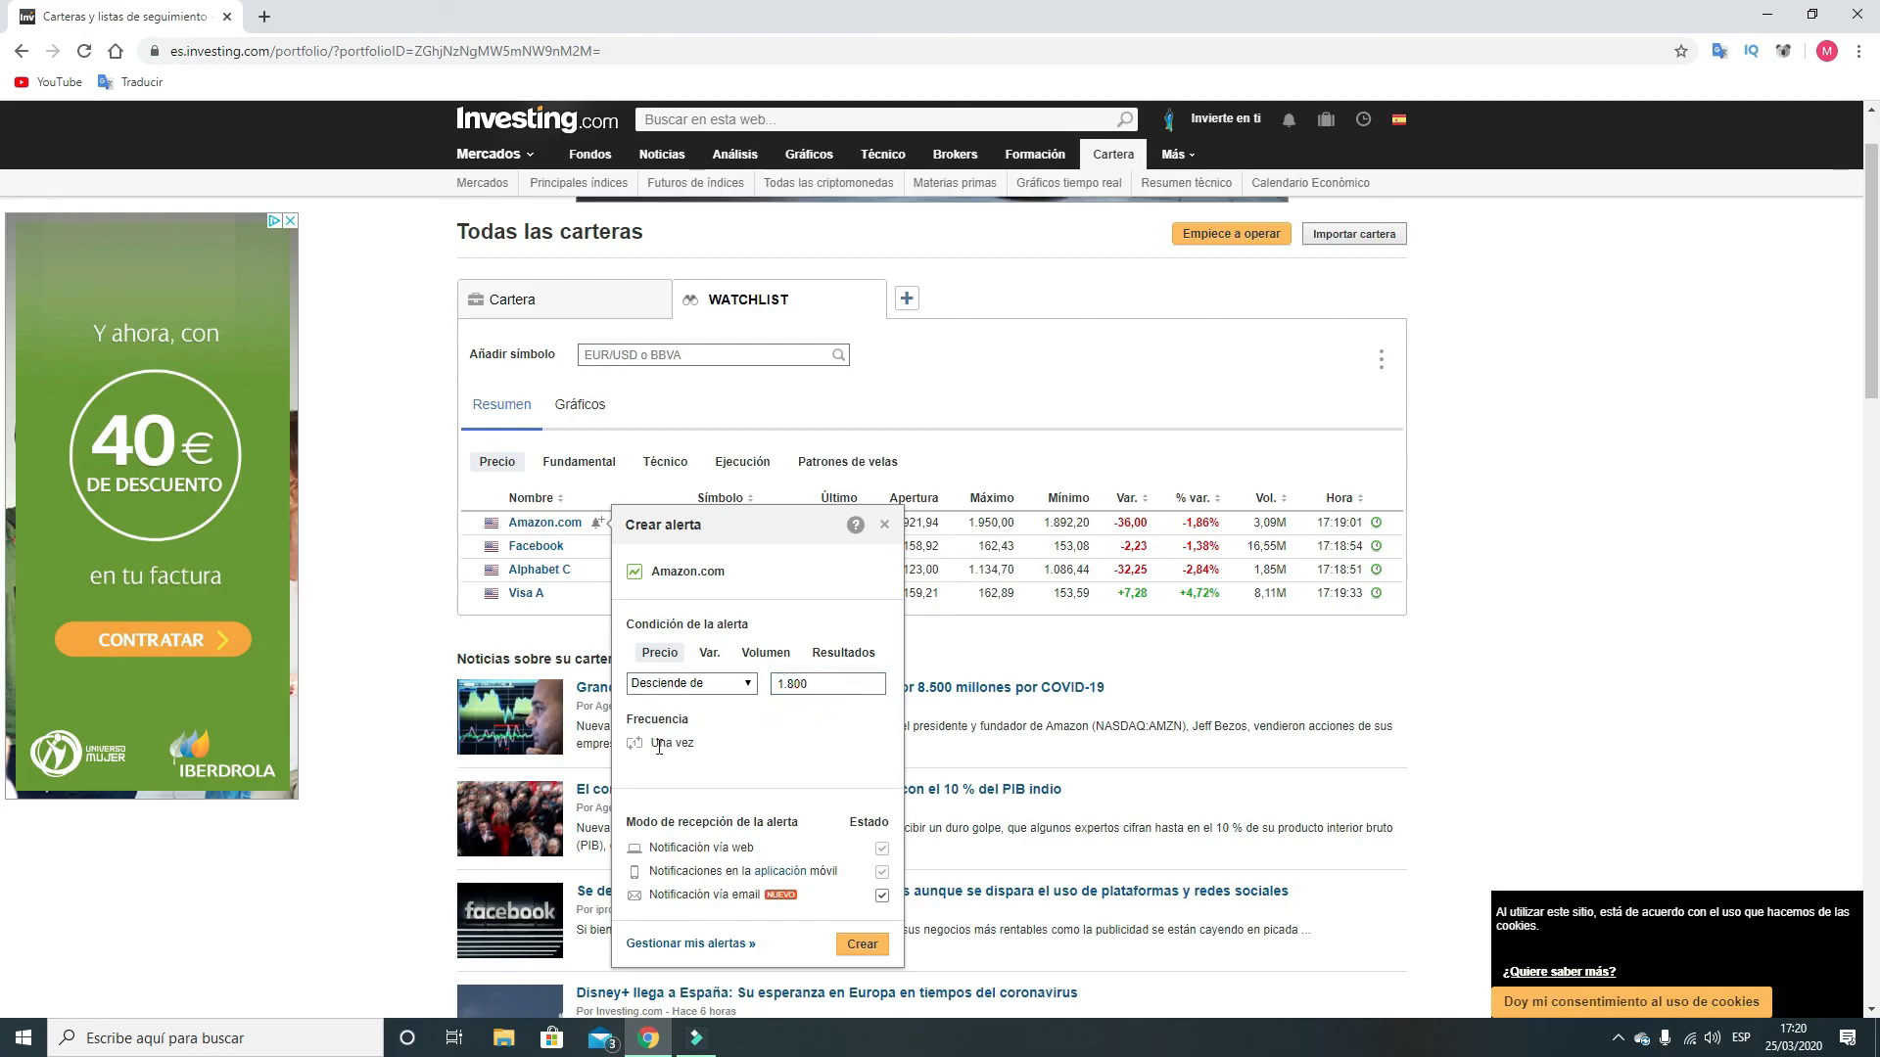
{"action": "scroll", "coordinate": [788, 865], "scroll_direction": "down", "scroll_amount": 1}
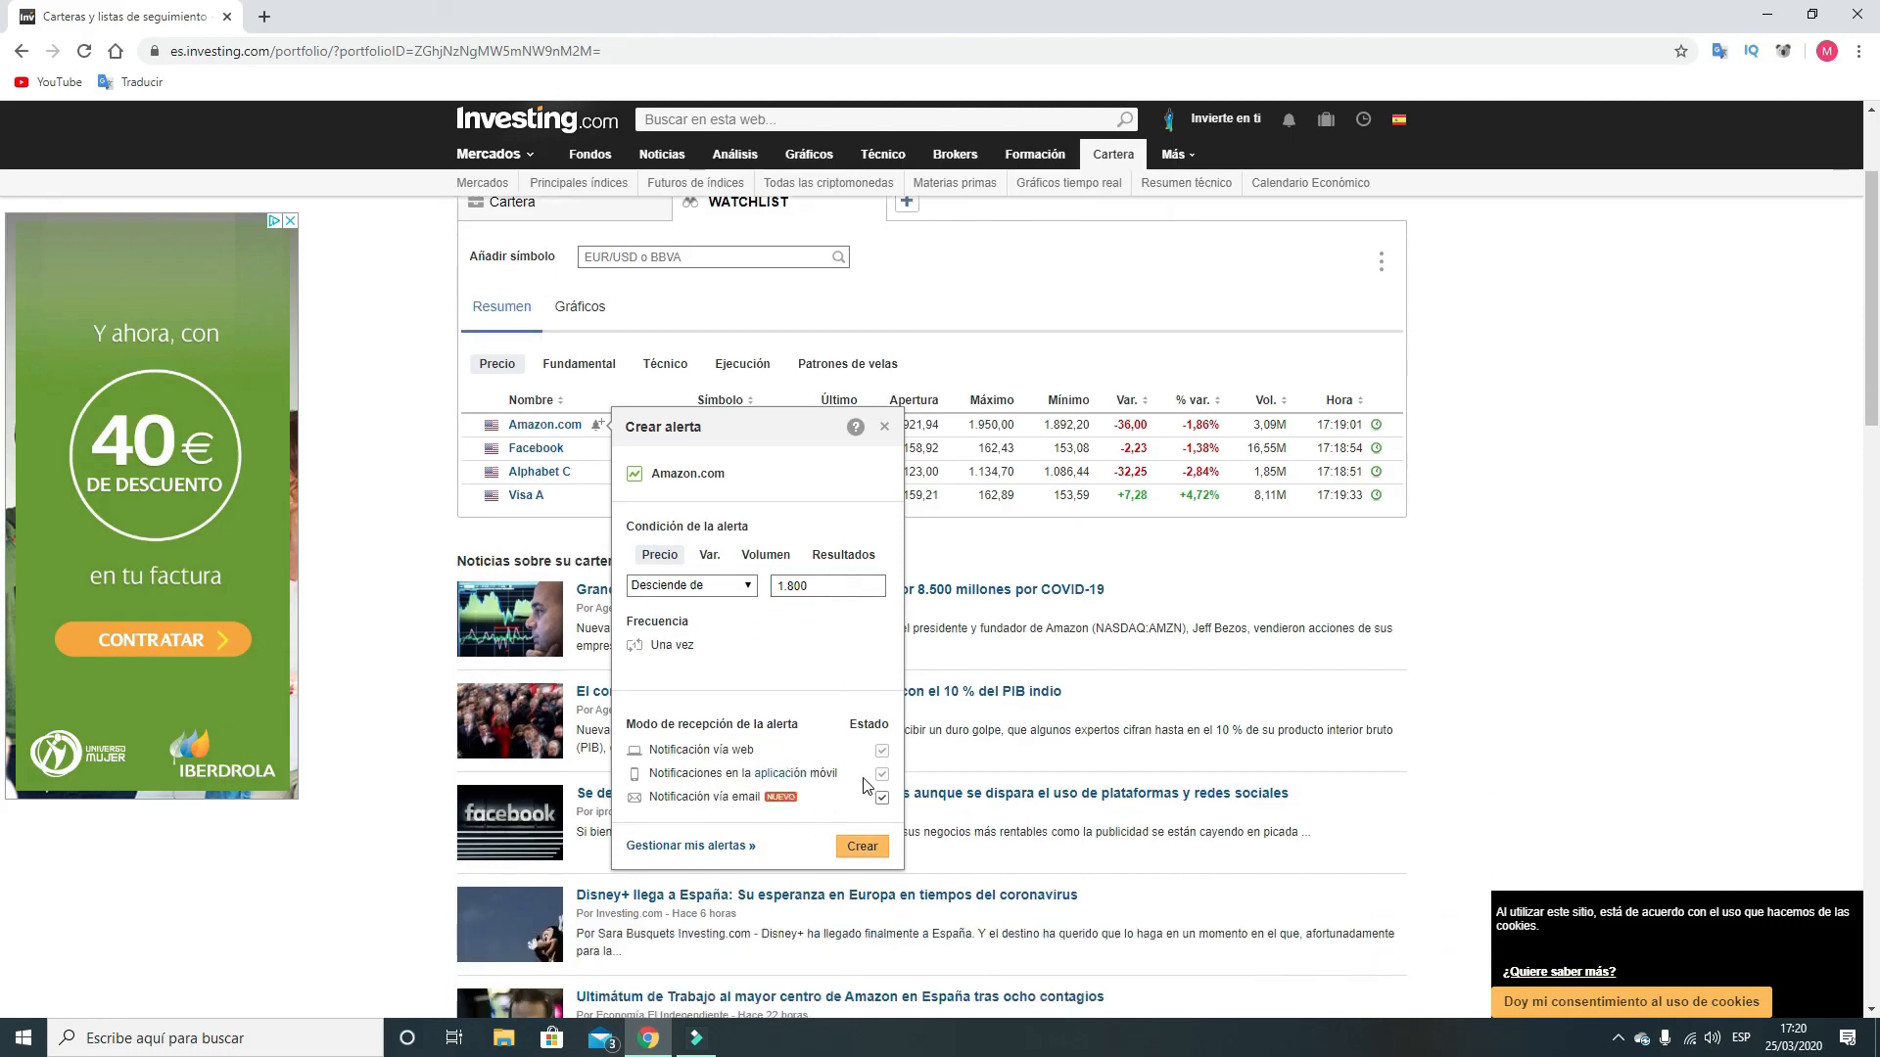
{"action": "left_click", "coordinate": [882, 751]}
{"action": "left_click", "coordinate": [860, 848]}
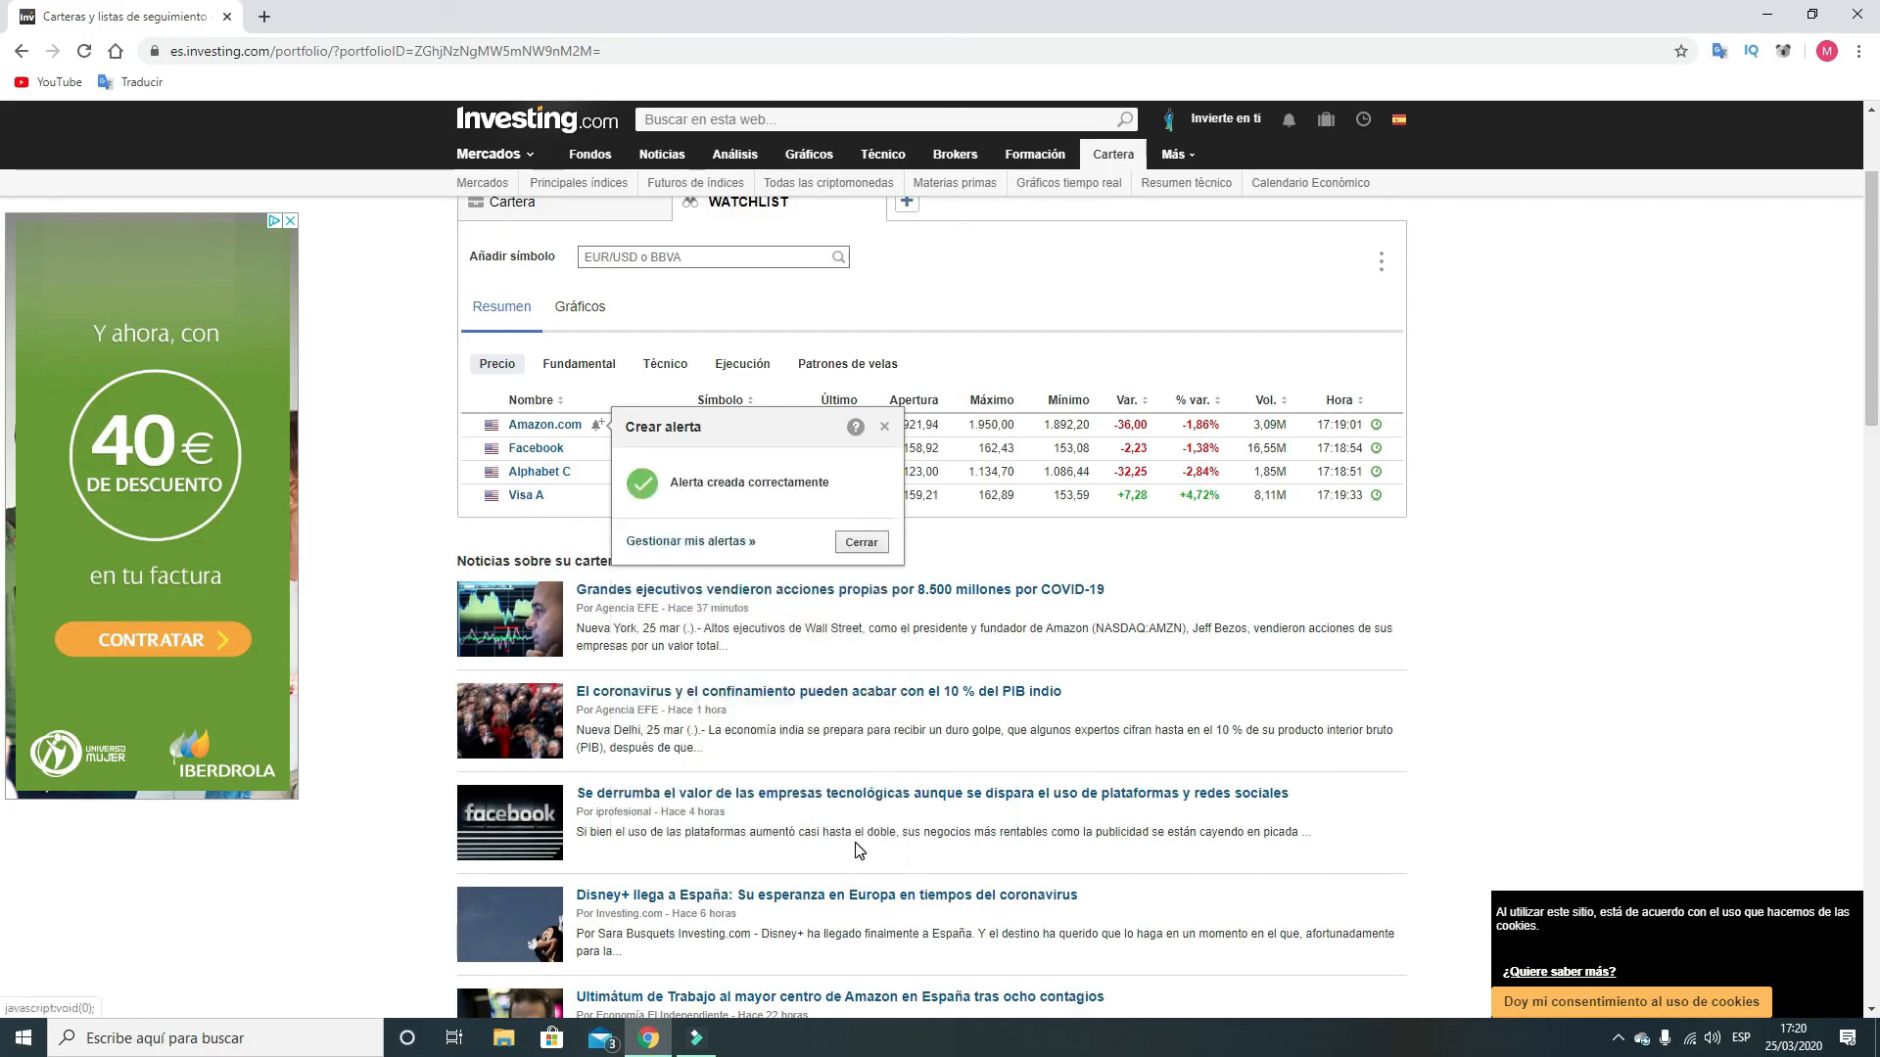
Step: Review the Amazon.com alert in the alert centre and return to the watchlist
{"action": "left_click", "coordinate": [717, 544]}
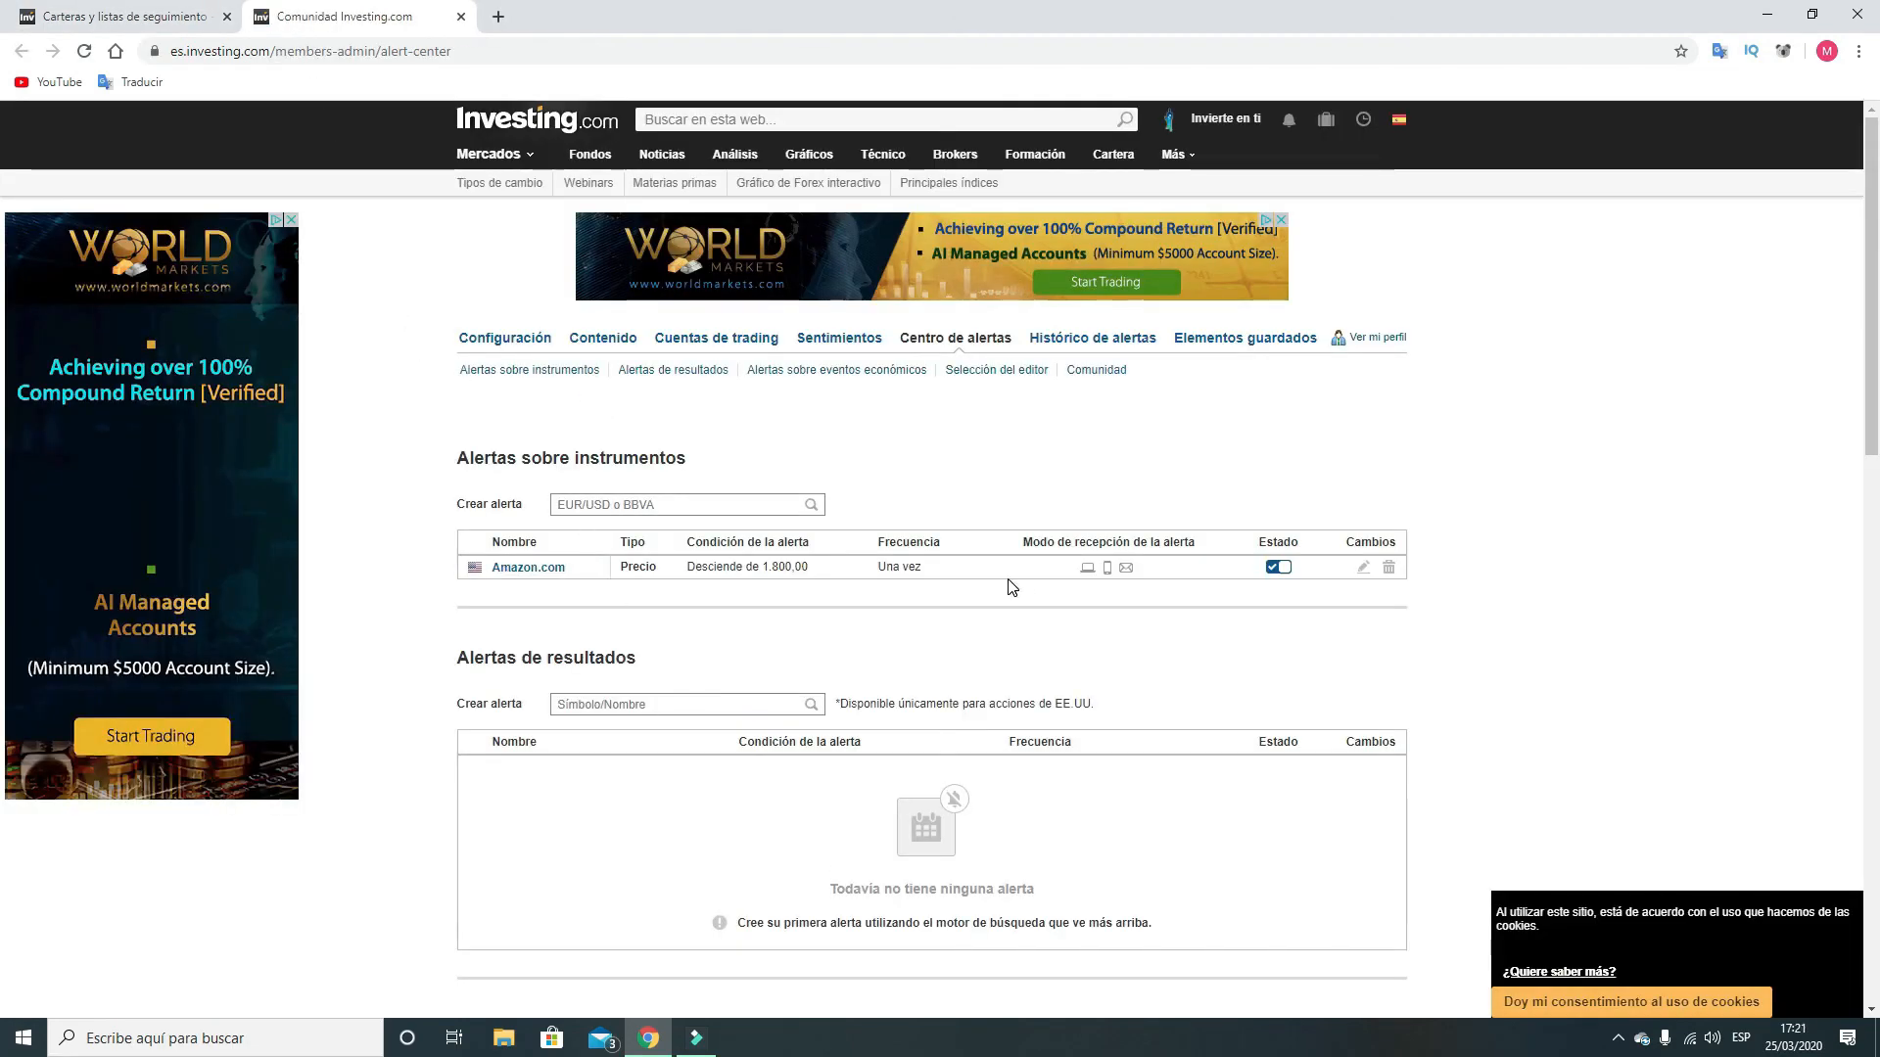
{"action": "left_click", "coordinate": [108, 17]}
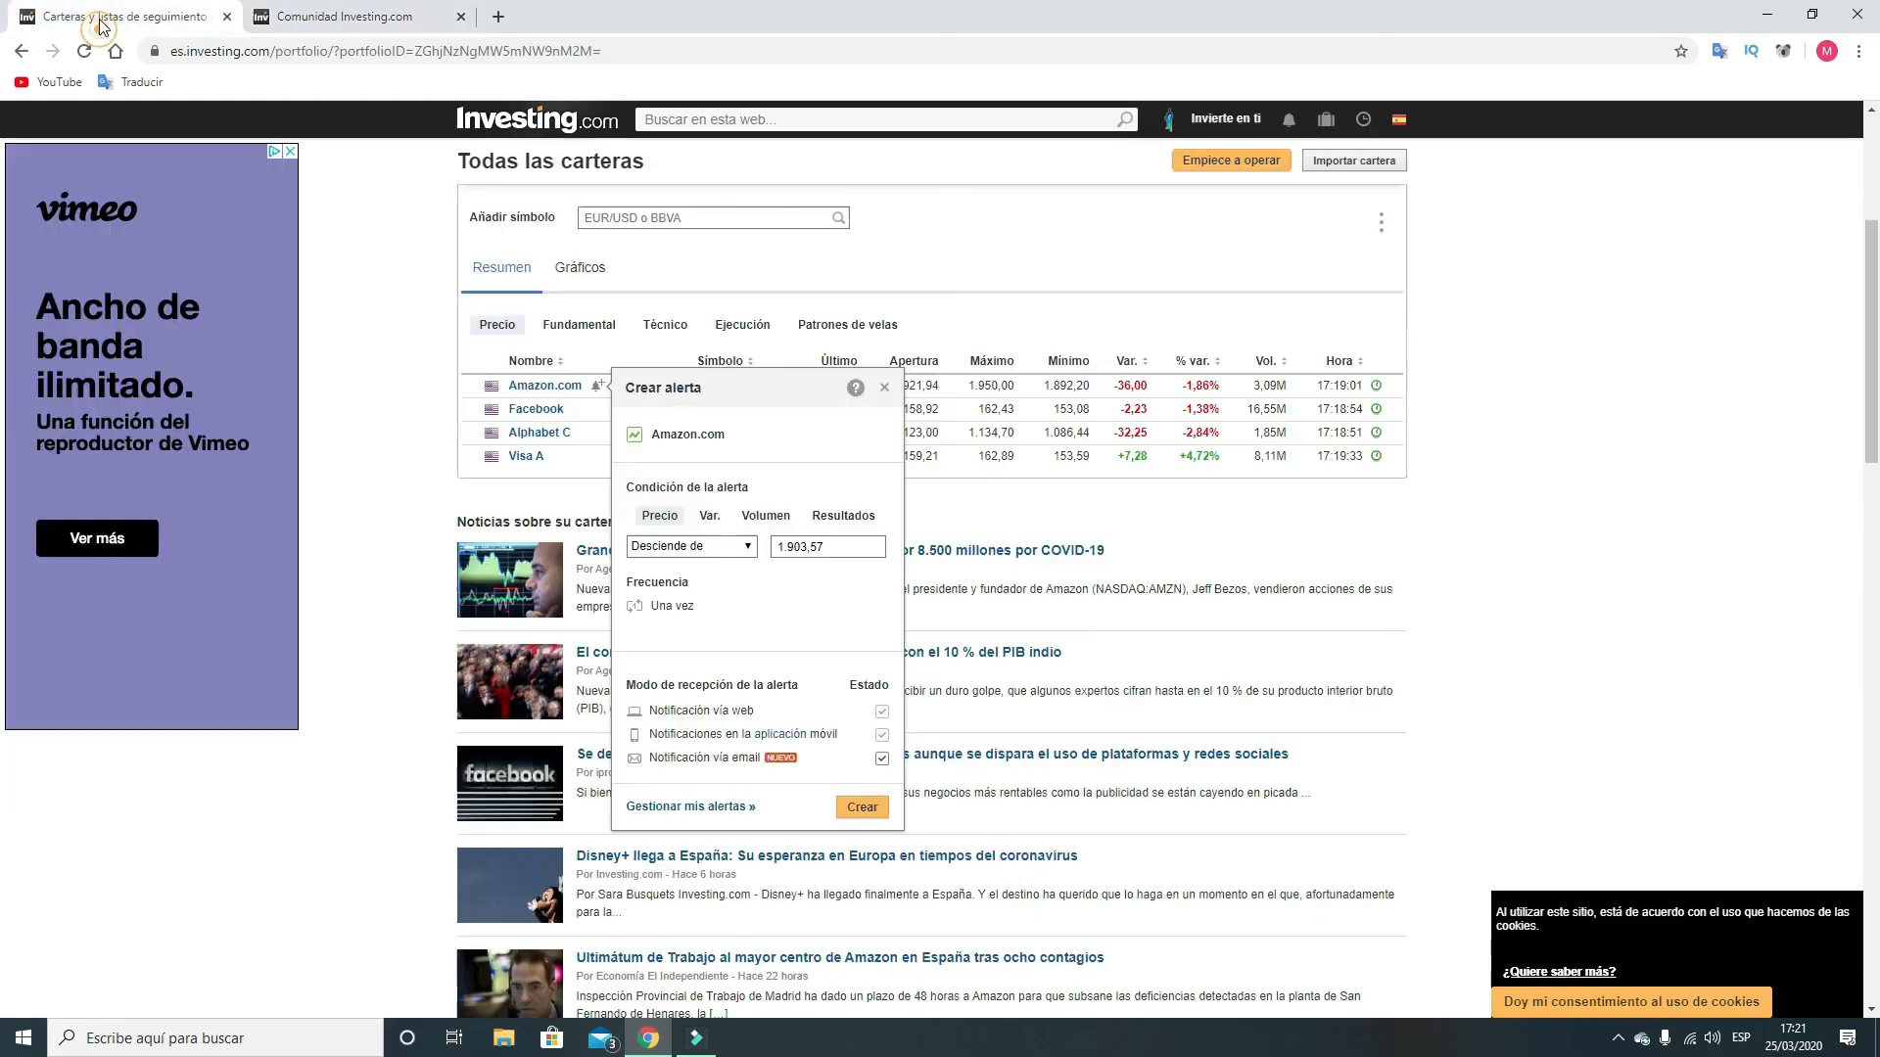
{"action": "left_click", "coordinate": [413, 486]}
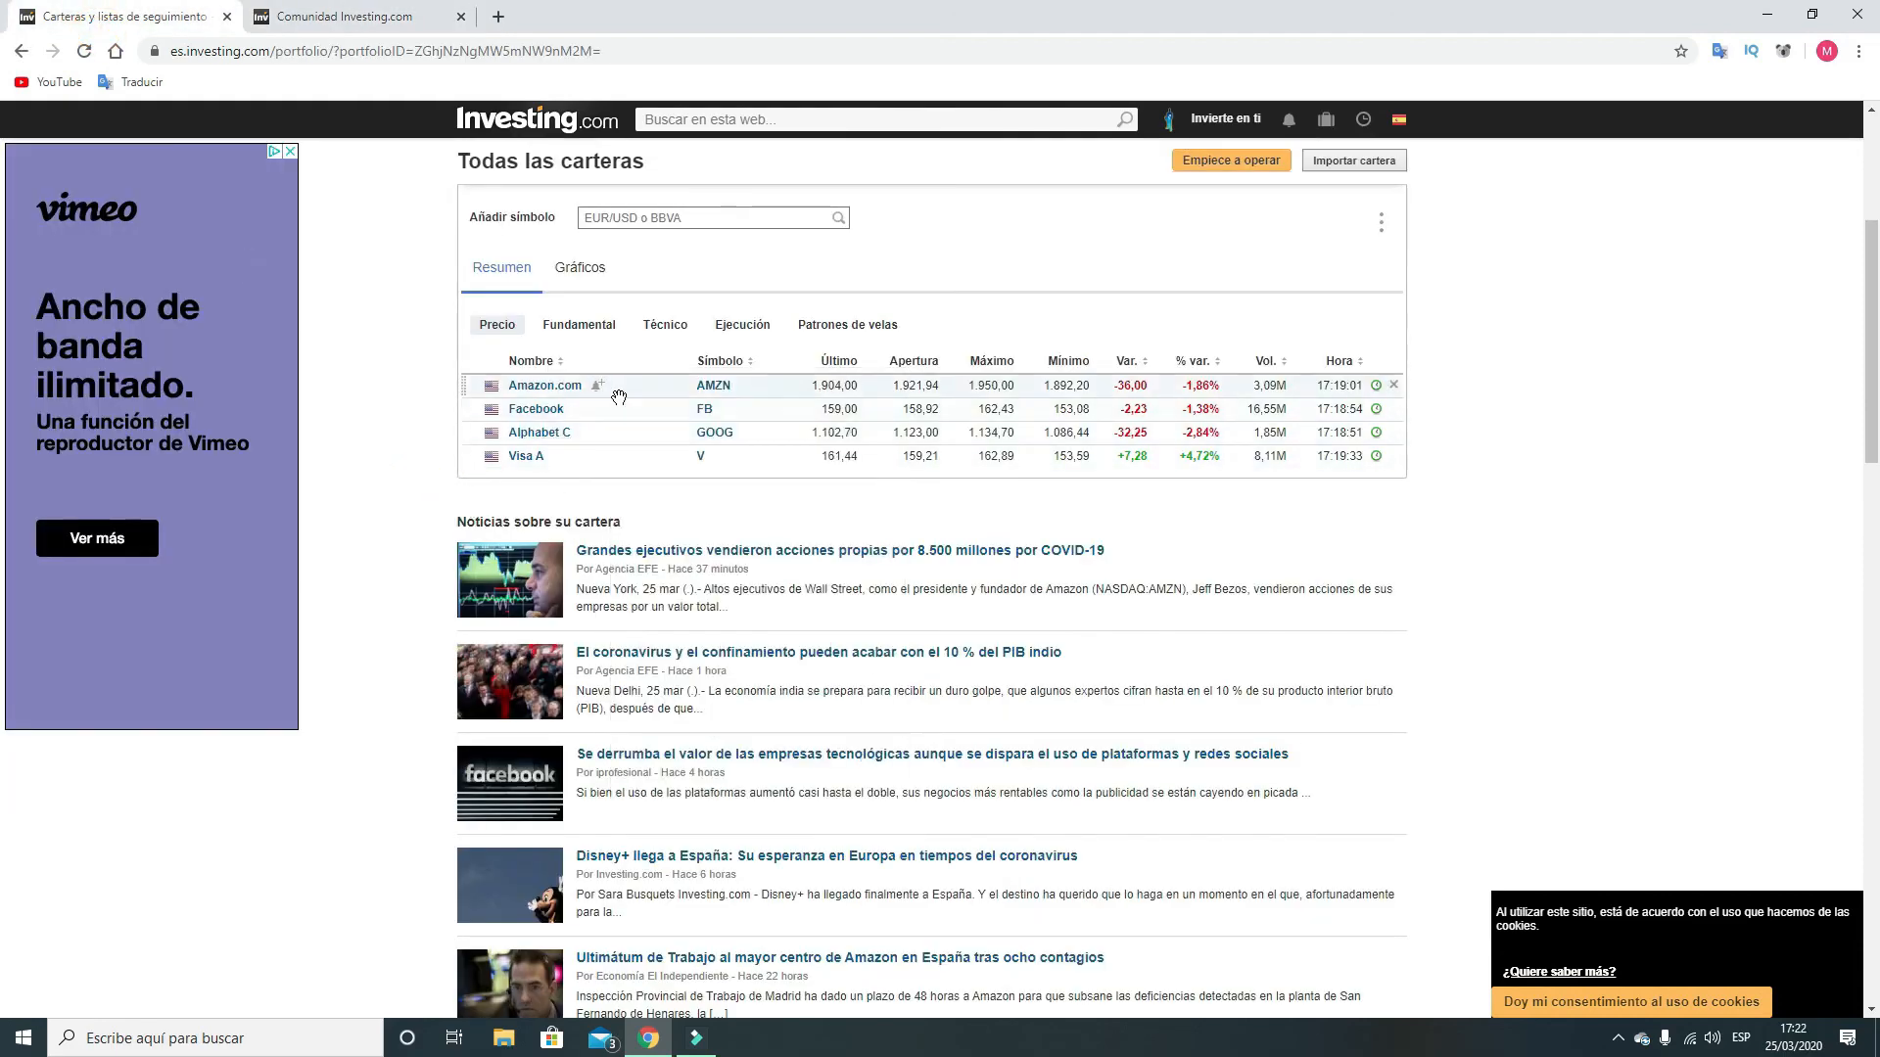
Step: Create a price alert for Facebook with the condition "Desciende de" 145 and open the alert centre
{"action": "left_click", "coordinate": [576, 410]}
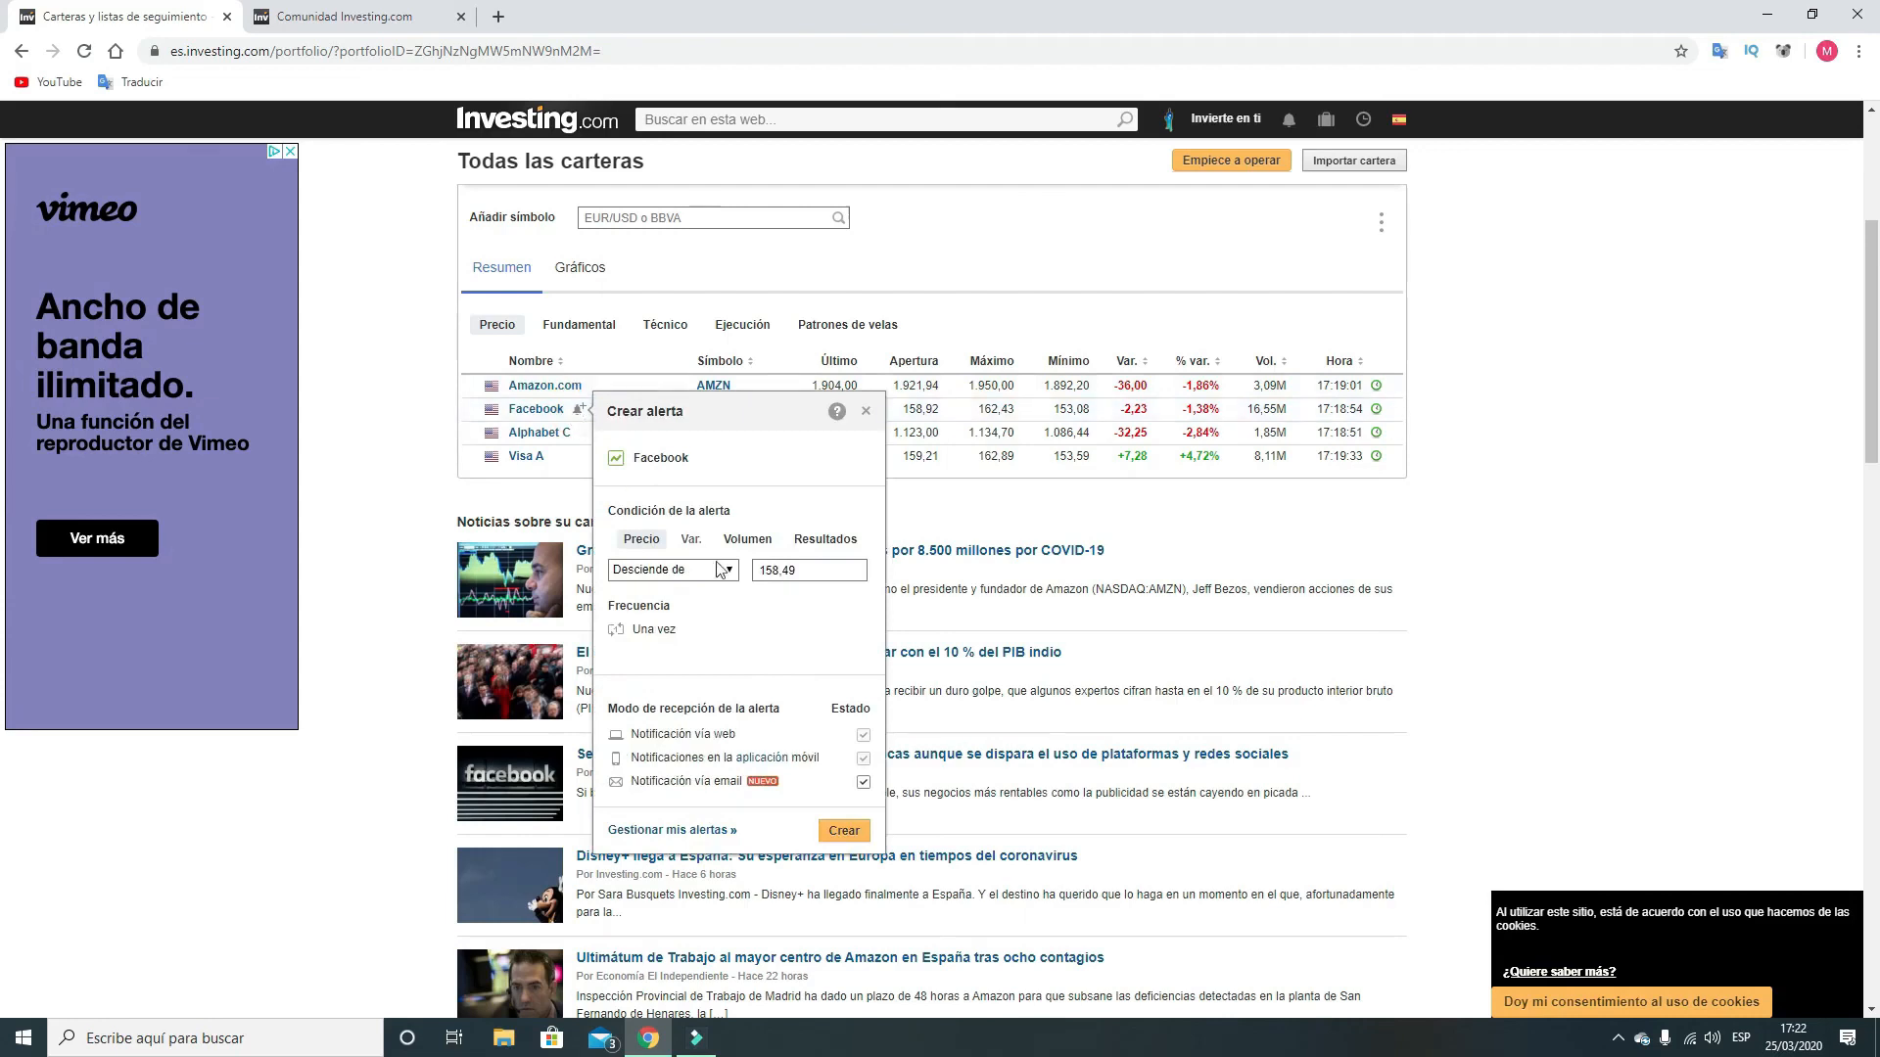
{"action": "double_click", "coordinate": [811, 571]}
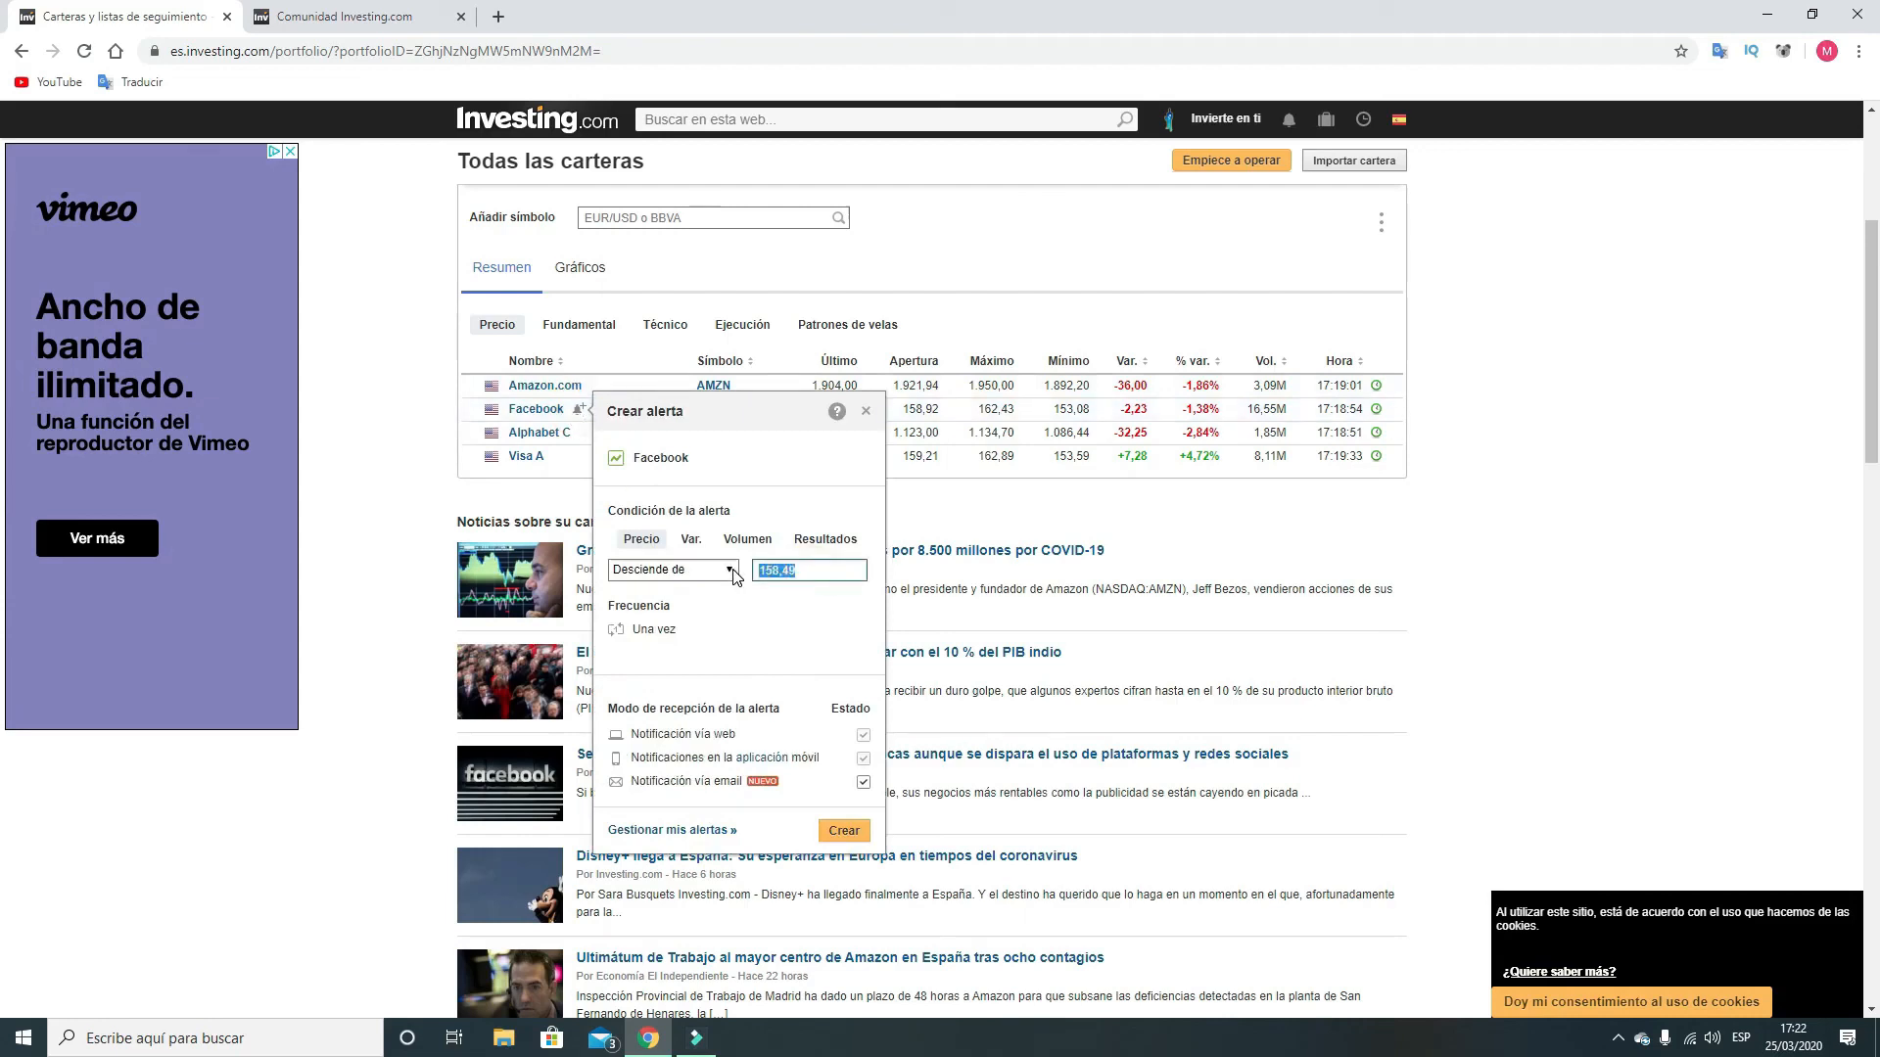
{"action": "type", "text": "145"}
{"action": "left_click", "coordinate": [834, 832]}
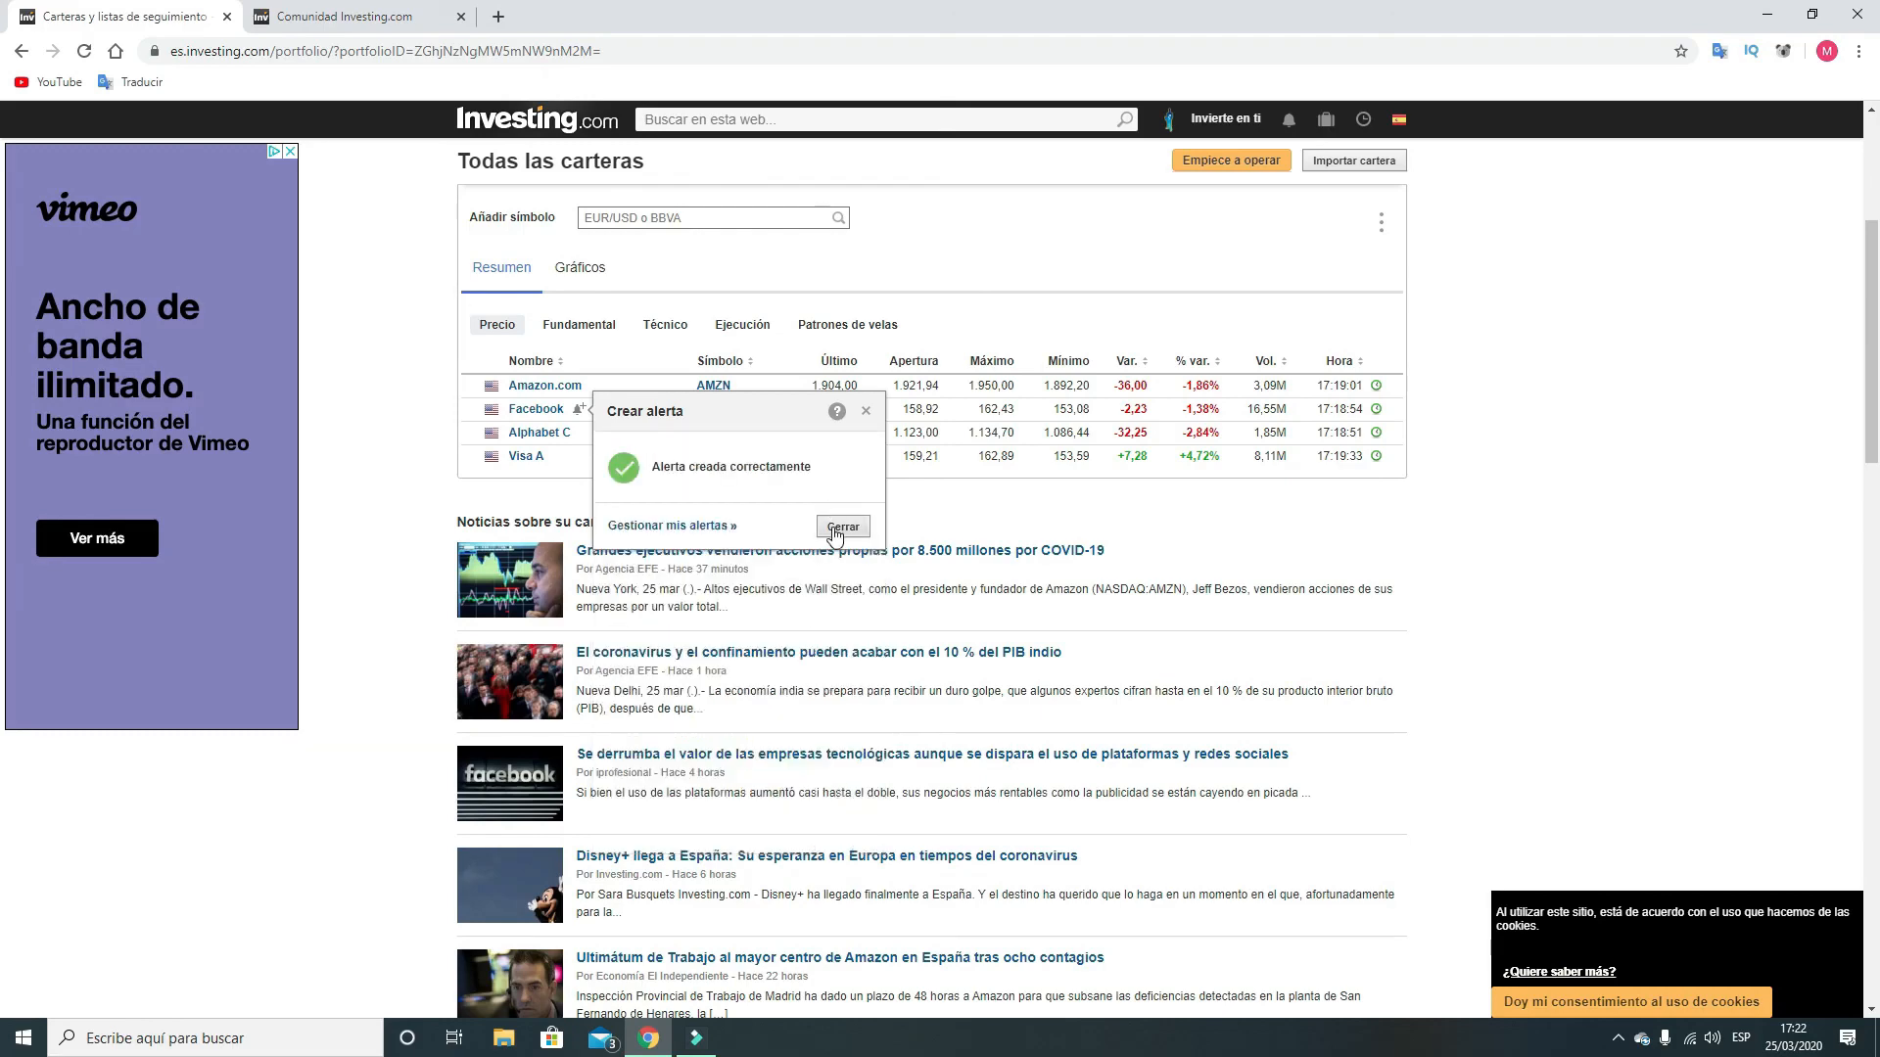
{"action": "left_click", "coordinate": [743, 526]}
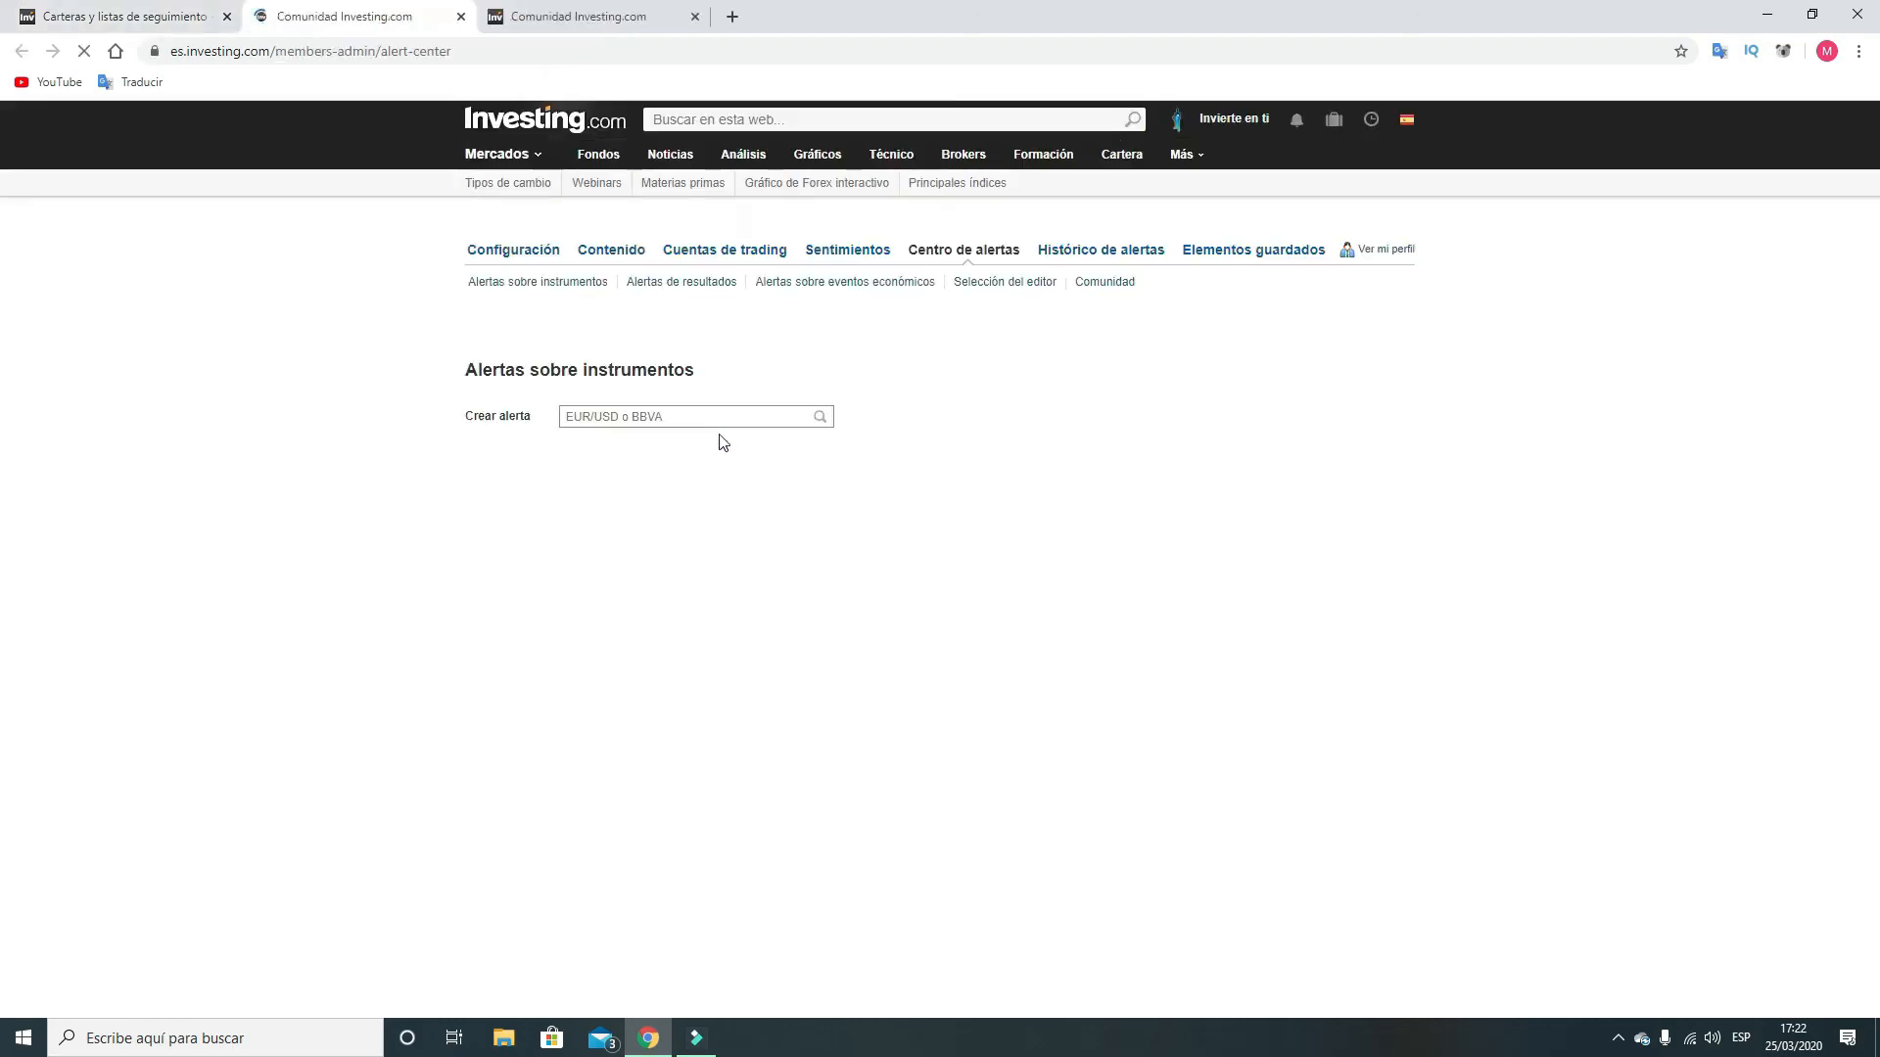